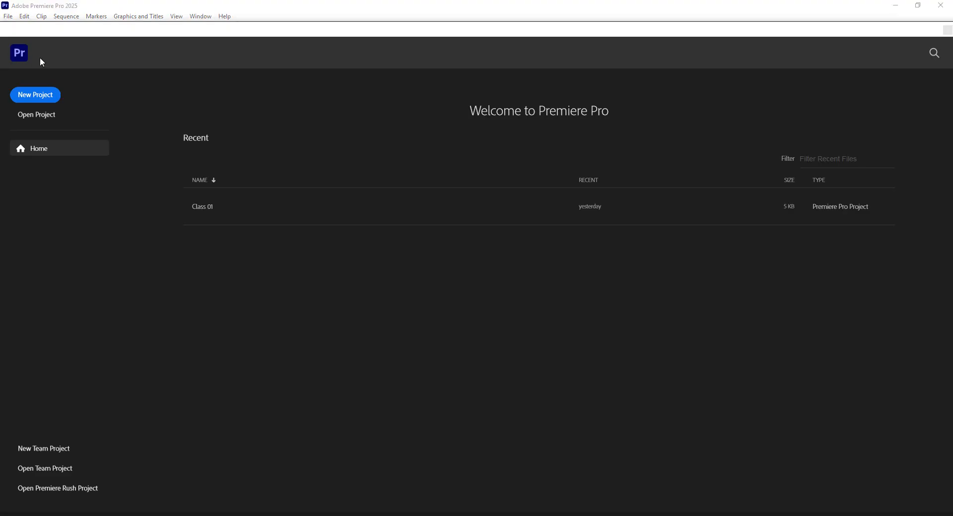
# Start a new project named "Diploma of Islamic Studies" and copy the path of the 2026-03-01 folder from File Explorer
pyautogui.click(46, 94)
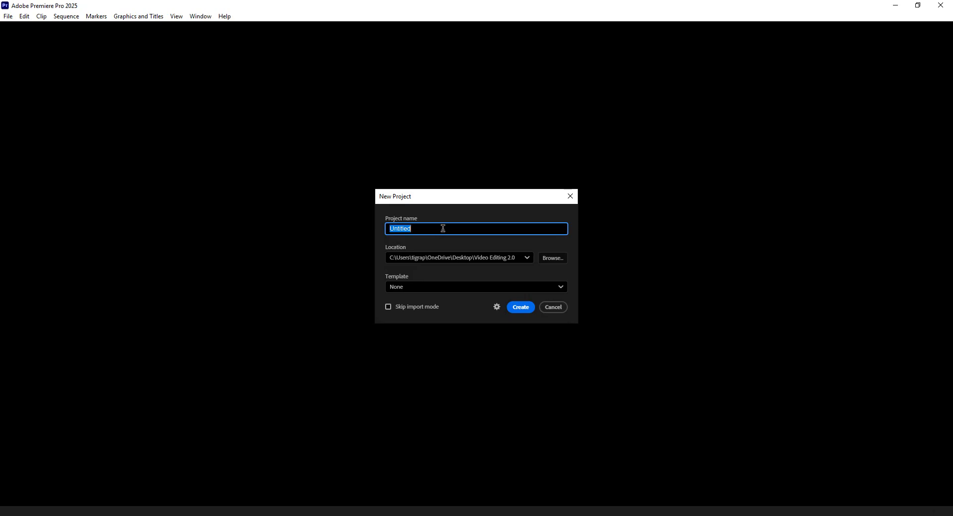
pyautogui.write('Diploma of Islamic Studies')
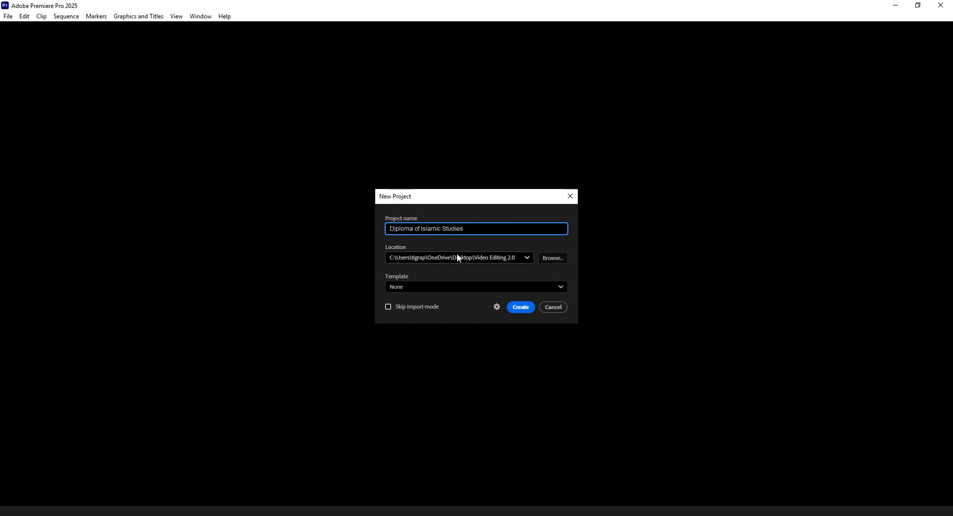
pyautogui.moveTo(106, 512)
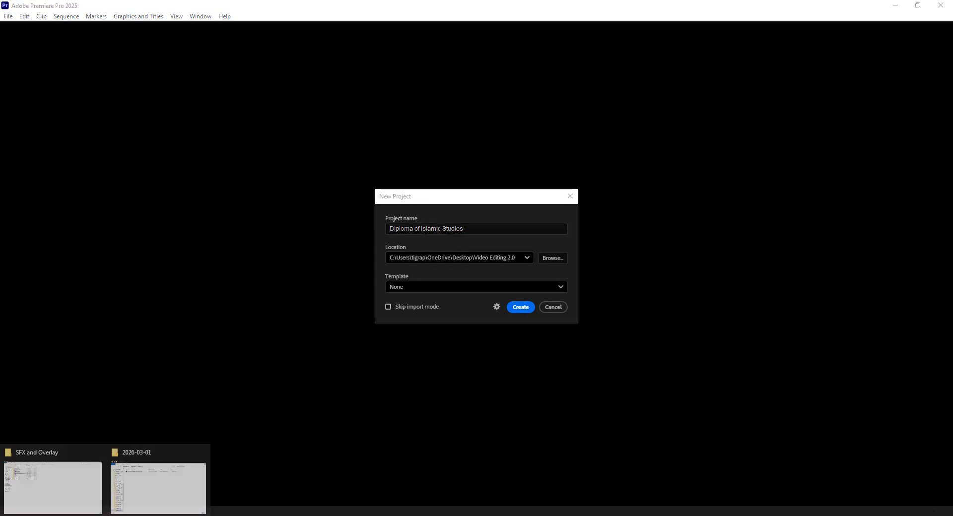
pyautogui.click(132, 485)
pyautogui.click(367, 134)
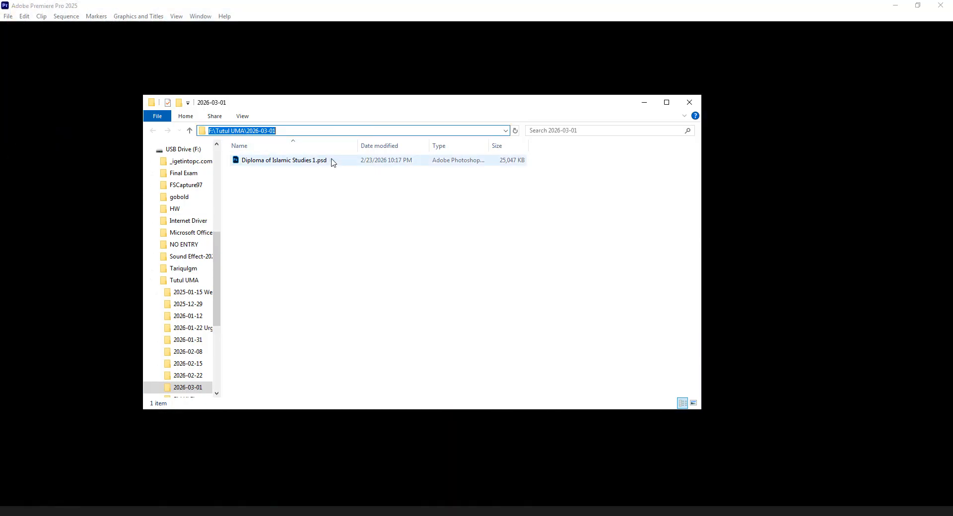
pyautogui.click(315, 242)
pyautogui.hotkey('alt', 'Tab')
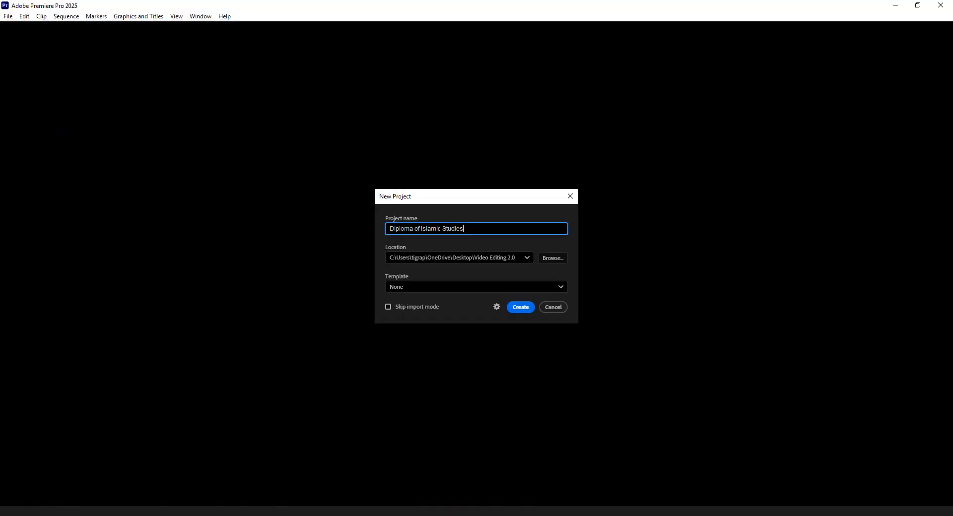
# Set the project location to the copied 2026-03-01 folder path on drive F and create the project
pyautogui.click(542, 259)
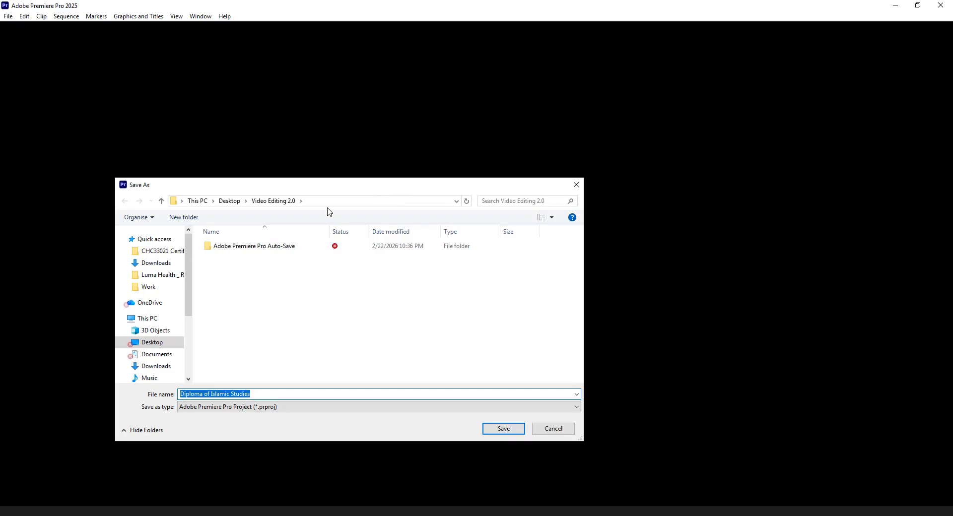
pyautogui.click(328, 201)
pyautogui.write('F:\\Tutul UMA\\2026-03-01')
pyautogui.click(466, 201)
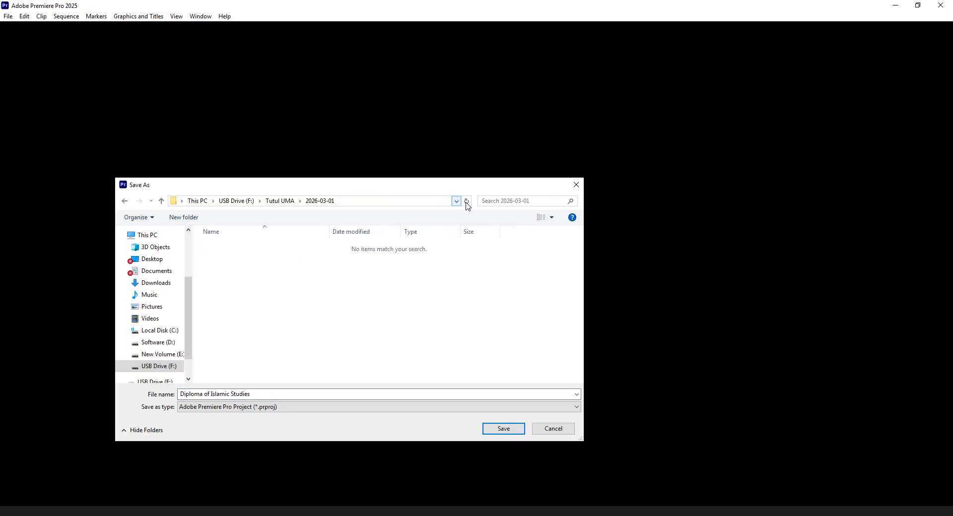
pyautogui.click(503, 428)
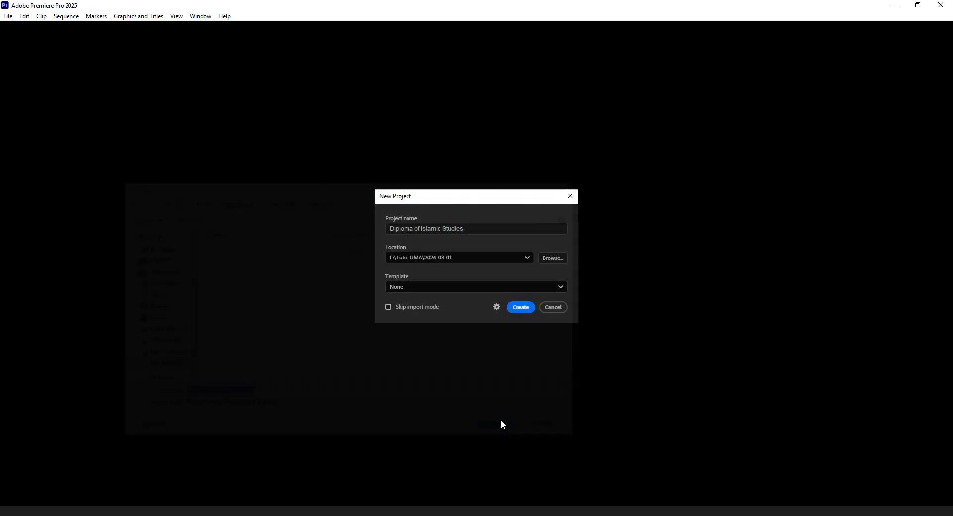
pyautogui.click(520, 308)
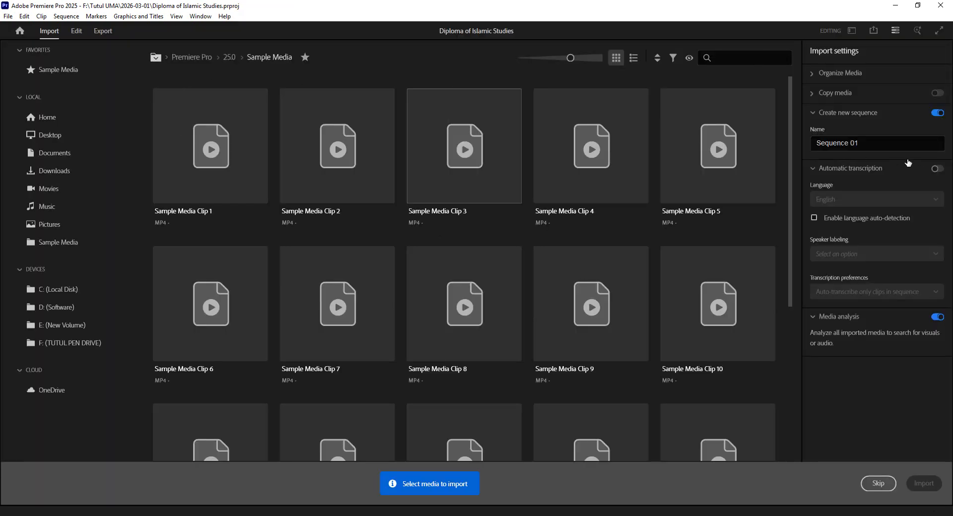
# Name the new sequence "Islamic Studies" in the import settings, and skip importing media
pyautogui.moveTo(874, 143); pyautogui.dragTo(692, 145)
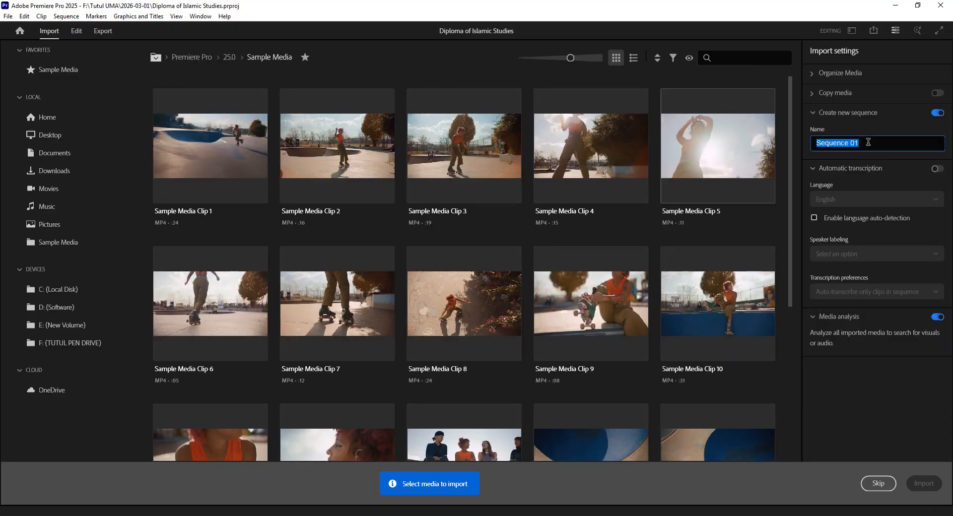
pyautogui.write('Islamic Studies')
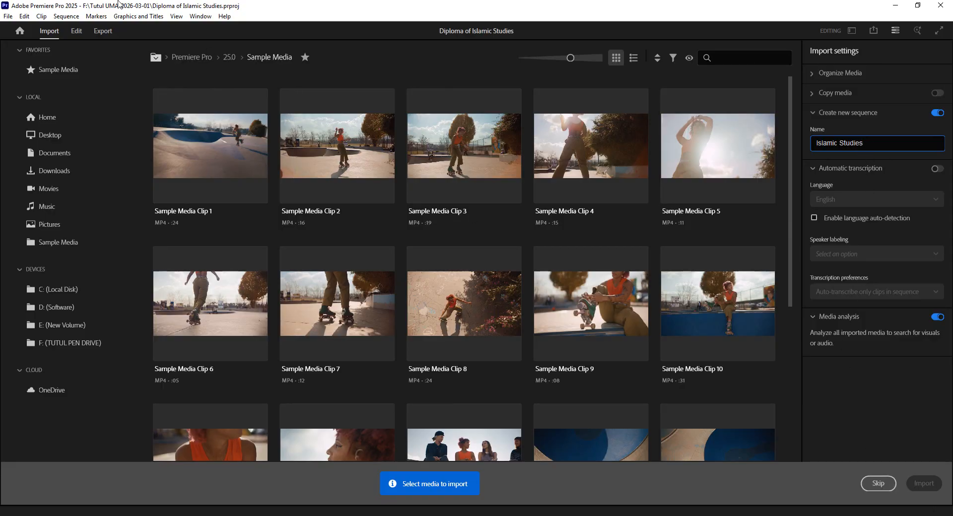
pyautogui.click(878, 483)
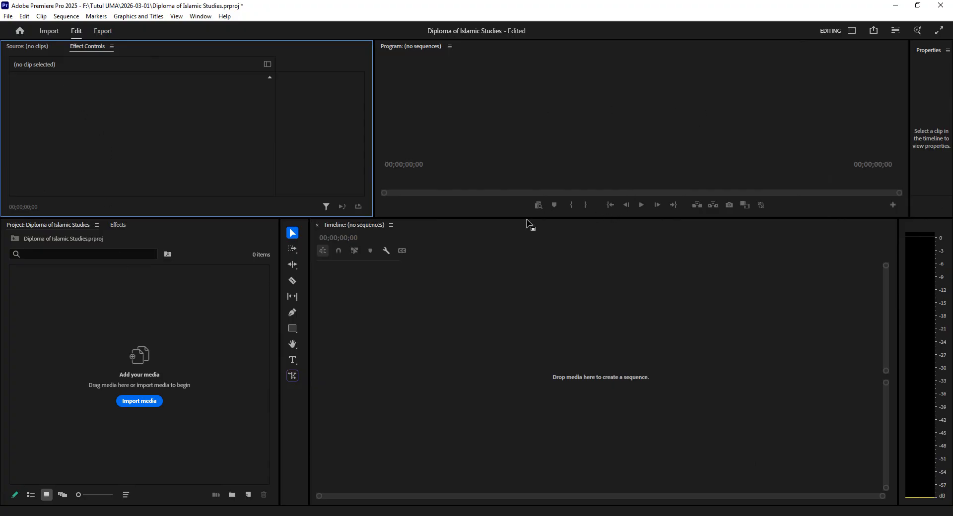
# Make the Effect Controls and Program panels taller by lowering their boundary with the timeline area
pyautogui.moveTo(525, 219); pyautogui.dragTo(520, 242)
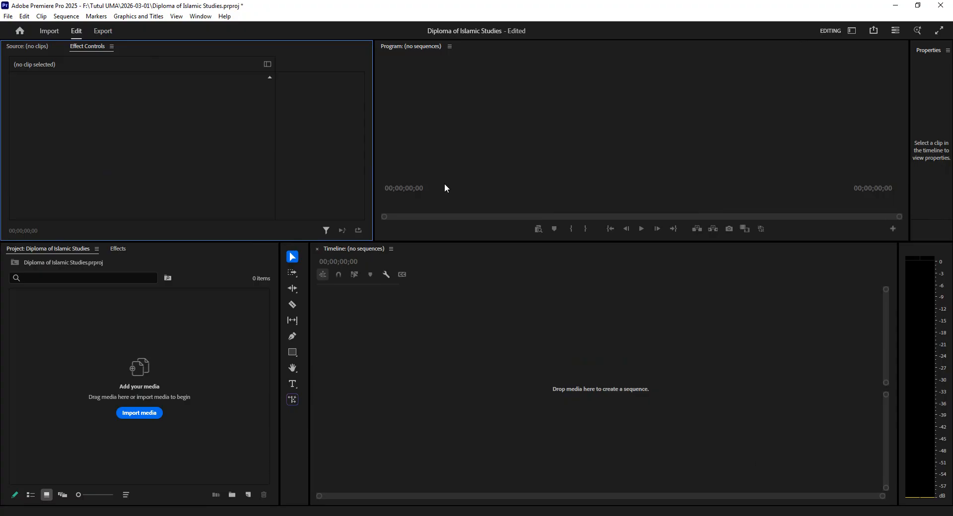
pyautogui.click(24, 16)
pyautogui.moveTo(47, 18)
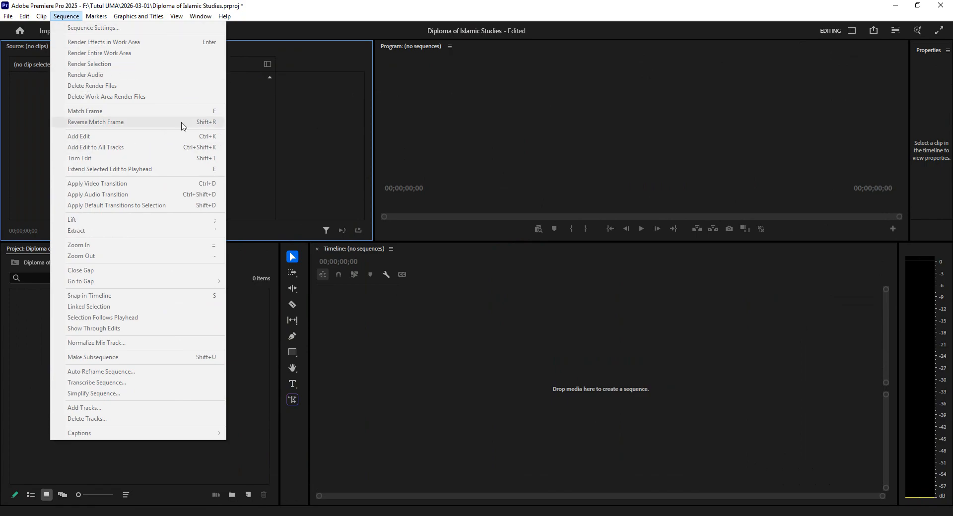
pyautogui.click(264, 179)
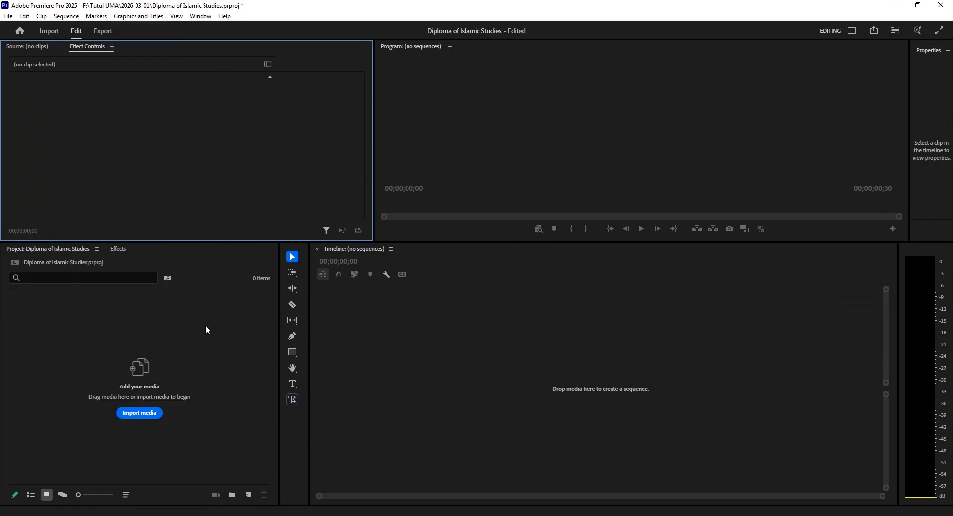
# Start a new sequence item in the empty project
pyautogui.click(63, 350)
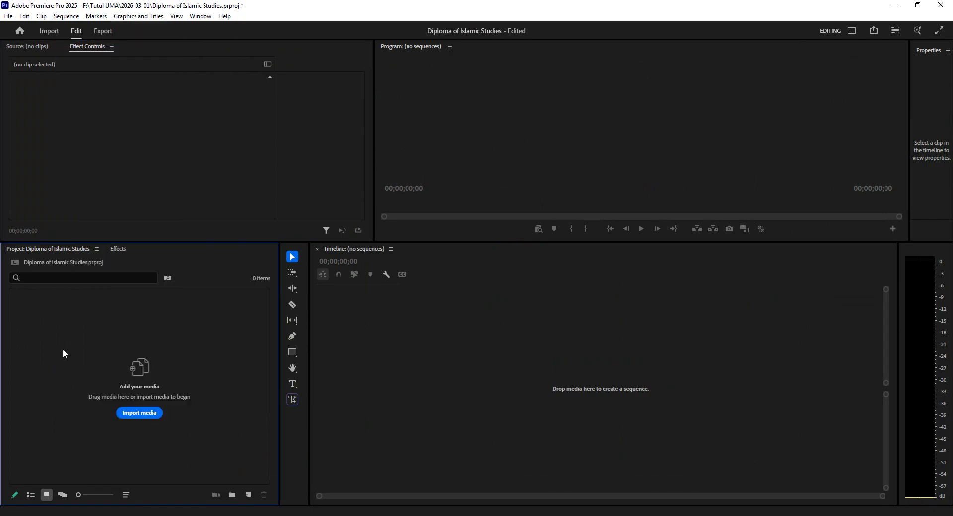
pyautogui.rightClick(176, 337)
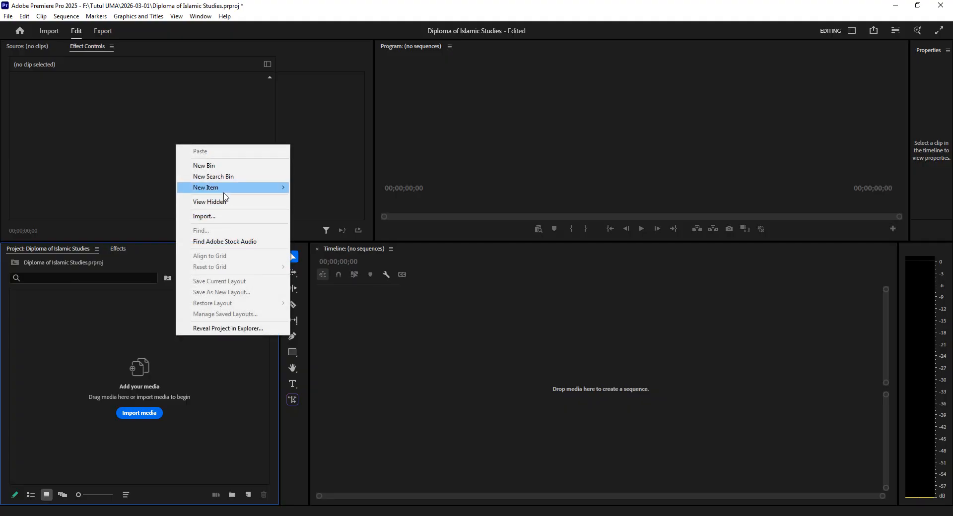
pyautogui.moveTo(226, 195)
pyautogui.click(313, 188)
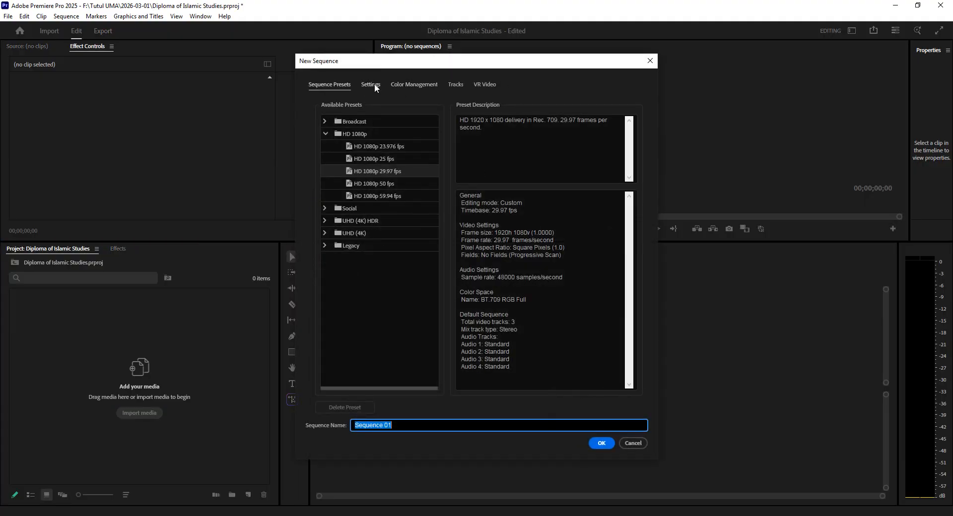
# Set the new sequence's frame size to 1080 horizontal by 1920 vertical
pyautogui.click(373, 85)
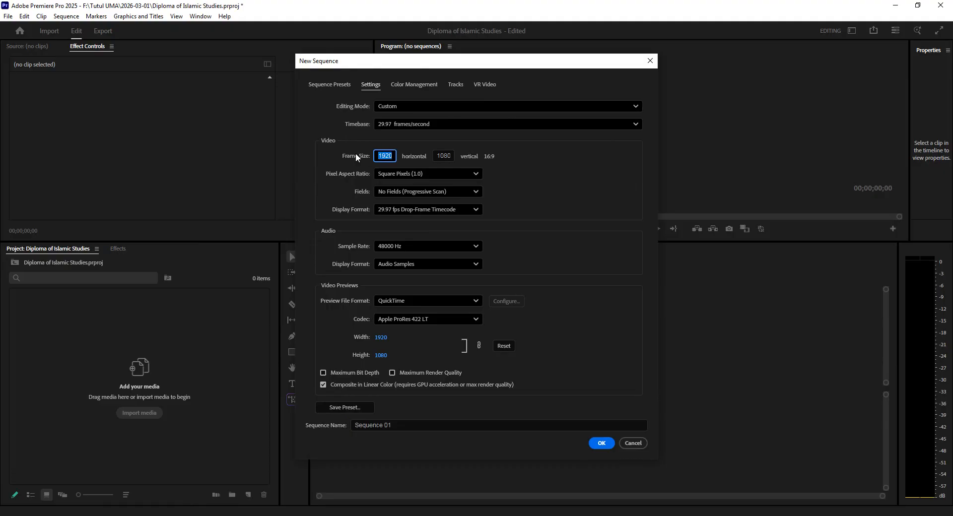
pyautogui.write('1080')
pyautogui.press('Tab')
pyautogui.write('1')
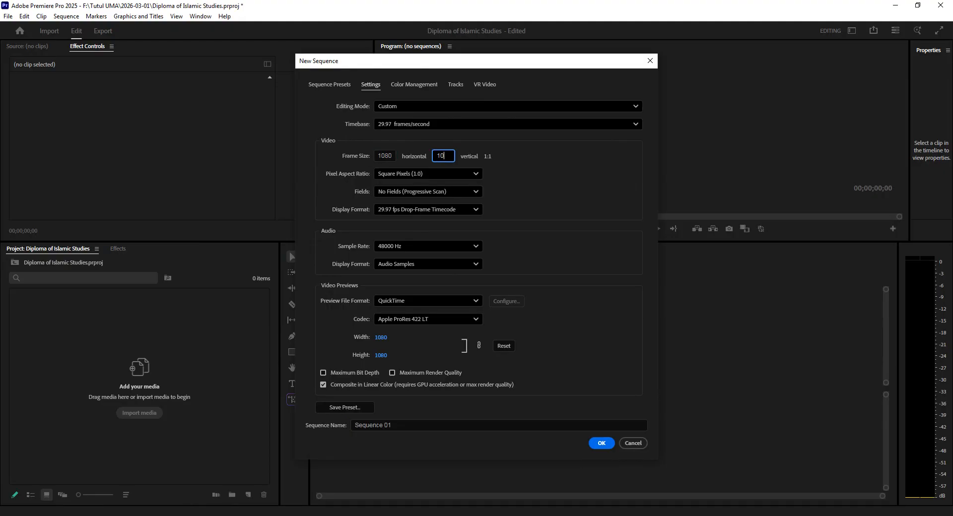
pyautogui.write('920')
pyautogui.press('Tab')
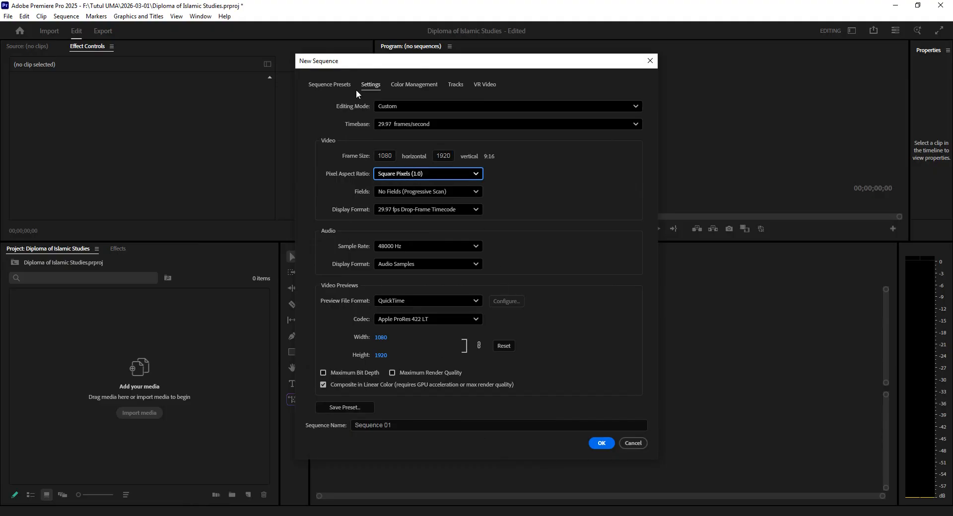
# Return to the sequence presets and create the sequence with the selected HD 1080p 29.97 fps preset
pyautogui.click(342, 85)
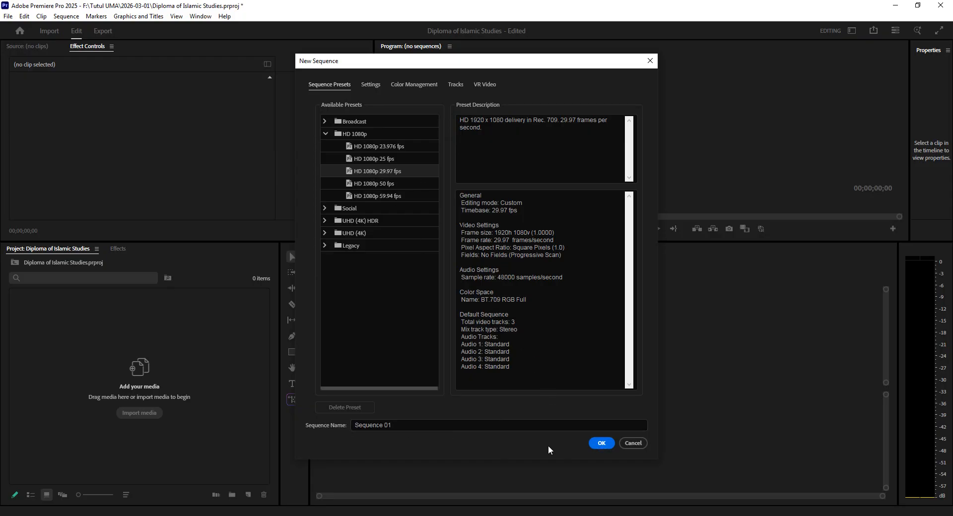
pyautogui.click(601, 443)
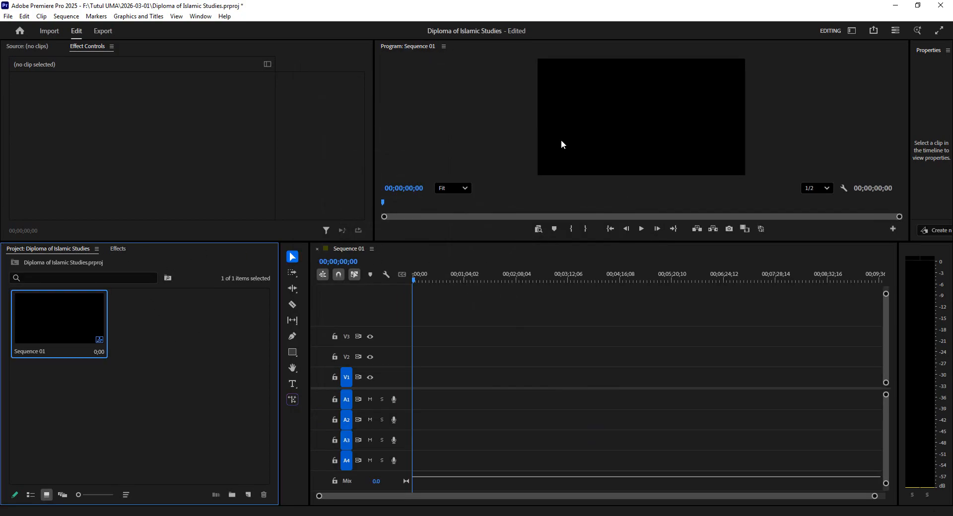
# Change the existing sequence's frame size to 1080 horizontal by 1920 vertical in its sequence settings
pyautogui.click(59, 18)
pyautogui.click(79, 28)
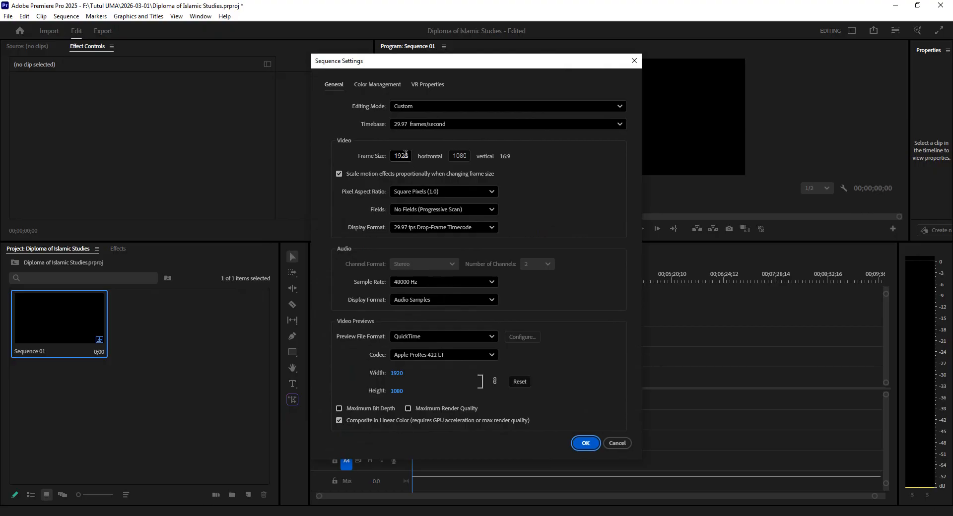
pyautogui.moveTo(406, 153); pyautogui.dragTo(342, 156)
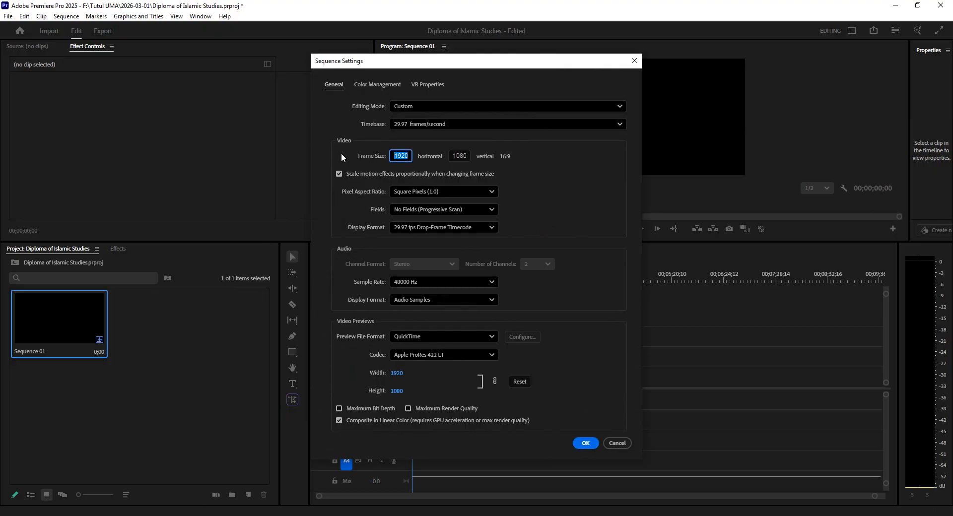
pyautogui.write('1080')
pyautogui.press('Tab')
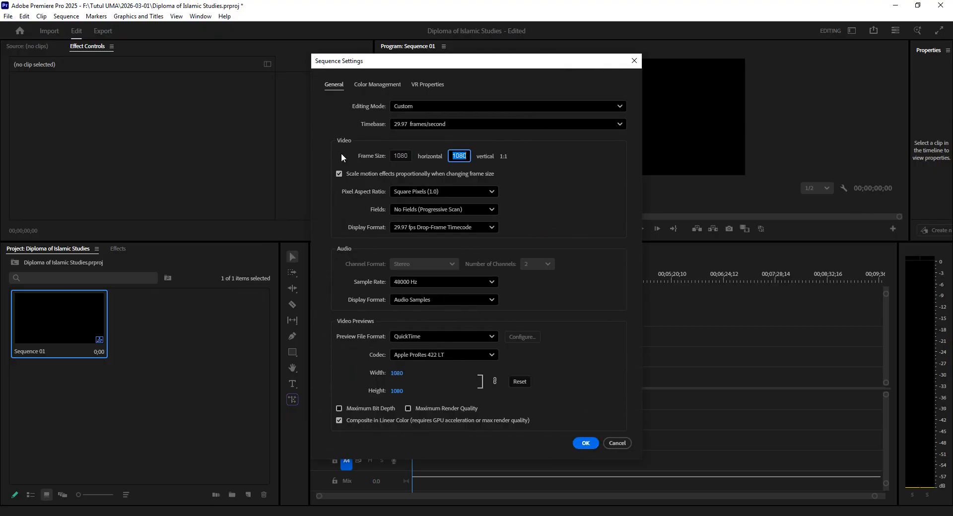
pyautogui.write('1920')
pyautogui.click(399, 155)
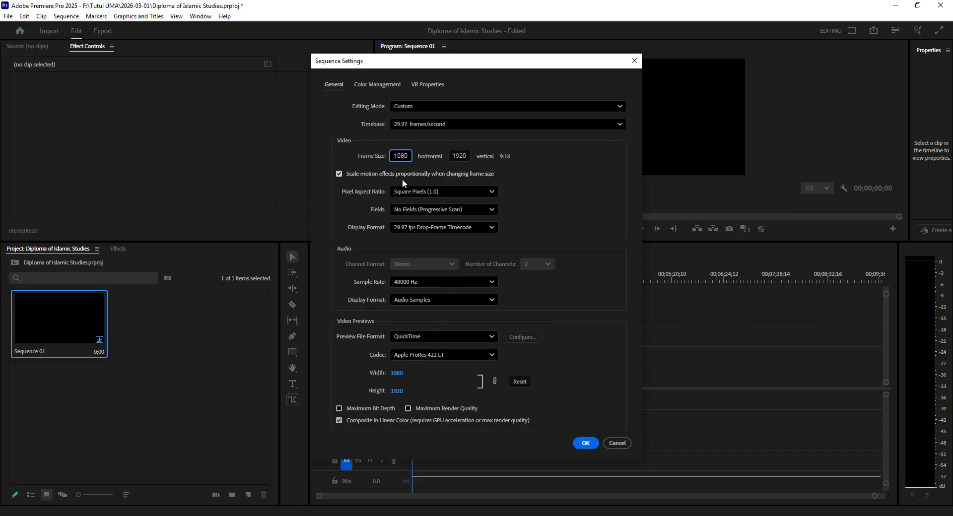
pyautogui.click(584, 441)
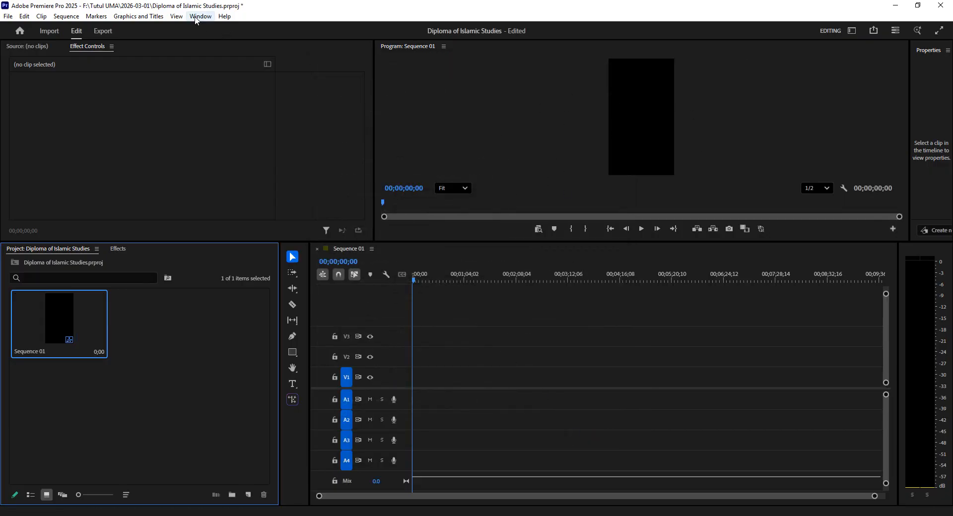
# Switch the workspace layout to Vertical
pyautogui.click(195, 19)
pyautogui.moveTo(278, 27)
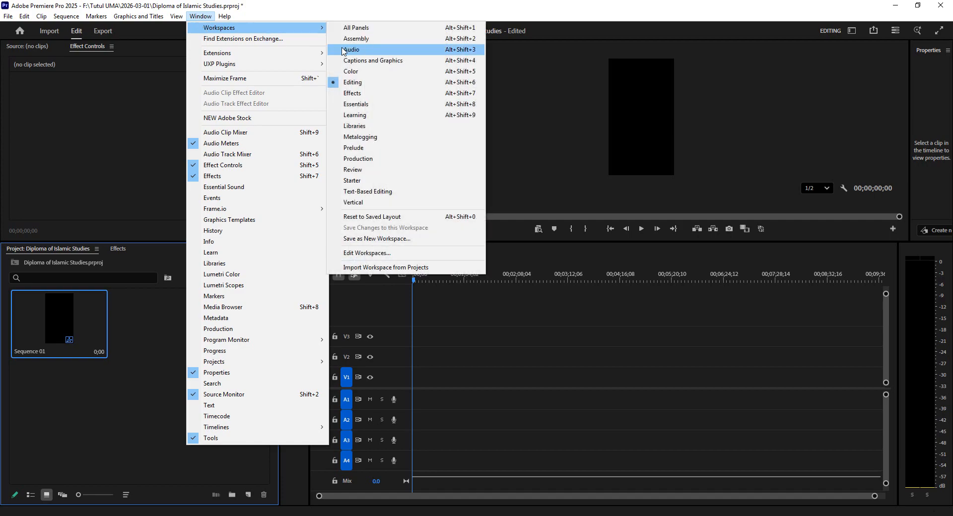
pyautogui.click(362, 202)
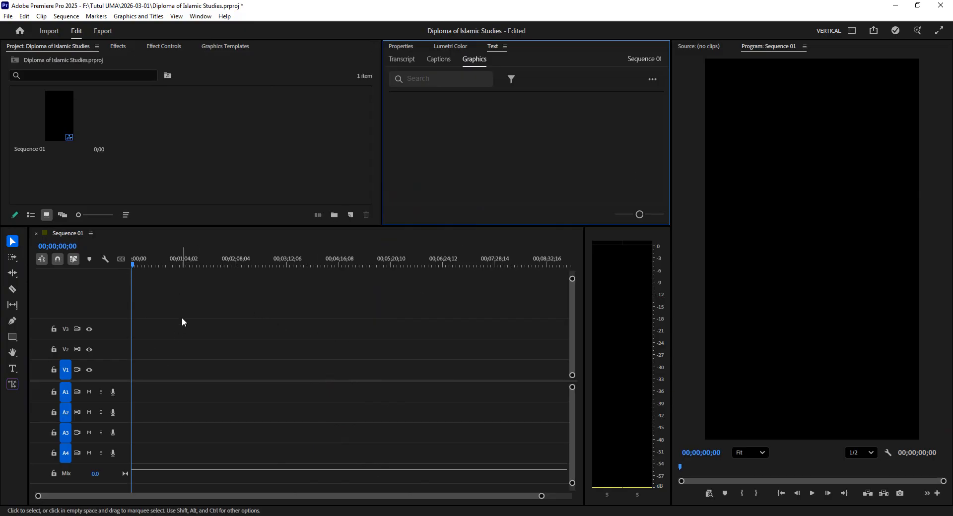
# Widen the timeline by narrowing the audio meters, and make the Project and Text panels taller
pyautogui.click(158, 108)
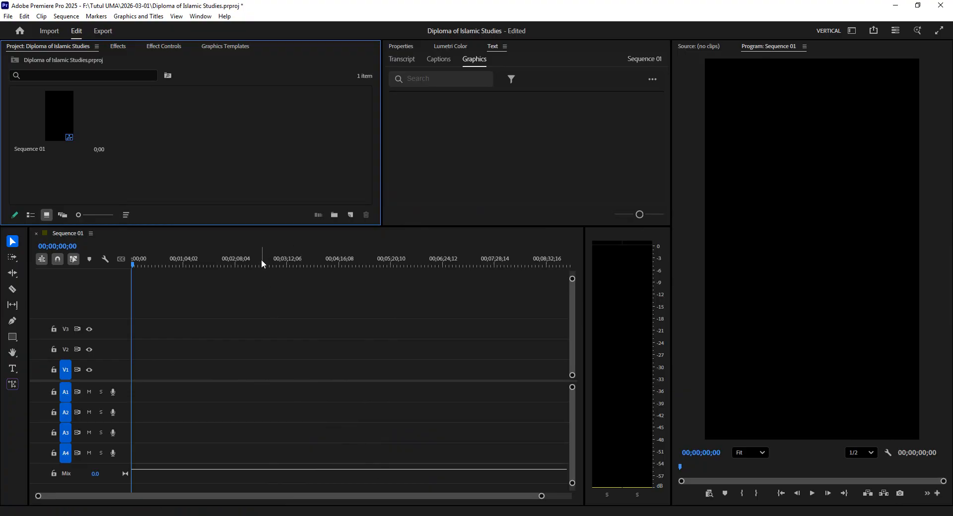
pyautogui.moveTo(587, 331); pyautogui.dragTo(647, 330)
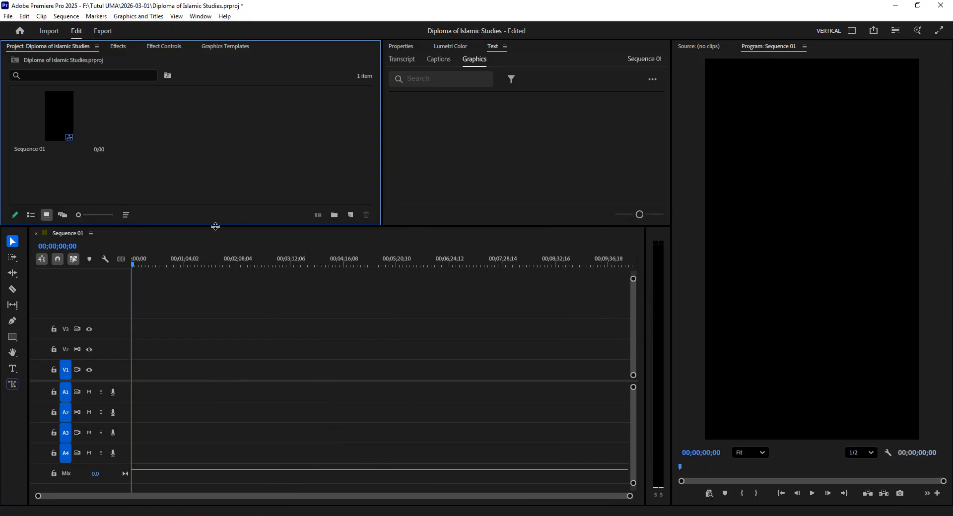
pyautogui.moveTo(219, 227); pyautogui.dragTo(216, 285)
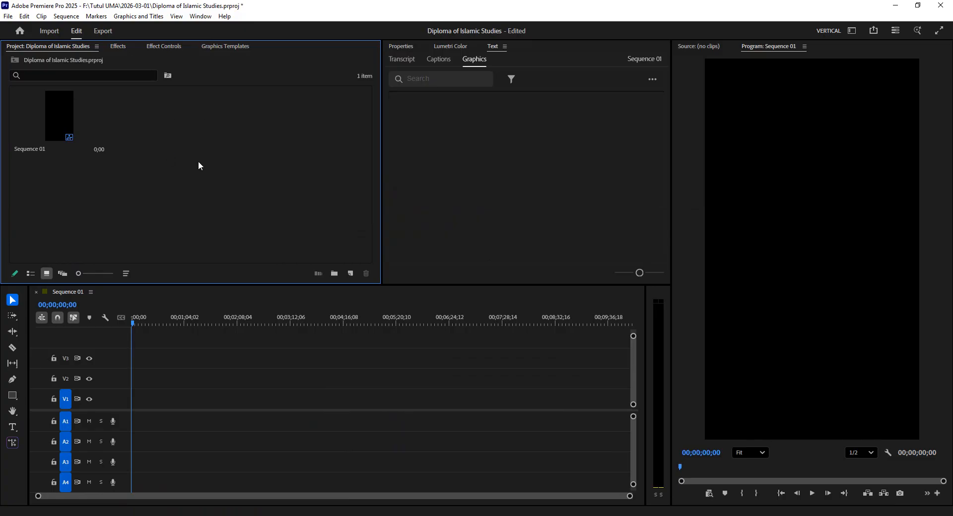
# Open the layered file Diploma of Islamic Studies 1.psd for import from the folder F:\Tutul UMA\2026-03-01
pyautogui.rightClick(174, 126)
pyautogui.moveTo(201, 171)
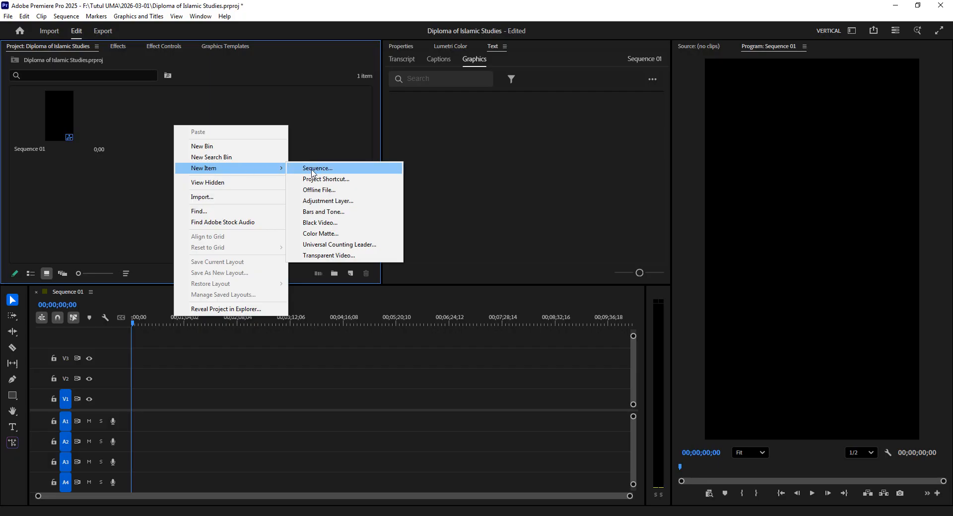
pyautogui.click(202, 197)
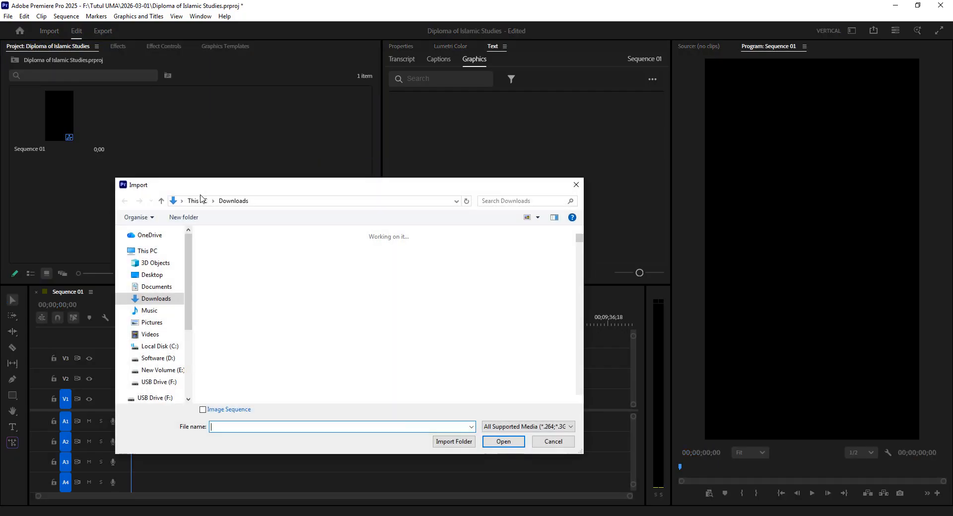
pyautogui.click(365, 206)
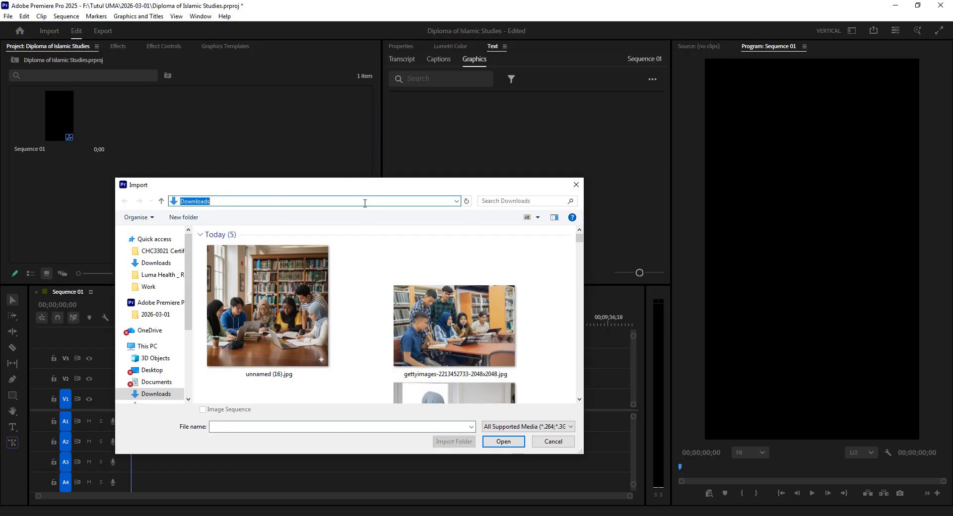
pyautogui.write('F:\\Tutul UMA\\2026-03-01')
pyautogui.click(457, 201)
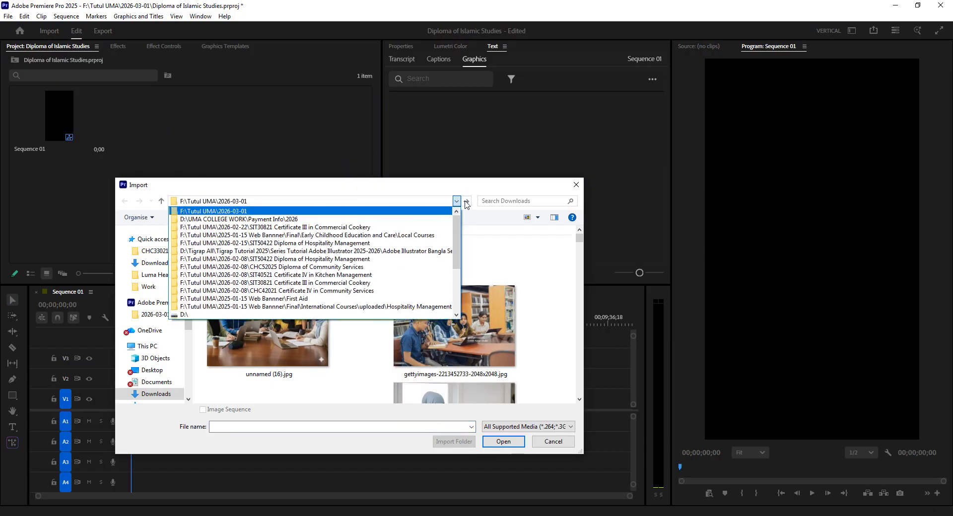
pyautogui.click(467, 201)
pyautogui.click(467, 201)
pyautogui.click(249, 246)
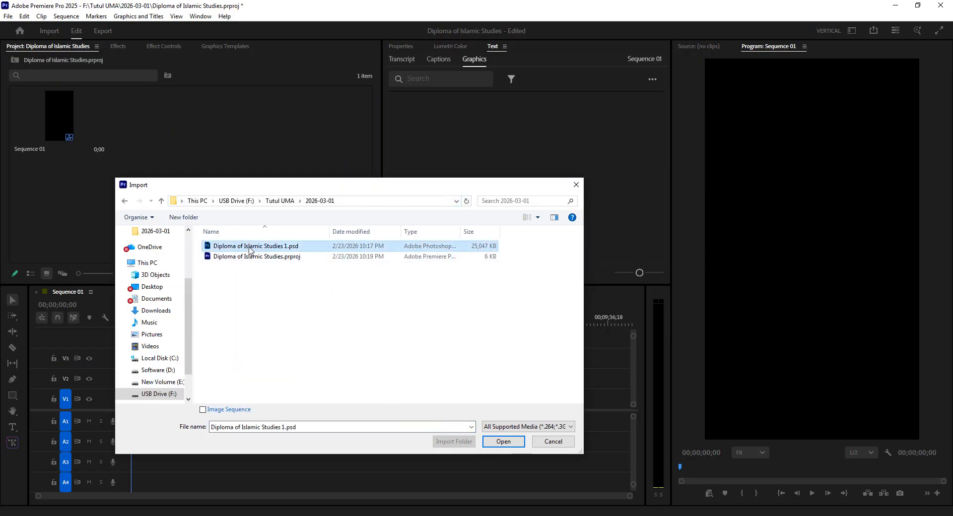
pyautogui.moveTo(423, 188); pyautogui.dragTo(453, 105)
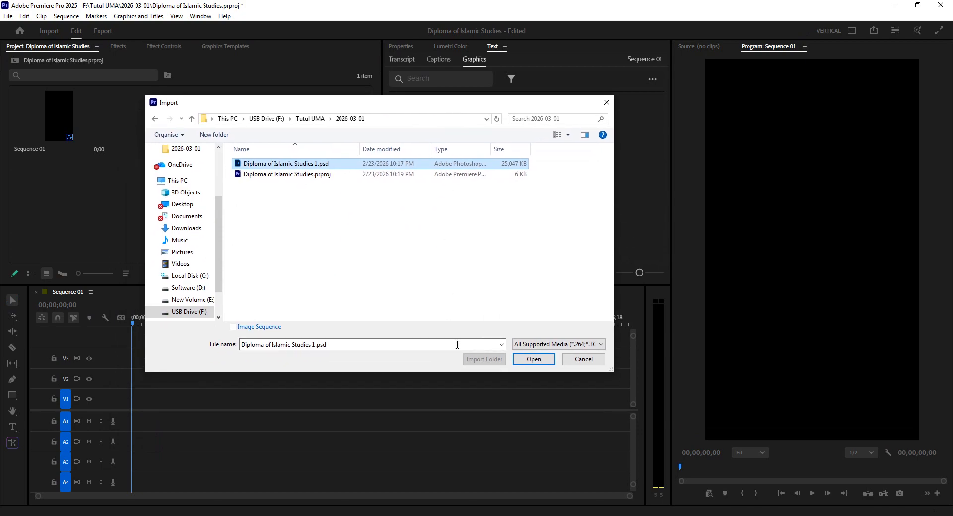
pyautogui.click(532, 359)
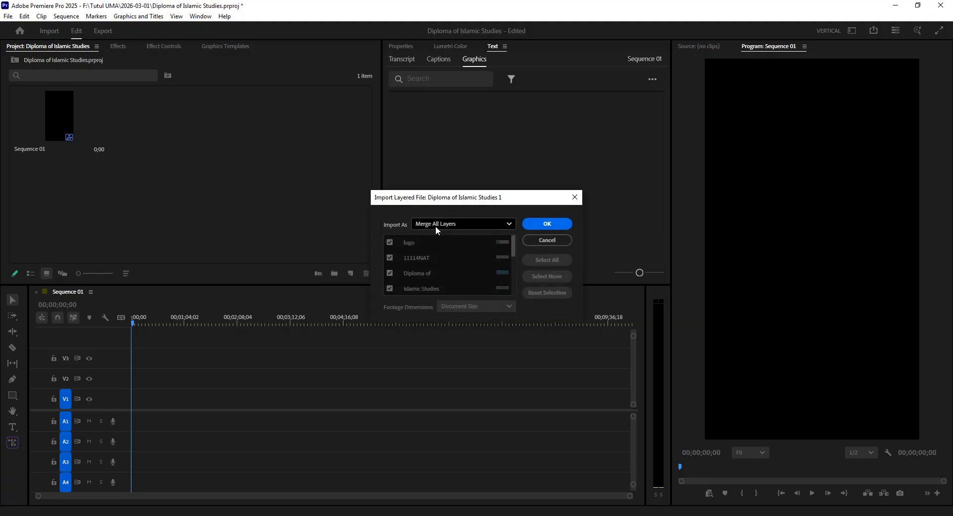
# Import the layered file as Individual Layers, keeping the default layer selection and Document Size footage dimensions
pyautogui.click(435, 225)
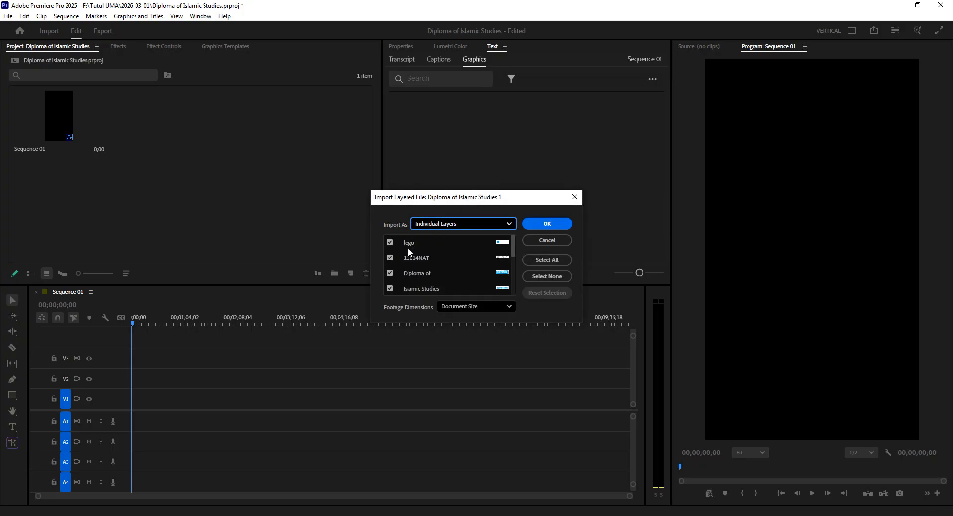
pyautogui.scroll(-5, 417, 282)
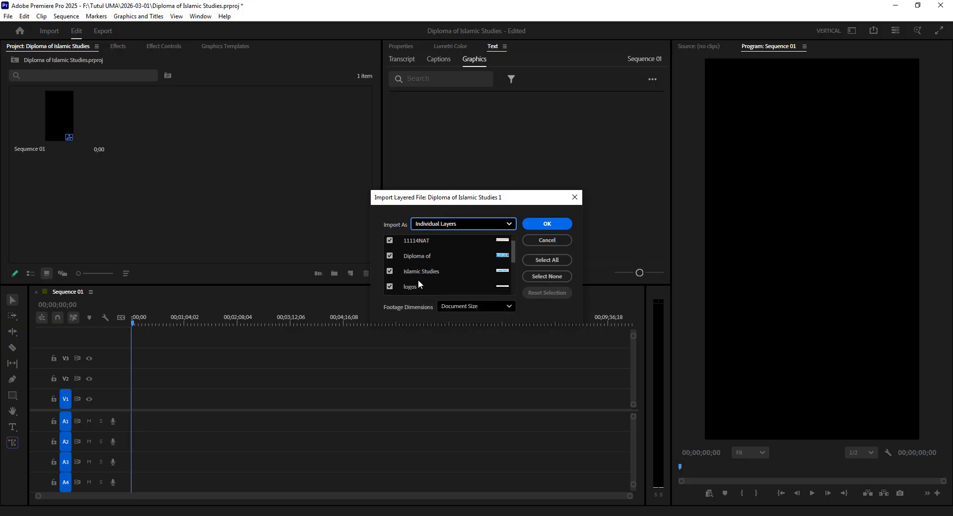
pyautogui.scroll(-3, 415, 284)
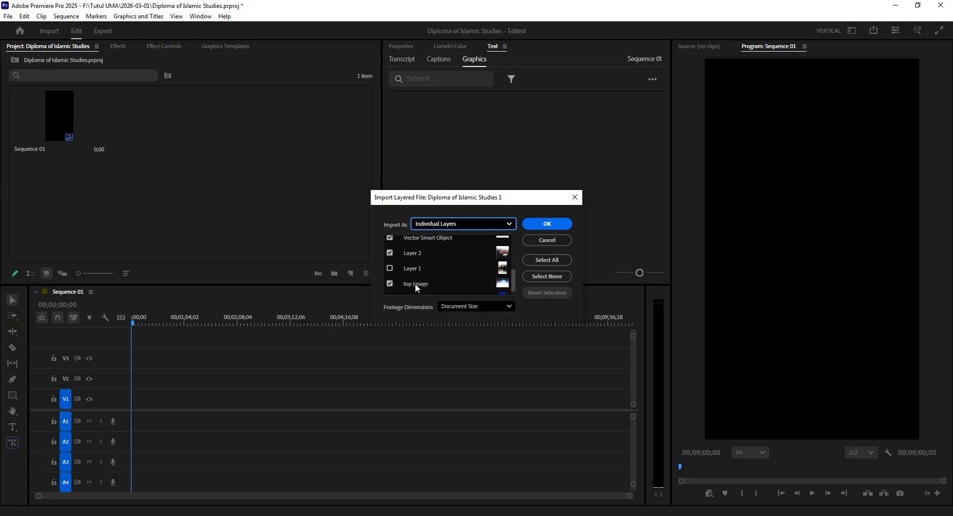
pyautogui.click(554, 226)
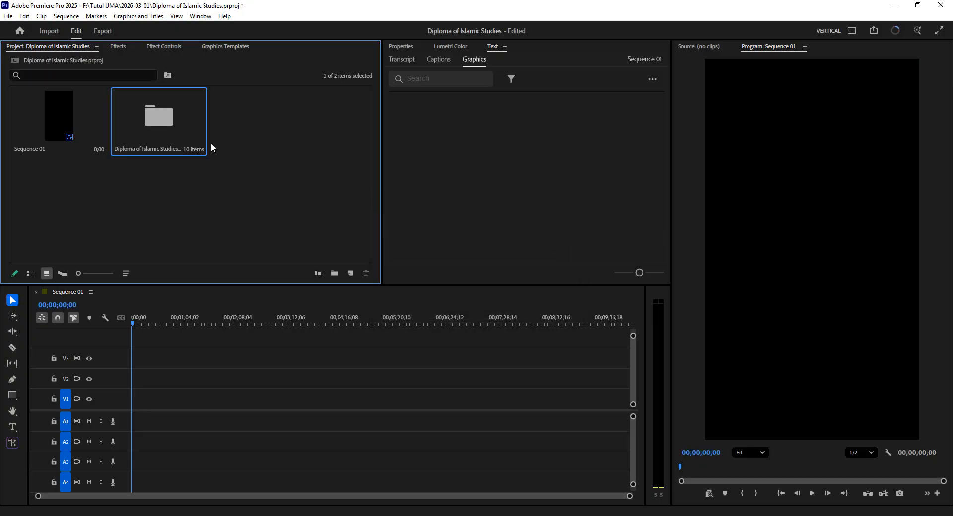
# Open the imported Diploma of Islamic Studies 1 bin and look over its layer clips
pyautogui.doubleClick(163, 115)
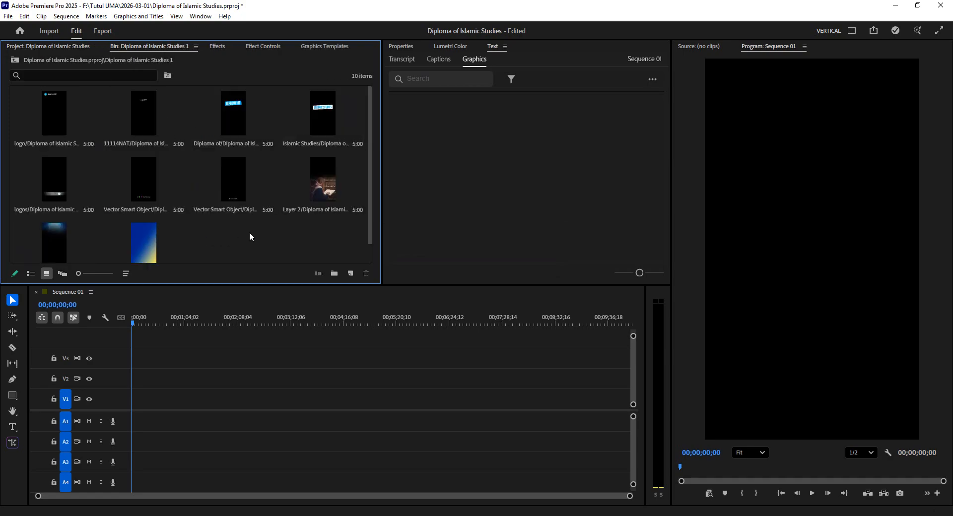
pyautogui.scroll(-1, 249, 233)
pyautogui.scroll(1, 216, 168)
pyautogui.scroll(-1, 251, 223)
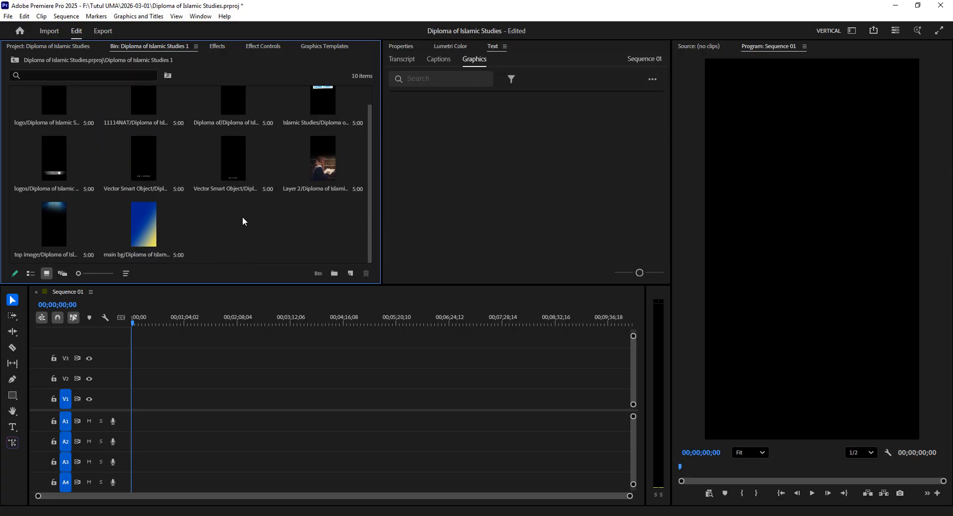
# Switch to the Photoshop design and hide every layer except main bg, including the logo and 11114NAT text
pyautogui.click(199, 515)
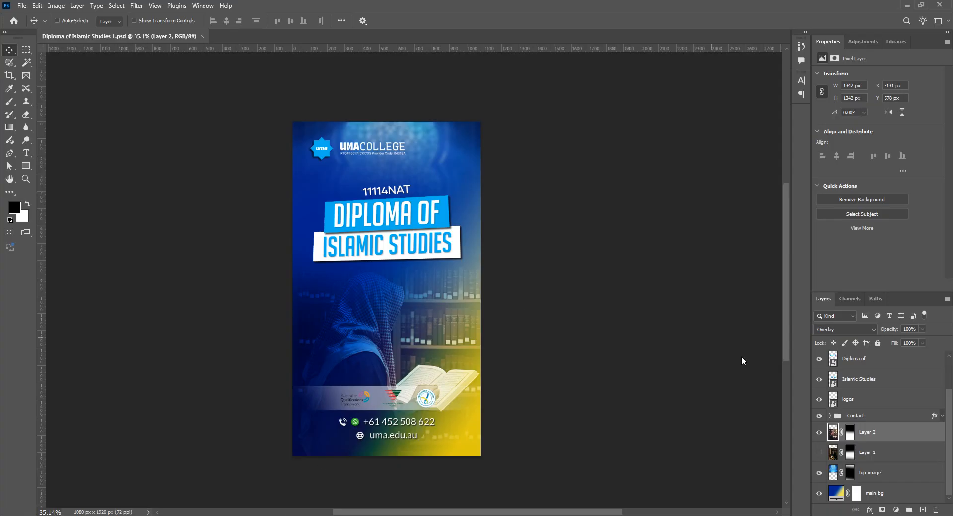
pyautogui.keyDown('alt'); pyautogui.click(819, 493); pyautogui.keyUp('alt')
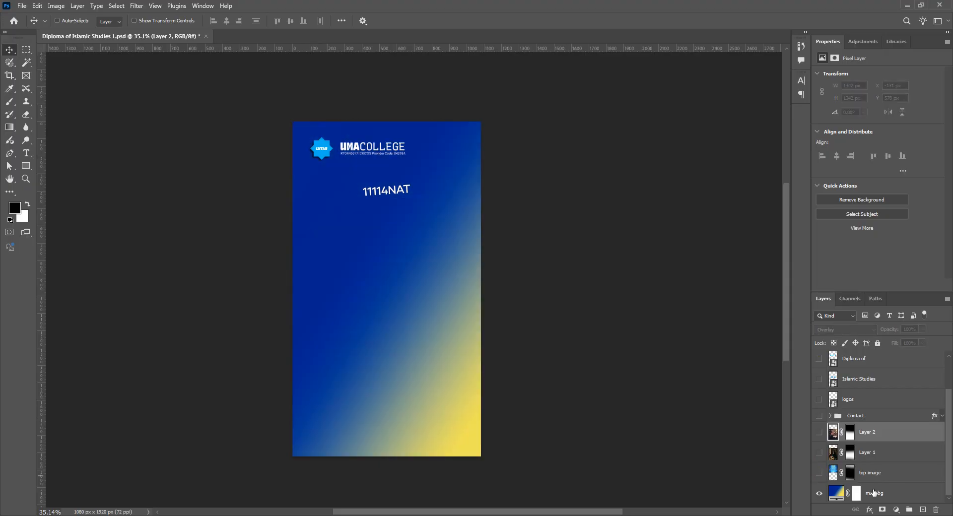
pyautogui.click(879, 494)
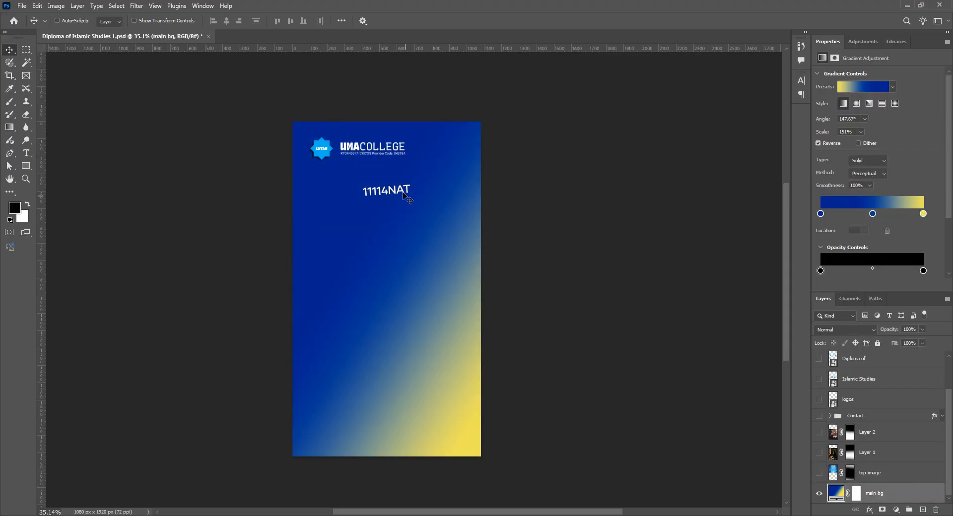
pyautogui.scroll(2, 818, 370)
pyautogui.click(818, 382)
pyautogui.scroll(-2, 864, 392)
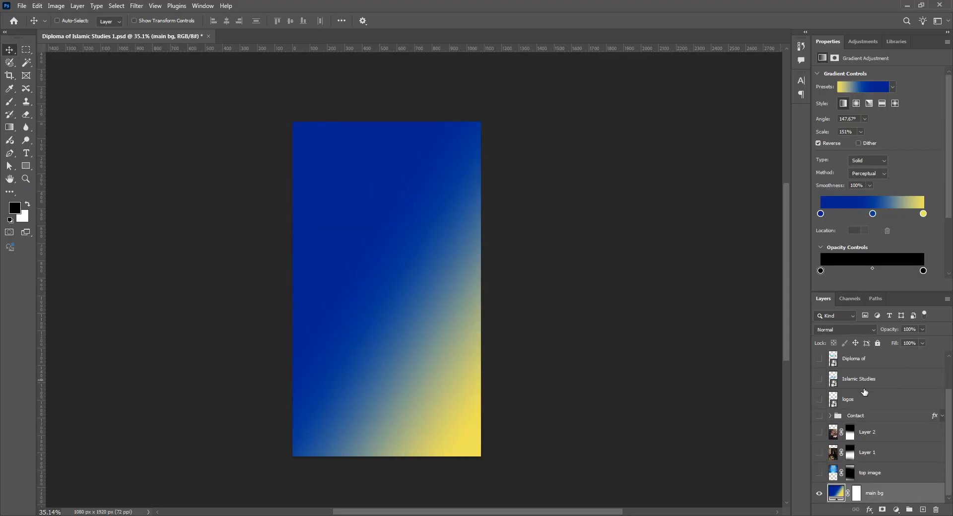
# Back in Premiere Pro, place the main bg clip at the start of track V1 and extend it to 18 seconds
pyautogui.hotkey('alt', 'Tab')
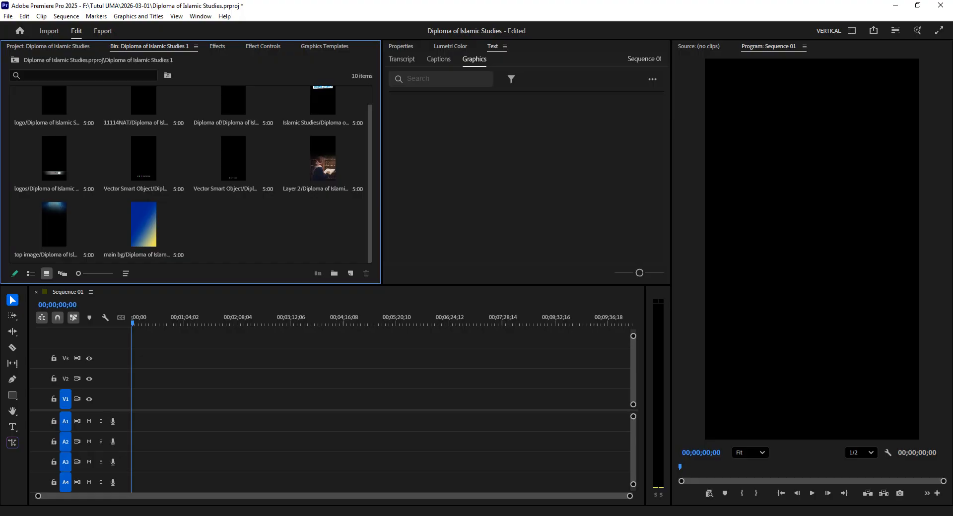
pyautogui.moveTo(155, 243); pyautogui.dragTo(133, 410)
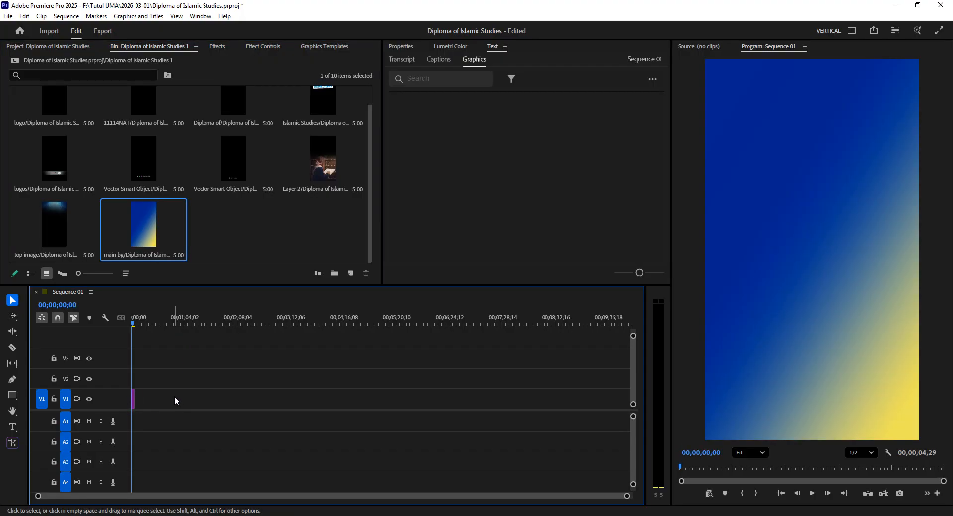
pyautogui.press('=')
pyautogui.press('=')
pyautogui.press('=')
pyautogui.press('=')
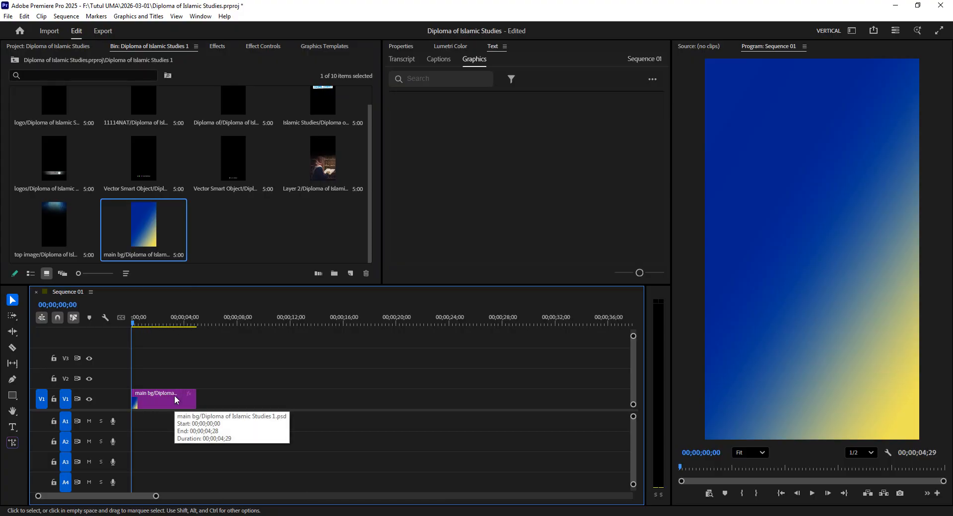
pyautogui.click(180, 398)
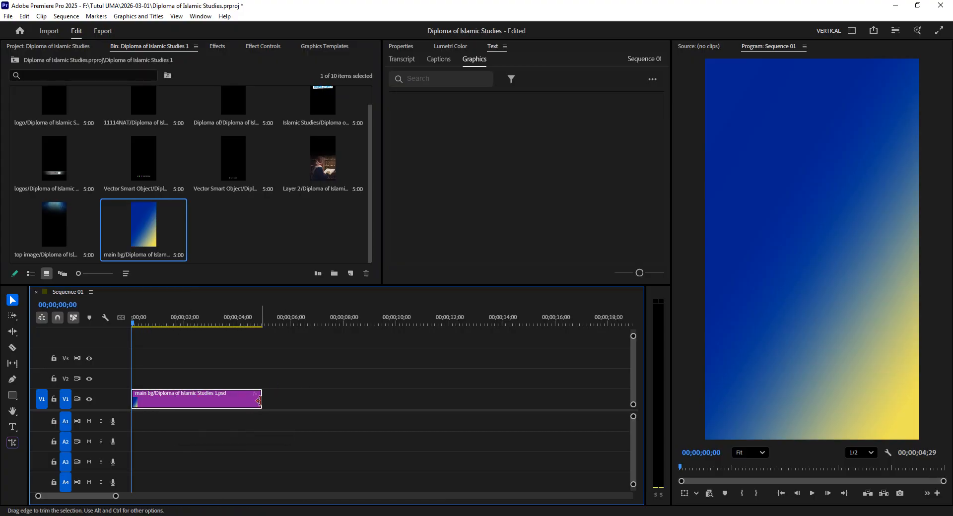
pyautogui.moveTo(259, 400); pyautogui.dragTo(606, 398)
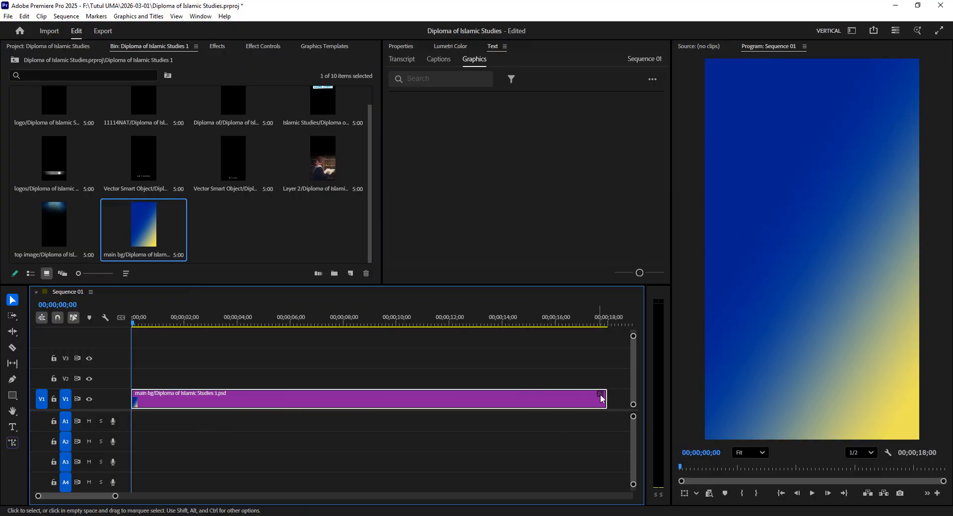
pyautogui.click(246, 376)
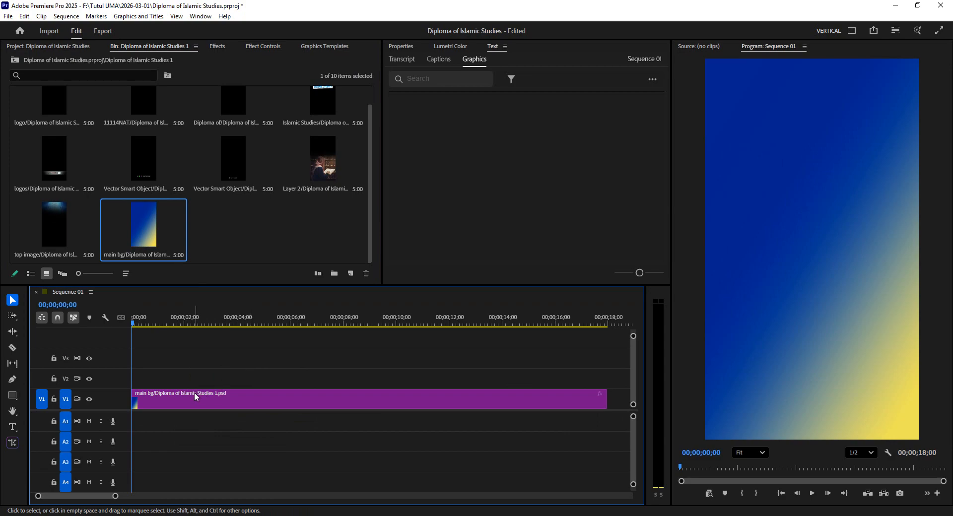
# Switch to Photoshop, make the top image layer visible and select it
pyautogui.click(382, 515)
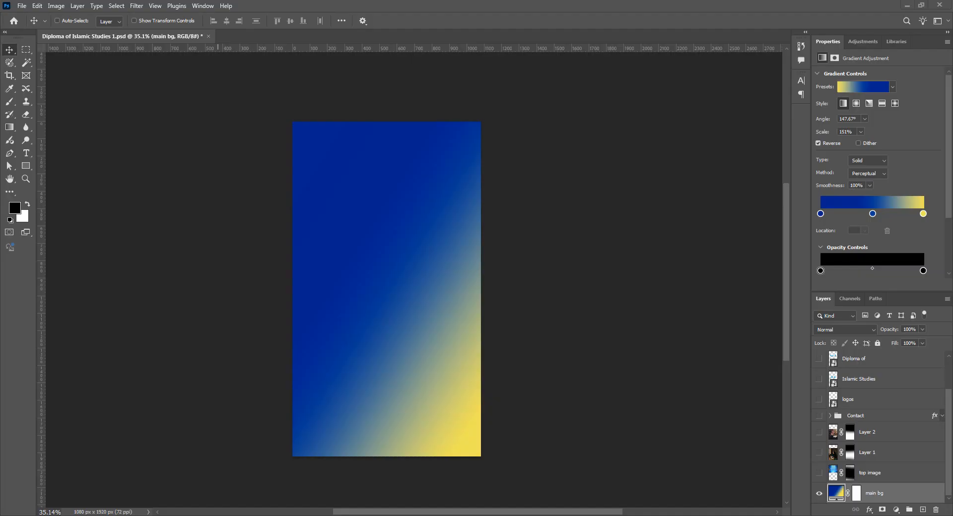
pyautogui.click(819, 473)
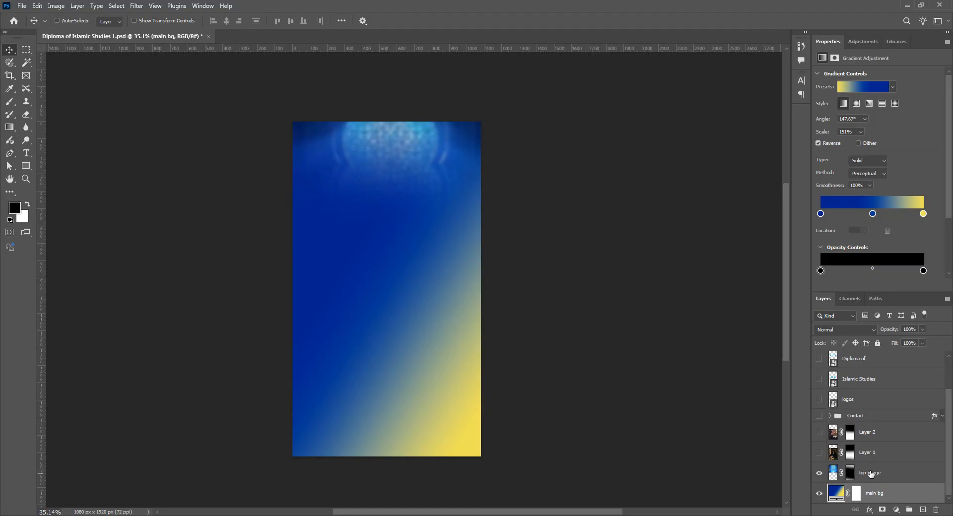
pyautogui.click(871, 473)
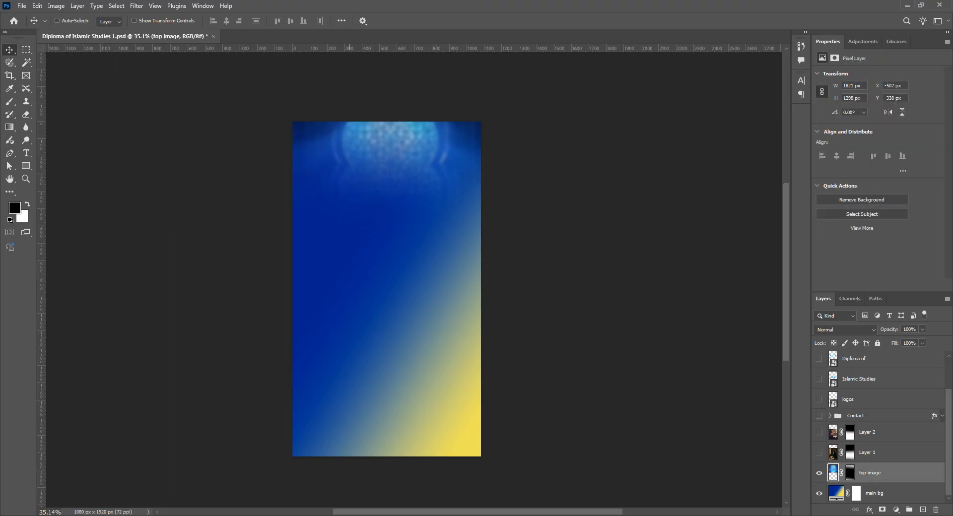
# Return to Premiere Pro, place the top image clip at the start of V2 and extend it to the end of main bg
pyautogui.hotkey('alt', 'Tab')
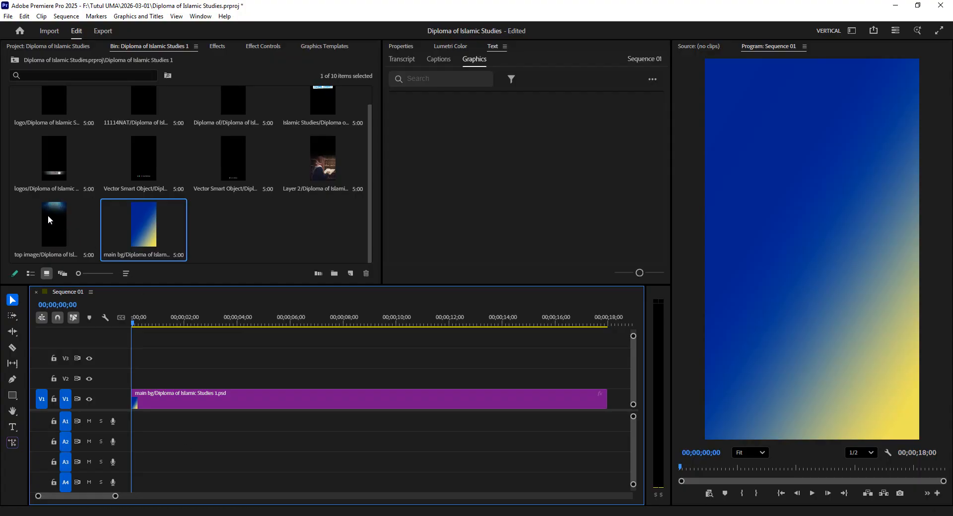
pyautogui.moveTo(54, 213); pyautogui.dragTo(134, 376)
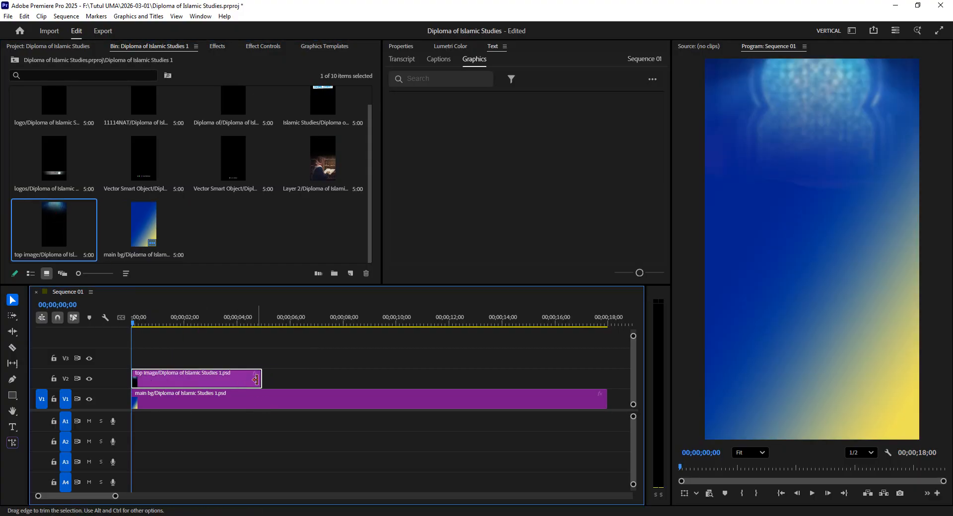
pyautogui.moveTo(261, 378); pyautogui.dragTo(394, 387)
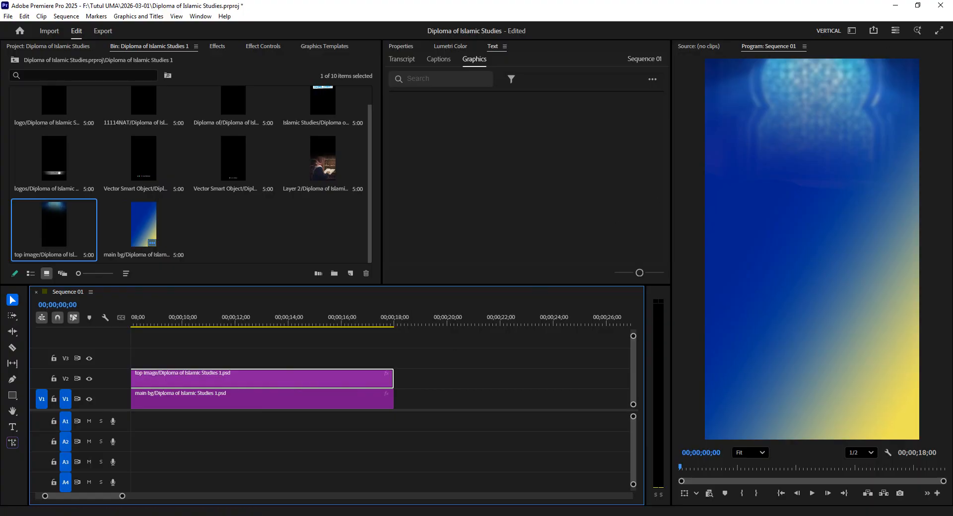
# Check the Photoshop layer order, then in Premiere Pro place Layer 2 at the start of V3 and extend it to 18 seconds
pyautogui.hotkey('alt', 'Tab')
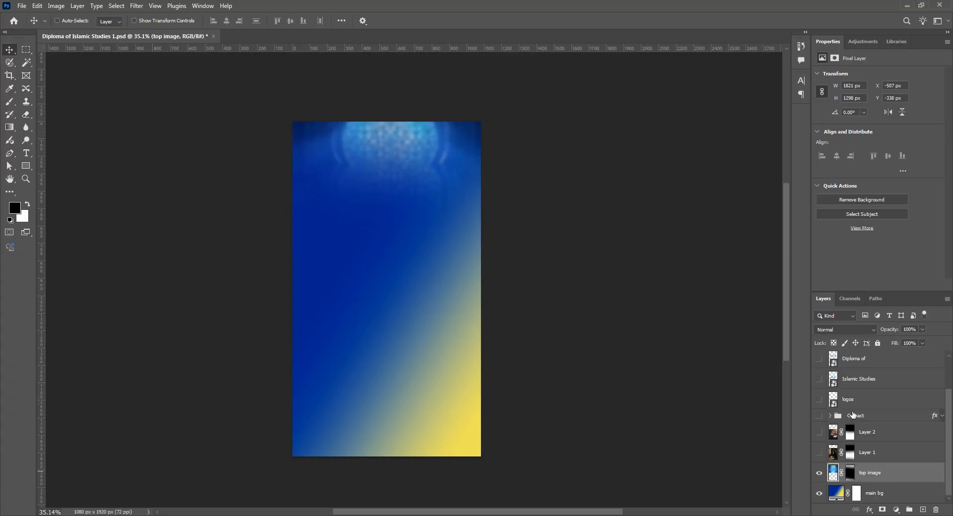
pyautogui.click(396, 423)
pyautogui.hotkey('alt', 'Tab')
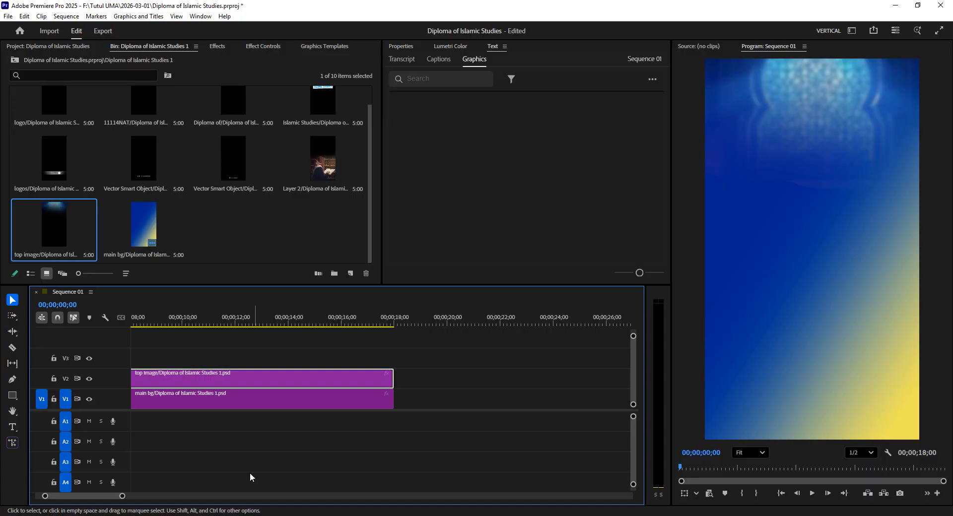
pyautogui.moveTo(316, 168); pyautogui.dragTo(159, 366)
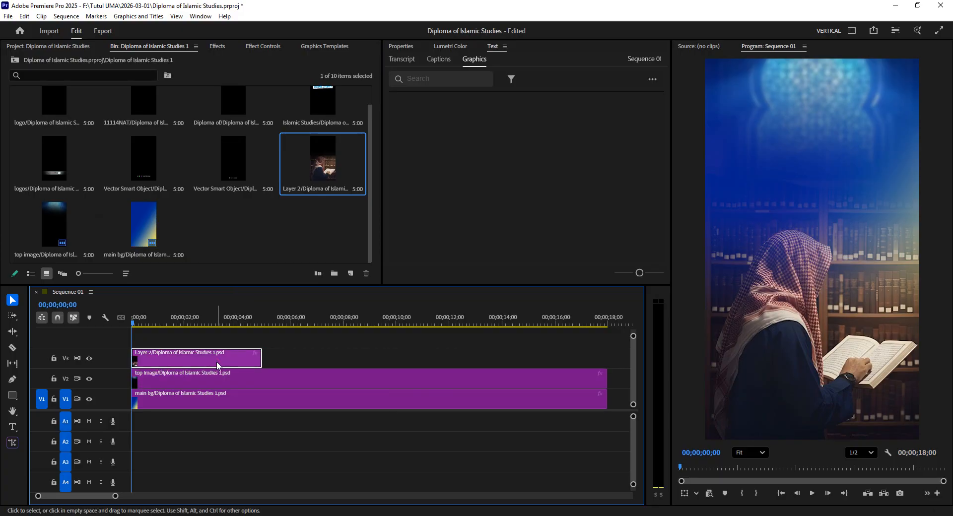
pyautogui.moveTo(262, 365); pyautogui.dragTo(606, 365)
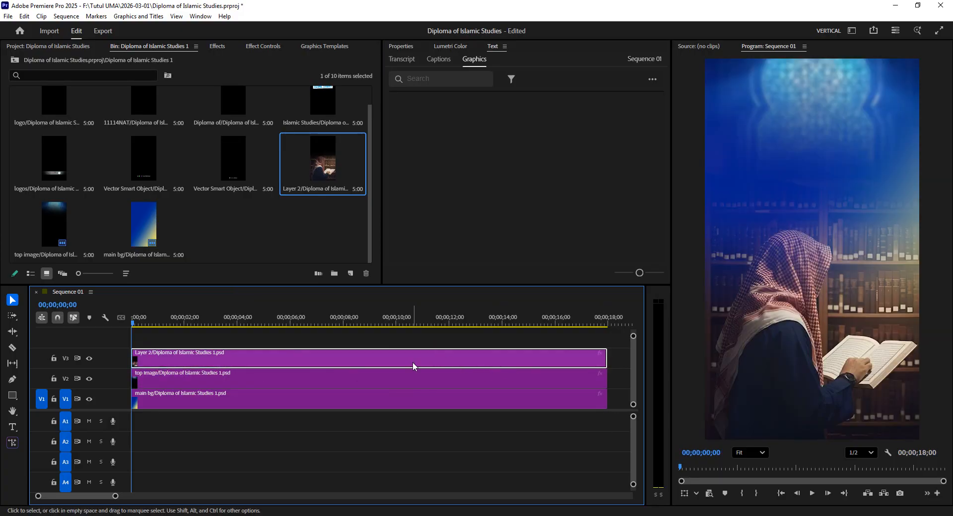
# Switch to Photoshop, make Layer 2 visible and select it to check its blending mode
pyautogui.hotkey('alt', 'Tab')
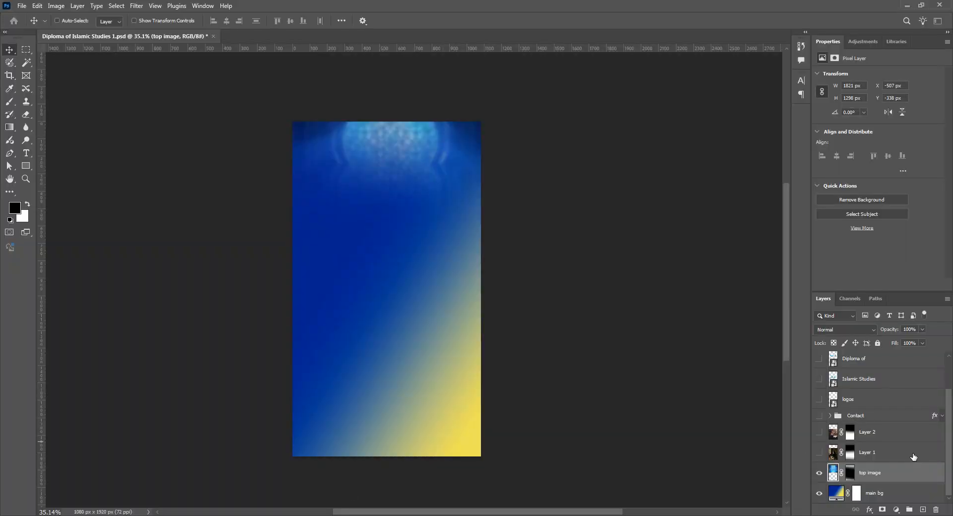
pyautogui.click(819, 433)
pyautogui.click(896, 441)
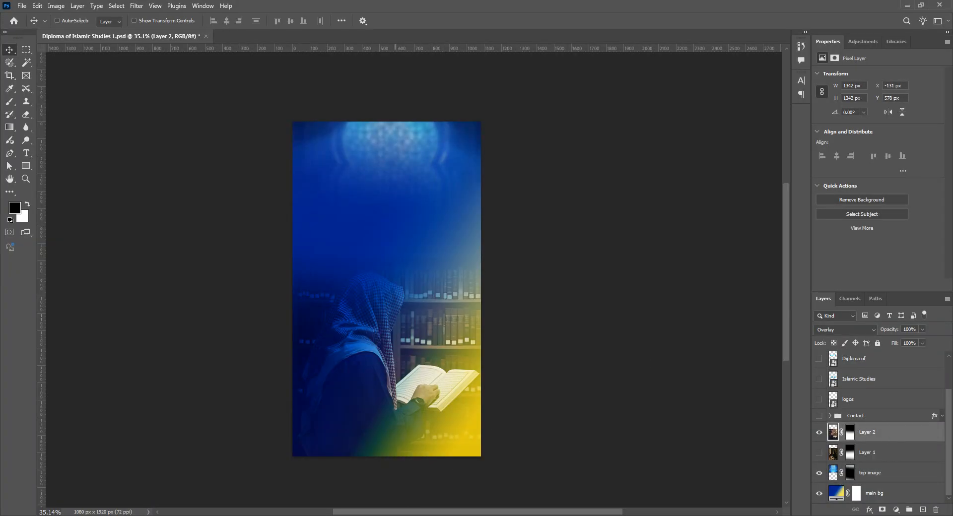
# Return to Premiere Pro and set the Layer 2 clip's blend mode to Overlay
pyautogui.hotkey('alt', 'Tab')
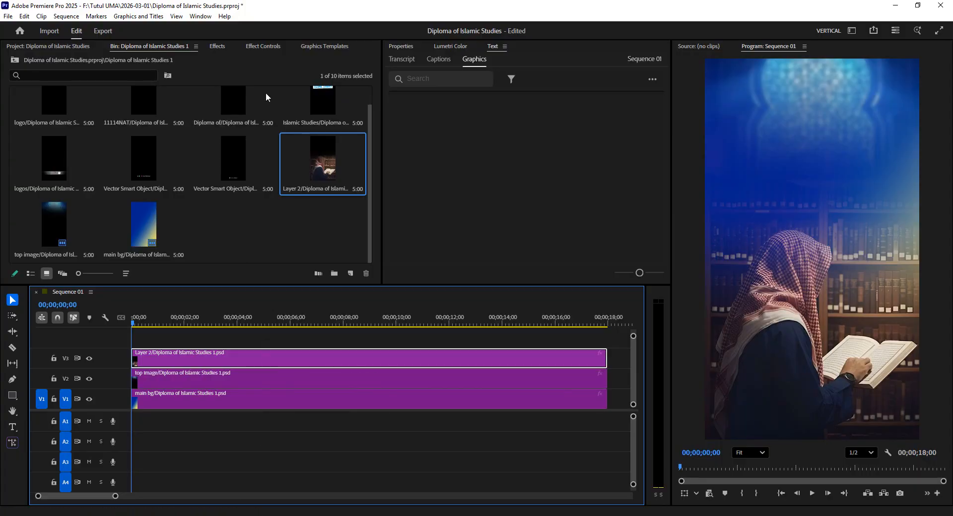
pyautogui.click(216, 46)
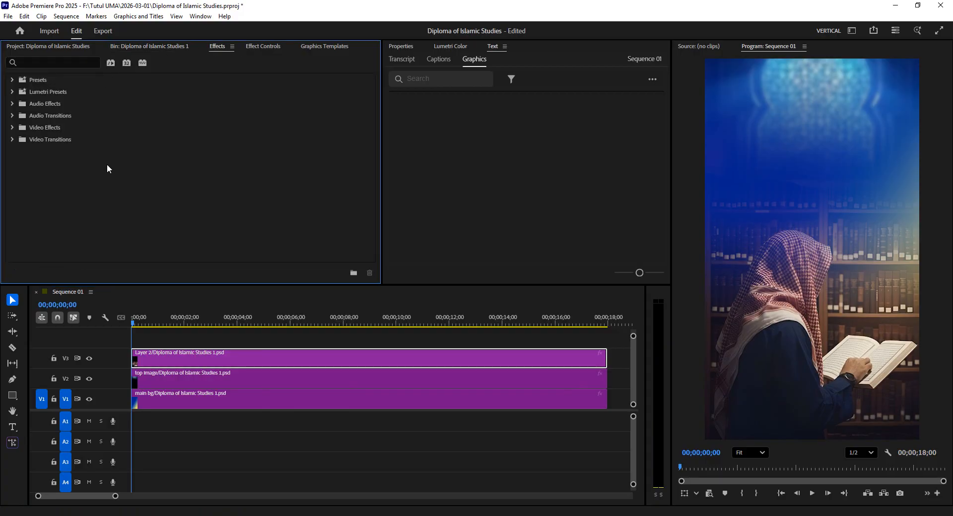
pyautogui.click(267, 46)
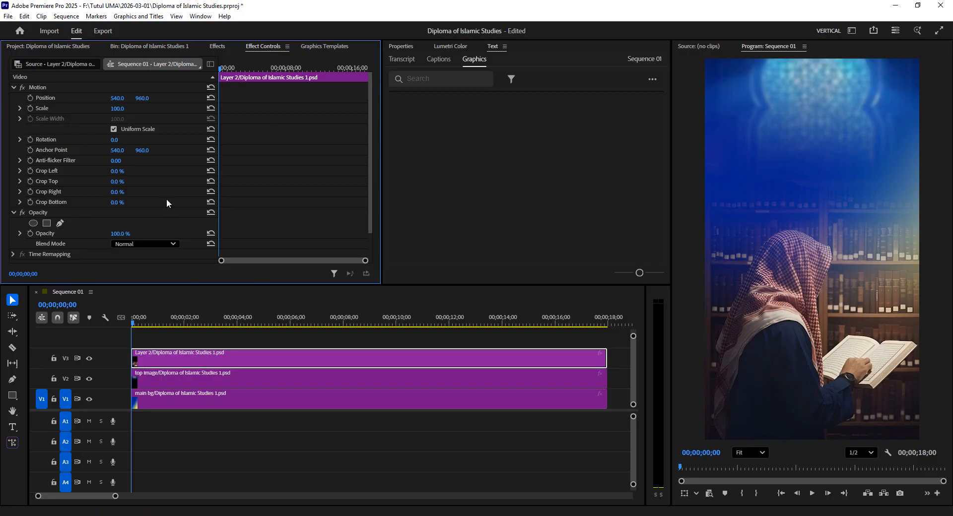
pyautogui.scroll(-1, 164, 200)
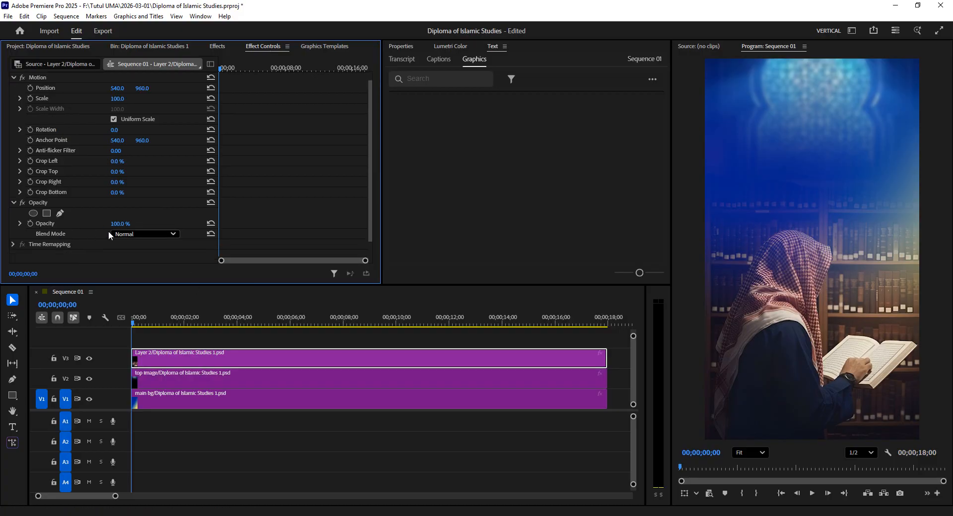
pyautogui.click(132, 232)
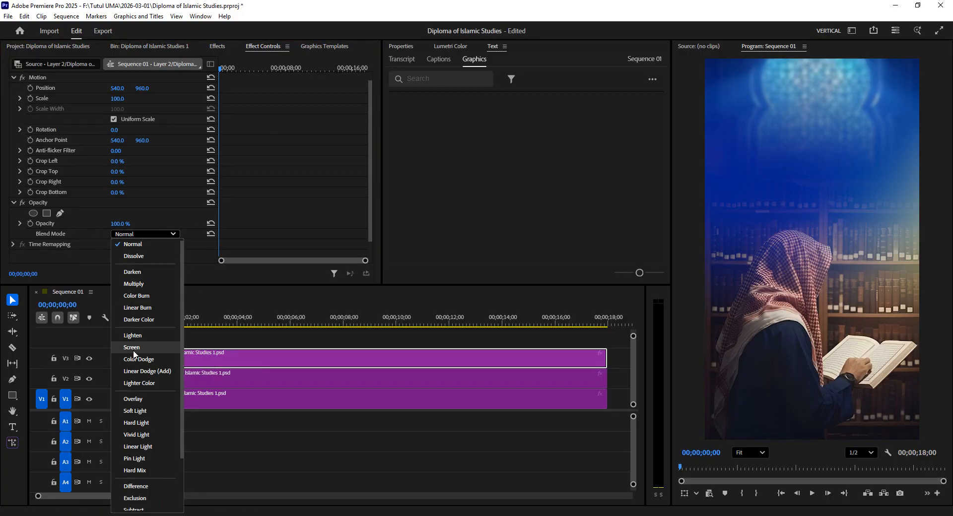
pyautogui.click(134, 399)
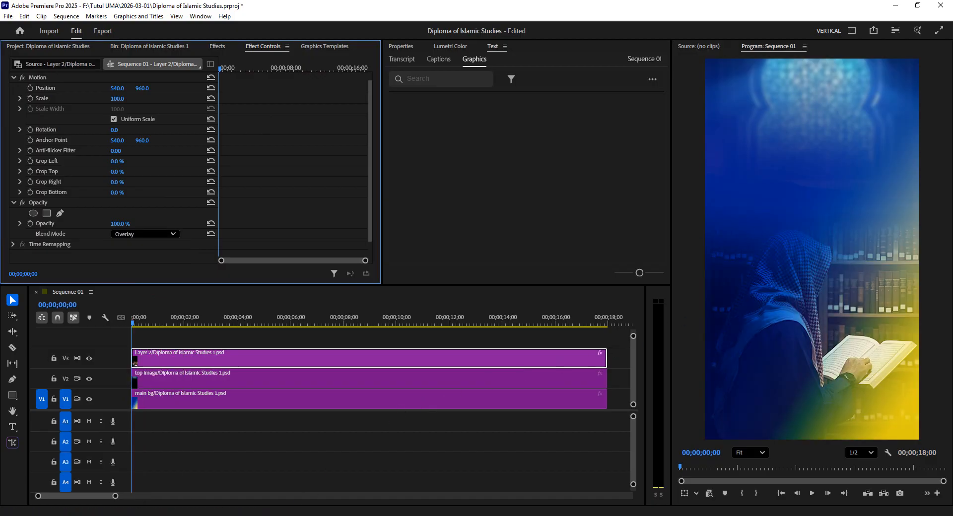
# Compare the blended image with the Photoshop design, then return to Premiere Pro and save the project
pyautogui.click(278, 515)
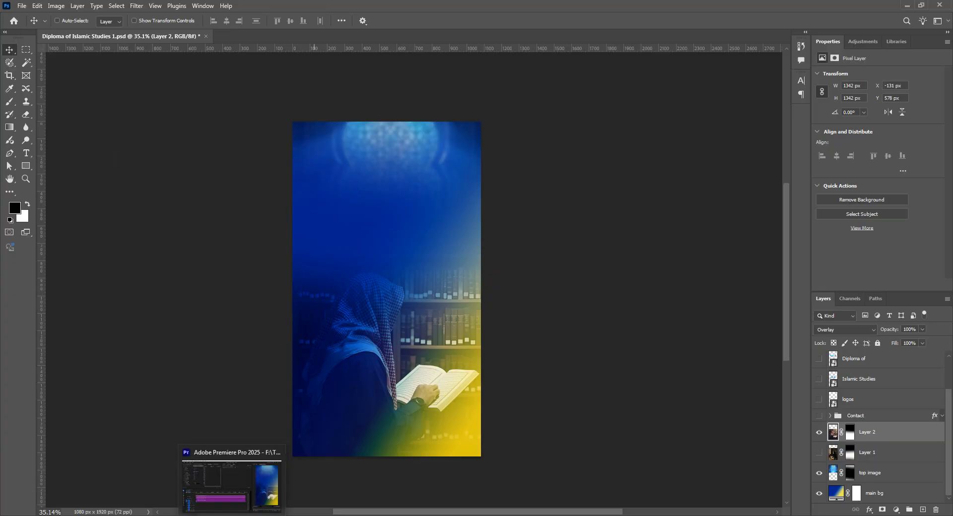
pyautogui.click(234, 515)
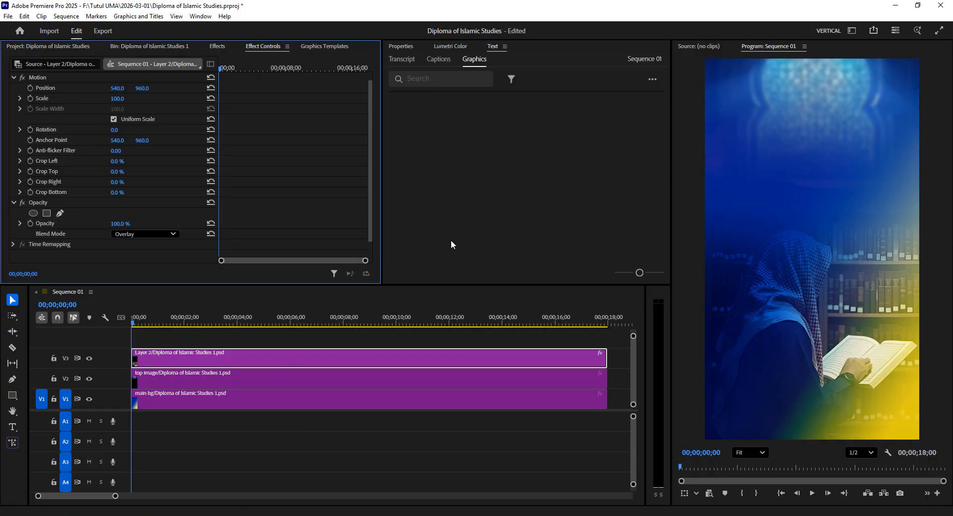
pyautogui.hotkey('ctrl', 's')
# Place the Vector Smart Object clip with the website address at the start of V4, above Layer 2
pyautogui.click(148, 46)
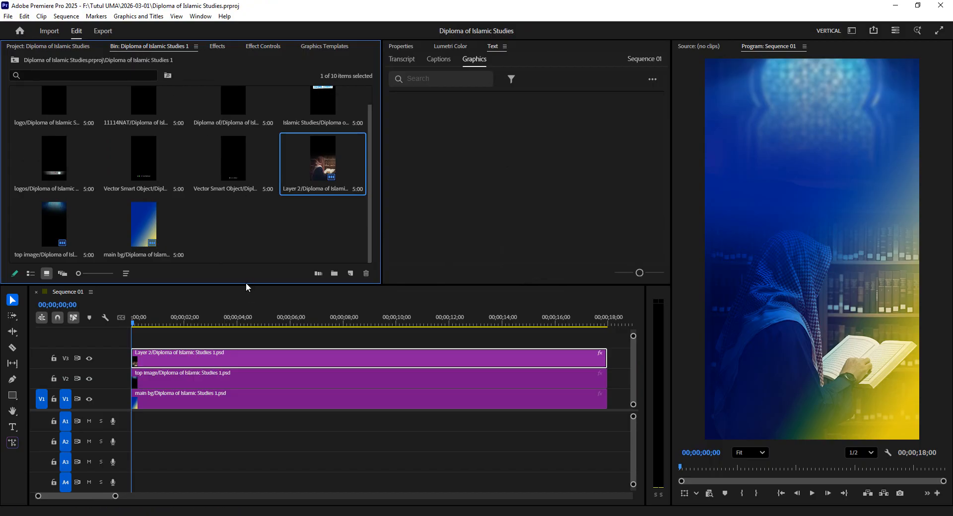
pyautogui.moveTo(247, 287); pyautogui.dragTo(245, 246)
pyautogui.moveTo(231, 185); pyautogui.dragTo(132, 307)
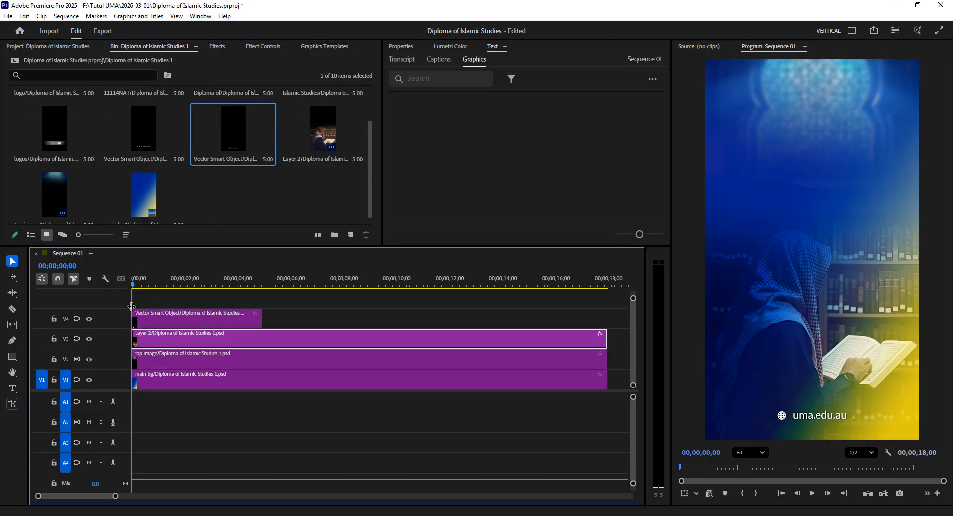
pyautogui.click(212, 315)
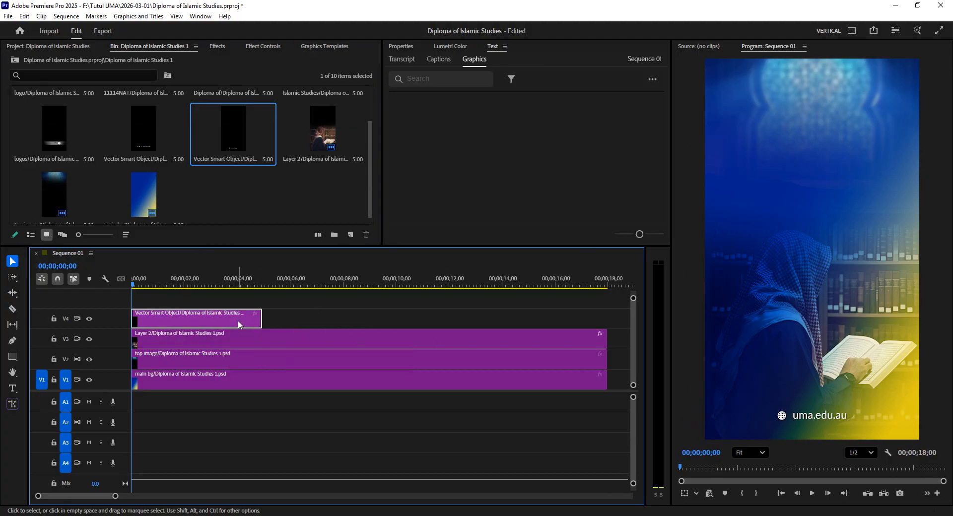
# Make the Contact group visible in Photoshop, then return to Premiere Pro and extend the website clip on V4 to 18 seconds
pyautogui.click(320, 515)
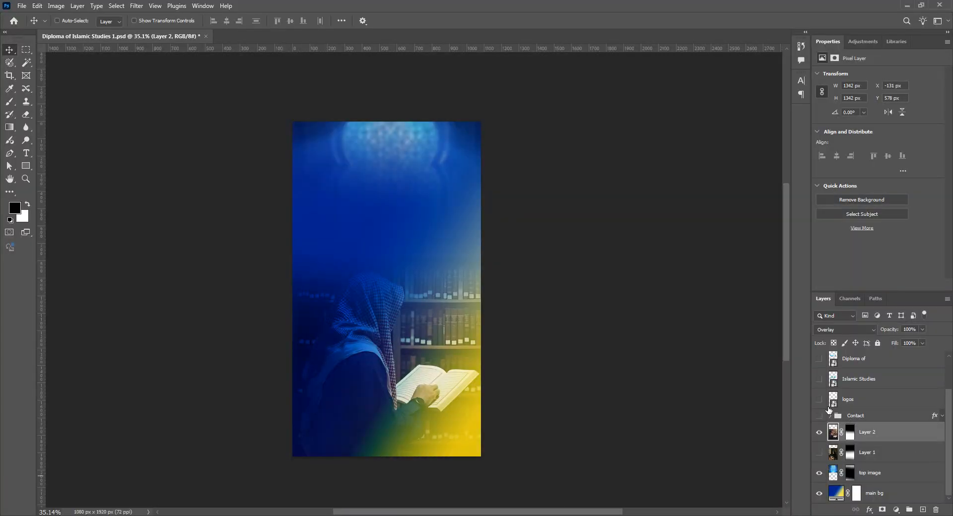
pyautogui.click(819, 417)
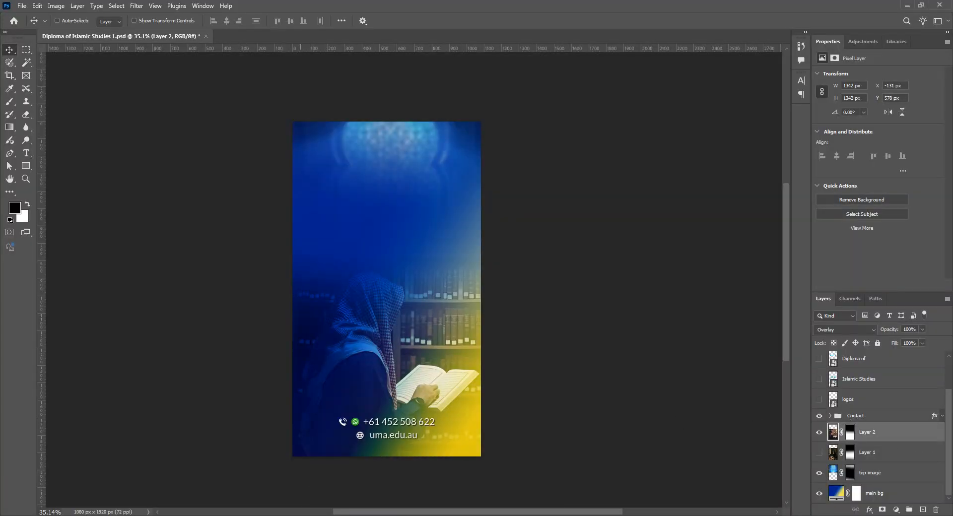
pyautogui.hotkey('alt', 'Tab')
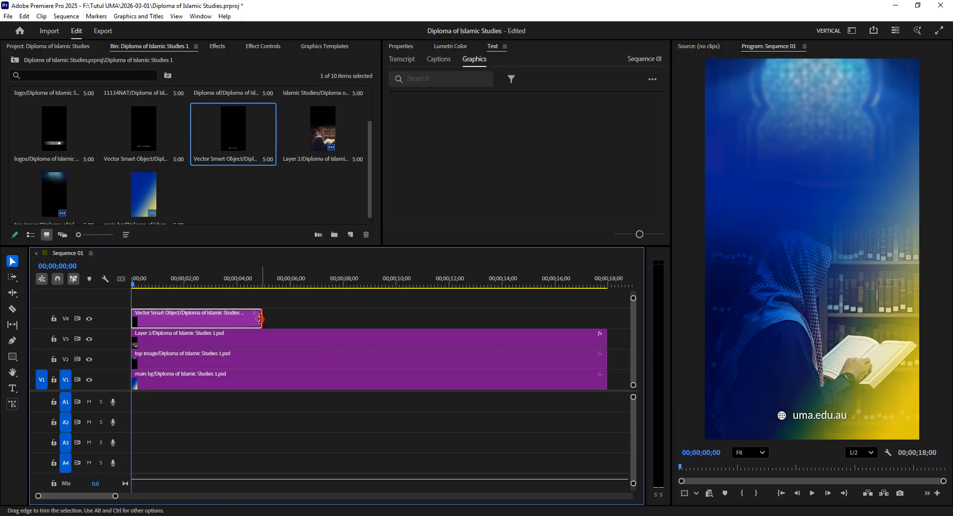
pyautogui.moveTo(261, 318); pyautogui.dragTo(606, 329)
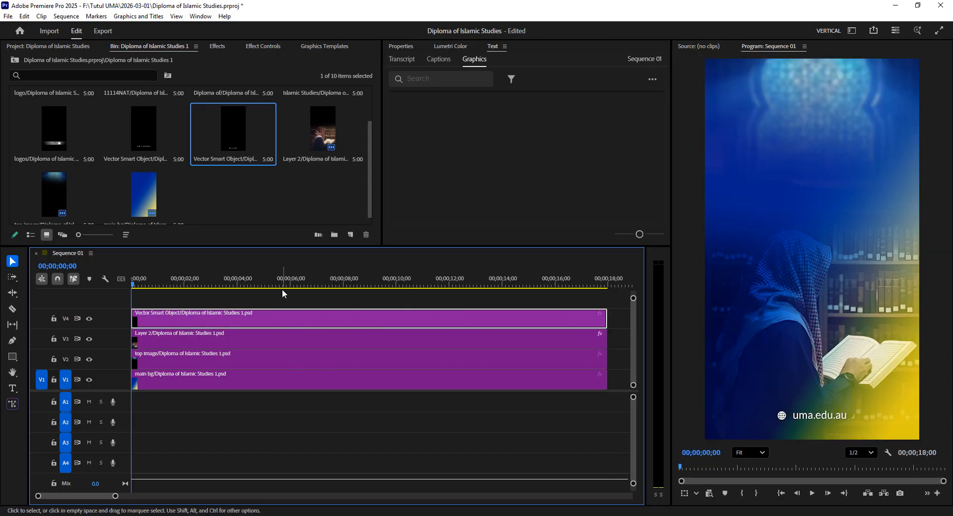
# Place the Vector Smart Object clip with the phone number at the start of V5 and extend it to 18 seconds
pyautogui.moveTo(155, 143); pyautogui.dragTo(140, 300)
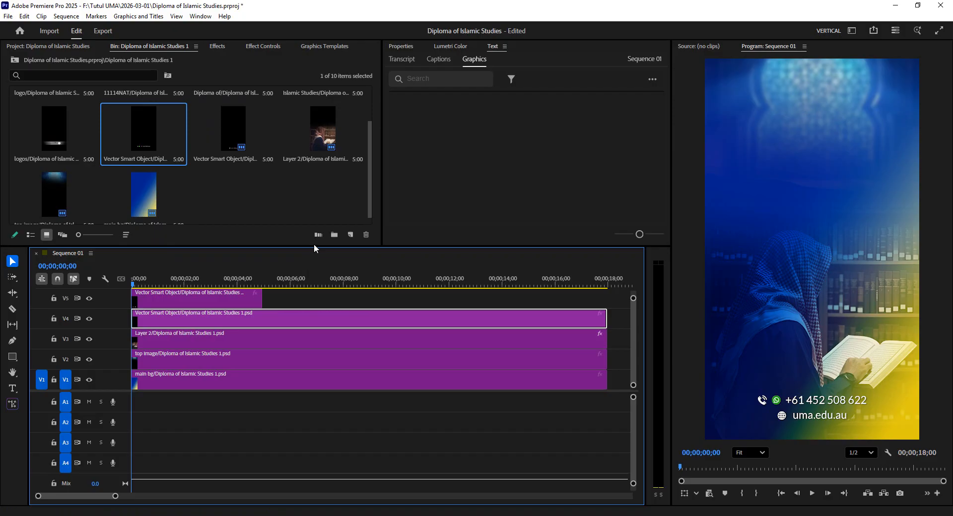
pyautogui.moveTo(314, 246); pyautogui.dragTo(315, 210)
pyautogui.click(259, 280)
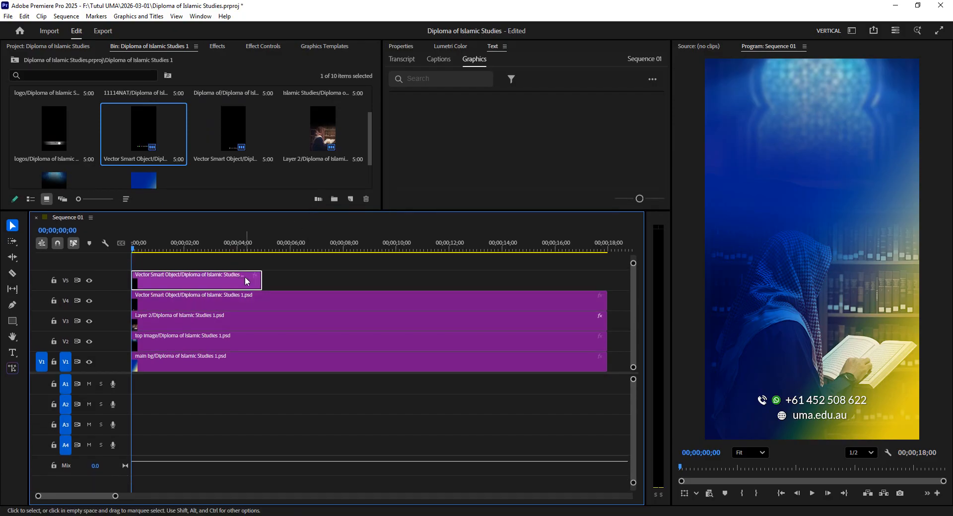
pyautogui.moveTo(260, 281); pyautogui.dragTo(607, 282)
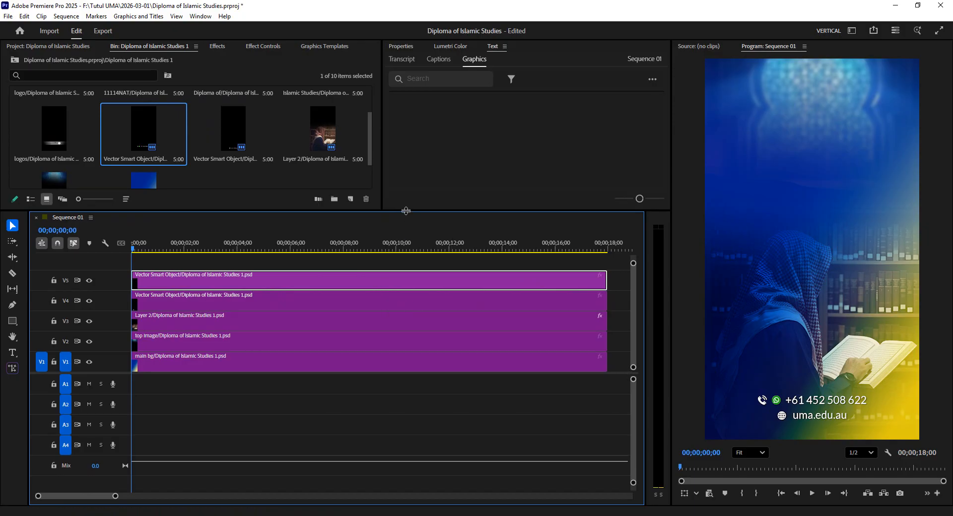
# Place the logos clip at the start of V6, extend it to 18 seconds and reduce the height of the video tracks
pyautogui.moveTo(407, 213); pyautogui.dragTo(387, 250)
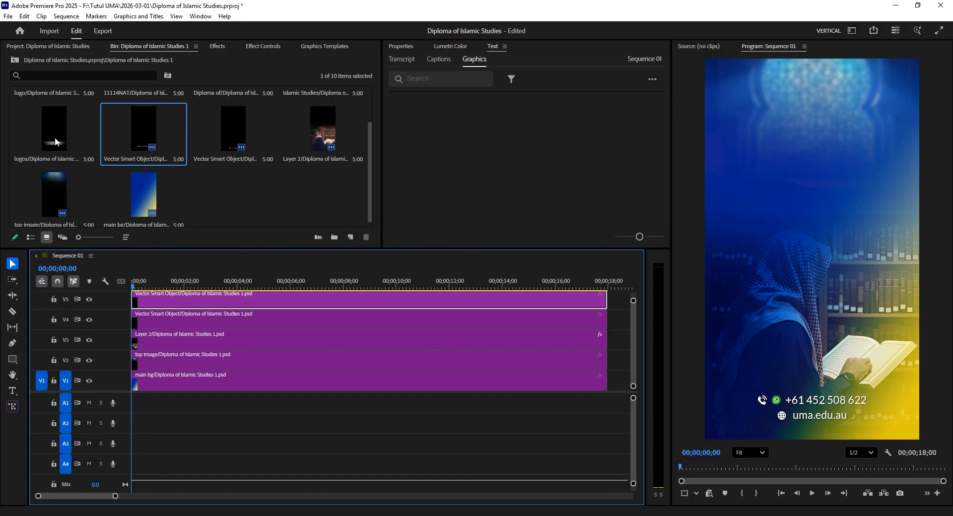
pyautogui.moveTo(279, 249); pyautogui.dragTo(302, 182)
pyautogui.moveTo(53, 134); pyautogui.dragTo(134, 243)
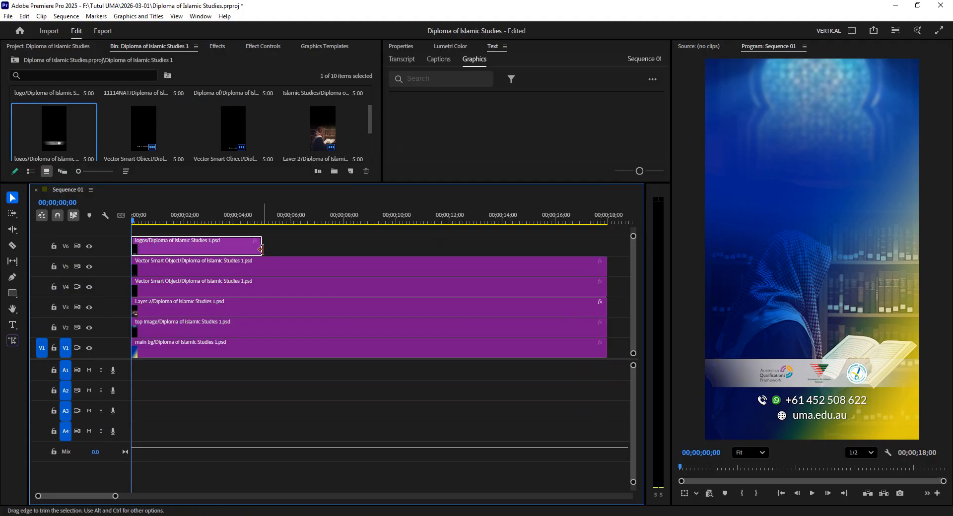
pyautogui.moveTo(261, 248); pyautogui.dragTo(607, 267)
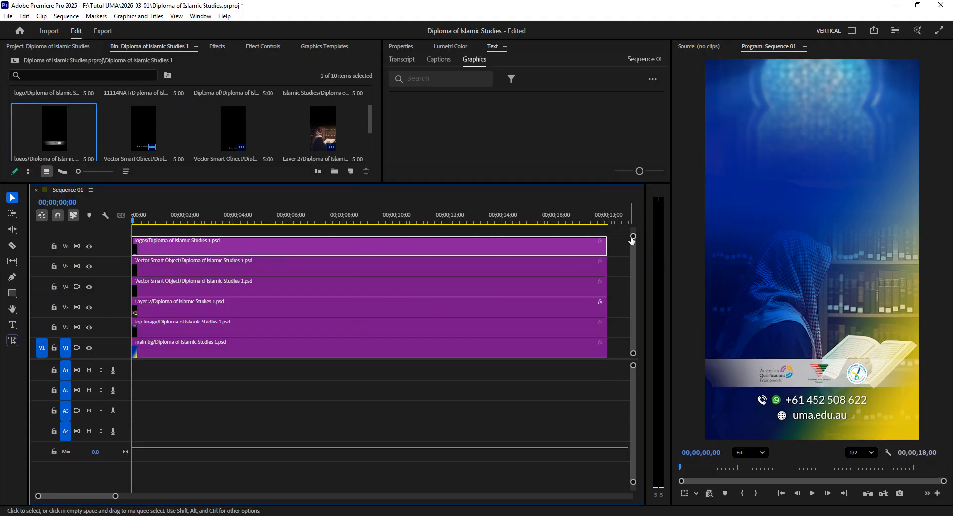
pyautogui.moveTo(634, 240); pyautogui.dragTo(636, 212)
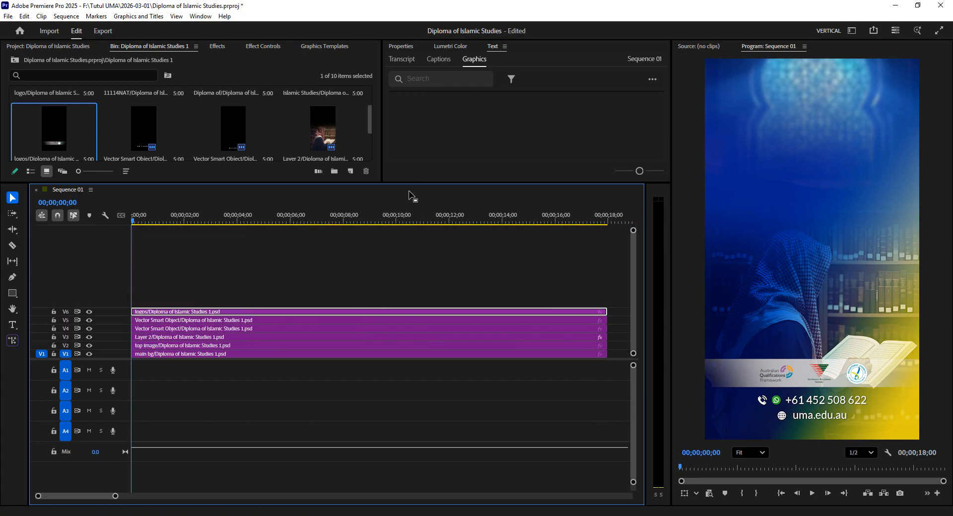
# Place the Islamic Studies clip on V7 and the Diploma of clip on V8, both starting at zero and extended to 18 seconds
pyautogui.moveTo(411, 183); pyautogui.dragTo(404, 245)
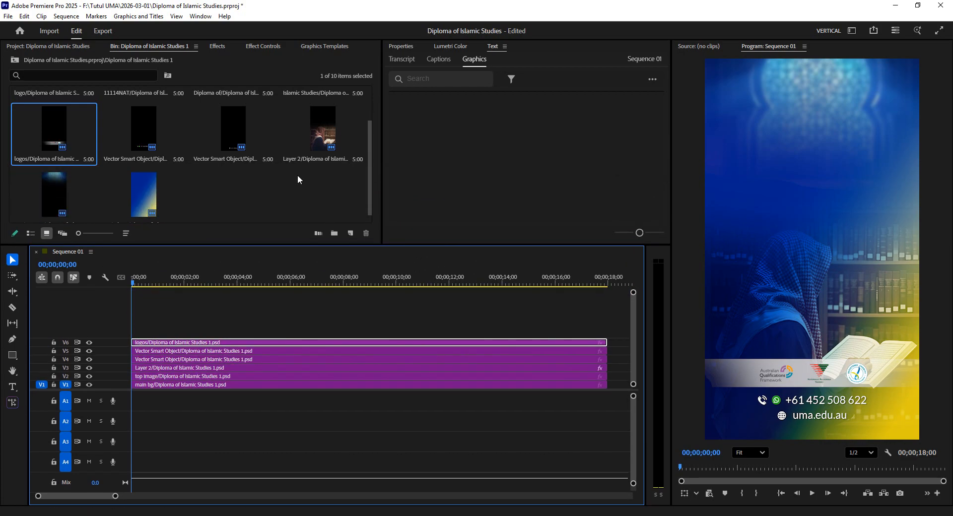
pyautogui.scroll(2, 300, 163)
pyautogui.click(314, 116)
pyautogui.moveTo(277, 255); pyautogui.dragTo(606, 332)
pyautogui.moveTo(233, 116); pyautogui.dragTo(139, 307)
pyautogui.moveTo(260, 309); pyautogui.dragTo(606, 316)
# Place the 11114NAT clip at the start of V9 and extend it to 18 seconds
pyautogui.moveTo(147, 111); pyautogui.dragTo(135, 295)
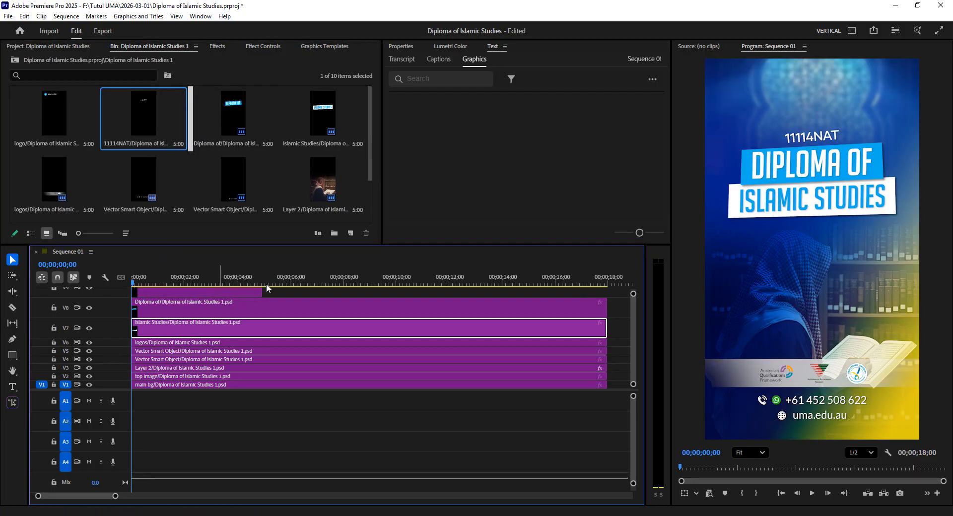
pyautogui.moveTo(279, 245); pyautogui.dragTo(281, 229)
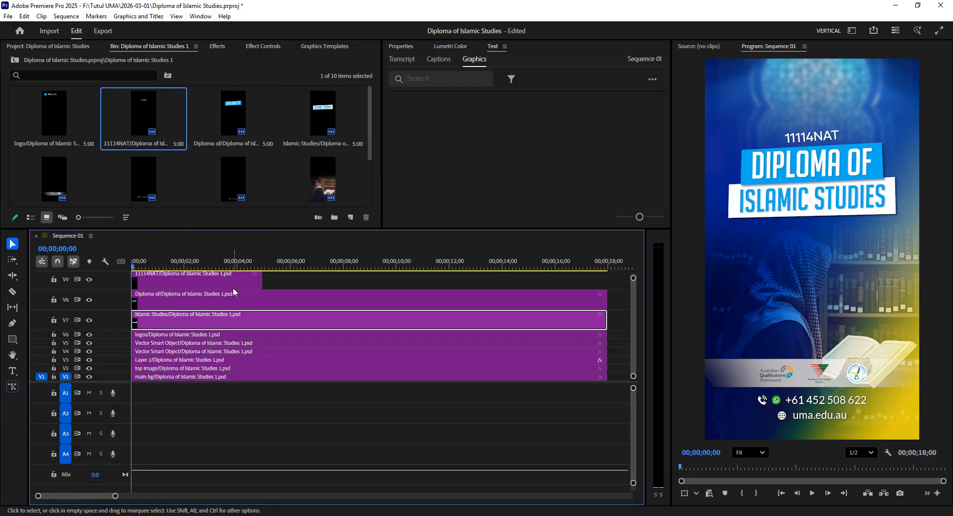
pyautogui.moveTo(261, 281); pyautogui.dragTo(606, 282)
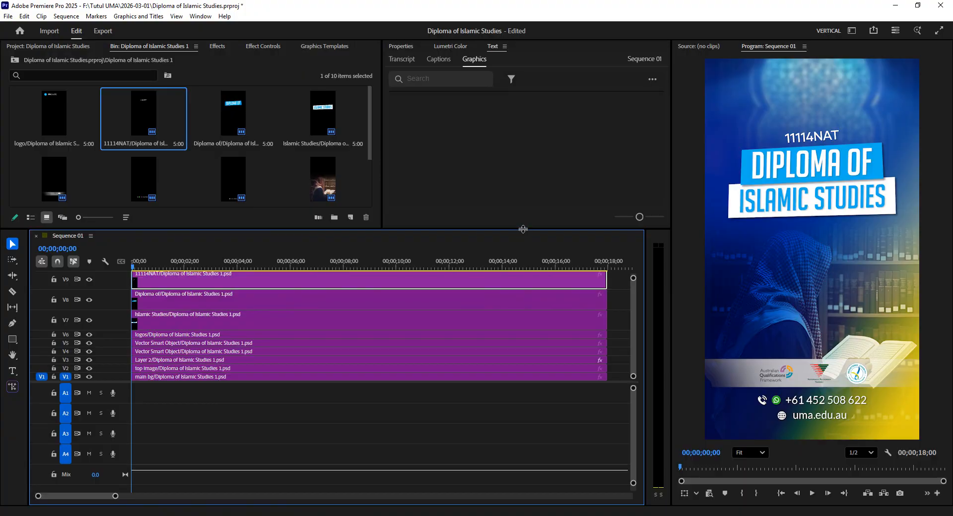
# Place the logo clip at the start of V10, extend it to 18 seconds and save the project
pyautogui.moveTo(523, 230); pyautogui.dragTo(522, 200)
pyautogui.moveTo(52, 109); pyautogui.dragTo(138, 246)
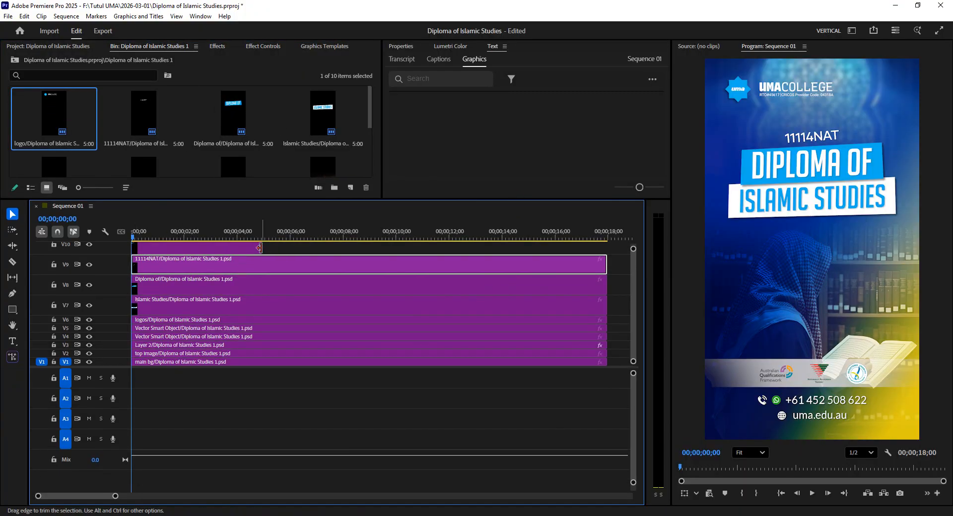
pyautogui.moveTo(262, 246); pyautogui.dragTo(607, 284)
pyautogui.moveTo(432, 198); pyautogui.dragTo(430, 185)
pyautogui.click(325, 376)
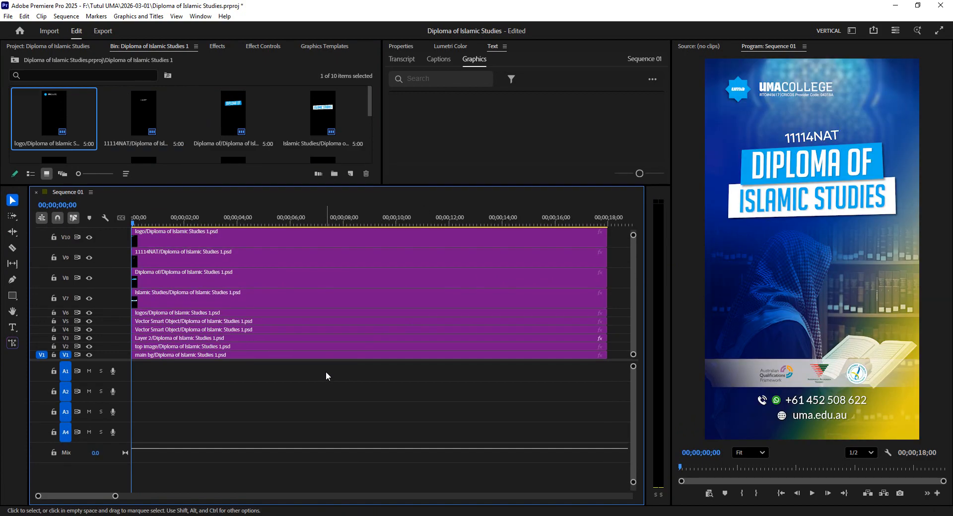
pyautogui.hotkey('ctrl', 's')
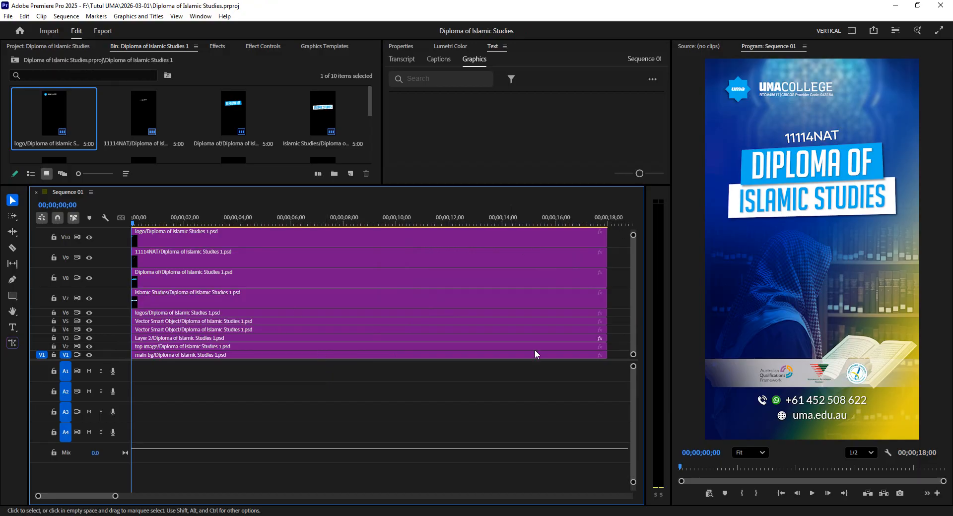
# Switch to Photoshop and make the Diploma of, Islamic Studies, logos, logo and 11114NAT layers visible to compare the full design
pyautogui.hotkey('alt', 'Tab')
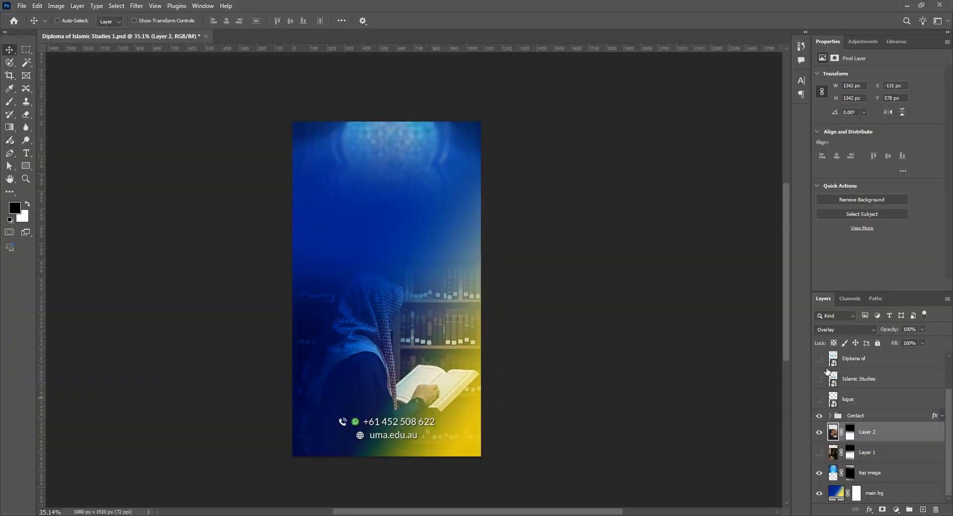
pyautogui.moveTo(819, 359); pyautogui.dragTo(818, 426)
pyautogui.scroll(2, 822, 401)
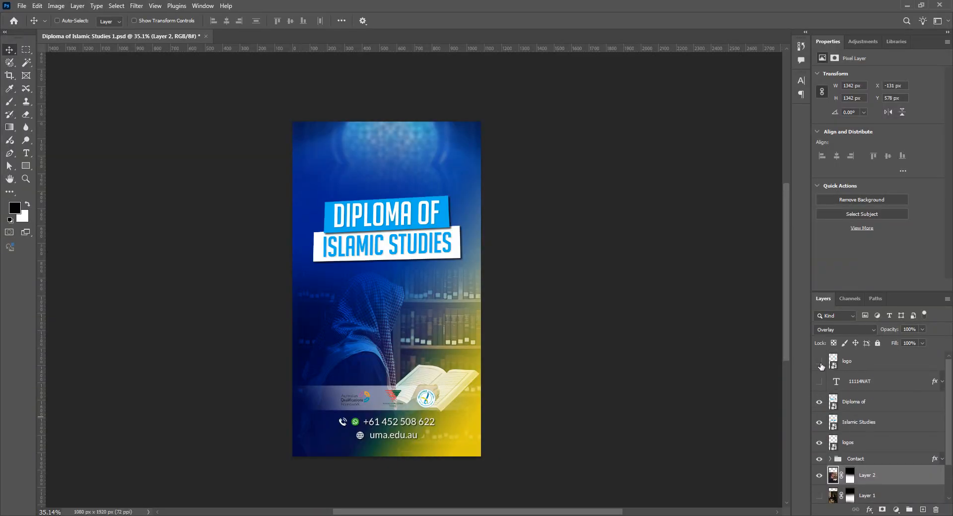
pyautogui.click(820, 363)
pyautogui.click(819, 381)
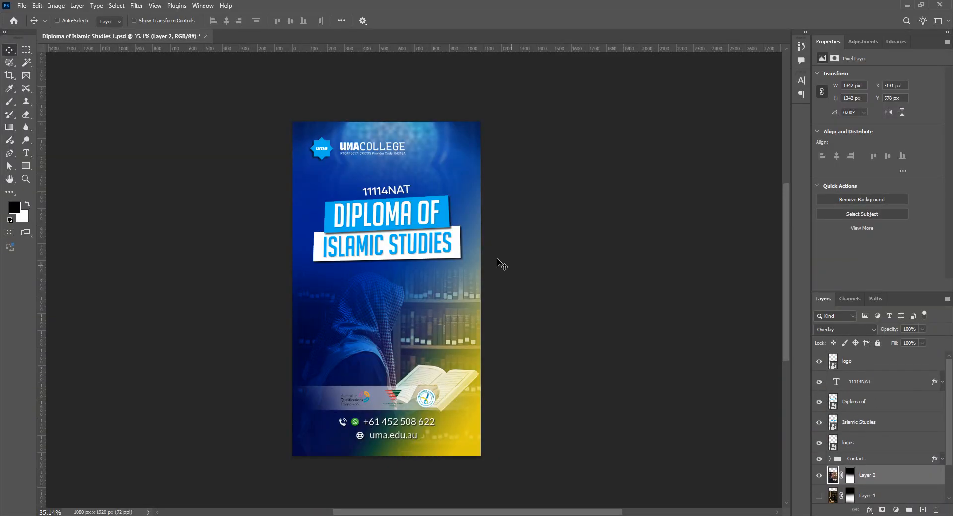
# Switch to Premiere Pro and set the horizontal position of the logo clip on V10 to 691
pyautogui.hotkey('alt', 'Tab')
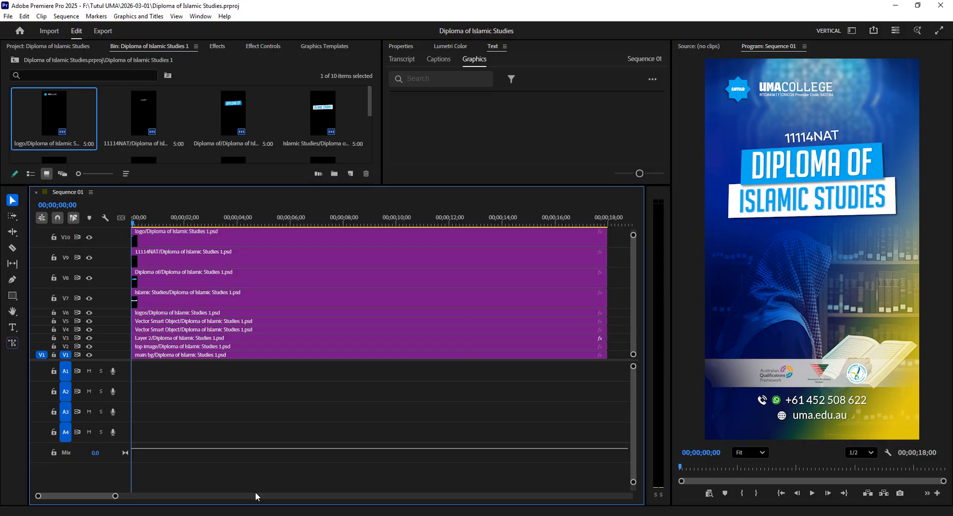
pyautogui.click(217, 233)
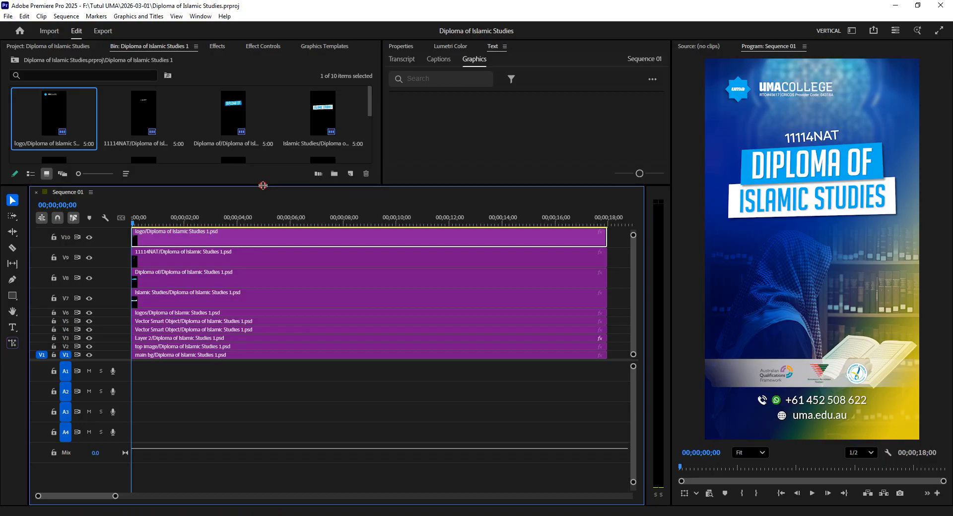
pyautogui.moveTo(263, 187); pyautogui.dragTo(264, 165)
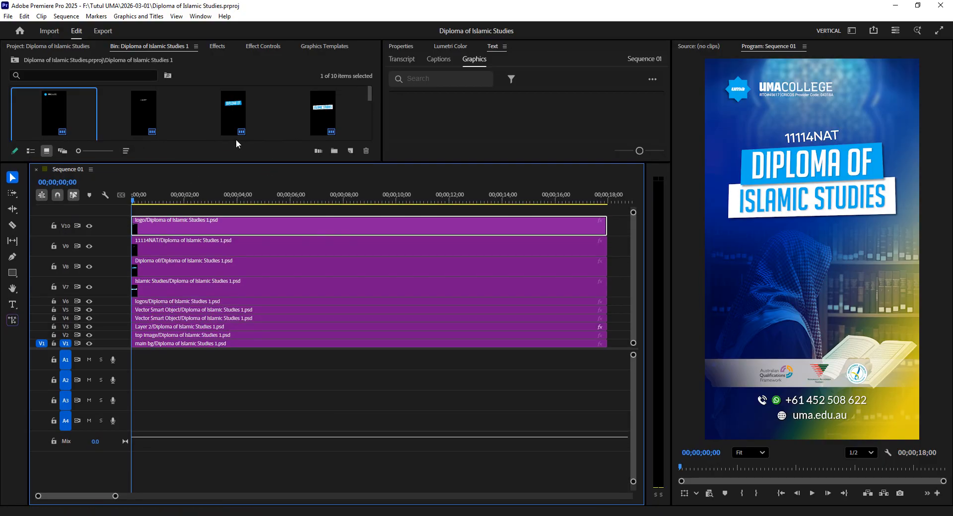
pyautogui.click(262, 47)
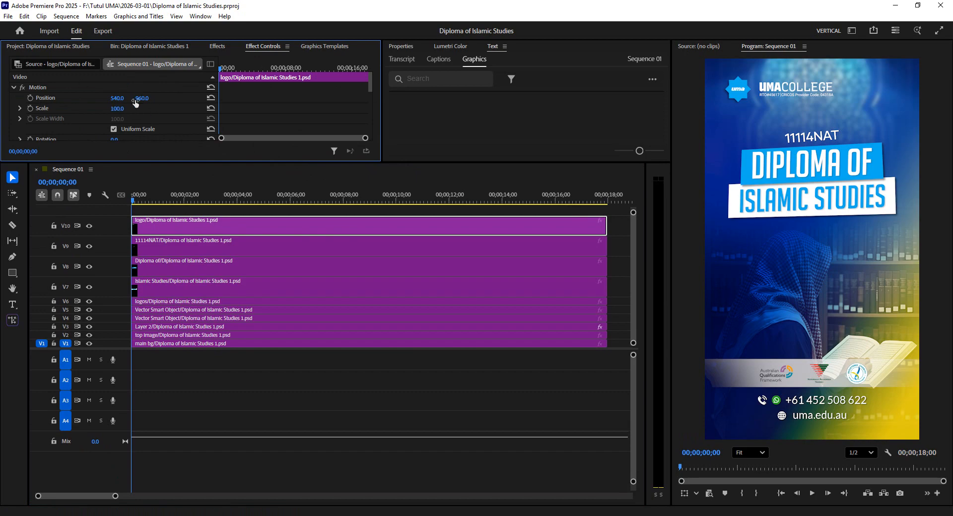
pyautogui.moveTo(115, 102); pyautogui.dragTo(191, 103)
pyautogui.click(683, 145)
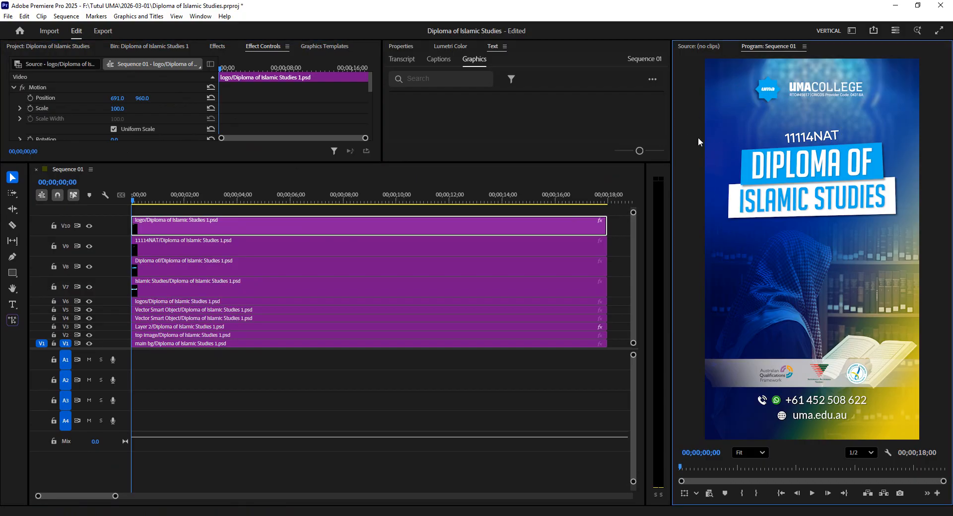
# Check the logo's placement by temporarily showing the safe margins over the preview and comparing it with the Photoshop design
pyautogui.rightClick(693, 143)
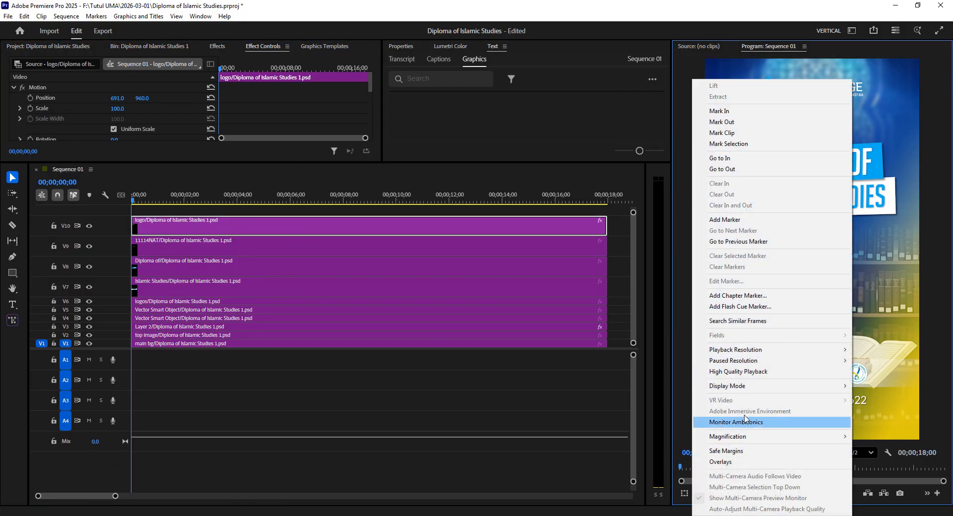
pyautogui.click(733, 451)
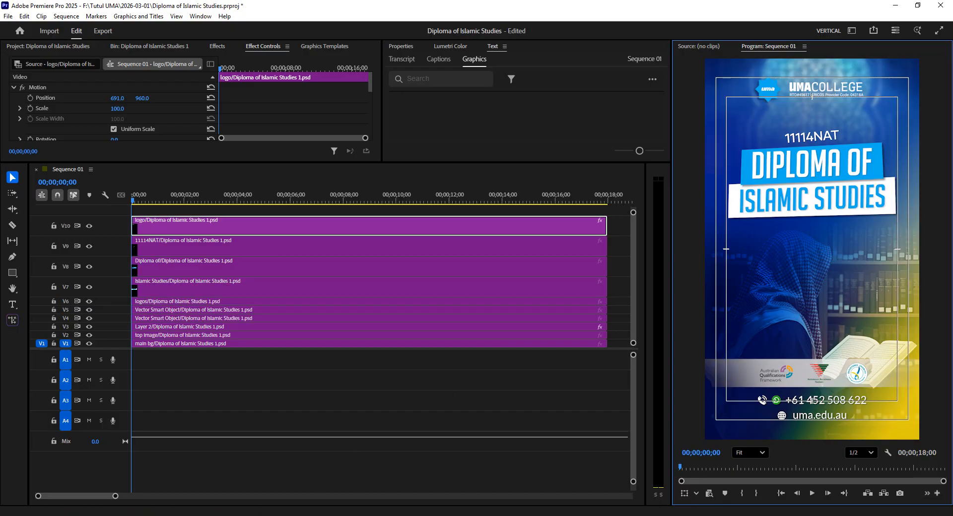
pyautogui.hotkey('alt', 'Tab')
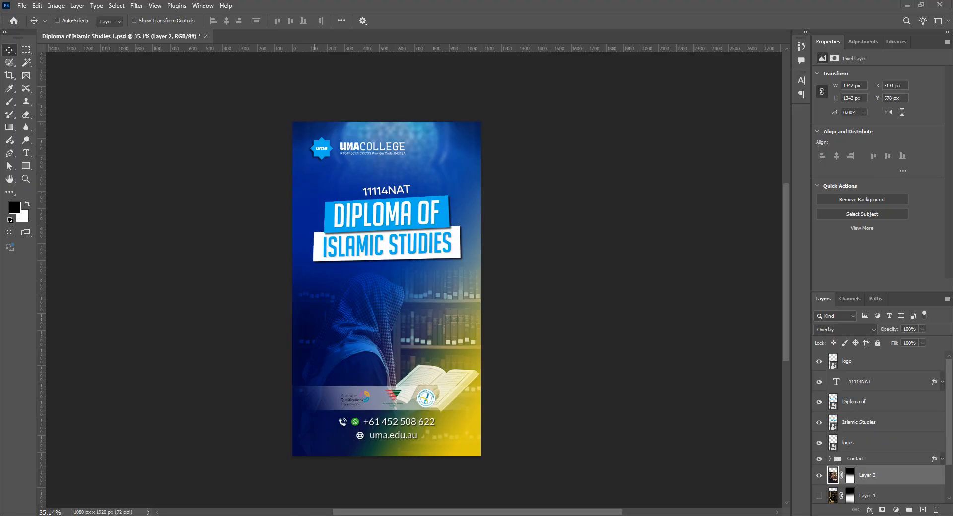
pyautogui.hotkey('alt', 'Tab')
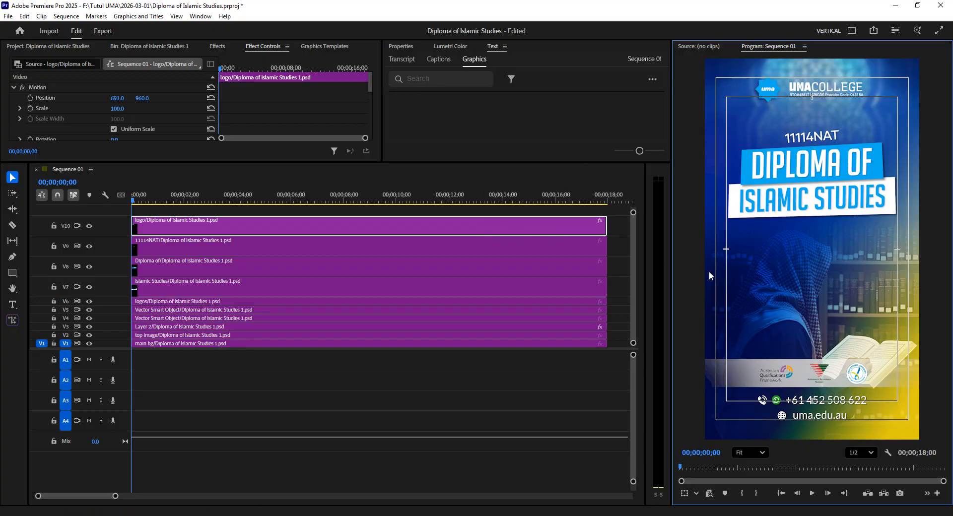
pyautogui.rightClick(697, 258)
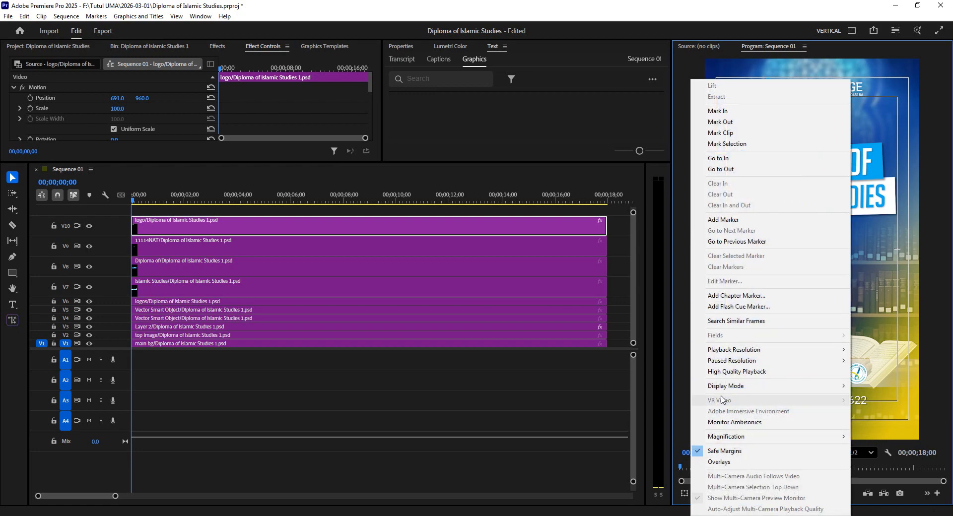
pyautogui.click(714, 450)
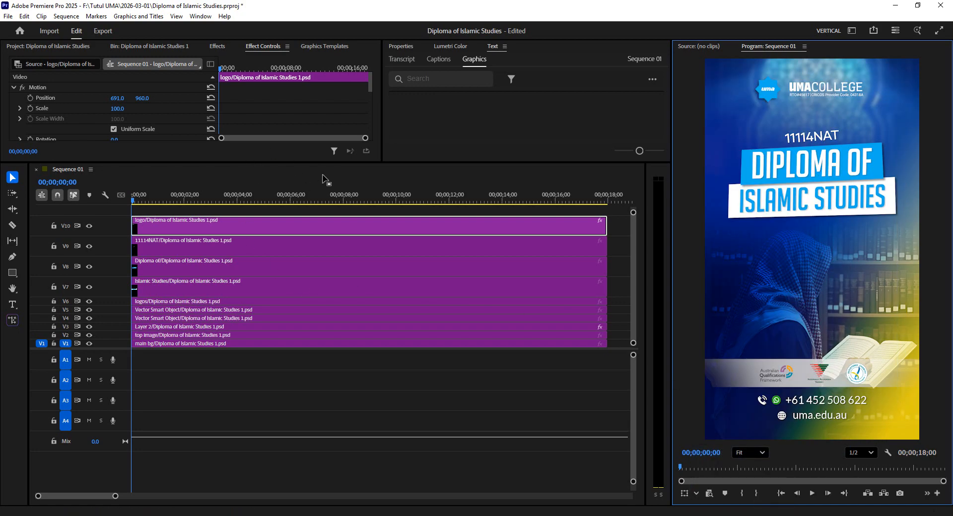
# Save the project, give the effect settings more room and reduce the height of the audio tracks
pyautogui.hotkey('ctrl', 's')
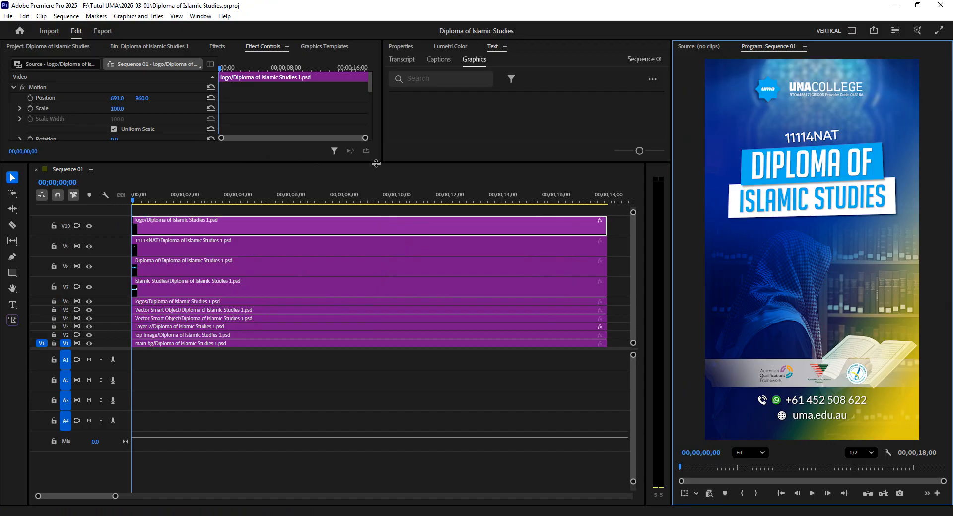
pyautogui.moveTo(376, 163); pyautogui.dragTo(376, 196)
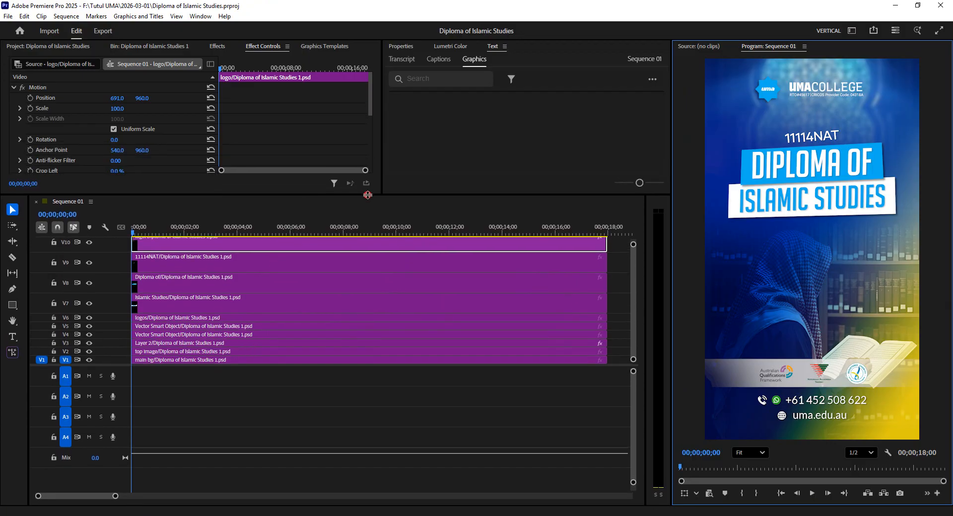
pyautogui.moveTo(634, 372); pyautogui.dragTo(636, 350)
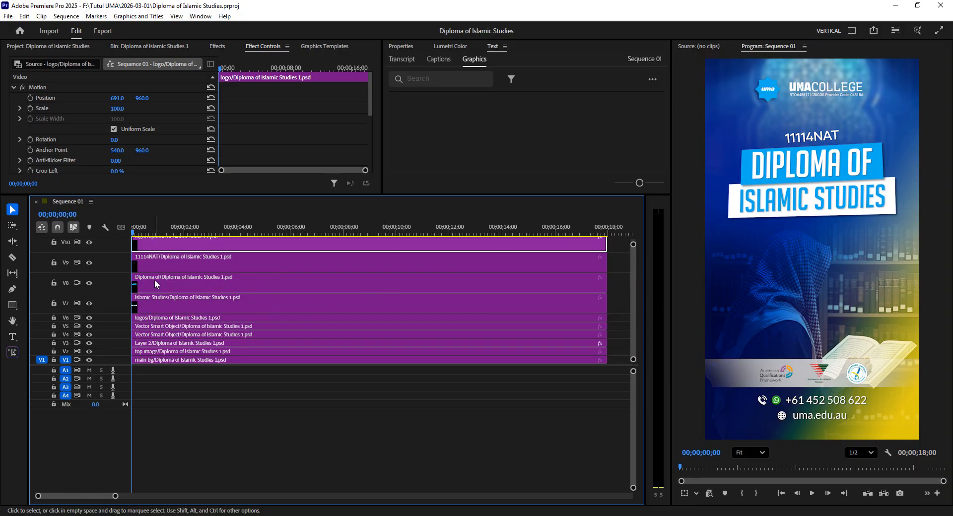
# Select the Diploma of clip on V8 and search the effects library for "imp", clearing the search after browsing
pyautogui.click(141, 276)
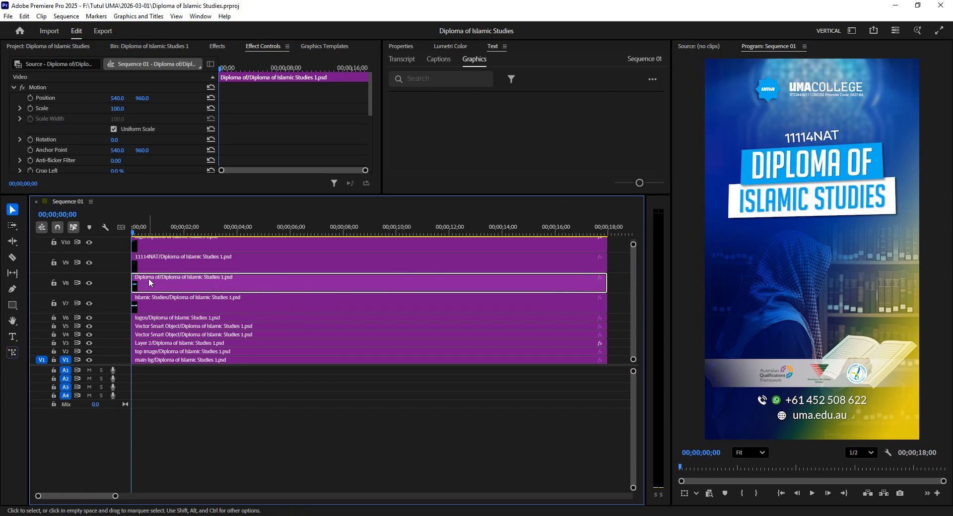
pyautogui.click(219, 46)
pyautogui.click(78, 61)
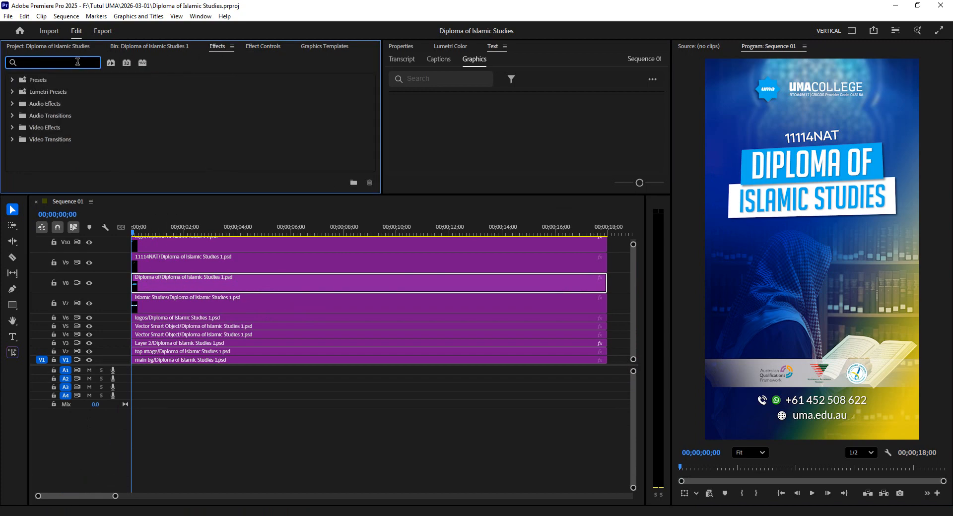
pyautogui.write('imp')
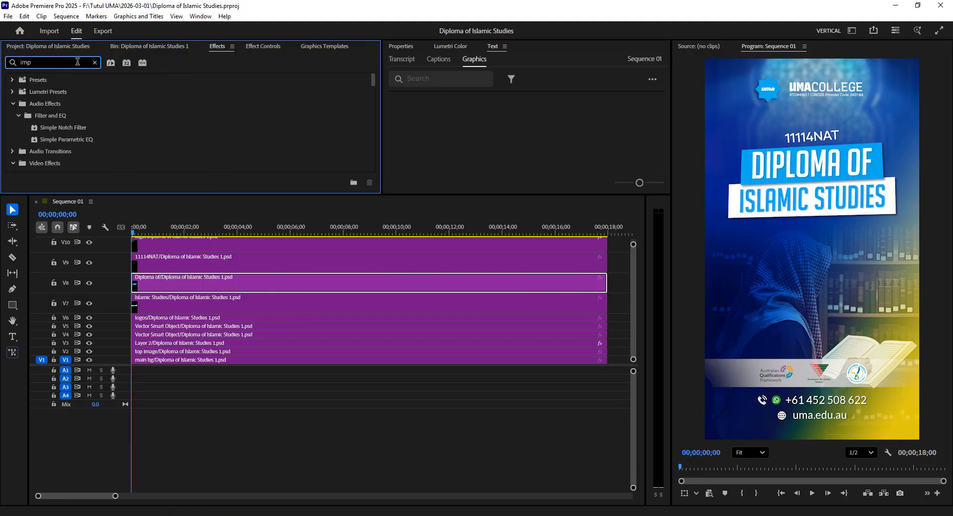
pyautogui.scroll(-4, 100, 109)
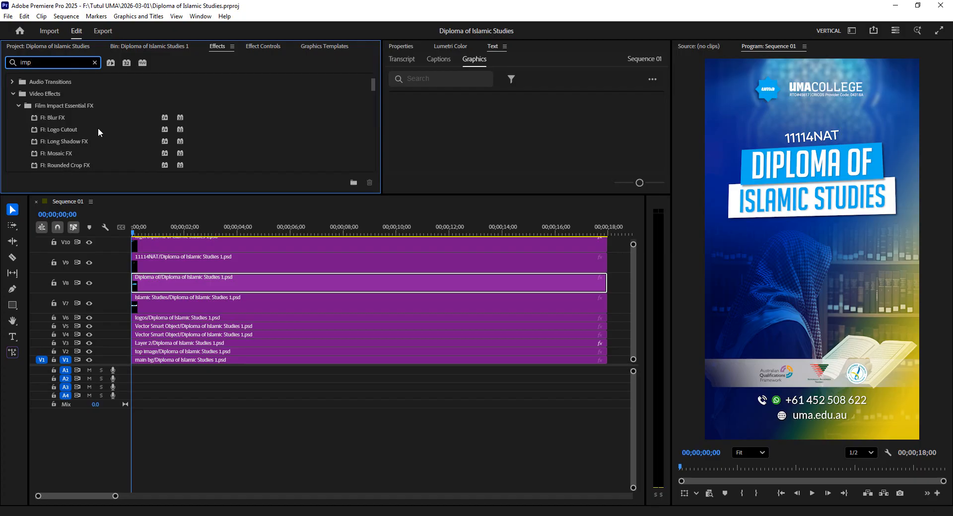
pyautogui.write('e')
pyautogui.press('BackSpace')
pyautogui.press('BackSpace')
pyautogui.press('BackSpace')
pyautogui.press('BackSpace')
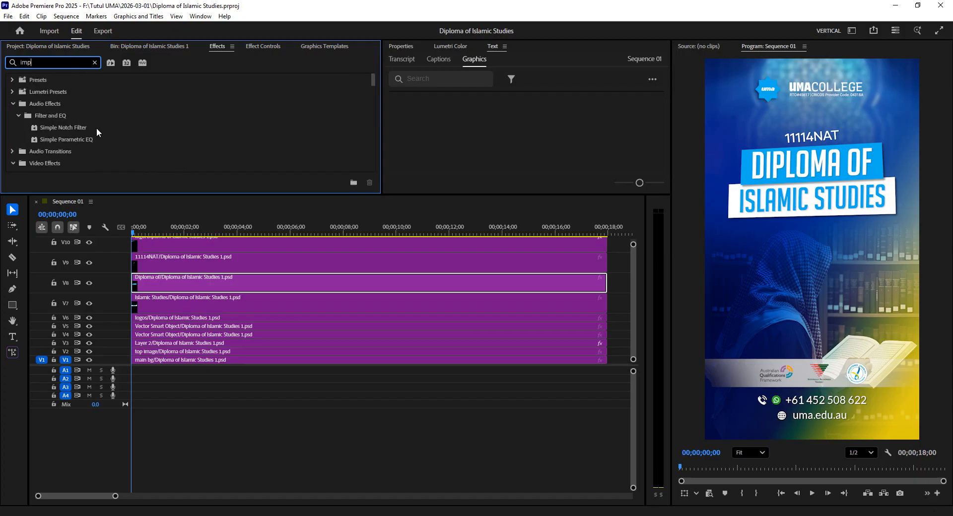
# Find the FI: Push Impacts video transition by searching "push" and apply it to the start of the Diploma of clip on V8
pyautogui.write('push')
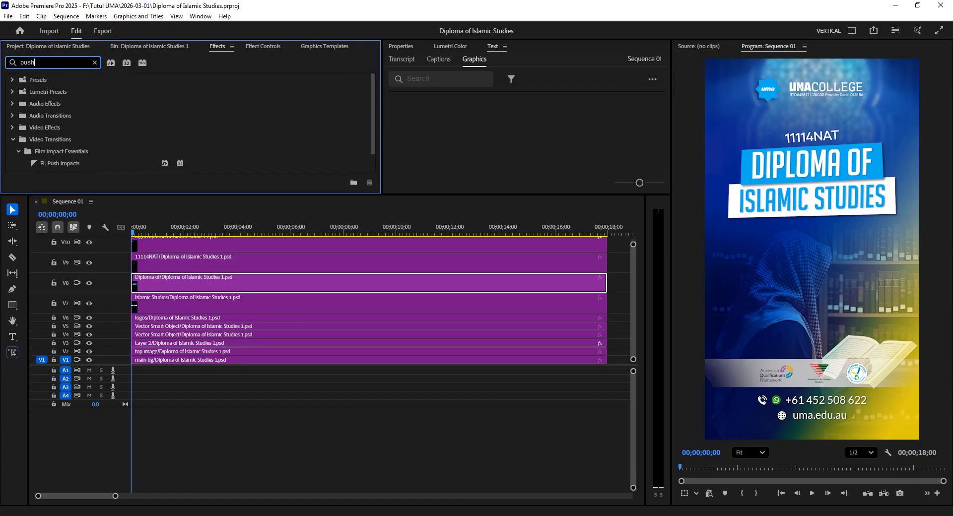
pyautogui.scroll(-2, 78, 143)
pyautogui.click(70, 142)
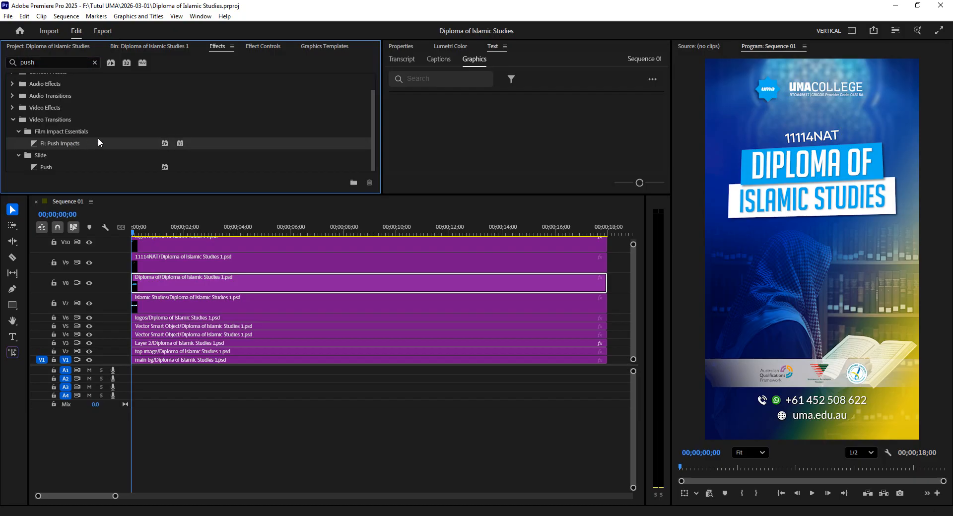
pyautogui.click(46, 167)
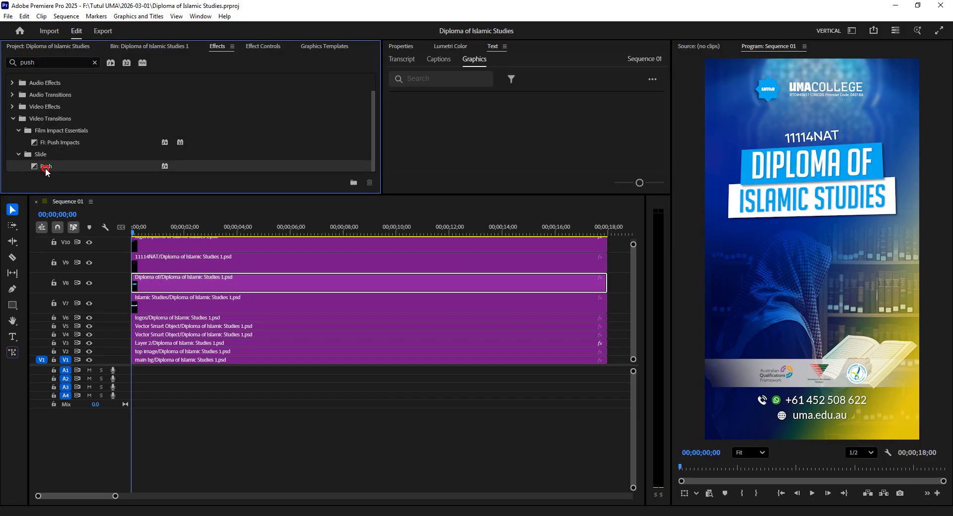
pyautogui.click(61, 143)
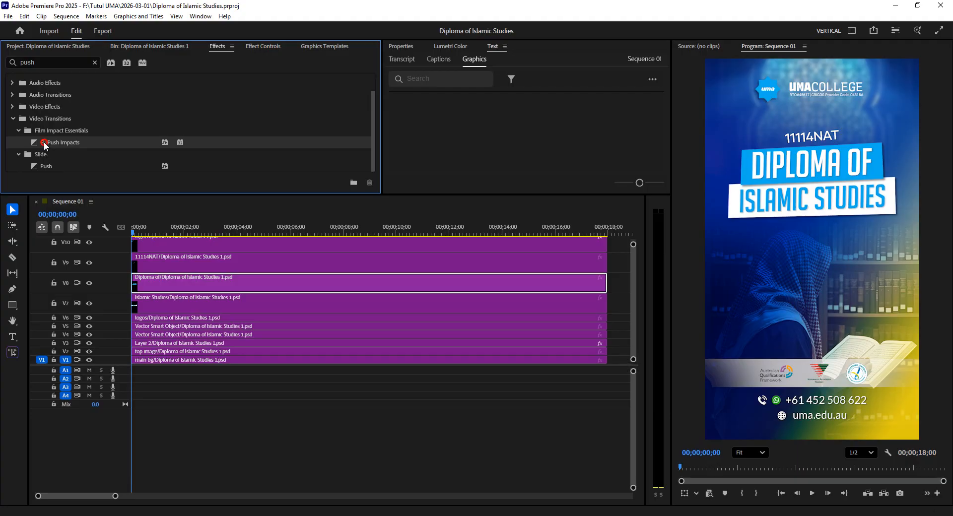
pyautogui.moveTo(46, 148); pyautogui.dragTo(138, 285)
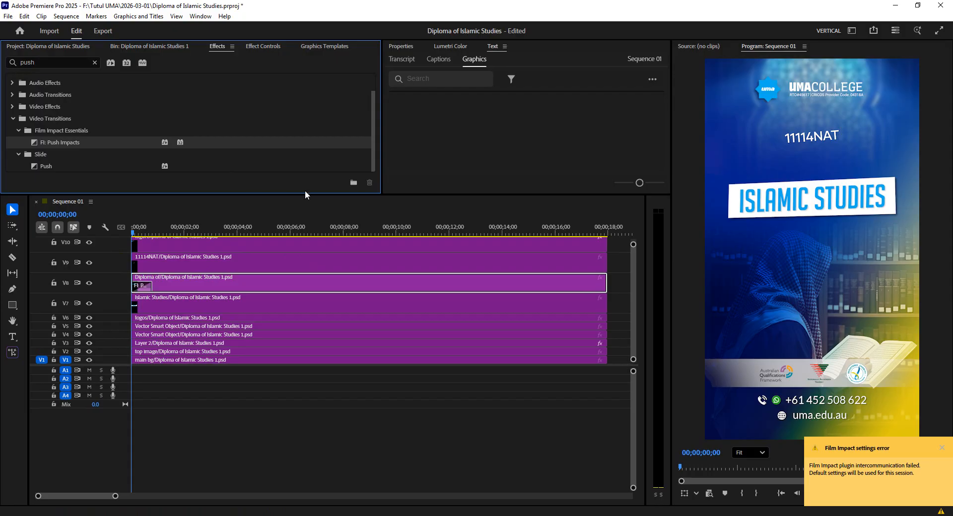
# Play the start of the sequence to preview the transition on the Diploma of clip
pyautogui.moveTo(309, 194); pyautogui.dragTo(310, 225)
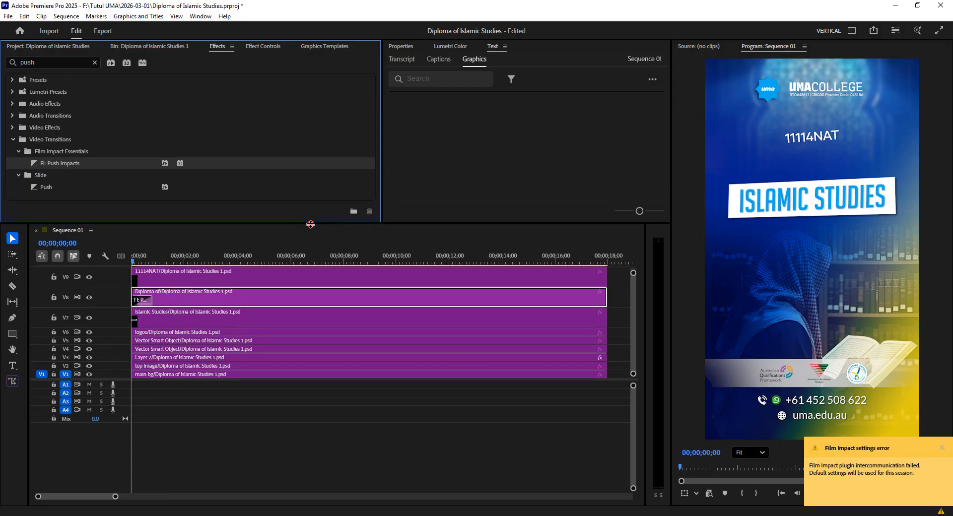
pyautogui.press('space')
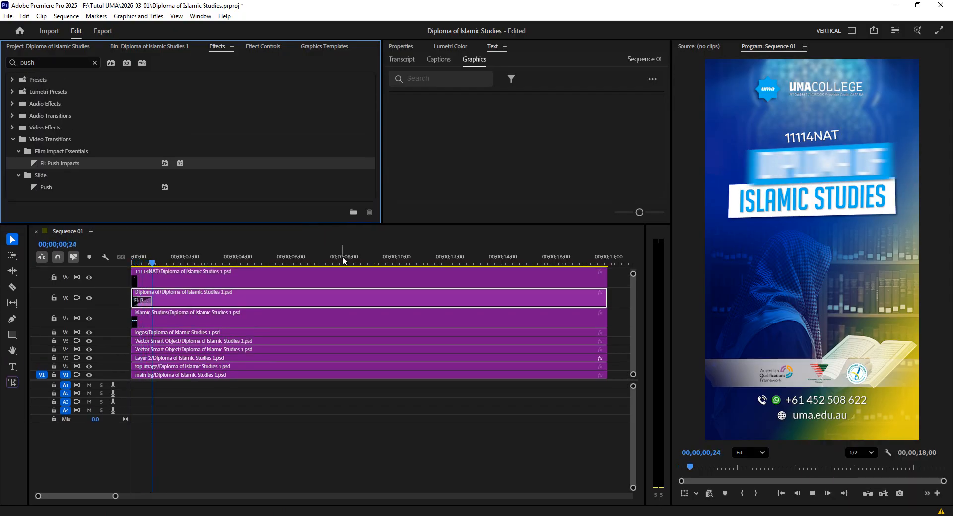
pyautogui.press('space')
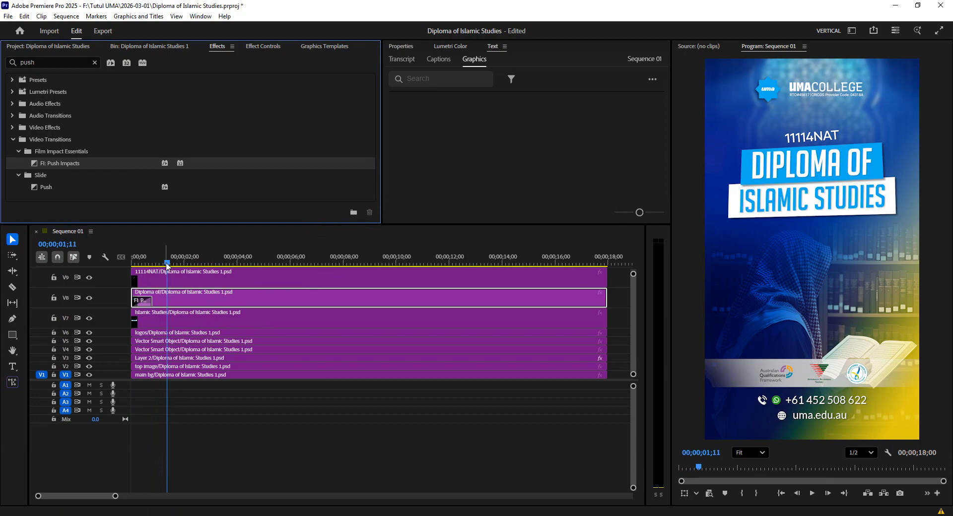
# Randomize the Diploma of clip's FI: Push Impacts transition three times with Surprise Me, checking the look at 00;00;00;22
pyautogui.click(263, 46)
pyautogui.scroll(-5, 82, 186)
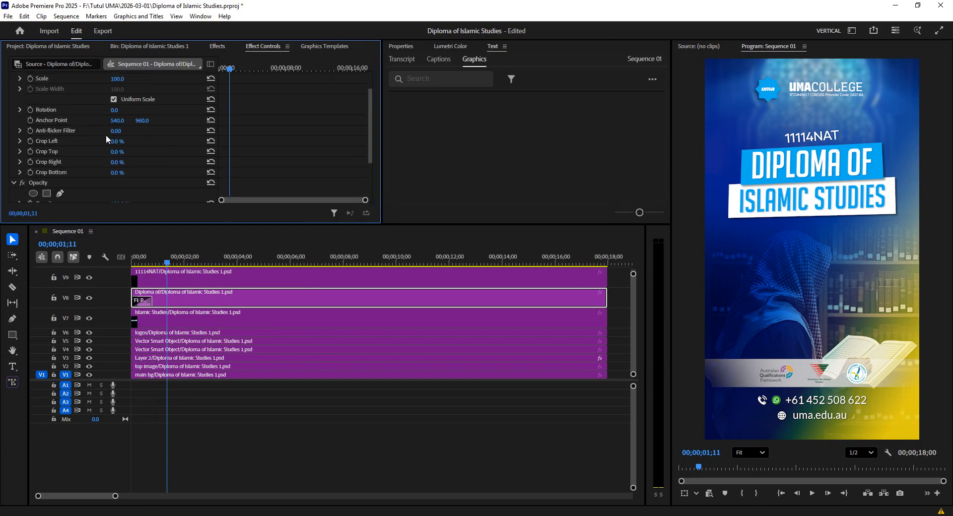
pyautogui.scroll(-1, 139, 154)
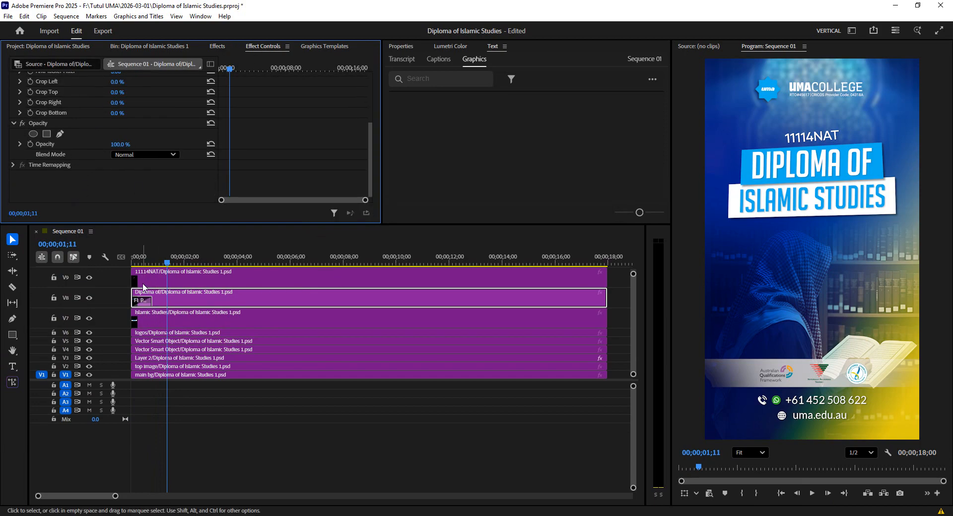
pyautogui.click(144, 301)
pyautogui.scroll(-3, 158, 160)
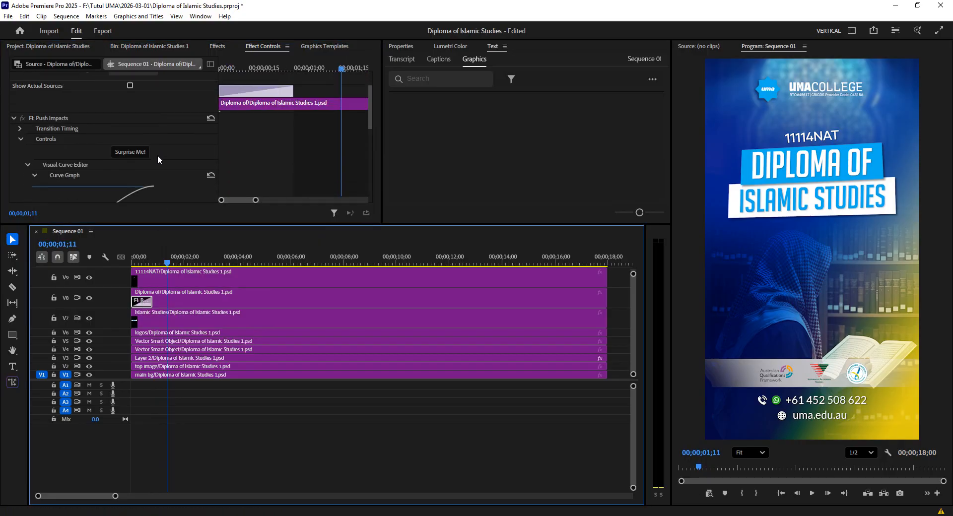
pyautogui.scroll(-2, 140, 171)
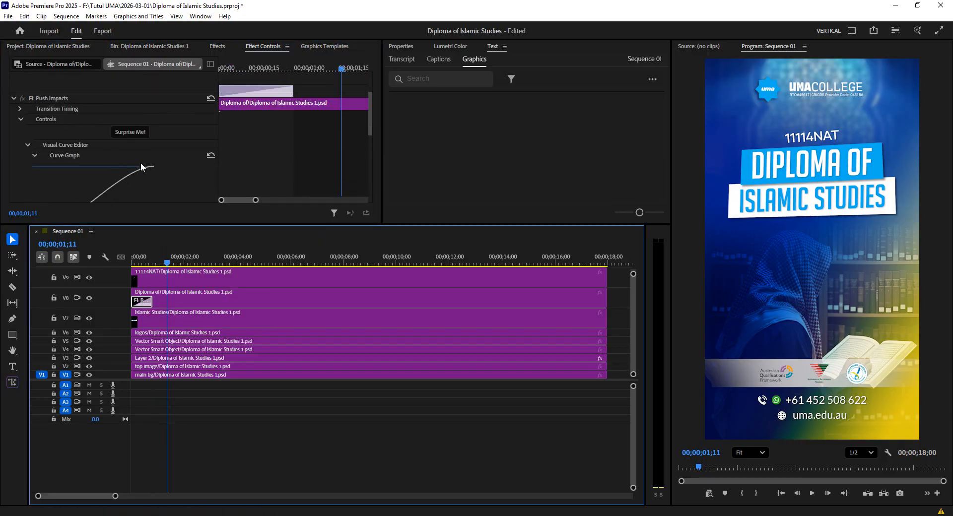
pyautogui.click(137, 133)
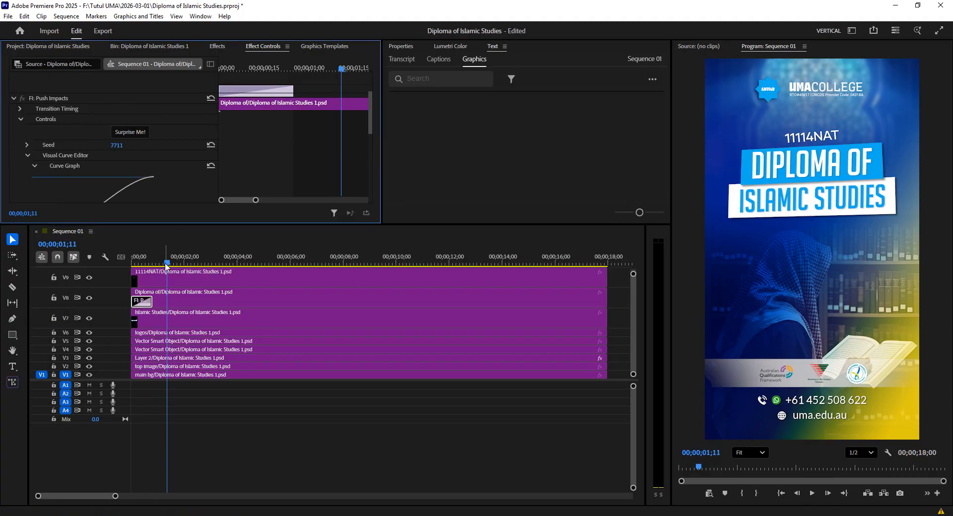
pyautogui.moveTo(167, 263)
pyautogui.mouseDown()
pyautogui.moveTo(135, 270)
pyautogui.moveTo(152, 268)
pyautogui.mouseUp()
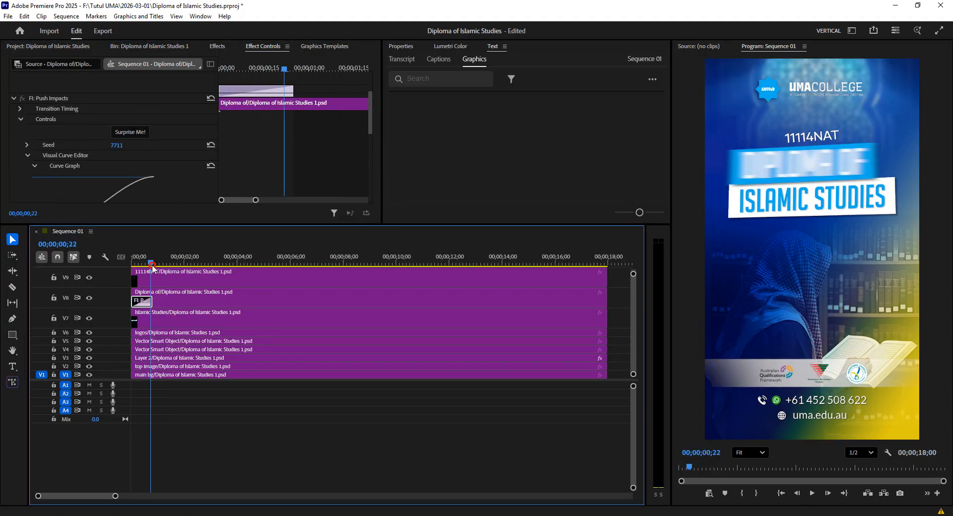
pyautogui.click(131, 133)
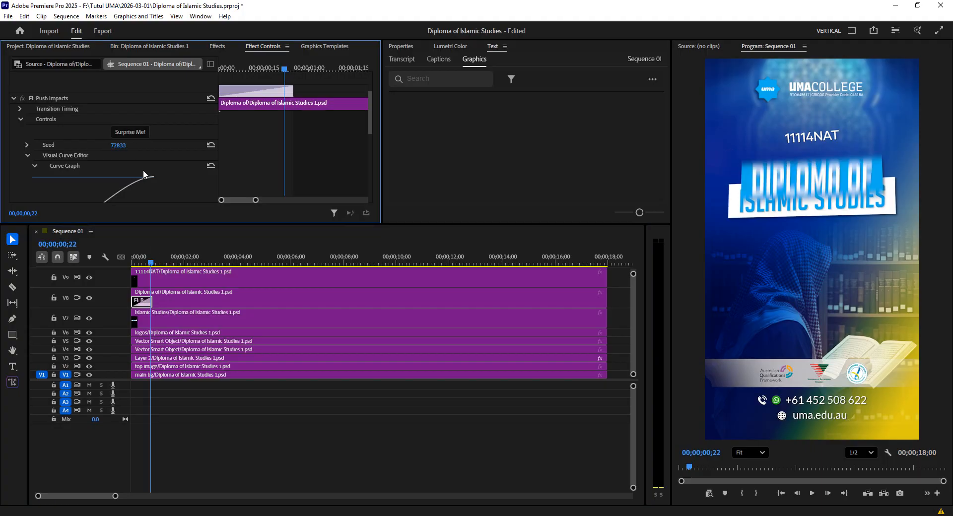
pyautogui.click(133, 133)
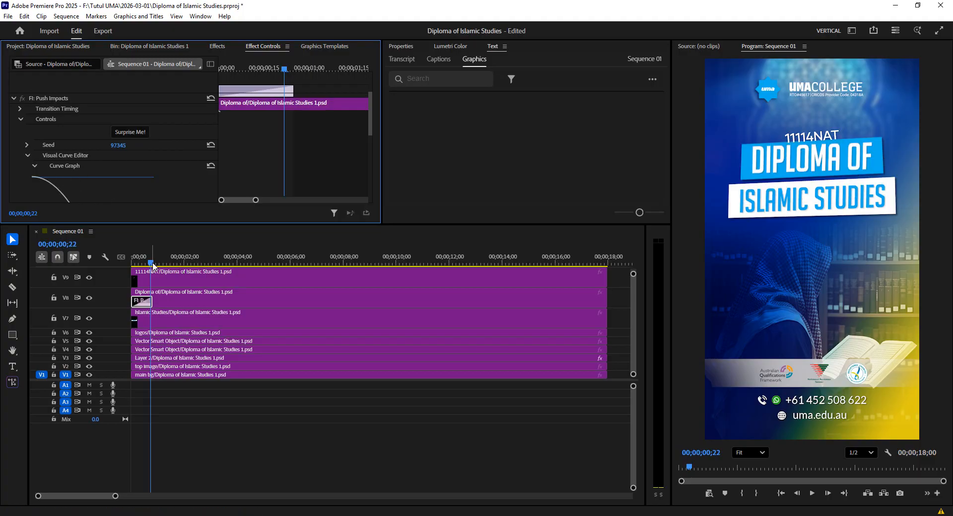
# Move the Islamic Studies clip on V7 to start at 00;00;00;24, where the Diploma of clip's transition ends
pyautogui.moveTo(152, 261)
pyautogui.mouseDown()
pyautogui.moveTo(132, 263)
pyautogui.moveTo(153, 271)
pyautogui.mouseUp()
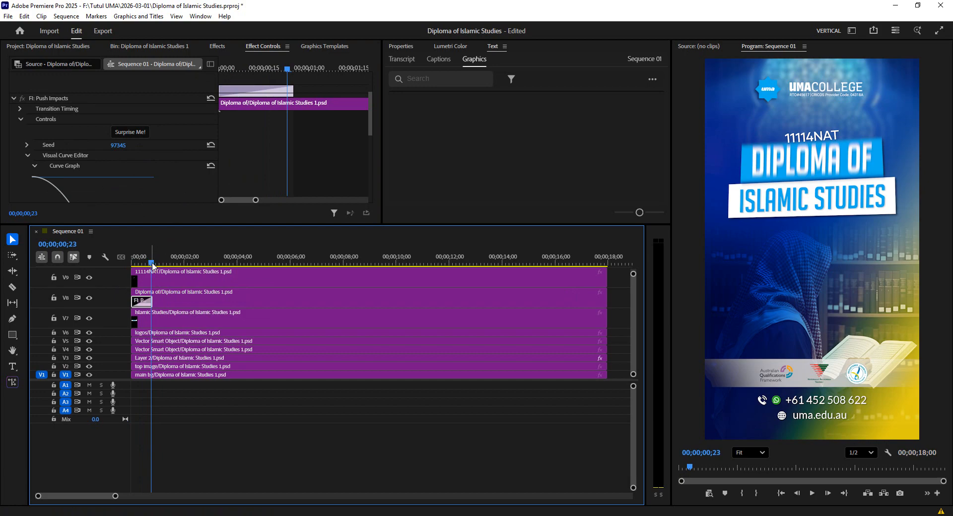
pyautogui.click(153, 265)
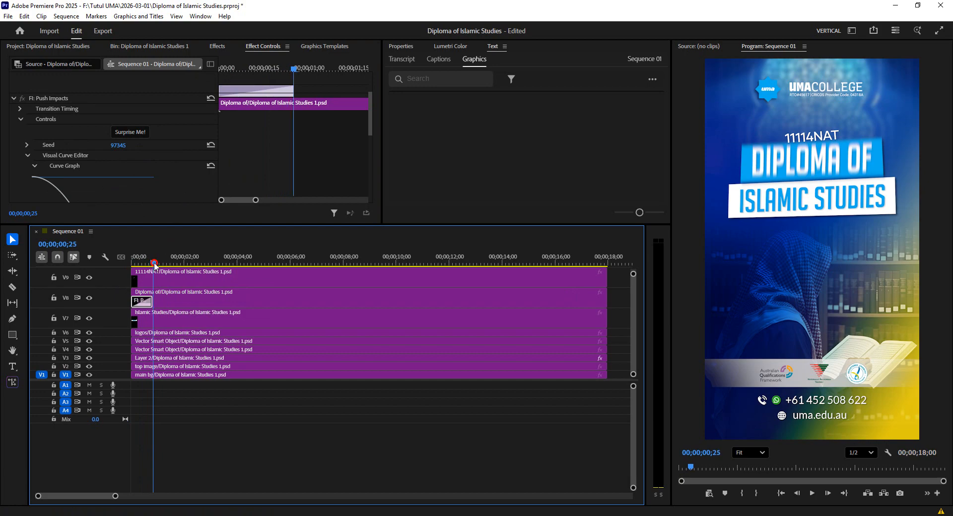
pyautogui.click(163, 317)
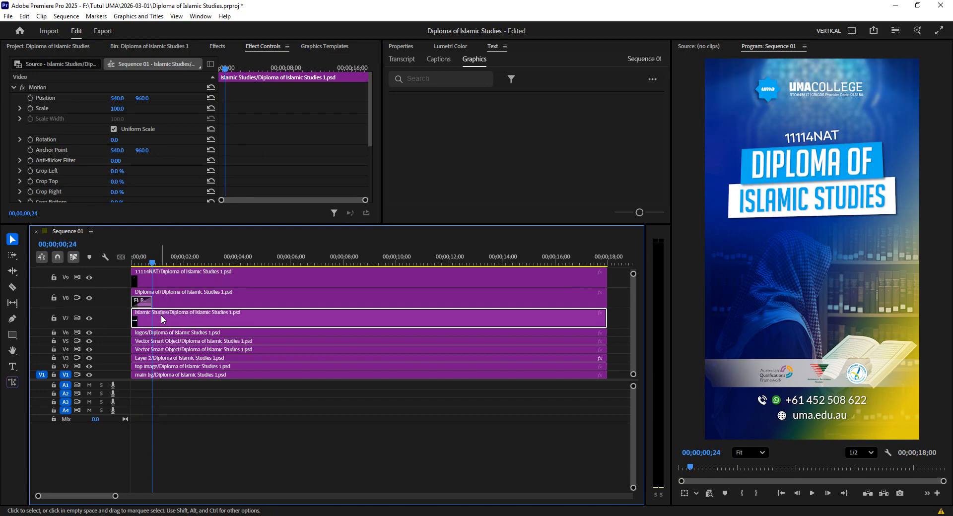
pyautogui.moveTo(161, 314)
pyautogui.mouseDown()
pyautogui.moveTo(179, 316)
pyautogui.moveTo(171, 315)
pyautogui.mouseUp()
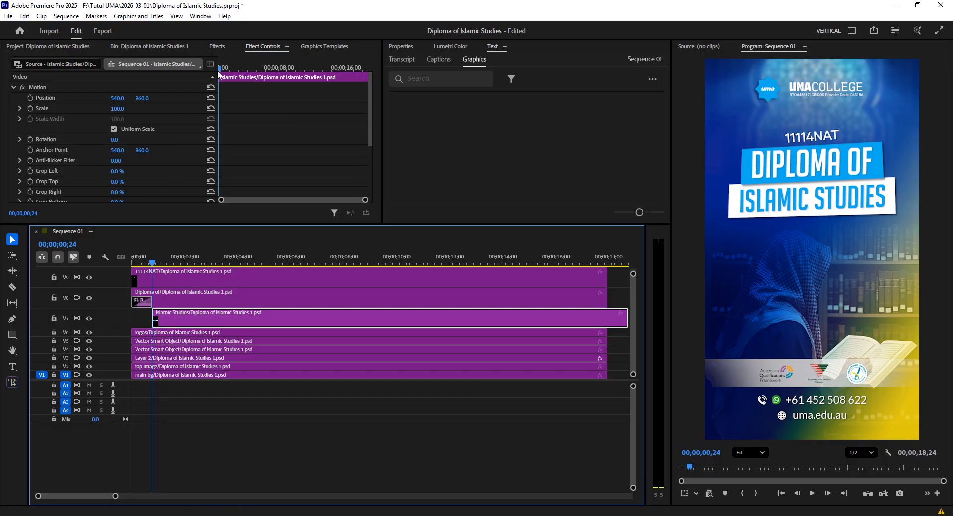
# Apply FI: Push Impacts to the start of the Islamic Studies clip on V7 and save the project
pyautogui.click(222, 47)
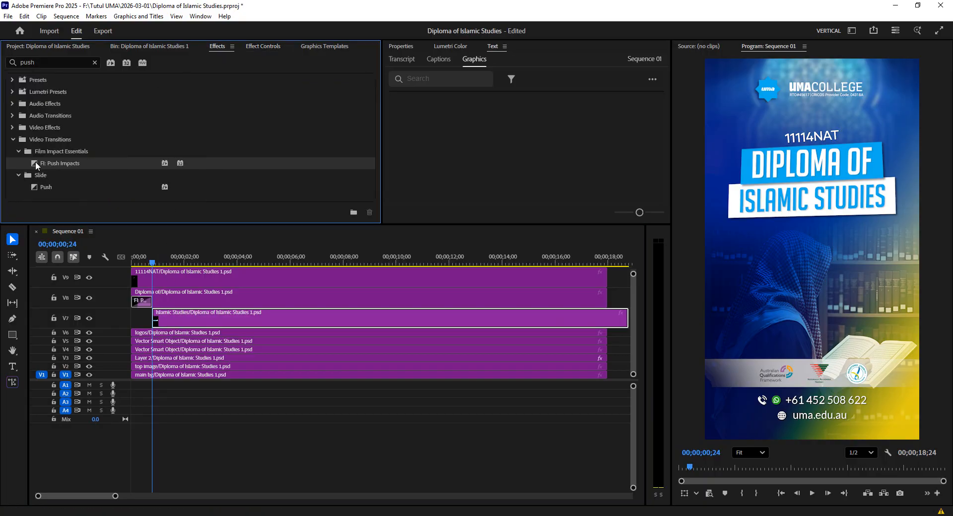
pyautogui.moveTo(35, 162); pyautogui.dragTo(157, 322)
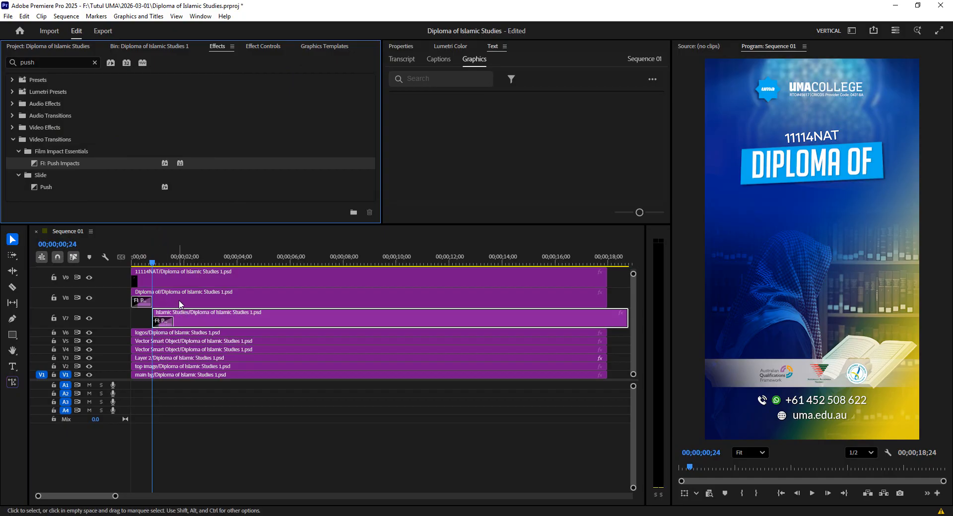
pyautogui.hotkey('ctrl', 's')
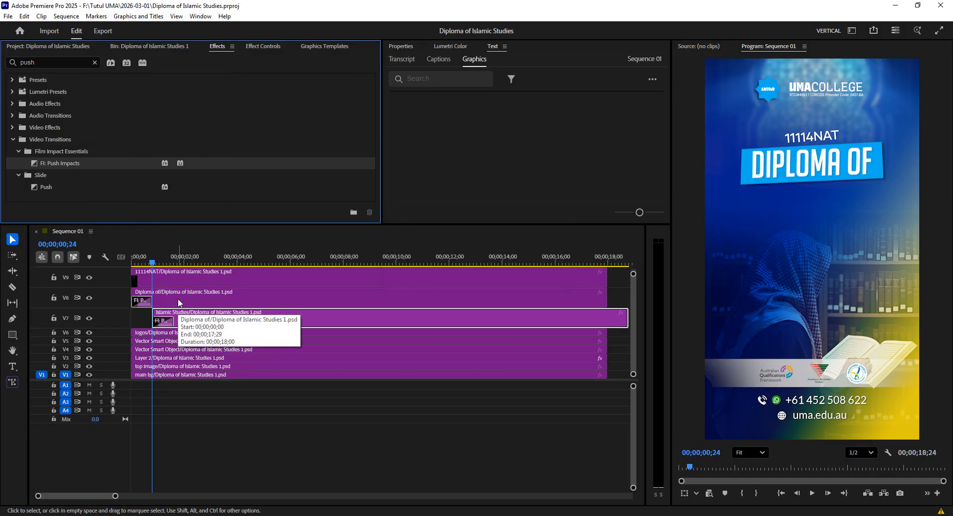
# Randomize the Islamic Studies clip's FI: Push Impacts transition once with Surprise Me, checking the look at 00;00;01;17
pyautogui.click(167, 323)
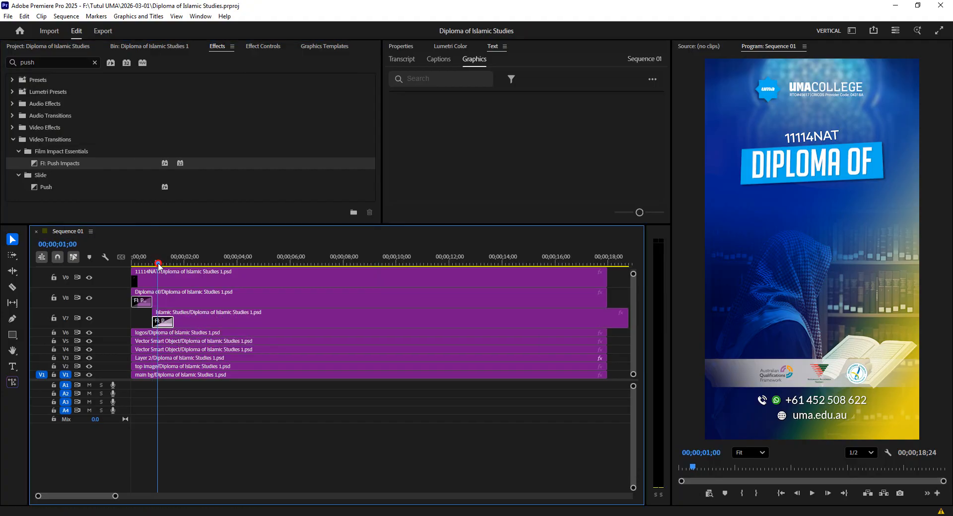
pyautogui.moveTo(154, 263); pyautogui.dragTo(173, 266)
pyautogui.click(262, 47)
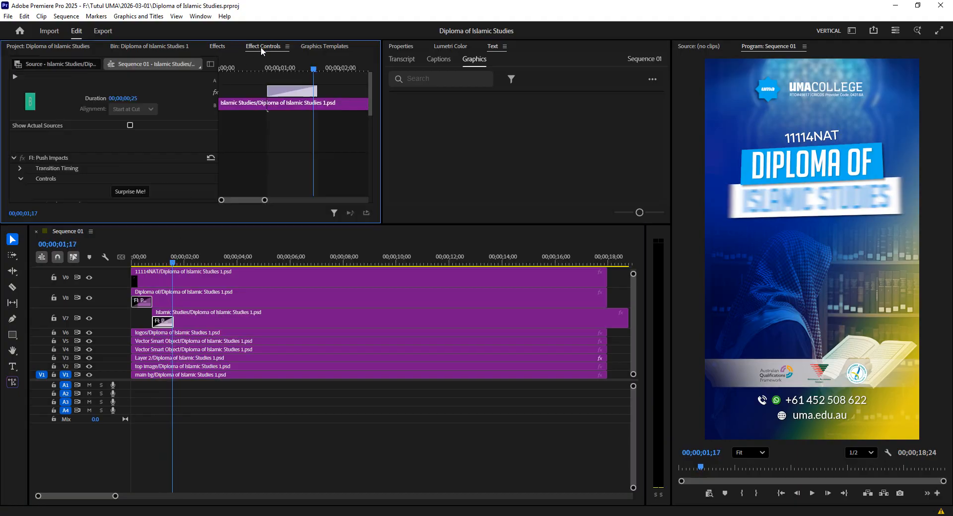
pyautogui.scroll(-5, 123, 128)
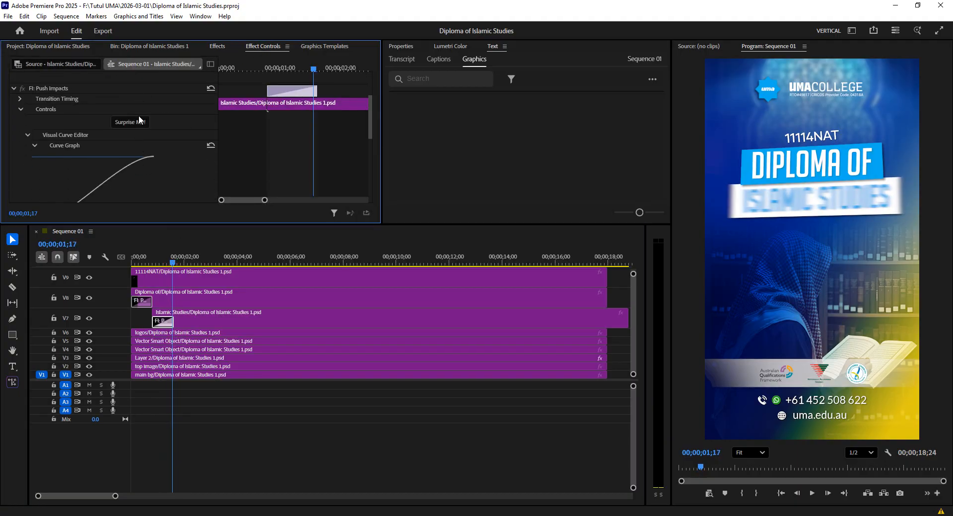
pyautogui.click(137, 124)
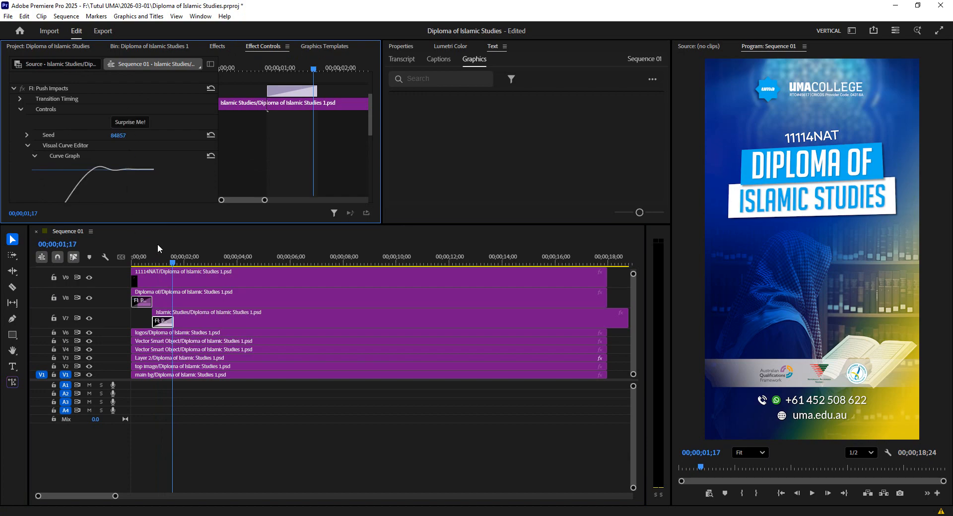
# Play the sequence from its beginning to preview the Diploma of and Islamic Studies transitions
pyautogui.click(172, 263)
pyautogui.moveTo(145, 271)
pyautogui.mouseDown()
pyautogui.moveTo(169, 277)
pyautogui.moveTo(130, 278)
pyautogui.mouseUp()
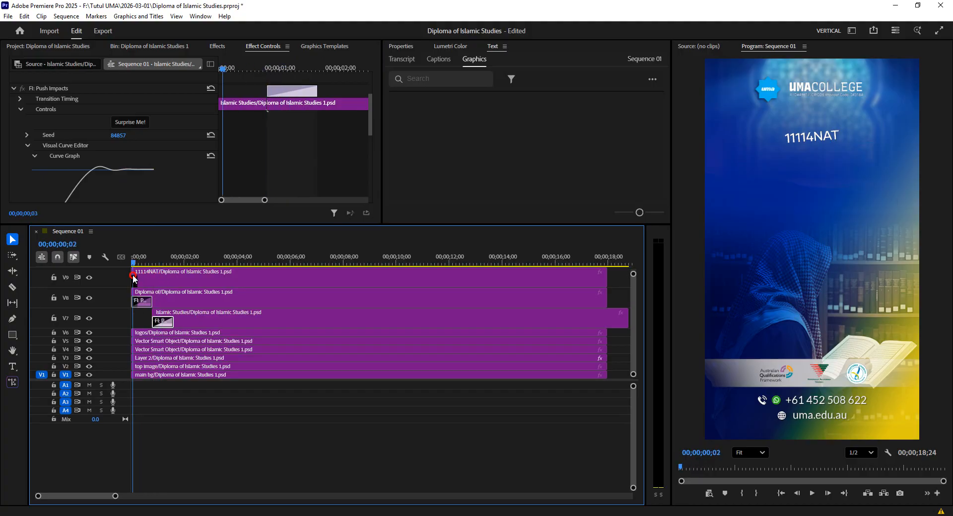
pyautogui.press('space')
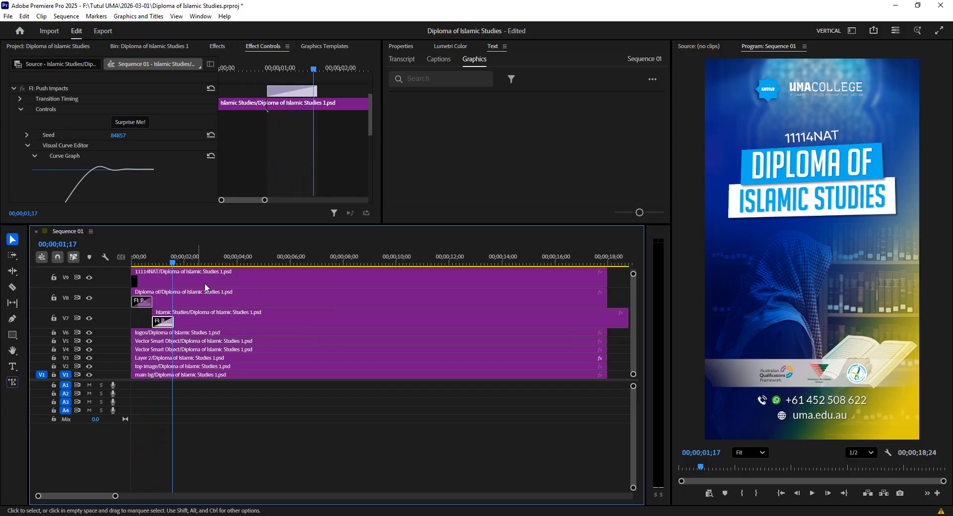
# Save the project and move the 11114NAT clip on V9 to start at 00;00;01;18, enlarging the timeline area to reach the upper tracks
pyautogui.click(173, 264)
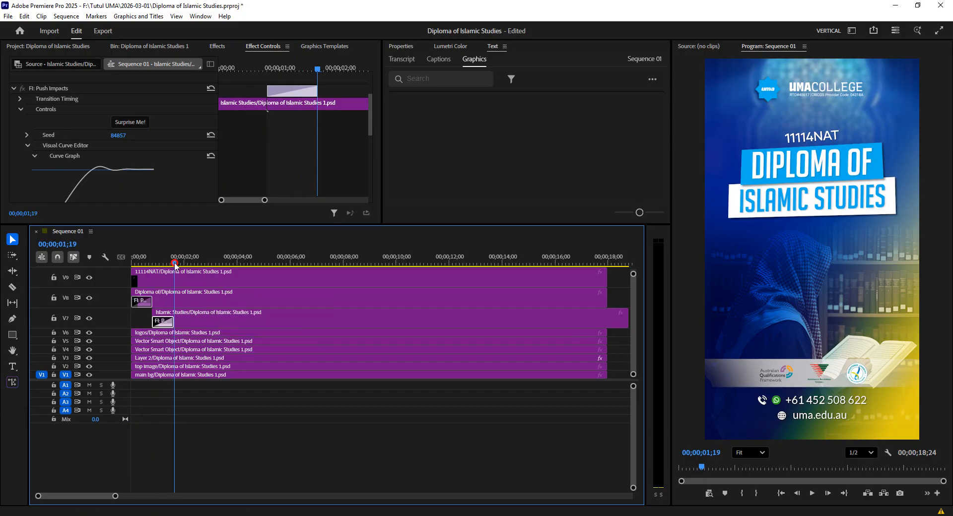
pyautogui.hotkey('ctrl', 's')
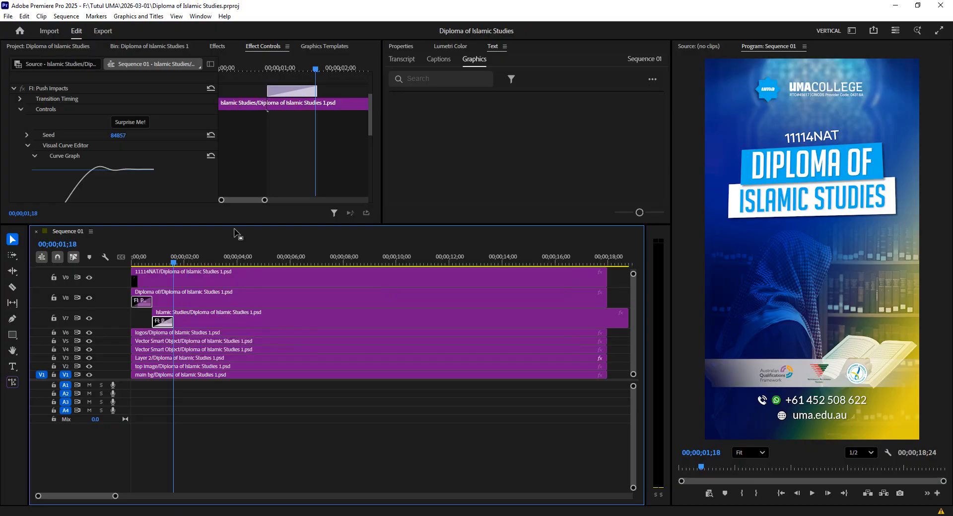
pyautogui.moveTo(234, 224); pyautogui.dragTo(235, 199)
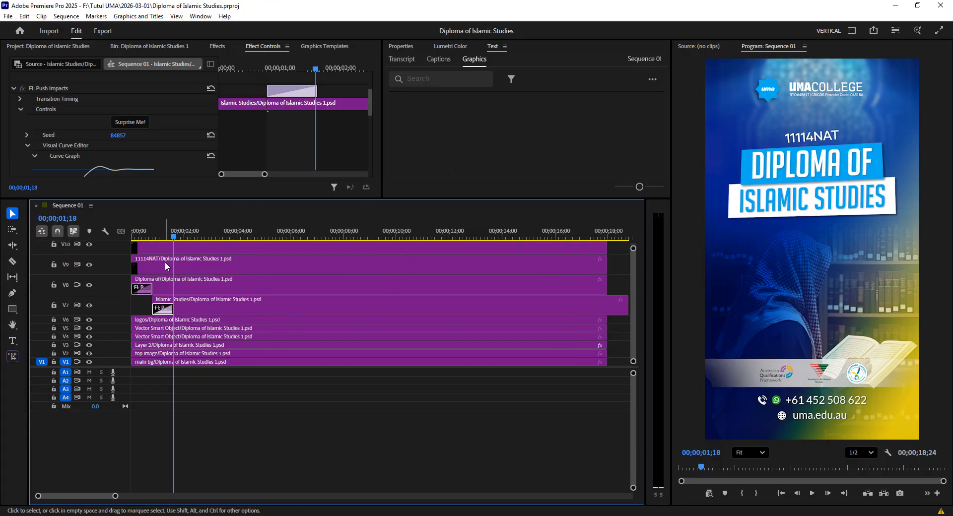
pyautogui.moveTo(165, 263); pyautogui.dragTo(187, 271)
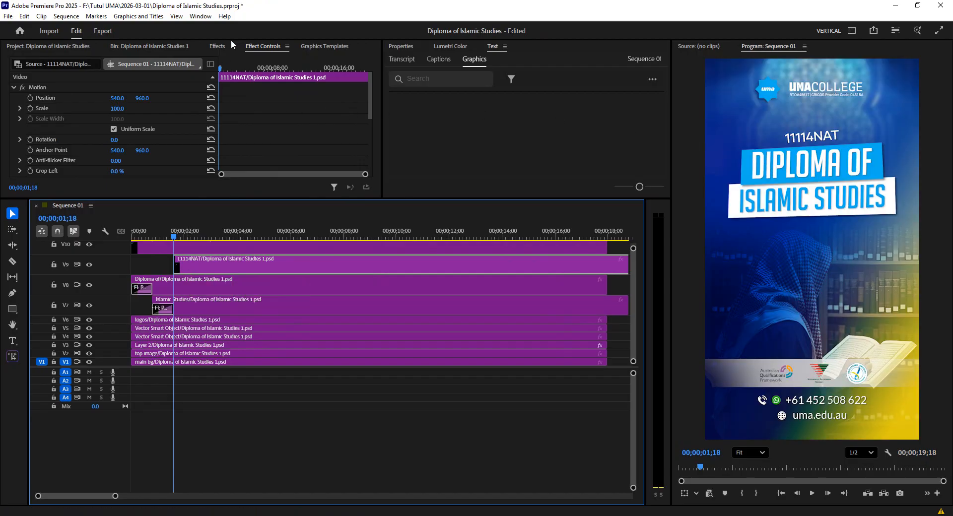
# Apply FI: Push Impacts to the start of the 11114NAT clip on V9 and park the playhead at 00;00;02;13
pyautogui.click(218, 45)
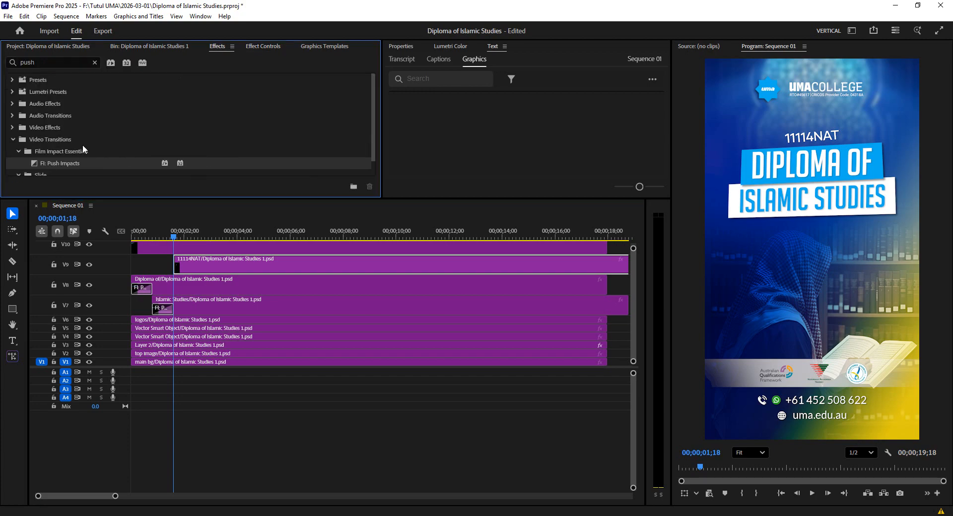
pyautogui.moveTo(40, 163); pyautogui.dragTo(180, 262)
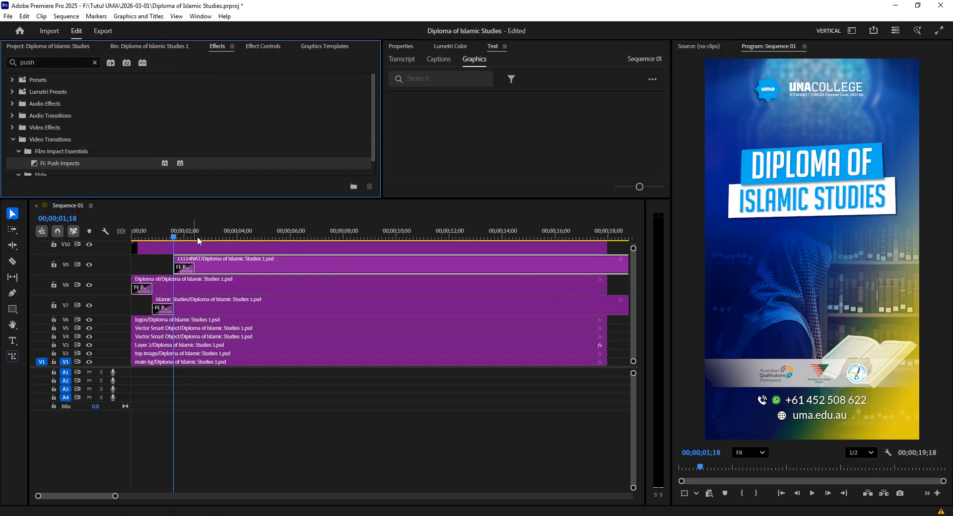
pyautogui.moveTo(177, 241); pyautogui.dragTo(195, 251)
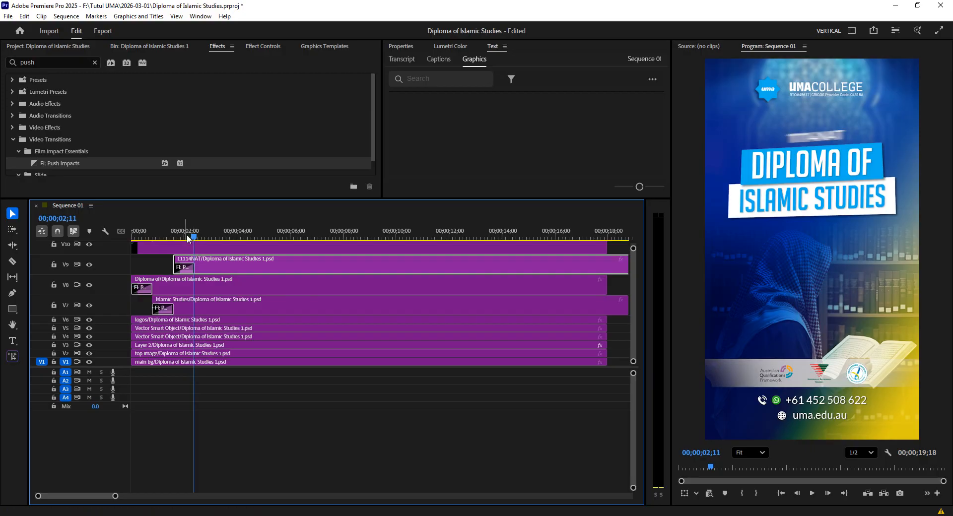
pyautogui.press('Right')
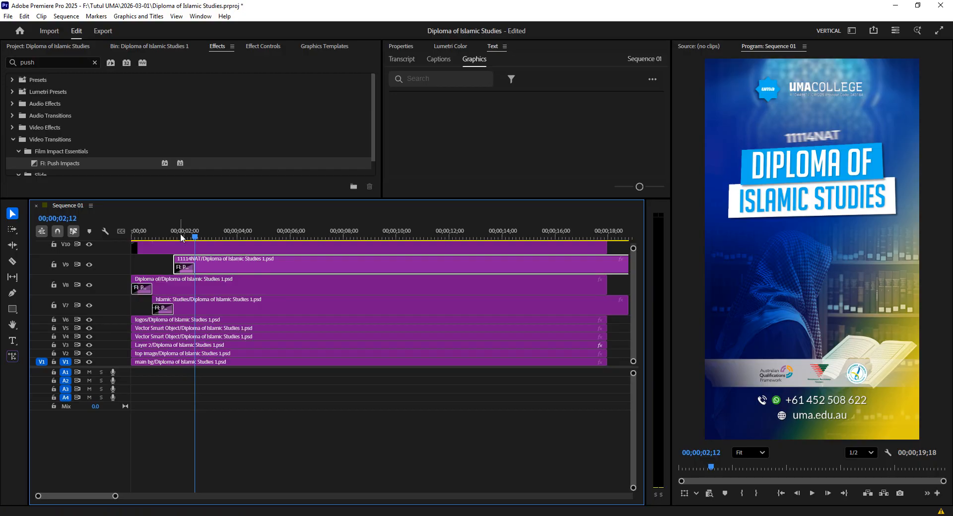
pyautogui.press('Right')
# Identify the man's image layer on V3, rename its clip "man", and move it to start at 00;00;02;13
pyautogui.click(155, 248)
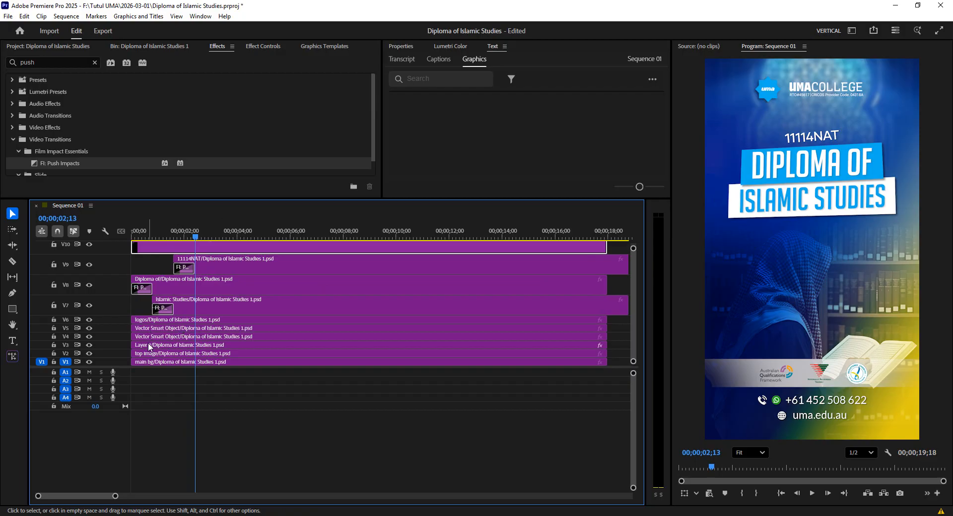
pyautogui.click(144, 355)
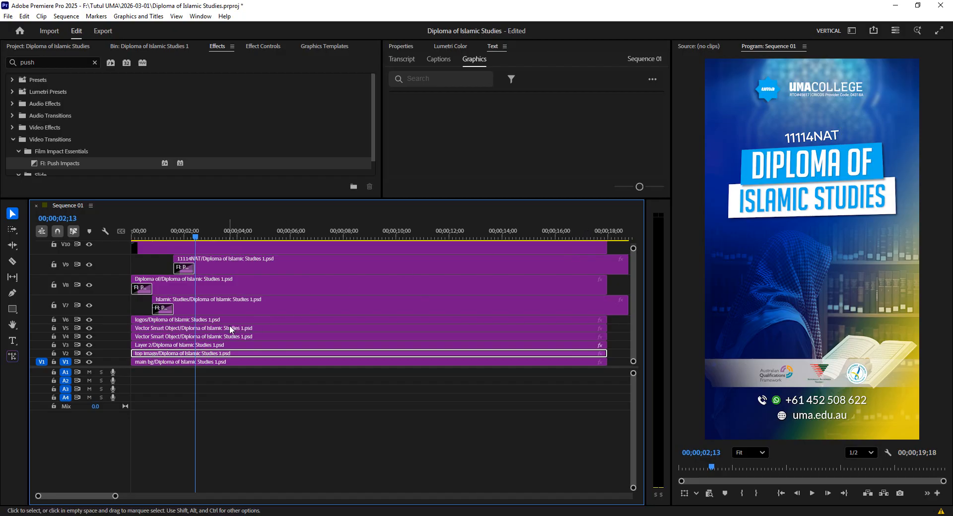
pyautogui.click(141, 362)
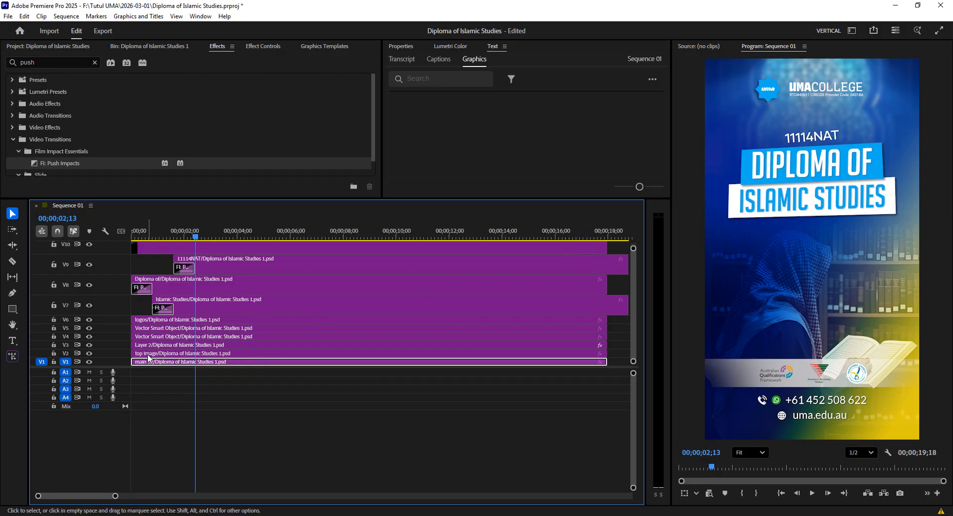
pyautogui.click(148, 347)
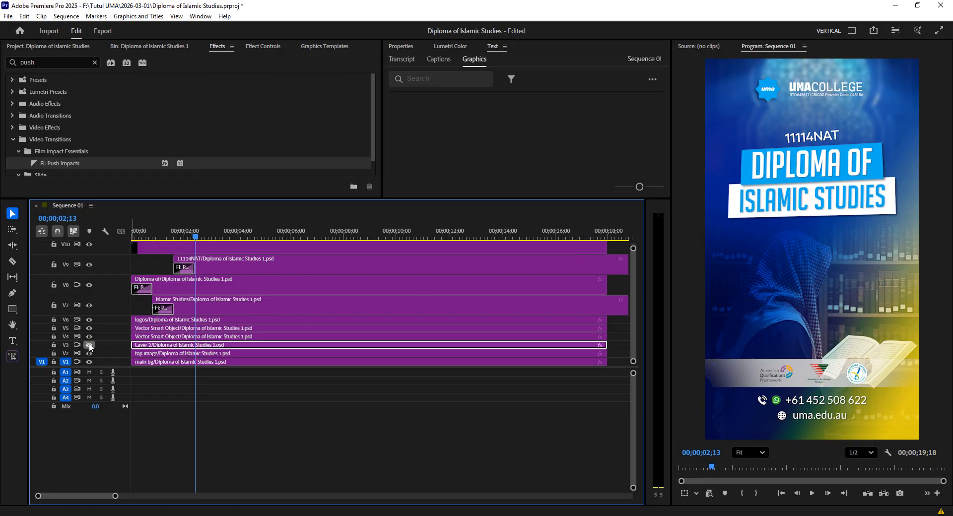
pyautogui.click(89, 345)
pyautogui.click(89, 345)
pyautogui.rightClick(167, 349)
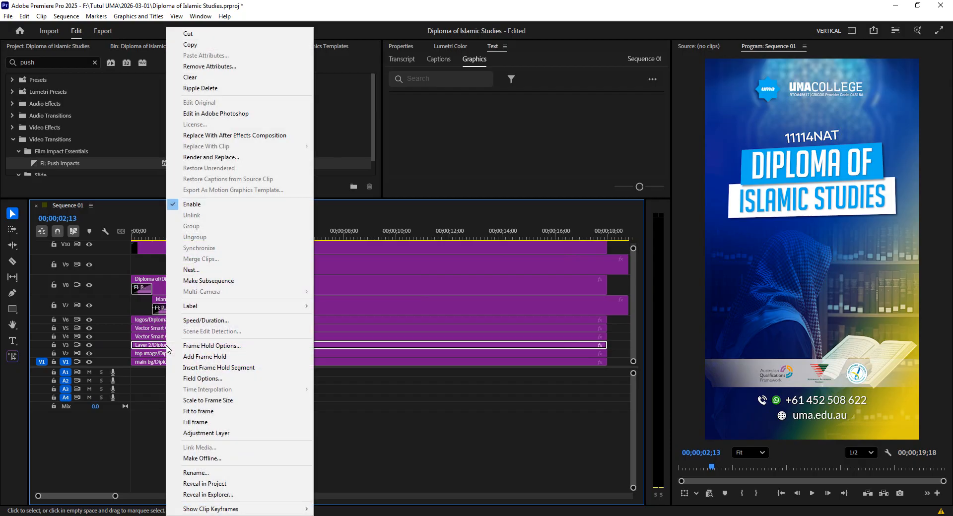
pyautogui.click(197, 472)
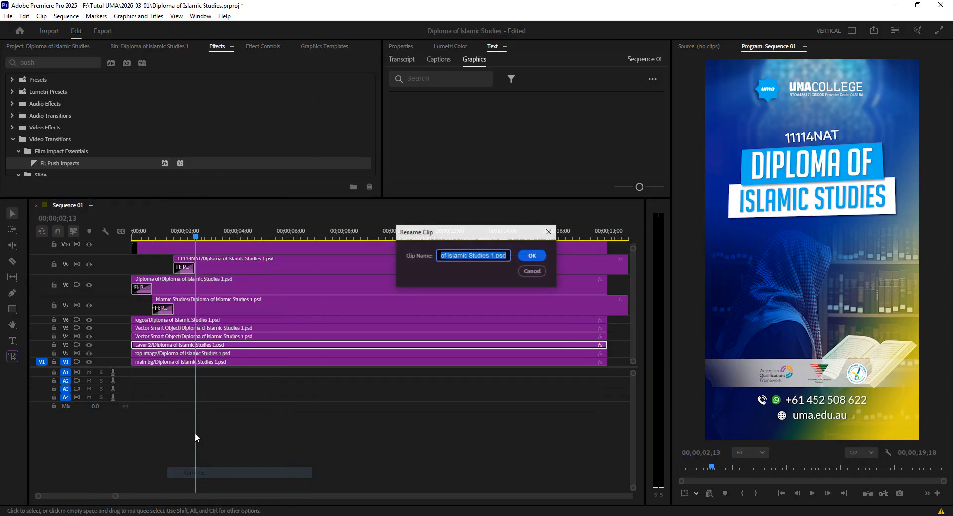
pyautogui.write('man')
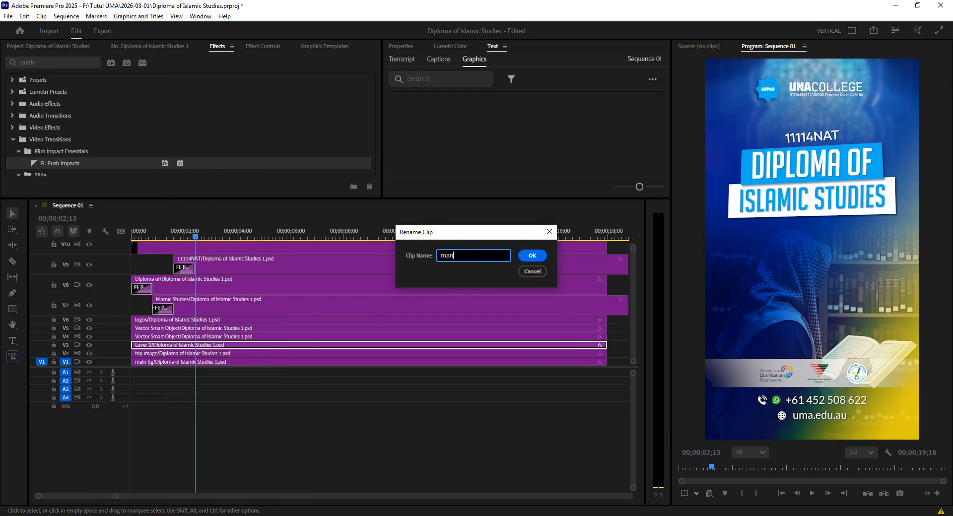
pyautogui.press('Return')
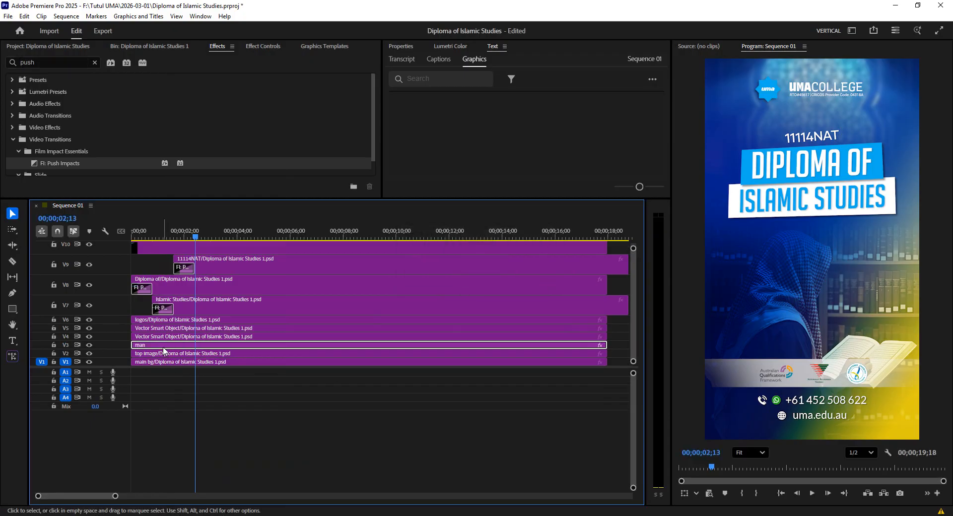
pyautogui.moveTo(145, 346); pyautogui.dragTo(209, 351)
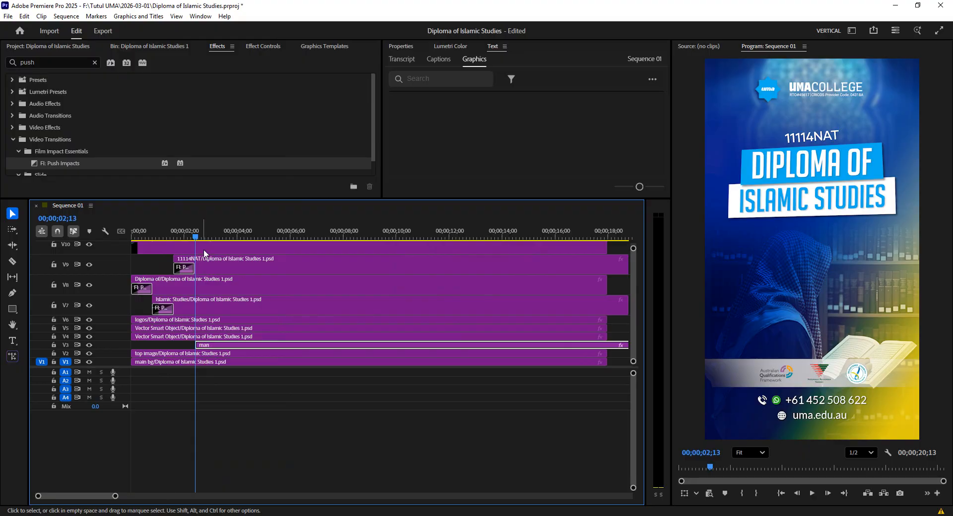
# Play the sequence from 00;00;00;00 to preview the staggered title transitions and the man clip's entrance
pyautogui.moveTo(195, 238); pyautogui.dragTo(131, 240)
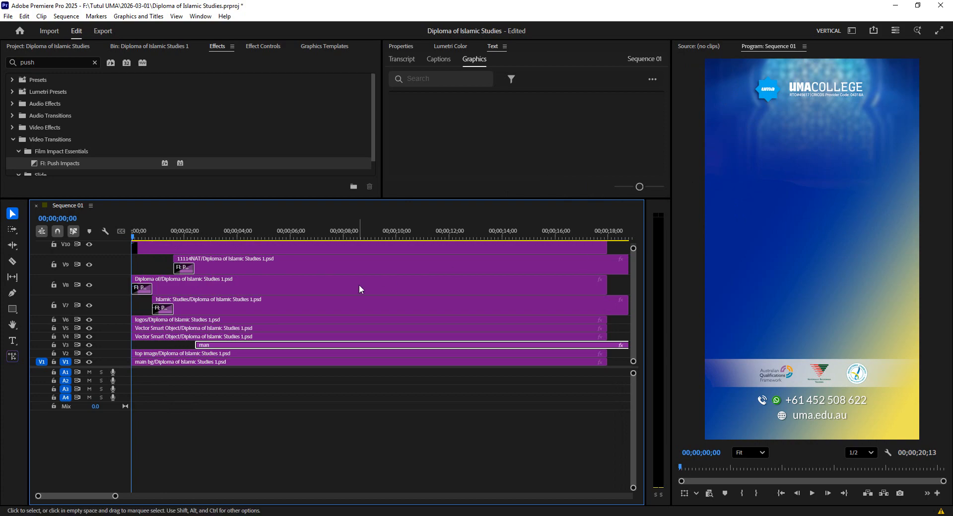
pyautogui.press('space')
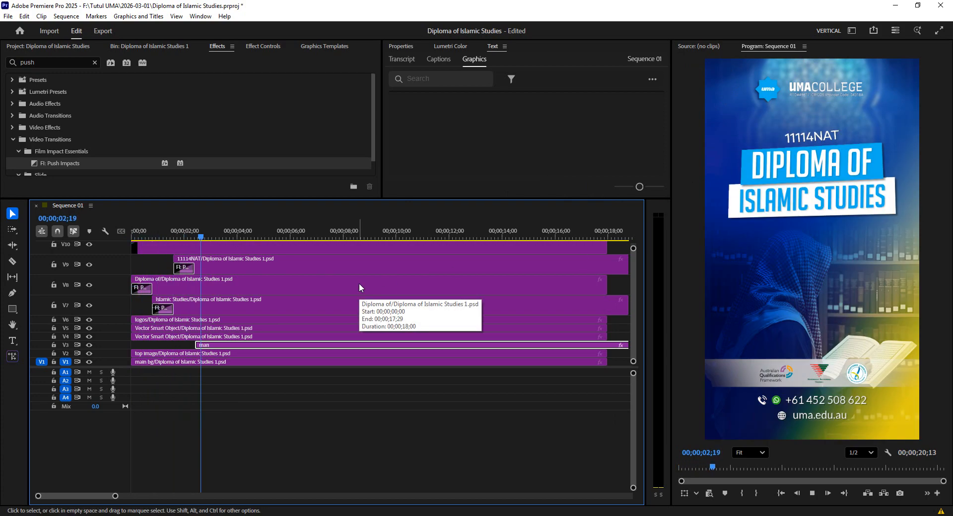
# Lengthen the FI: Push Impacts transition on the Islamic Studies clip on V7 and replay the sequence from the start
pyautogui.click(170, 308)
pyautogui.moveTo(173, 308); pyautogui.dragTo(183, 309)
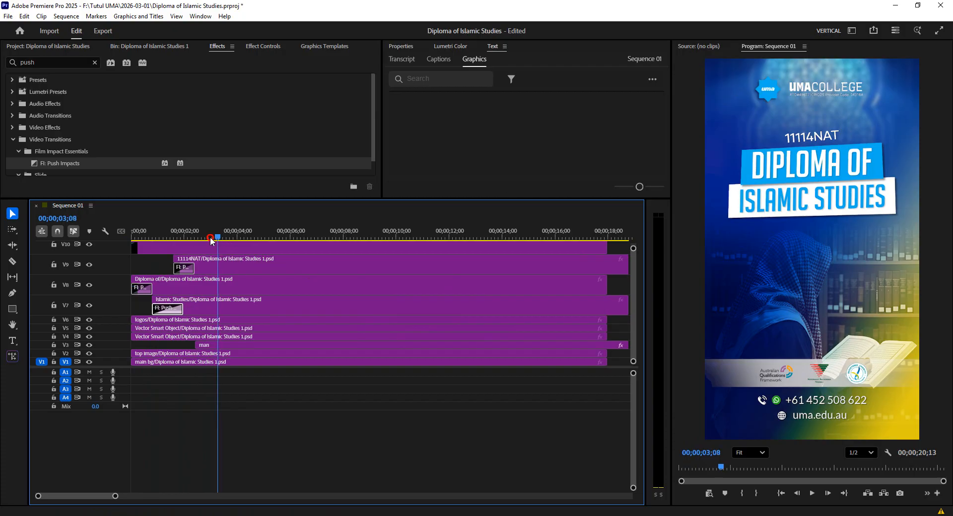
pyautogui.click(133, 237)
pyautogui.press('space')
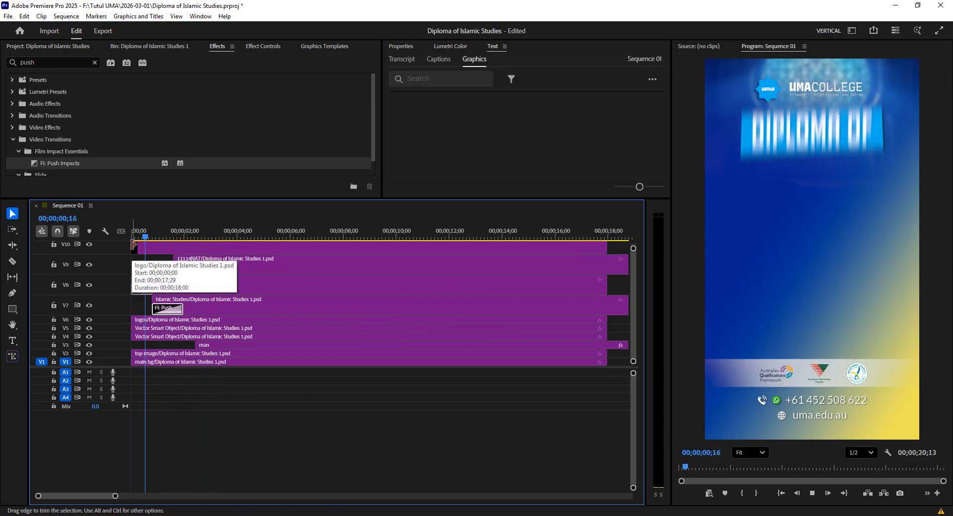
pyautogui.press('space')
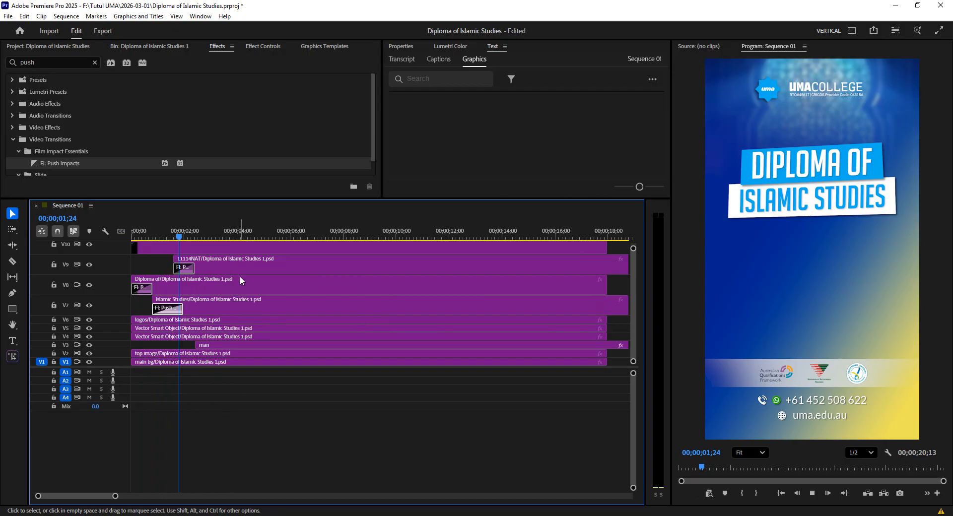
# Apply FI: Push Impacts to the start of the man clip on V3 and play back its entrance
pyautogui.press('space')
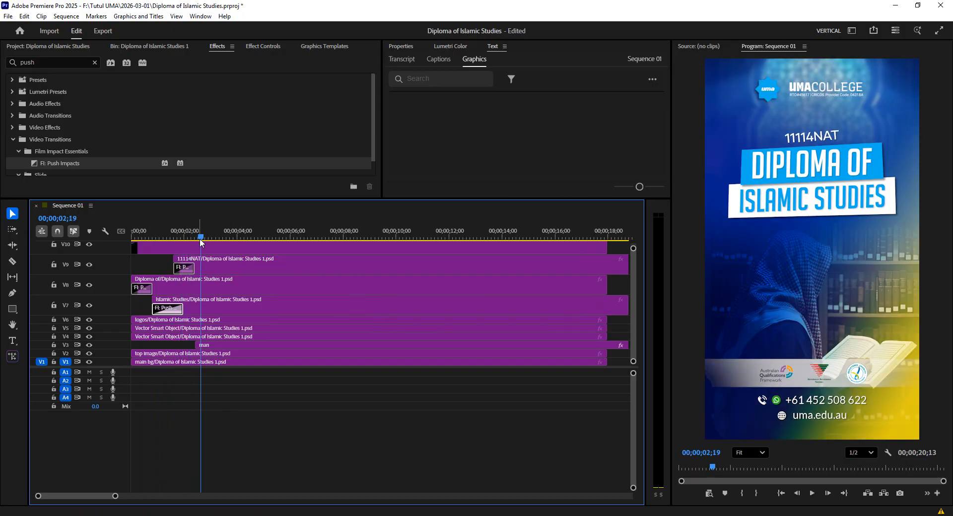
pyautogui.moveTo(198, 238); pyautogui.dragTo(194, 242)
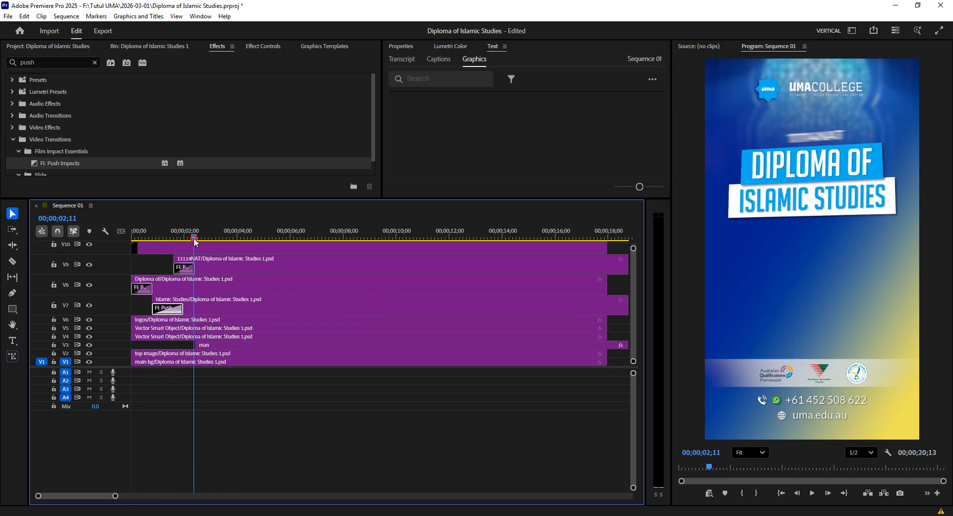
pyautogui.click(205, 346)
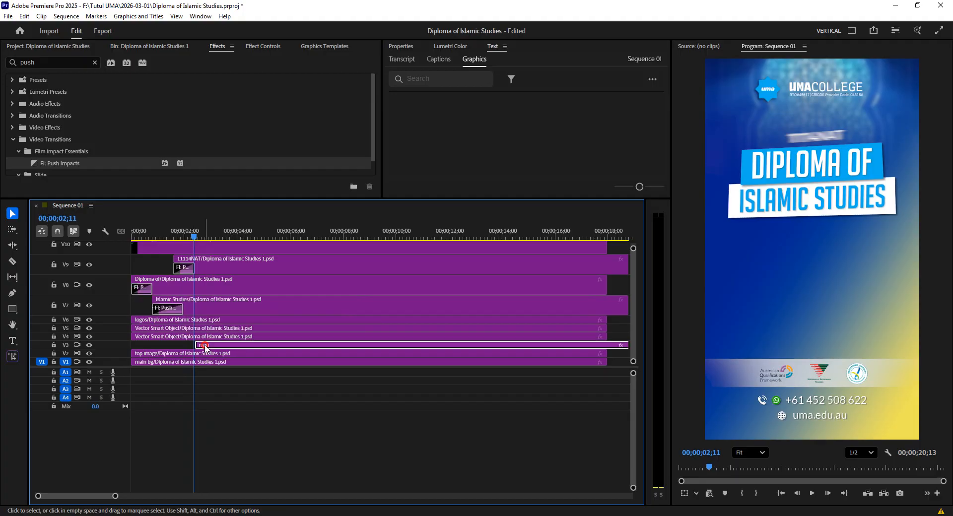
pyautogui.click(198, 238)
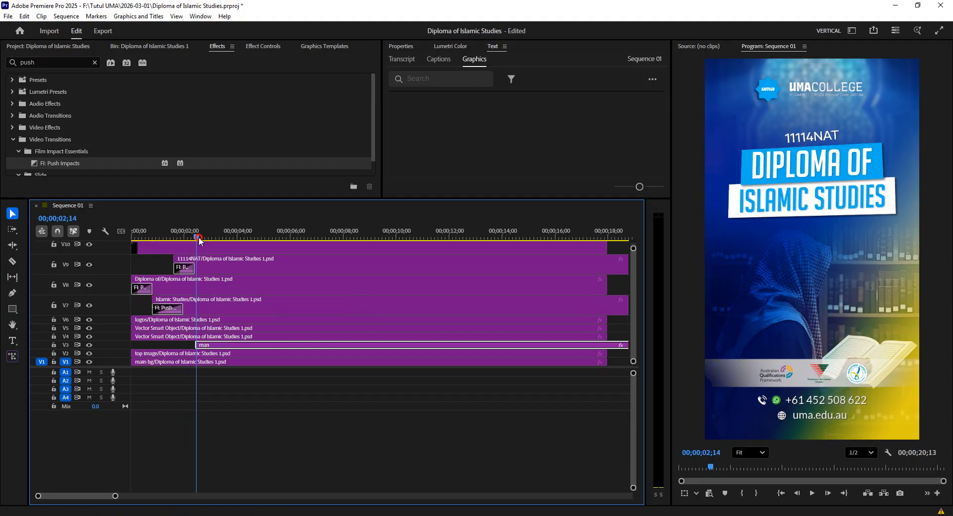
pyautogui.click(263, 43)
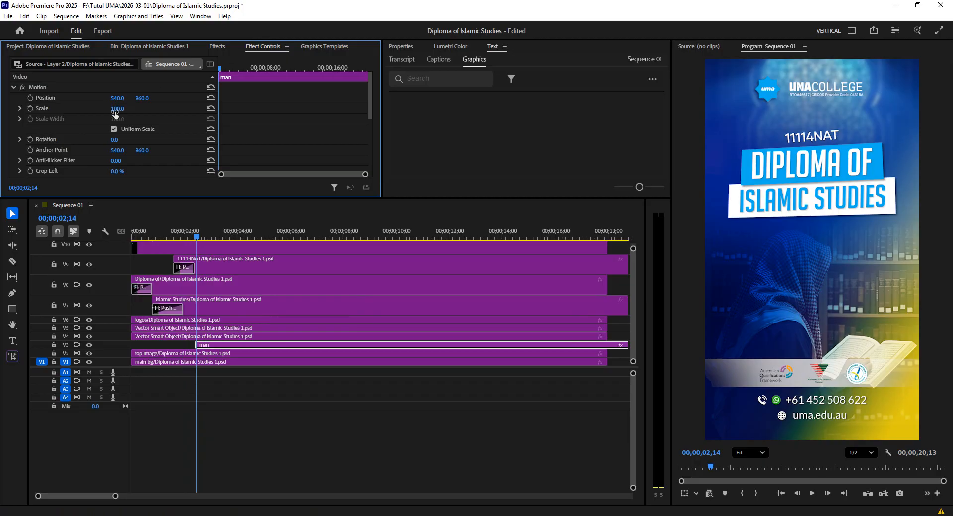
pyautogui.click(217, 47)
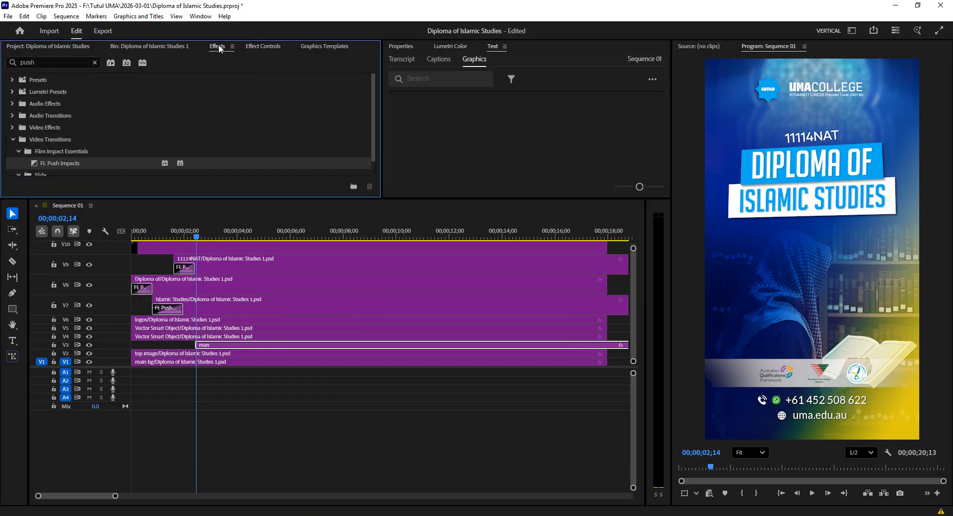
pyautogui.scroll(-1, 75, 147)
pyautogui.moveTo(37, 145); pyautogui.dragTo(201, 344)
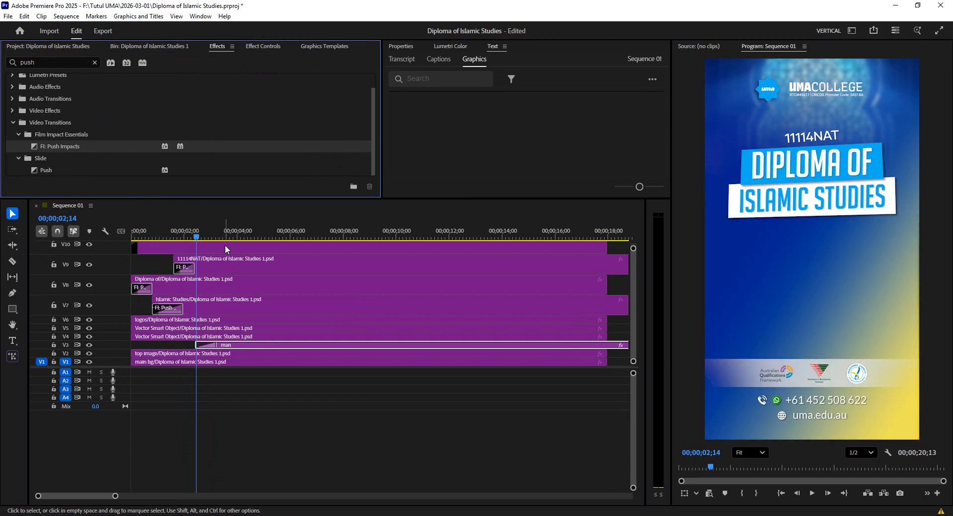
pyautogui.press('space')
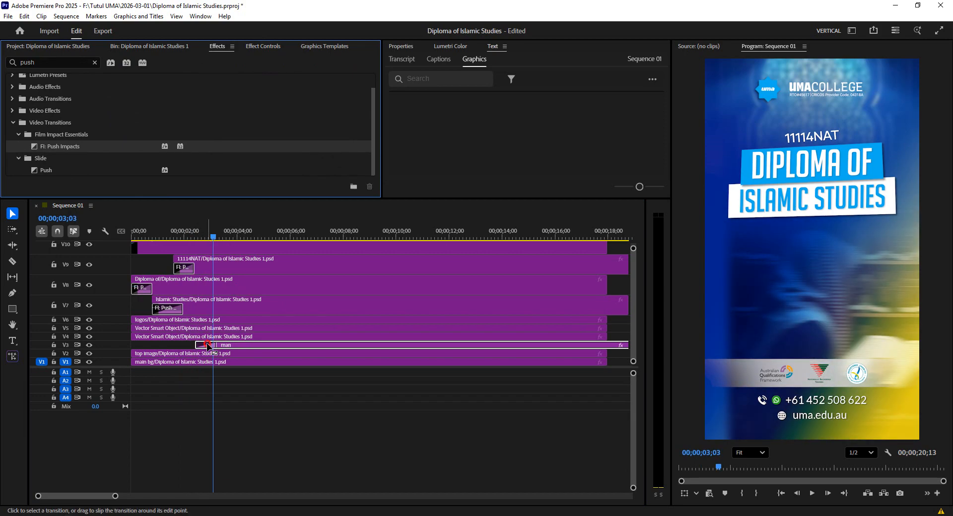
# Randomize the man clip's FI: Push Impacts transition repeatedly with Surprise Me, scrubbing through the entrance to compare the variations
pyautogui.click(213, 344)
pyautogui.click(274, 47)
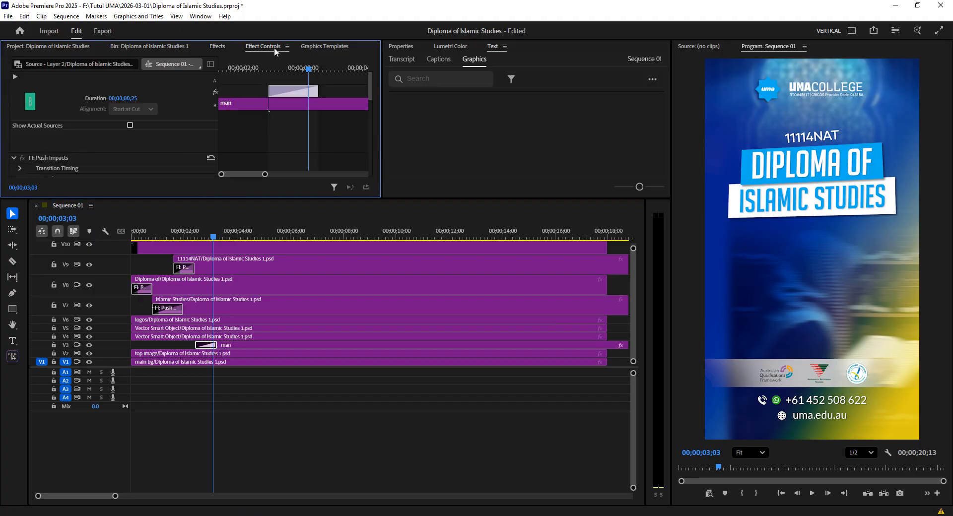
pyautogui.click(137, 122)
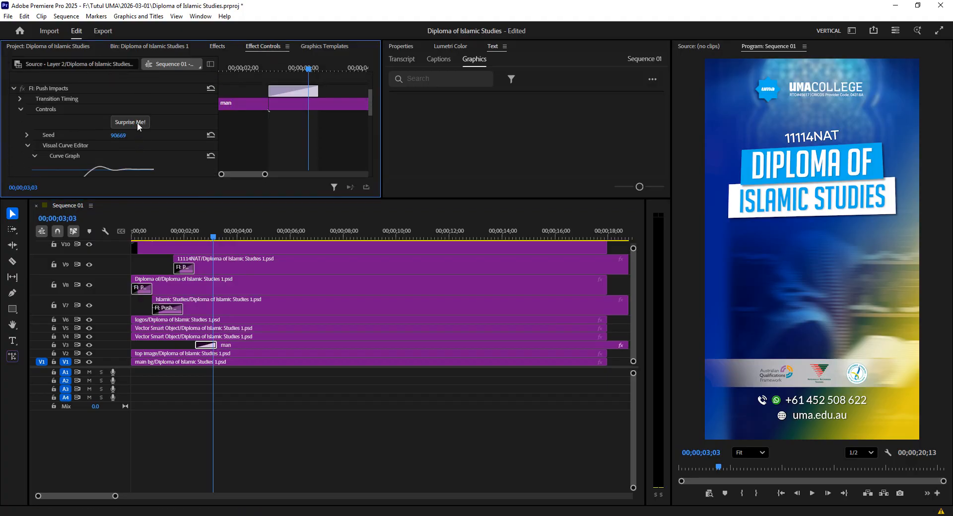
pyautogui.moveTo(212, 242)
pyautogui.mouseDown()
pyautogui.moveTo(196, 242)
pyautogui.moveTo(208, 241)
pyautogui.mouseUp()
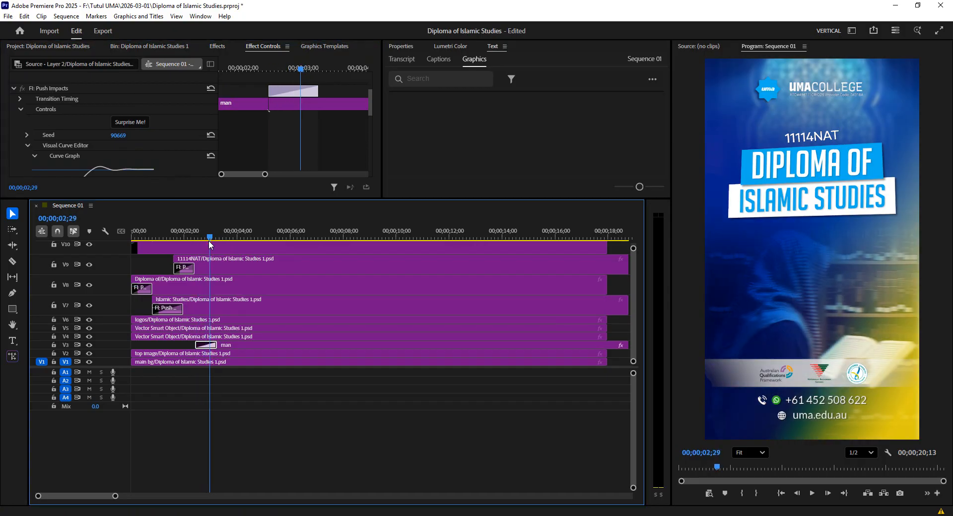
pyautogui.click(139, 123)
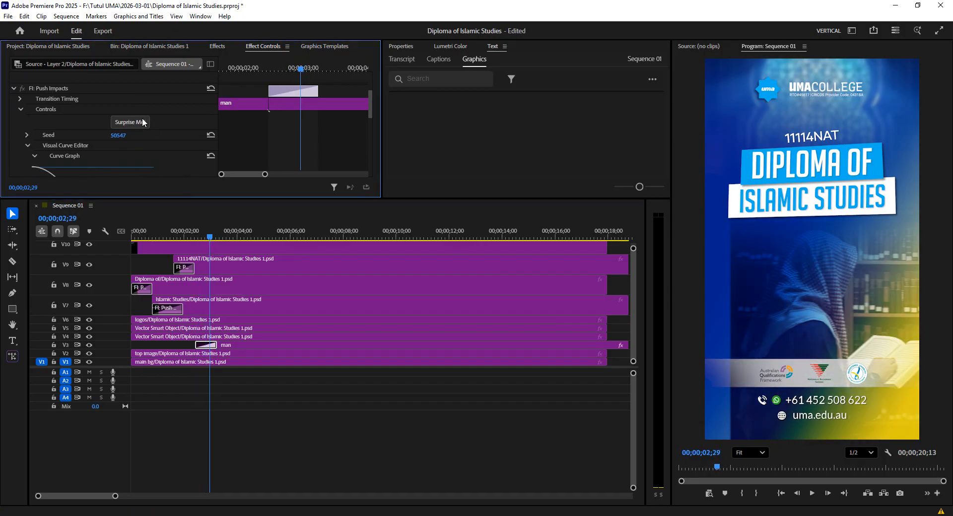
pyautogui.moveTo(212, 237)
pyautogui.mouseDown()
pyautogui.moveTo(196, 245)
pyautogui.moveTo(211, 251)
pyautogui.mouseUp()
pyautogui.click(129, 122)
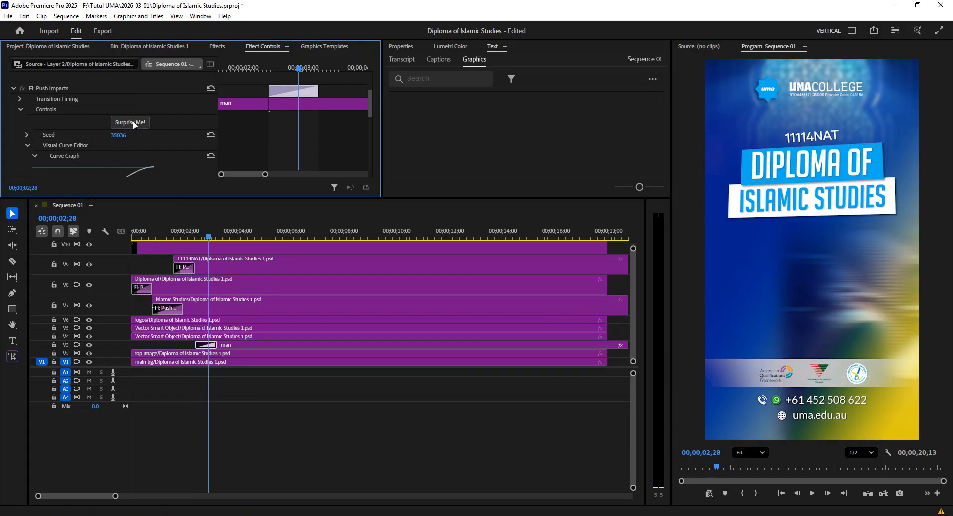
pyautogui.click(136, 123)
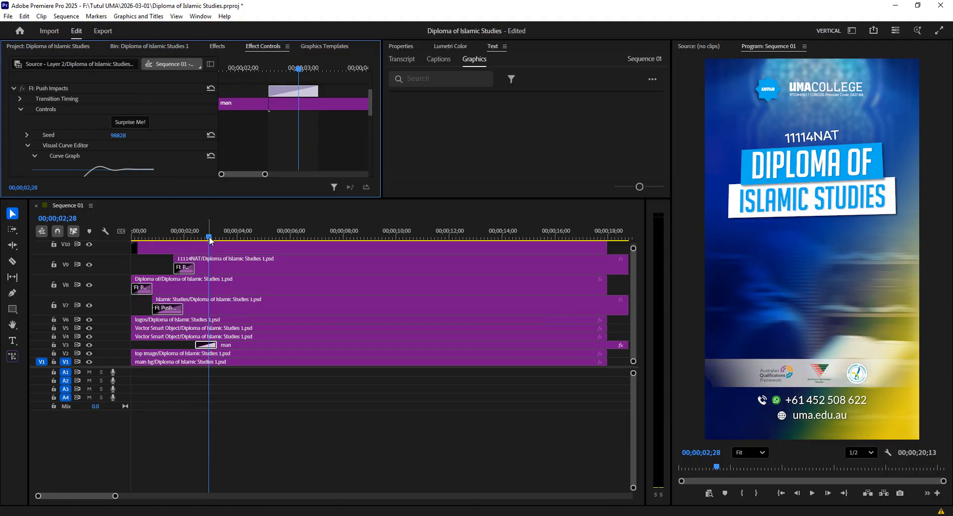
pyautogui.click(192, 241)
pyautogui.moveTo(192, 246); pyautogui.dragTo(207, 243)
pyautogui.click(143, 125)
pyautogui.click(126, 125)
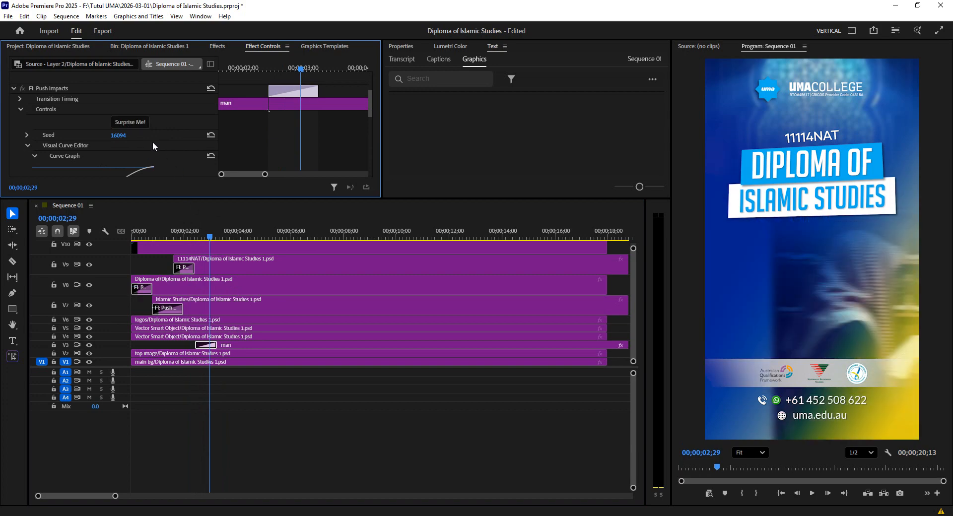
pyautogui.click(135, 122)
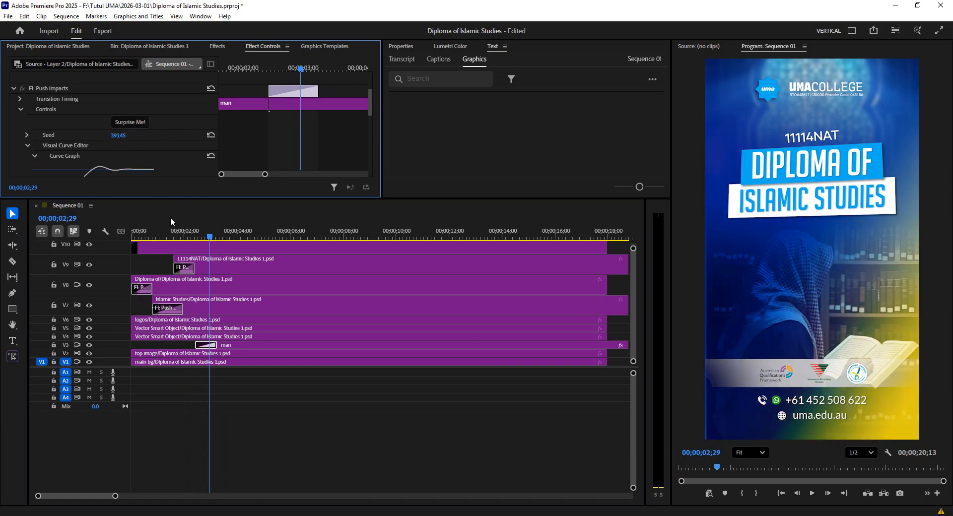
pyautogui.moveTo(210, 239)
pyautogui.mouseDown()
pyautogui.moveTo(188, 241)
pyautogui.moveTo(209, 243)
pyautogui.mouseUp()
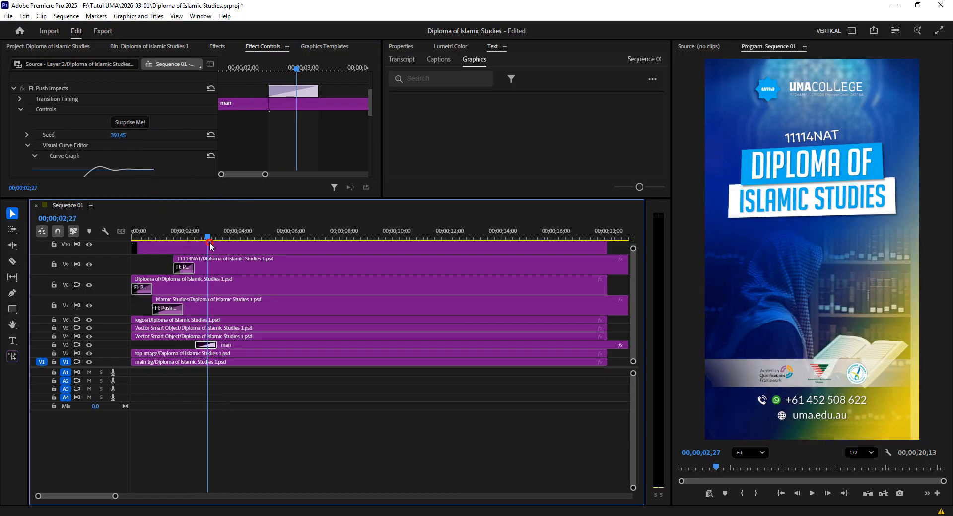
pyautogui.click(129, 122)
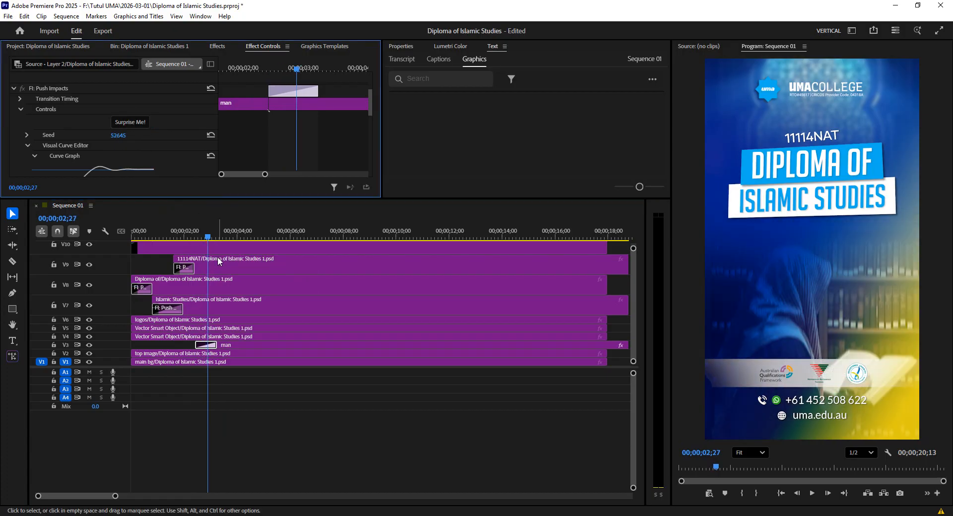
pyautogui.moveTo(204, 245)
pyautogui.mouseDown()
pyautogui.moveTo(187, 250)
pyautogui.moveTo(209, 255)
pyautogui.mouseUp()
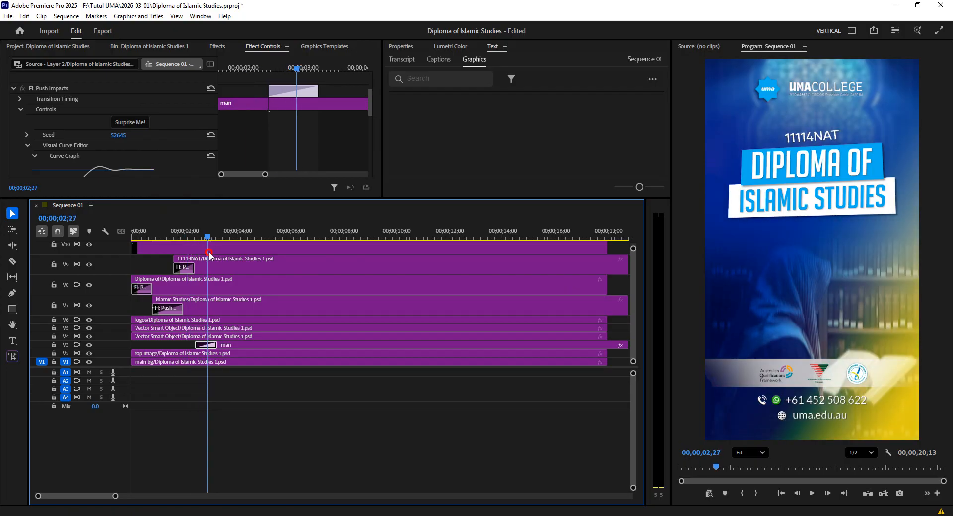
pyautogui.click(128, 124)
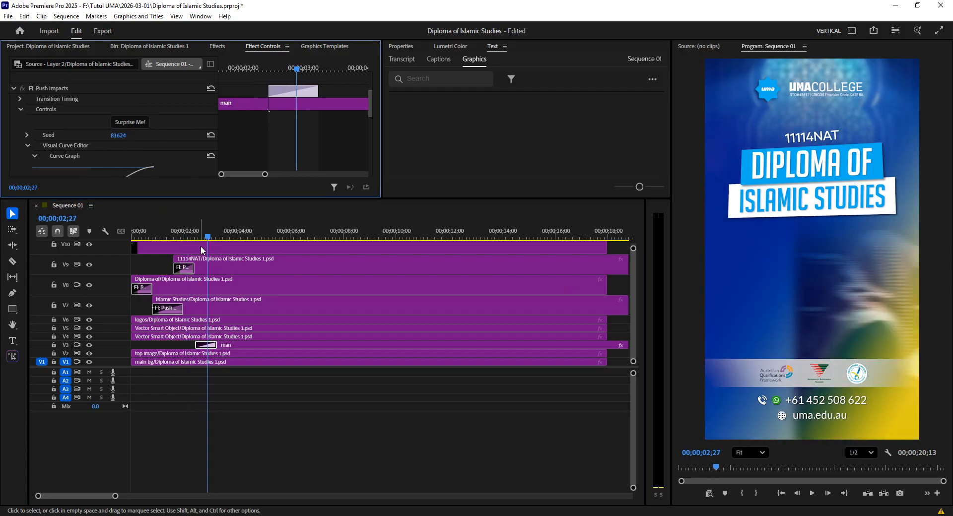
pyautogui.moveTo(207, 242)
pyautogui.mouseDown()
pyautogui.moveTo(186, 243)
pyautogui.moveTo(213, 249)
pyautogui.mouseUp()
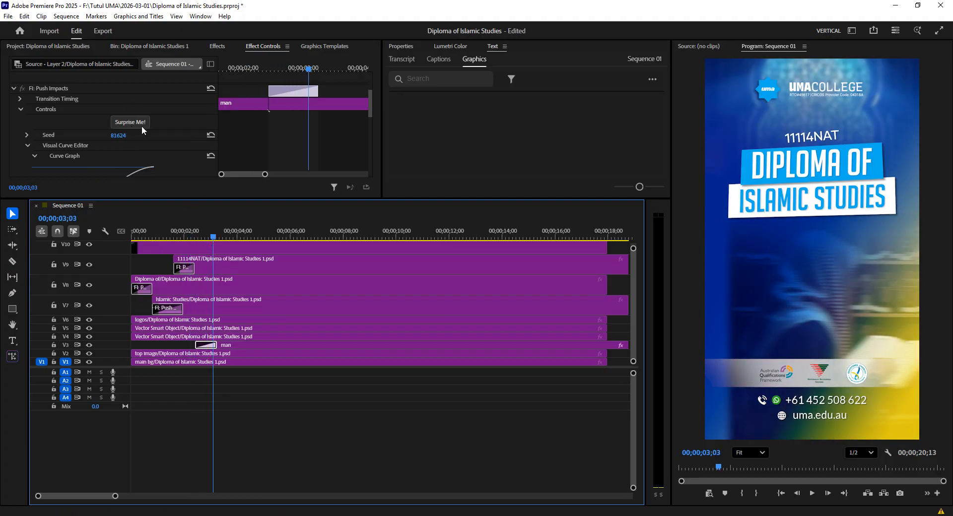
# Reset the seed of the man clip's transition, set its Direction to Up, and scrub through the entrance to 00;00;03;07
pyautogui.click(204, 135)
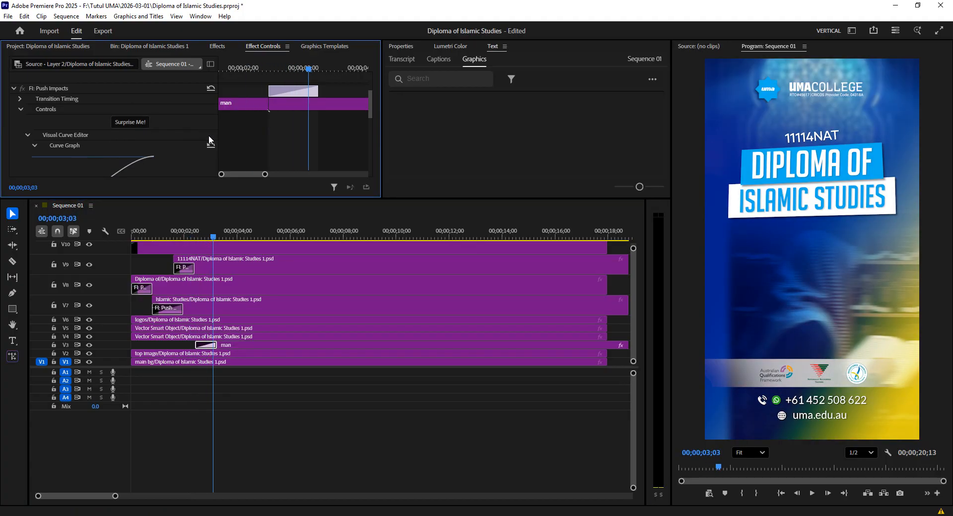
pyautogui.moveTo(213, 238)
pyautogui.mouseDown()
pyautogui.moveTo(193, 247)
pyautogui.moveTo(204, 248)
pyautogui.mouseUp()
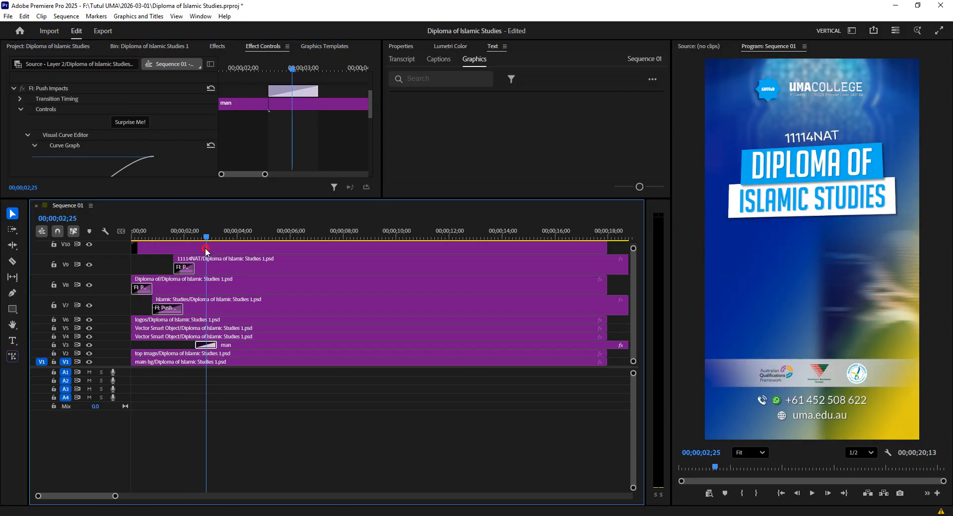
pyautogui.scroll(-2, 136, 130)
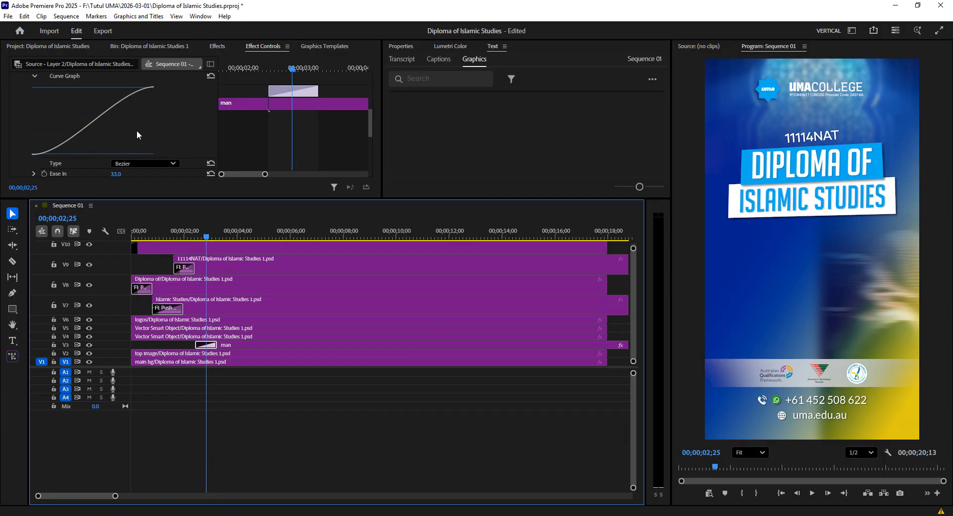
pyautogui.scroll(-2, 136, 130)
pyautogui.scroll(-1, 146, 134)
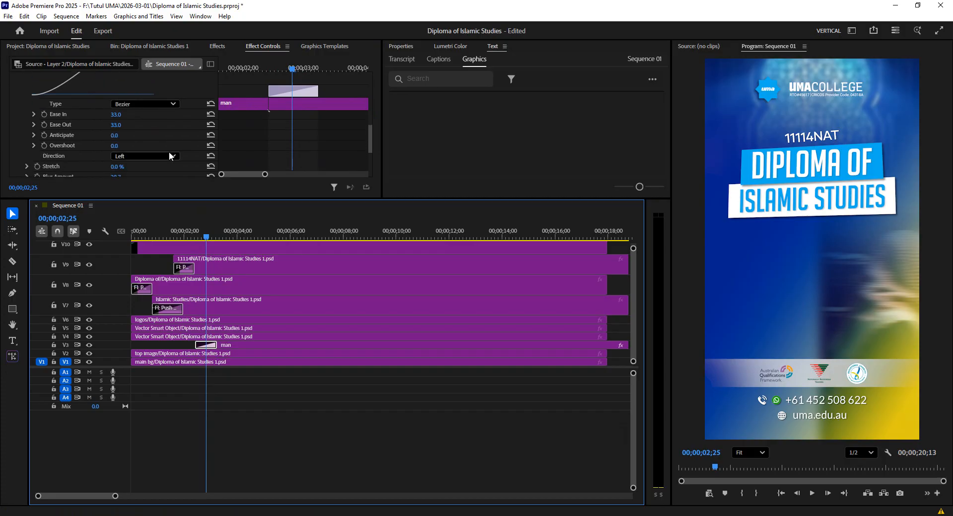
pyautogui.click(149, 155)
pyautogui.click(149, 155)
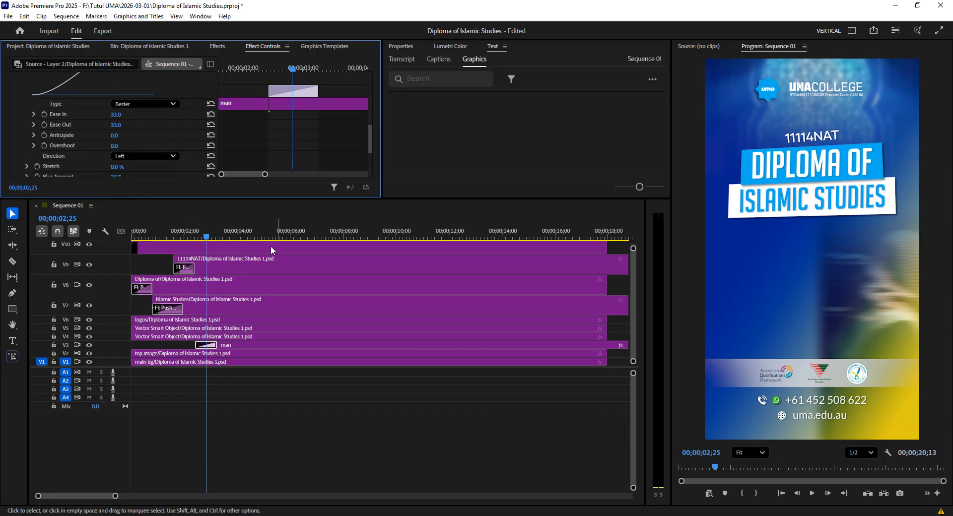
pyautogui.click(130, 156)
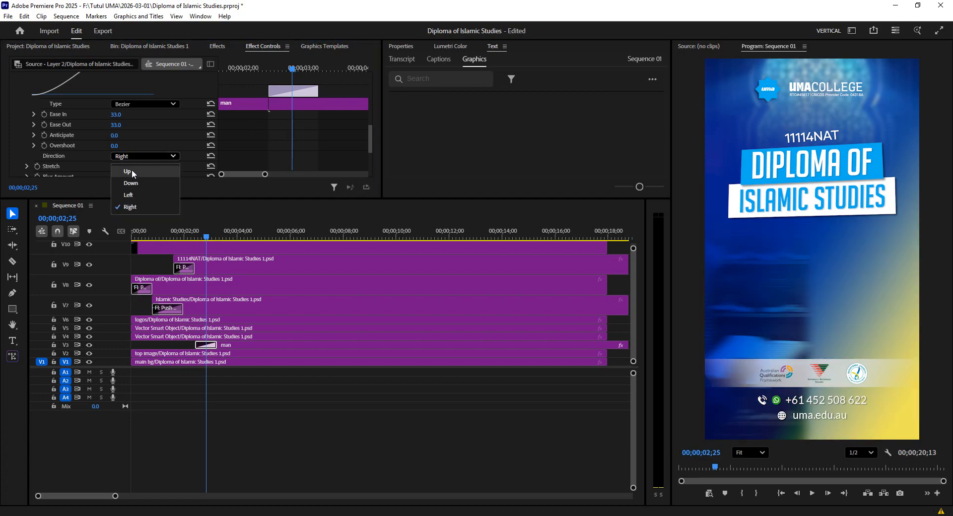
pyautogui.click(130, 171)
pyautogui.click(189, 240)
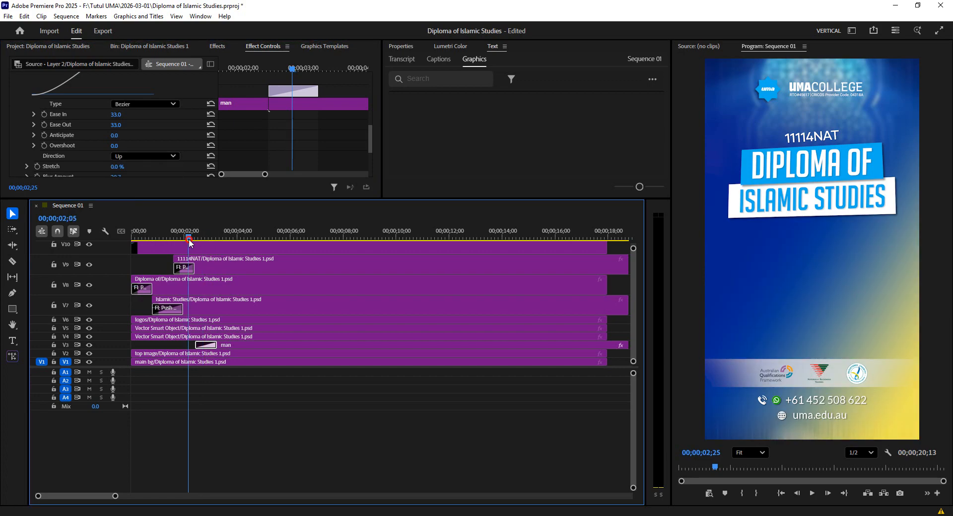
pyautogui.moveTo(189, 242); pyautogui.dragTo(213, 248)
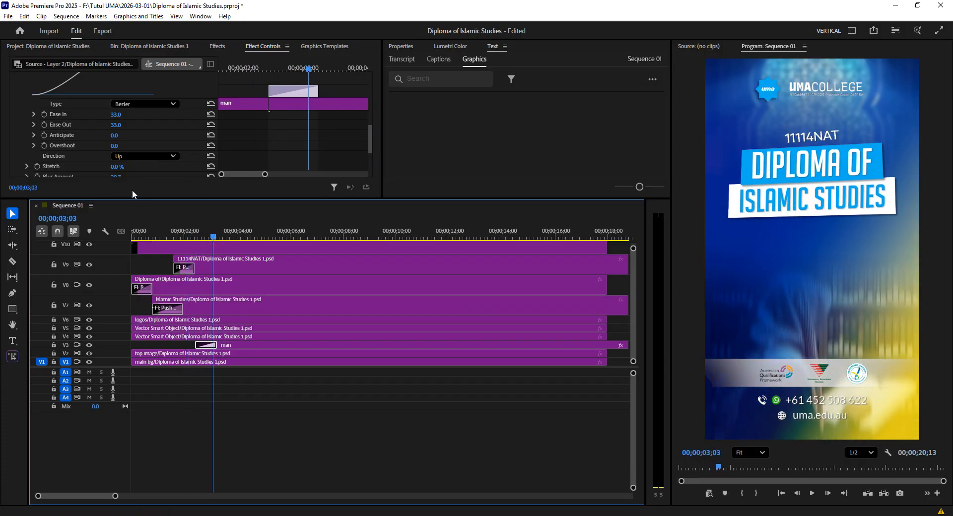
pyautogui.click(216, 238)
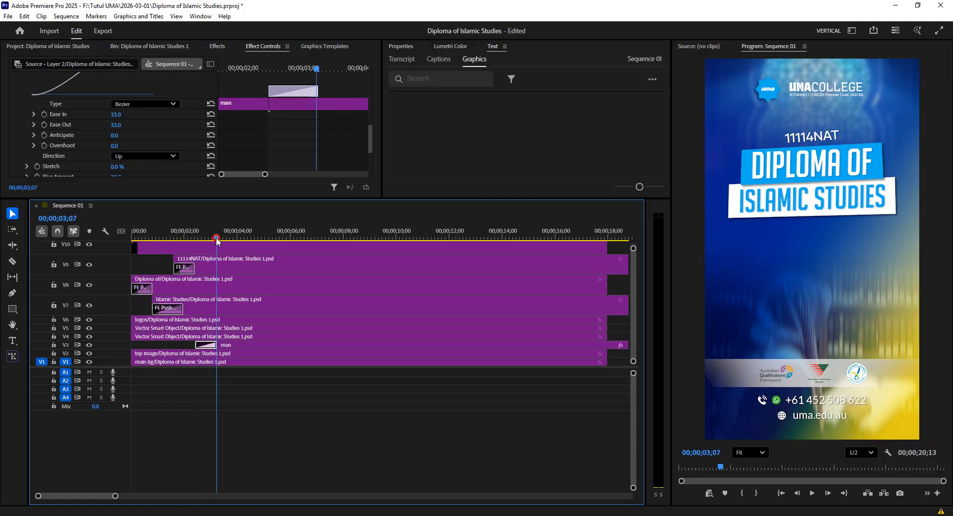
# Save the project and play the sequence from 00;00;00;00 to review the title and man entrances
pyautogui.click(290, 309)
pyautogui.hotkey('ctrl', 's')
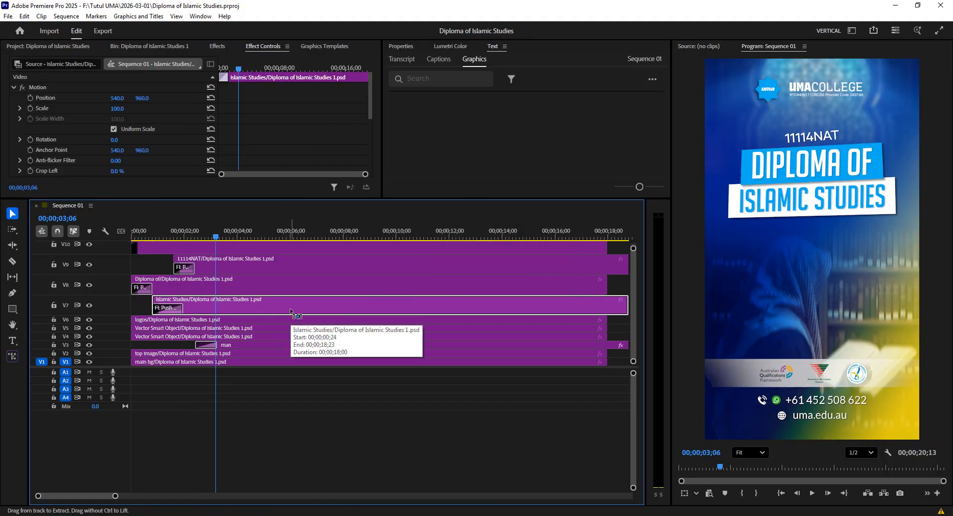
pyautogui.click(97, 246)
pyautogui.press('Home')
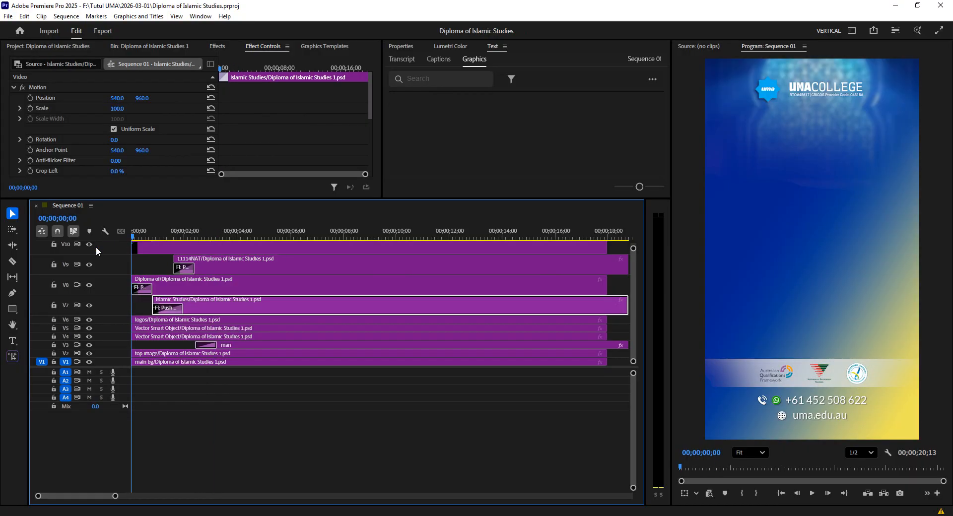
pyautogui.click(813, 493)
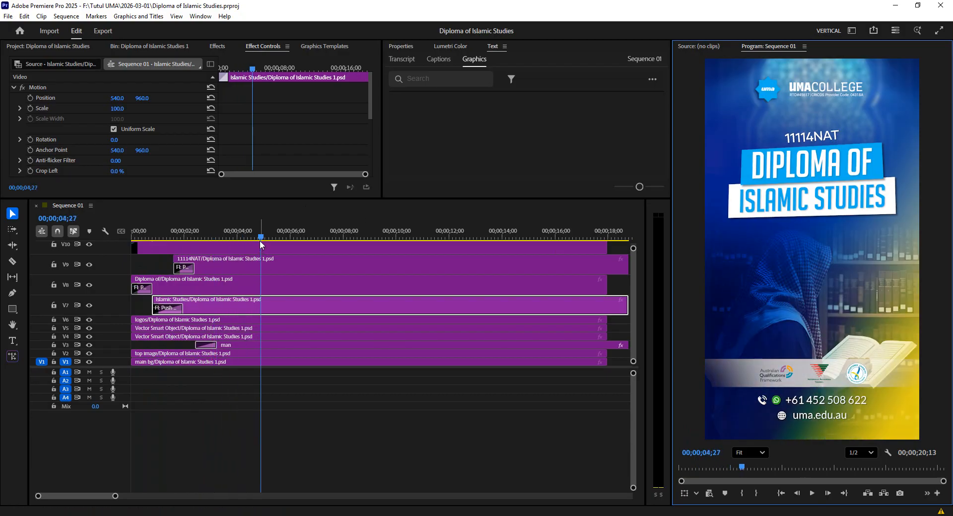
# Park the playhead at 00;00;03;07, where the man clip's transition ends, and enlarge the timeline area upward
pyautogui.moveTo(252, 237); pyautogui.dragTo(218, 254)
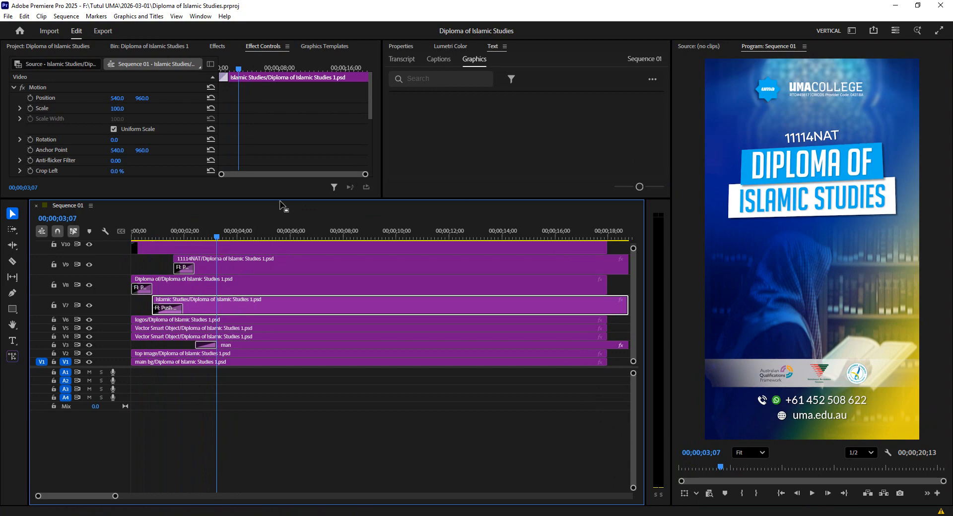
pyautogui.moveTo(282, 199); pyautogui.dragTo(281, 156)
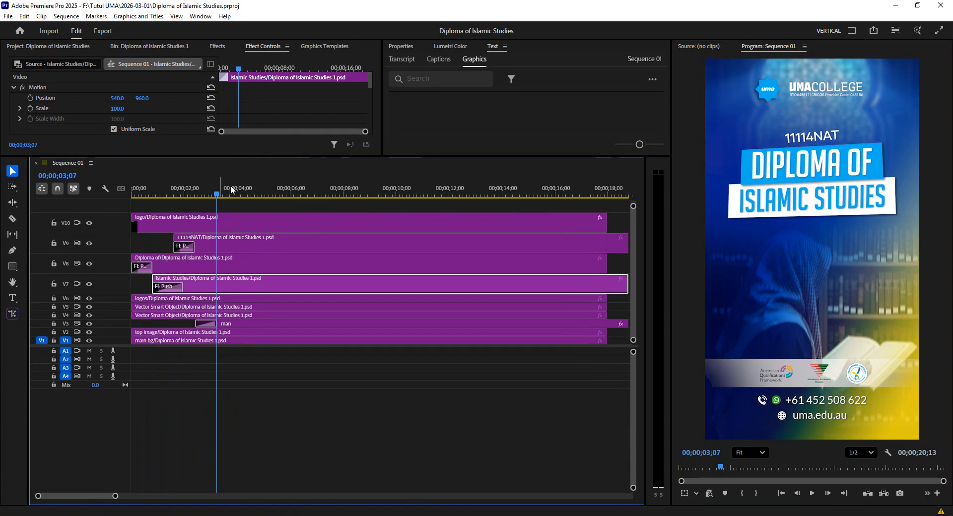
# Move the logo clip on V10 so it starts at 00;00;03;07, and give the effects area more height
pyautogui.click(148, 226)
pyautogui.moveTo(148, 226); pyautogui.dragTo(227, 230)
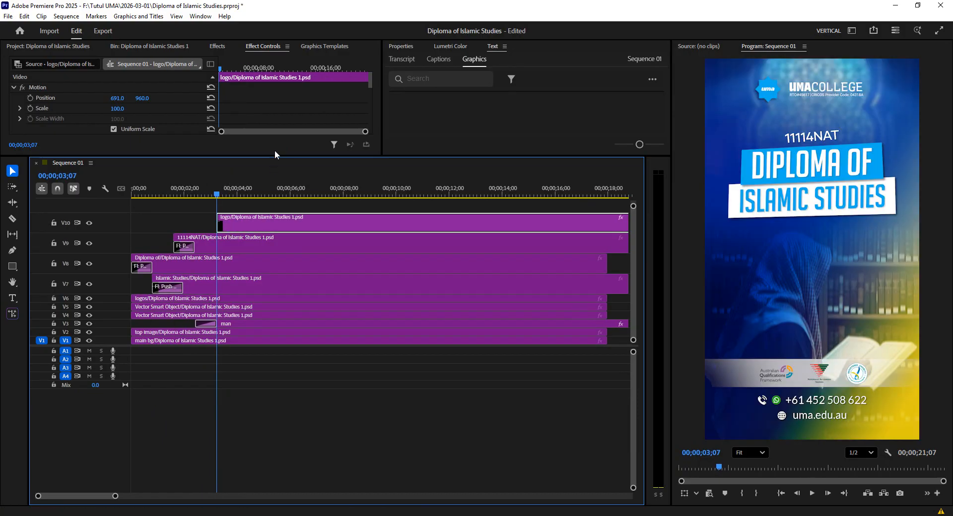
pyautogui.moveTo(275, 156); pyautogui.dragTo(279, 189)
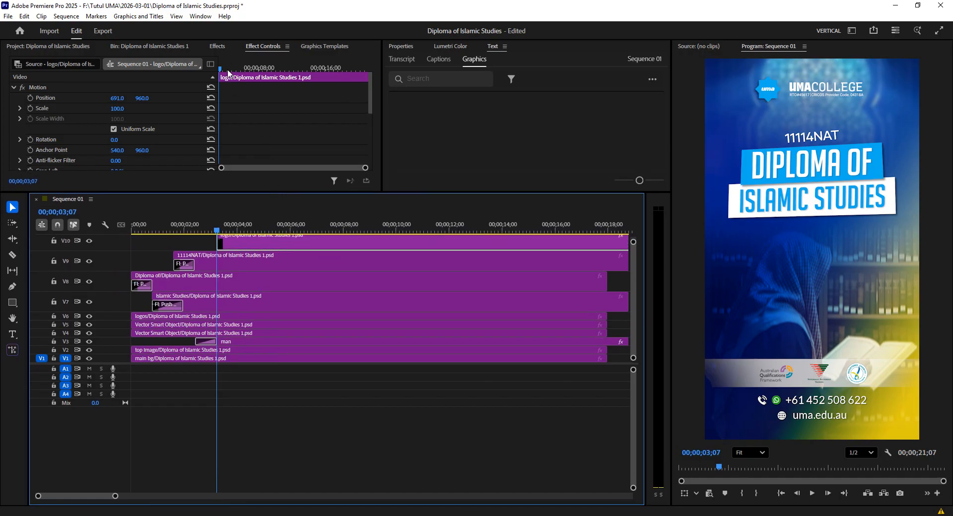
# Apply the FI: Push Impacts transition to the start of the logo clip on V10 and scrub to its end at 00;00;04;01
pyautogui.click(217, 47)
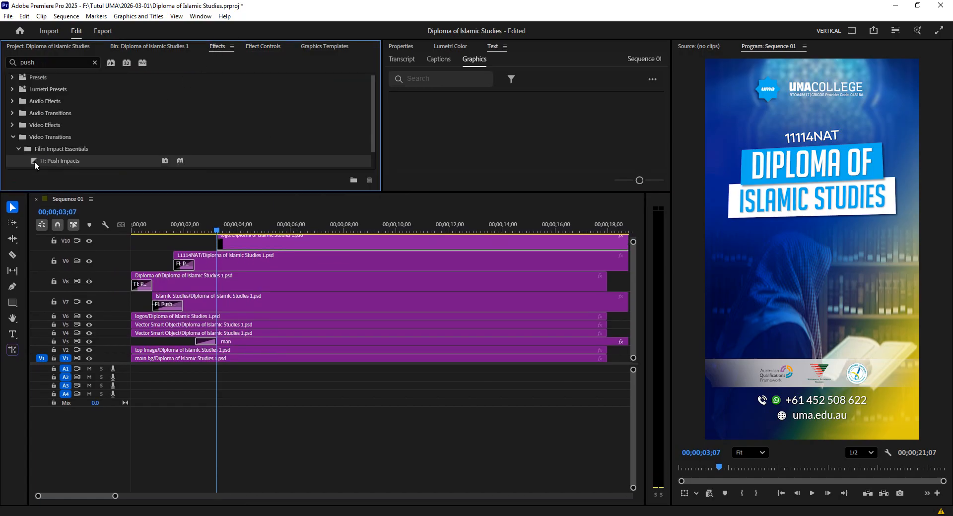
pyautogui.moveTo(202, 213); pyautogui.dragTo(238, 236)
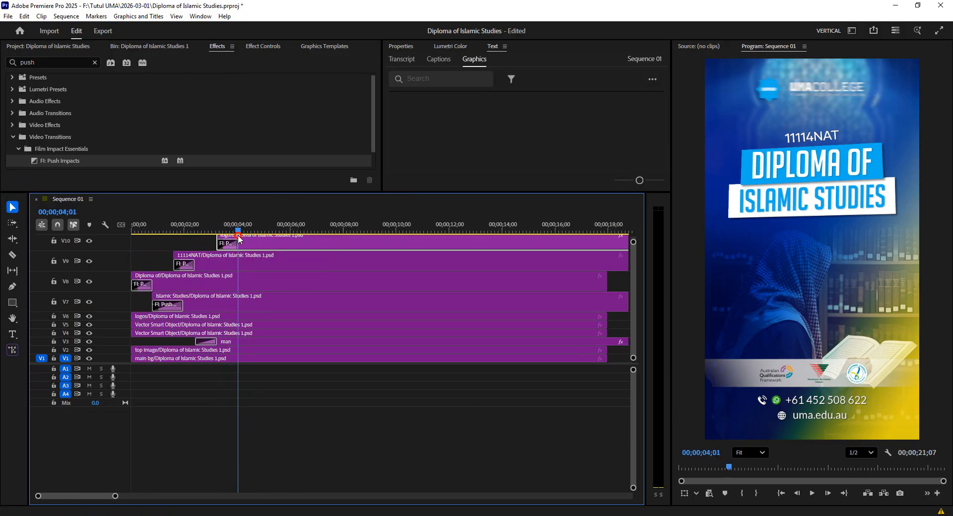
pyautogui.scroll(-2, 228, 163)
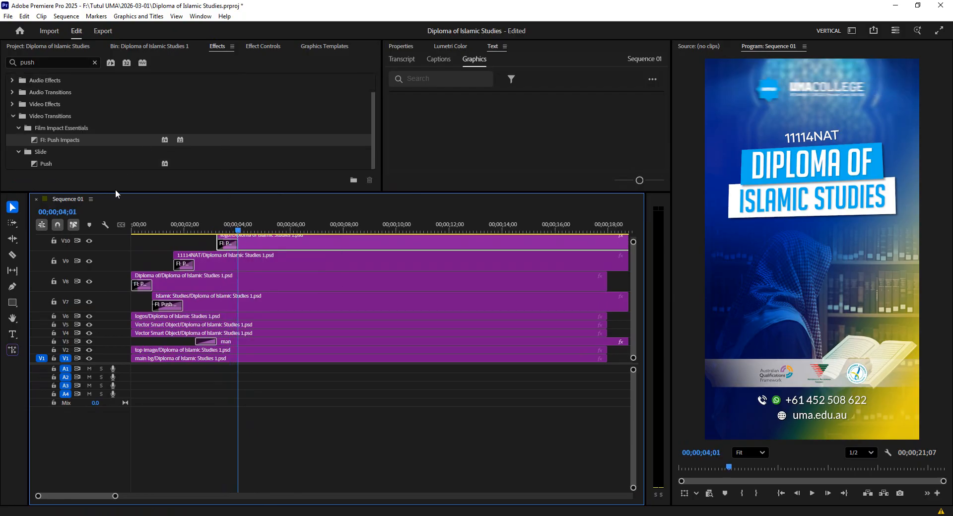
# Set the Direction of the logo clip's FI: Push Impacts transition to Down
pyautogui.click(263, 46)
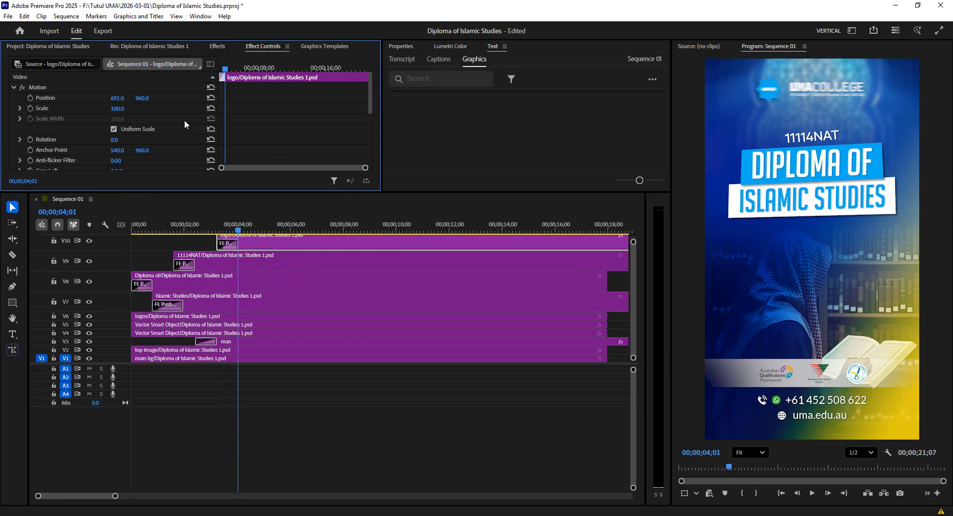
pyautogui.scroll(-8, 181, 121)
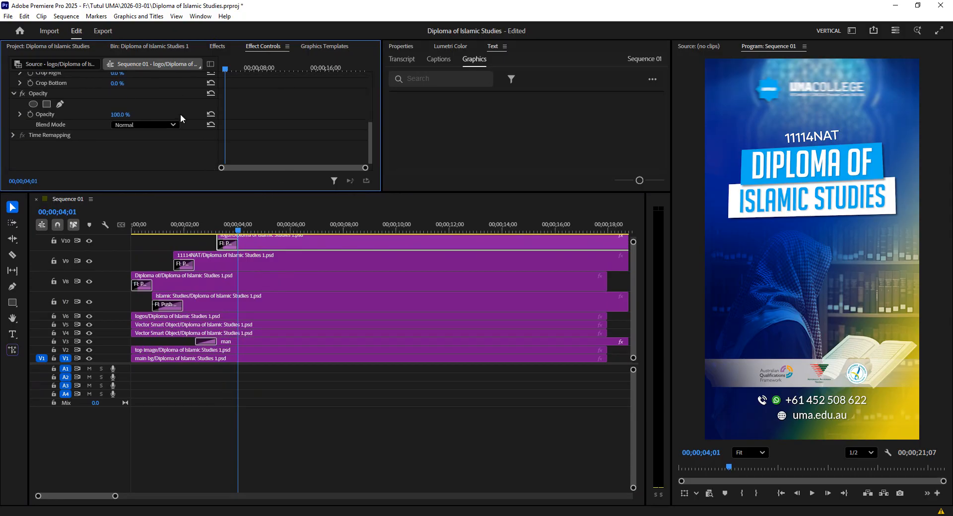
pyautogui.scroll(3, 157, 117)
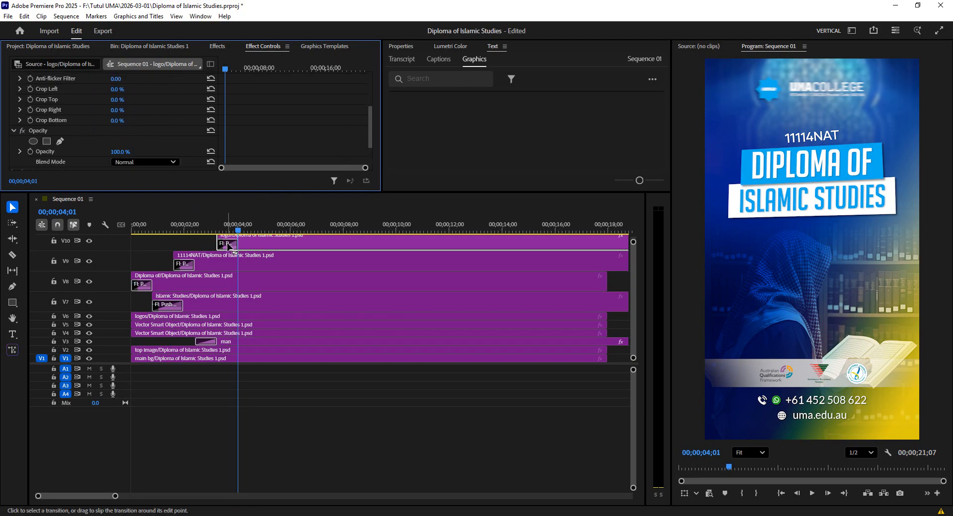
pyautogui.click(229, 245)
pyautogui.scroll(-3, 132, 129)
pyautogui.scroll(3, 129, 127)
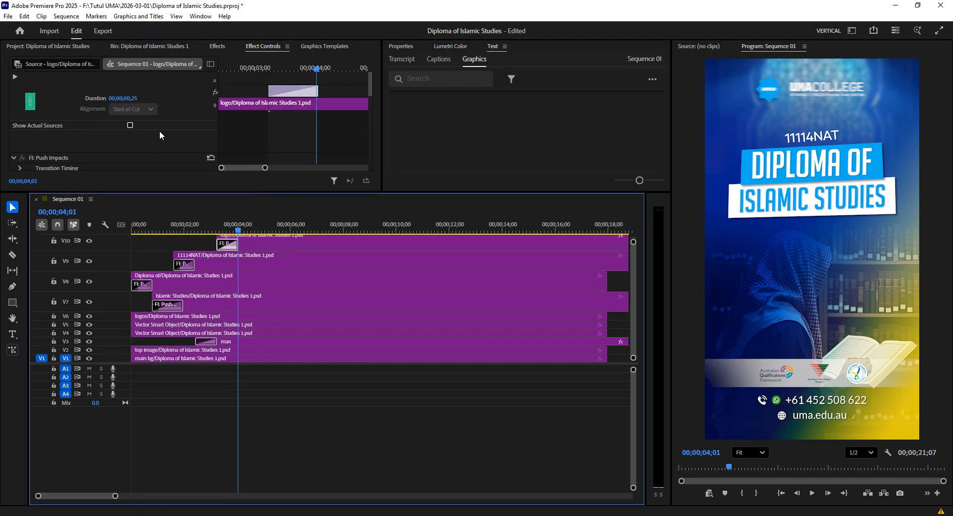
pyautogui.scroll(-4, 134, 126)
pyautogui.scroll(-5, 141, 123)
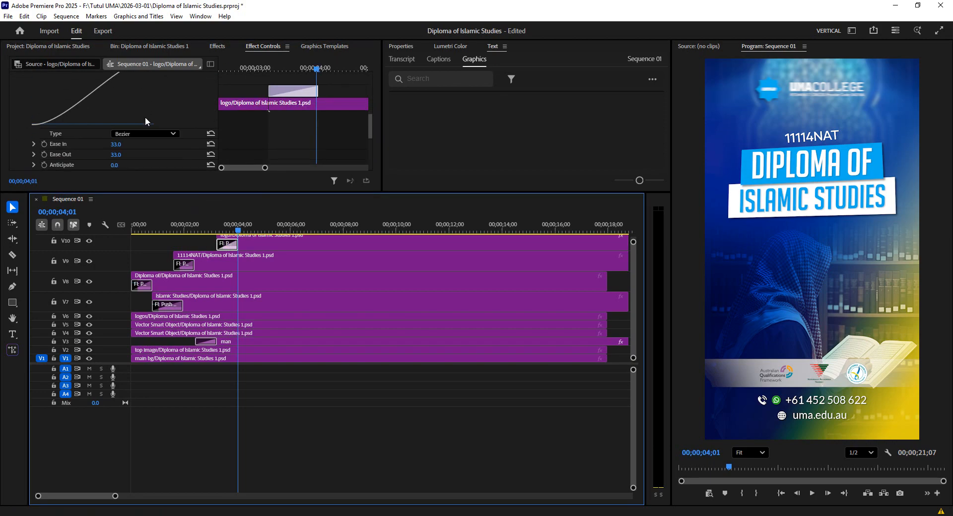
pyautogui.scroll(-2, 167, 114)
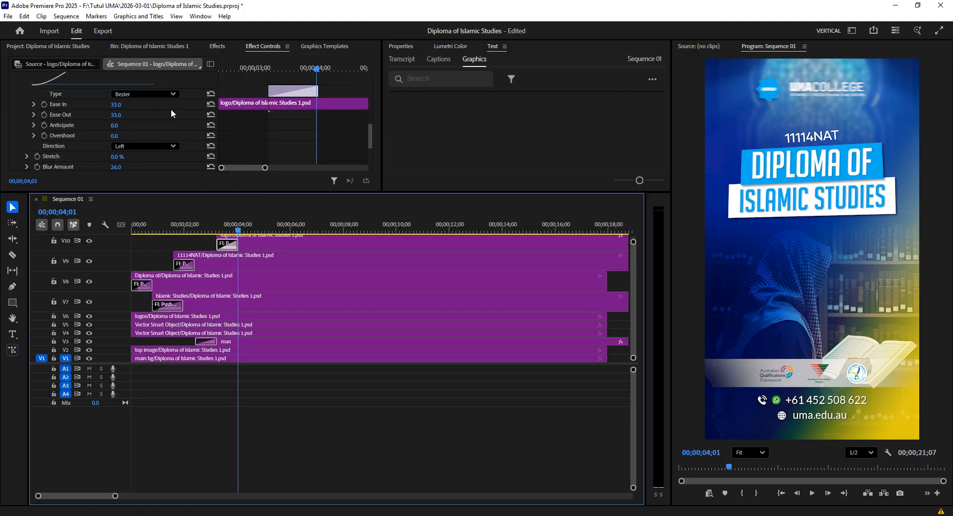
pyautogui.scroll(-2, 124, 128)
pyautogui.scroll(1, 139, 109)
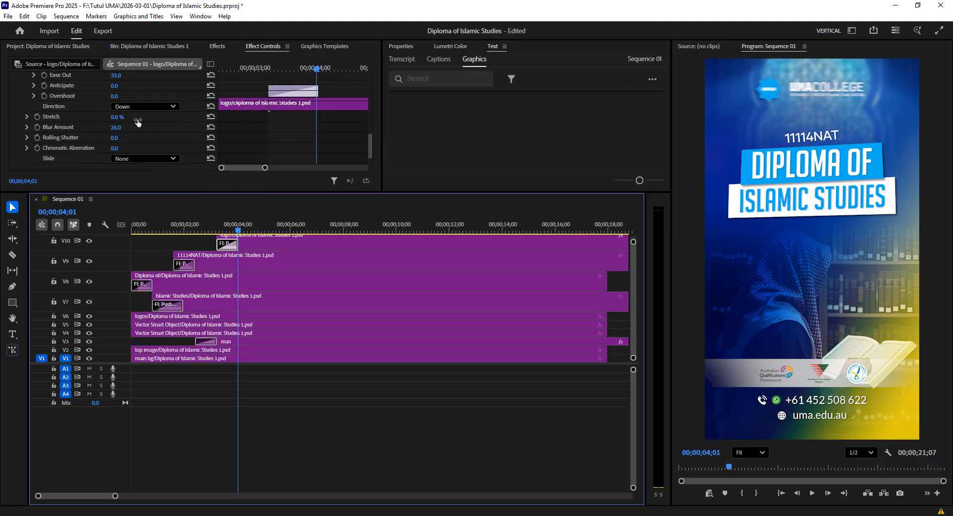
pyautogui.click(138, 107)
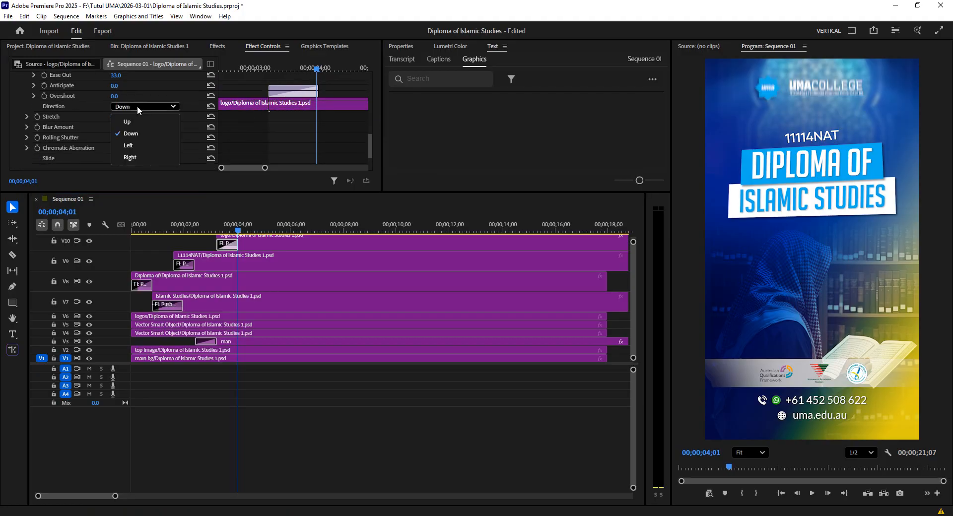
pyautogui.click(131, 135)
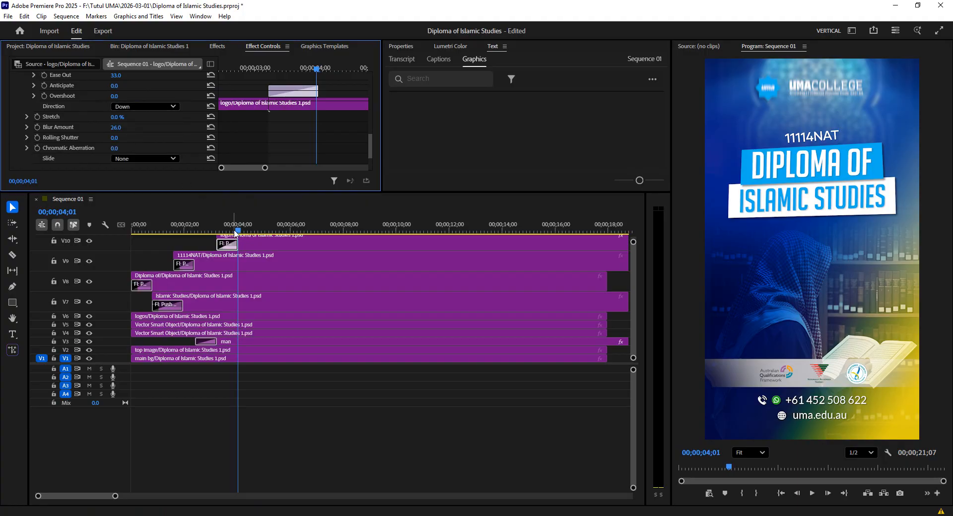
# Scrub through the logo's entrance, return the playhead to 00;00;04;01, and save the project
pyautogui.click(229, 231)
pyautogui.moveTo(230, 232)
pyautogui.mouseDown()
pyautogui.moveTo(213, 233)
pyautogui.moveTo(247, 242)
pyautogui.moveTo(237, 242)
pyautogui.mouseUp()
pyautogui.hotkey('ctrl', 's')
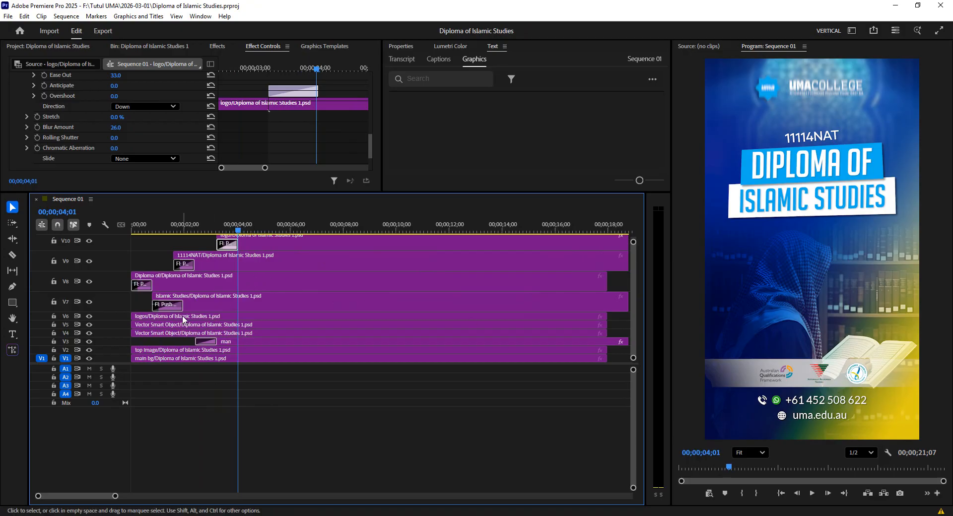
# Move the logos clip on V6 so it starts at 00;00;04;01, and save the project
pyautogui.click(184, 318)
pyautogui.moveTo(146, 323); pyautogui.dragTo(250, 320)
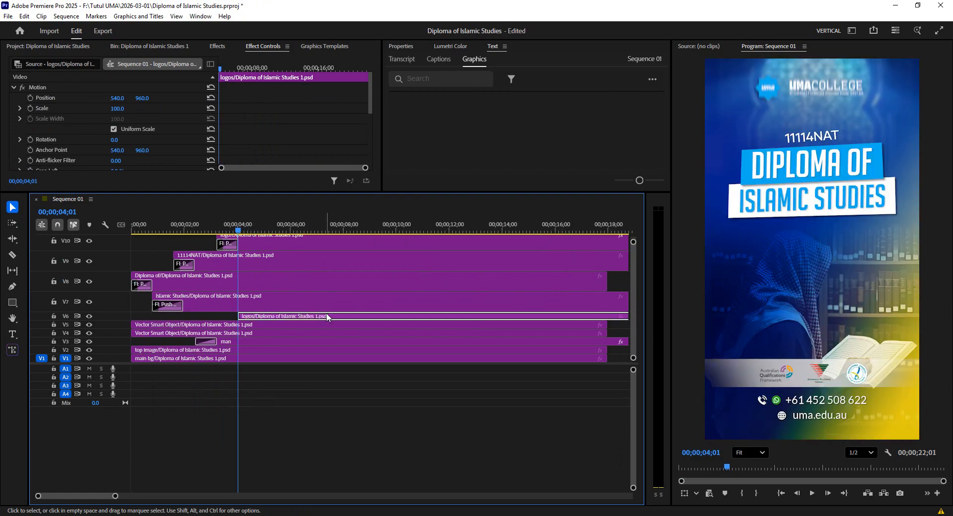
pyautogui.hotkey('ctrl', 's')
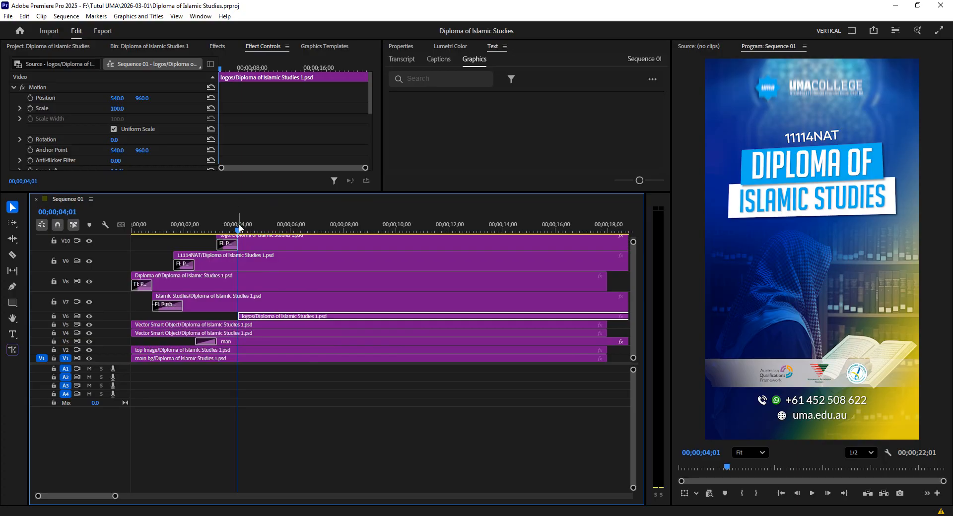
# Add an Opacity keyframe of 100% to the logos clip at 00;00;04;24
pyautogui.moveTo(239, 231); pyautogui.dragTo(259, 232)
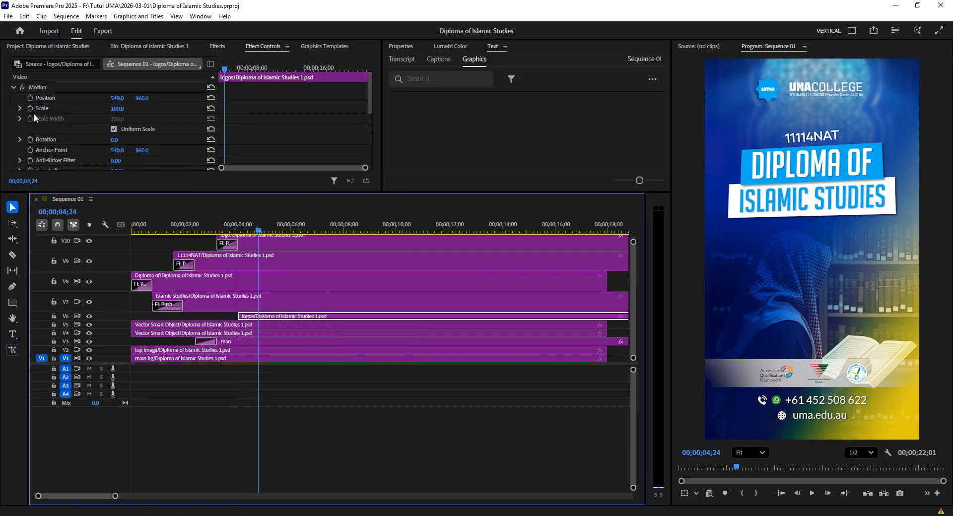
pyautogui.scroll(-5, 61, 138)
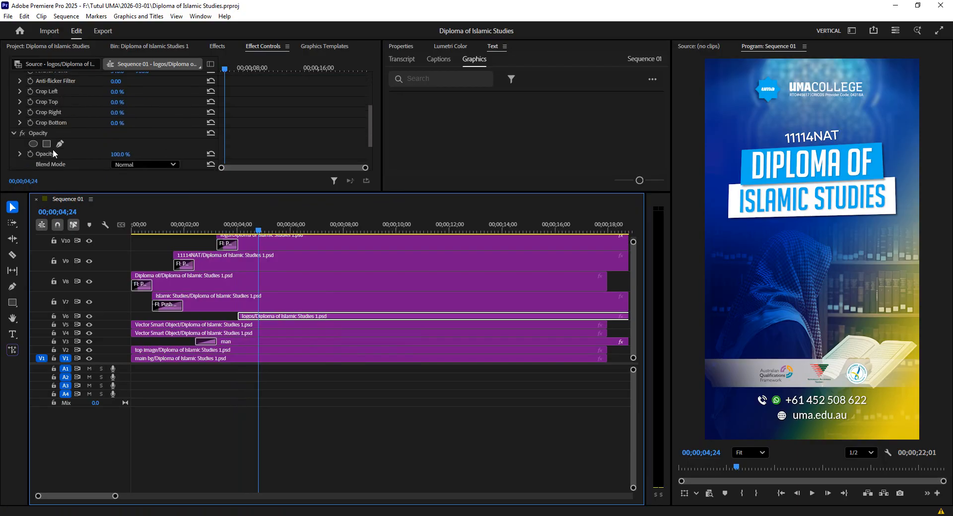
pyautogui.scroll(-2, 30, 134)
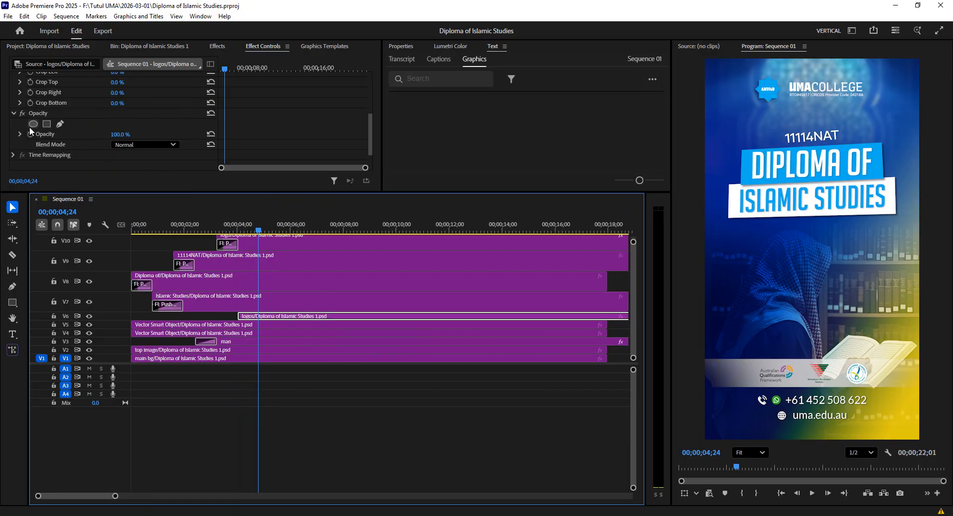
pyautogui.moveTo(41, 192); pyautogui.dragTo(38, 219)
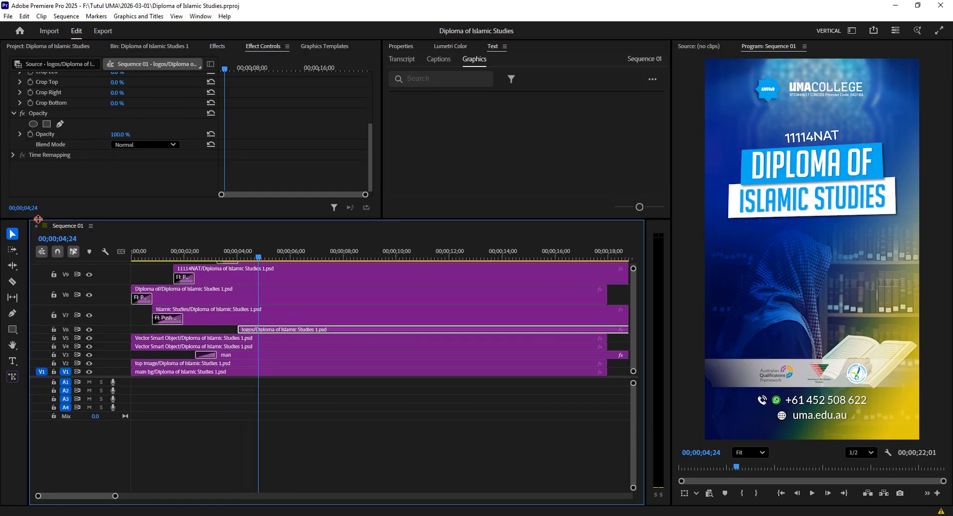
pyautogui.click(30, 134)
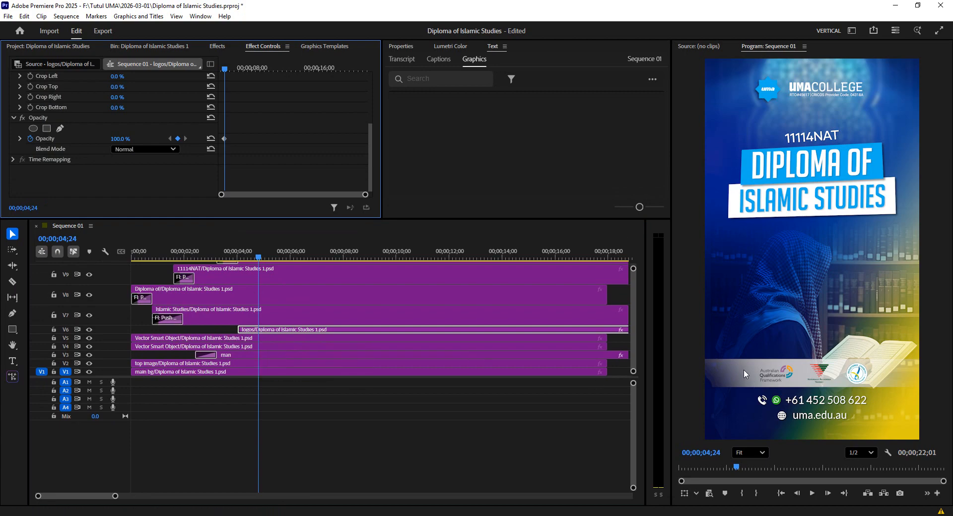
# Set the logos clip's Opacity to 0% at 00;00;04;02, near the clip's start
pyautogui.moveTo(258, 257); pyautogui.dragTo(240, 258)
pyautogui.click(122, 139)
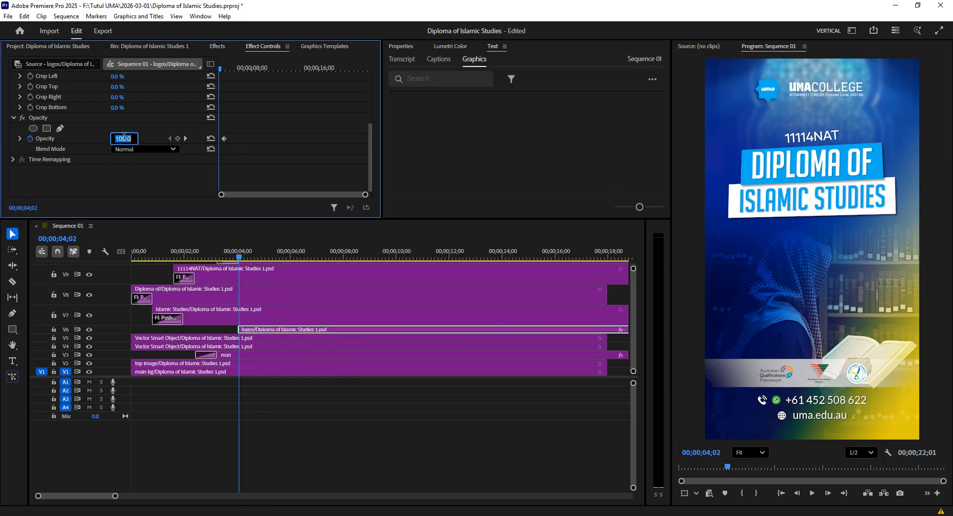
pyautogui.write('0')
pyautogui.press('Return')
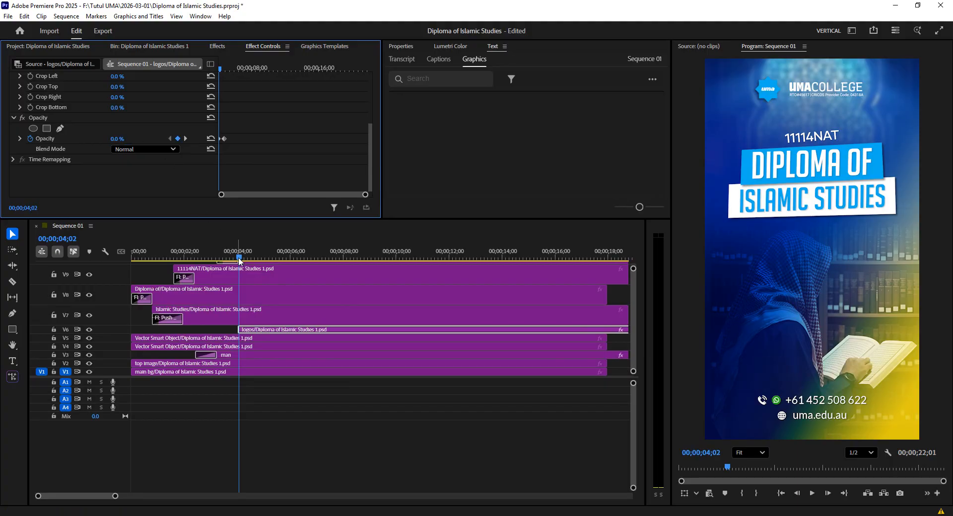
# Scrub through the logos fade-in, apply Ease In to its Opacity keyframes, and inspect the resulting curve
pyautogui.moveTo(238, 258); pyautogui.dragTo(260, 271)
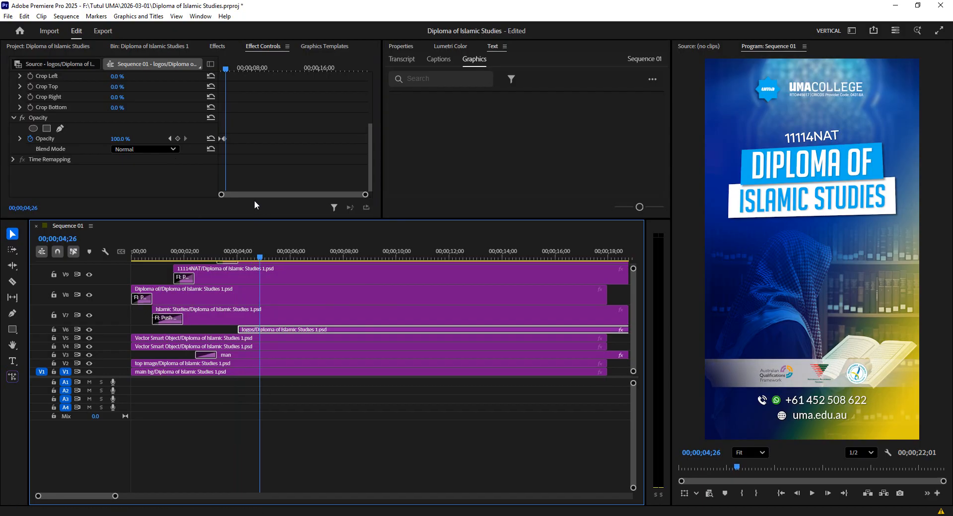
pyautogui.click(224, 138)
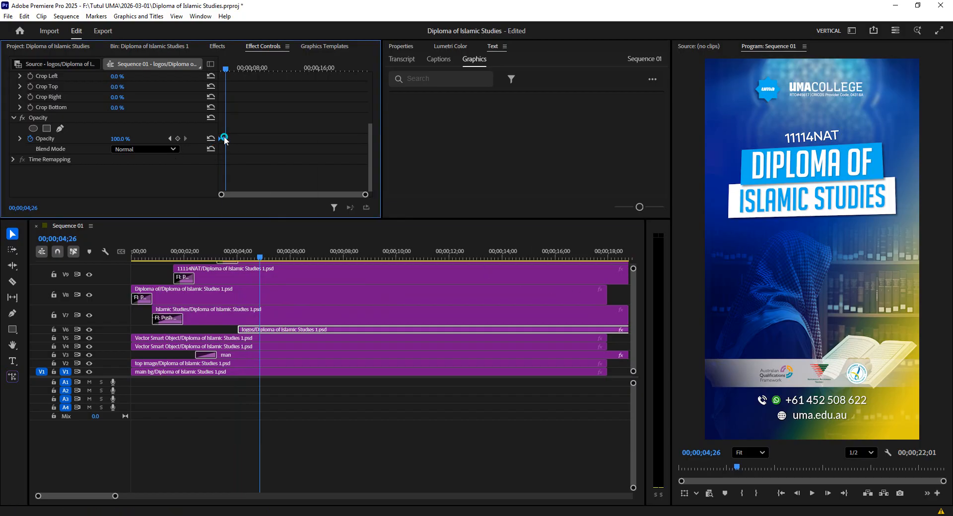
pyautogui.rightClick(225, 138)
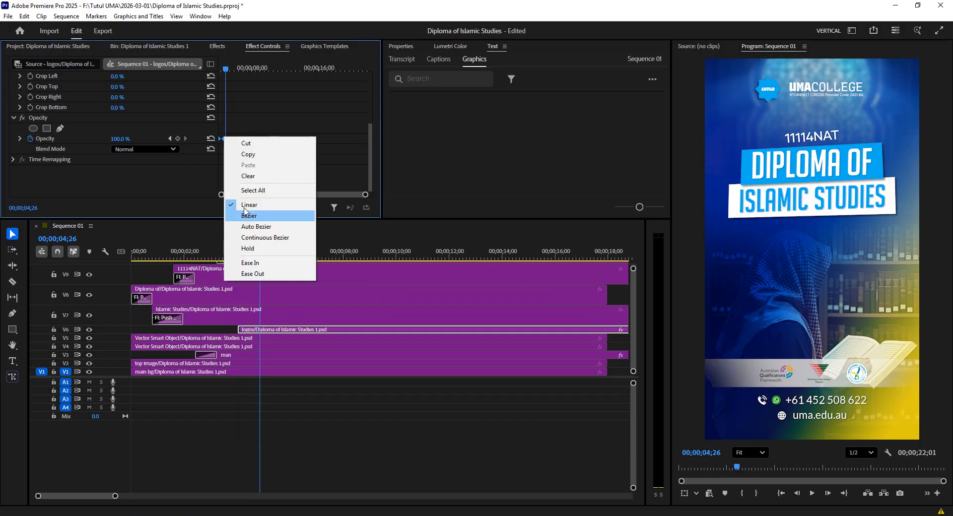
pyautogui.click(245, 263)
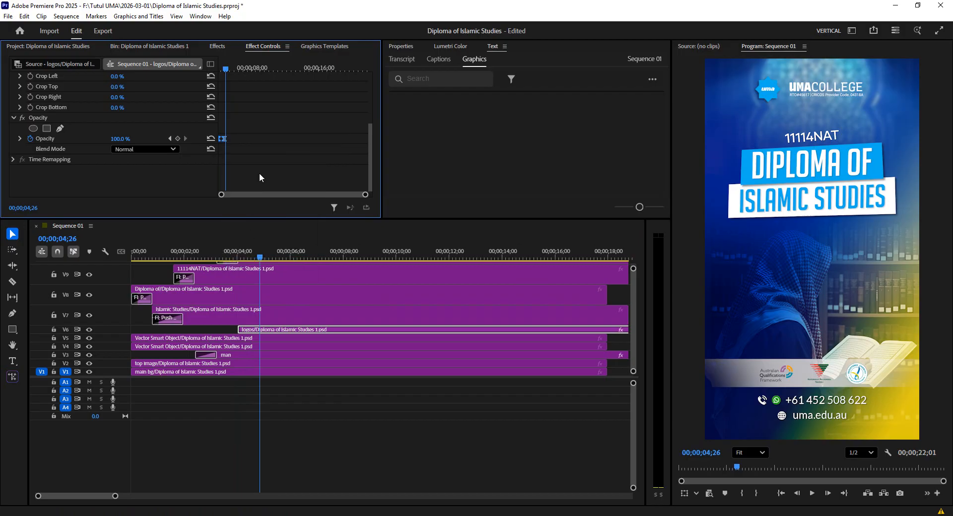
pyautogui.click(20, 138)
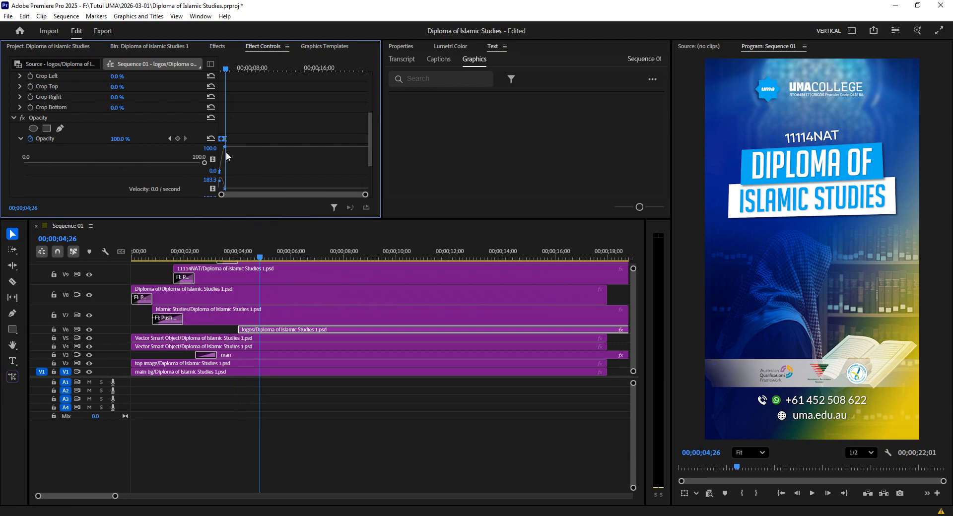
pyautogui.click(20, 139)
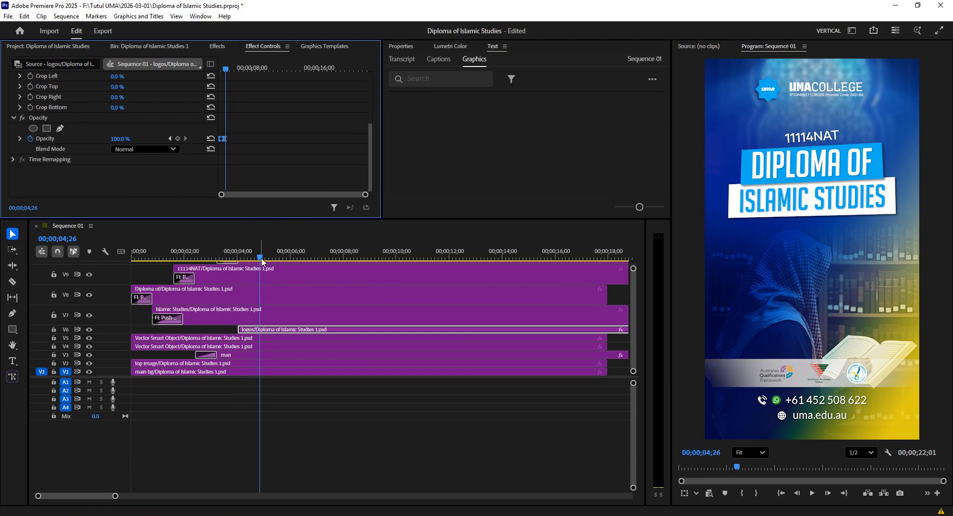
# Play the sequence from 00;00;00;00 to review the entrances through the logos fade-in
pyautogui.moveTo(261, 258); pyautogui.dragTo(88, 269)
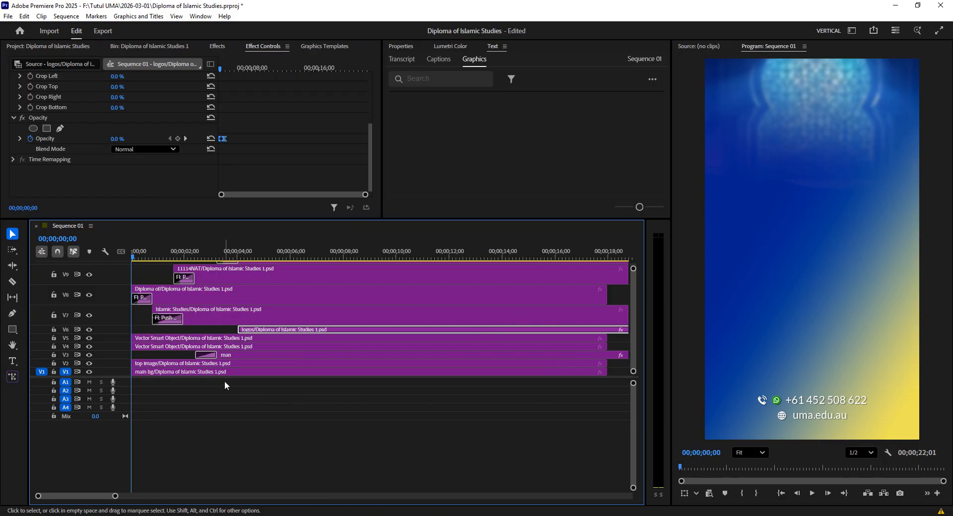
pyautogui.press('space')
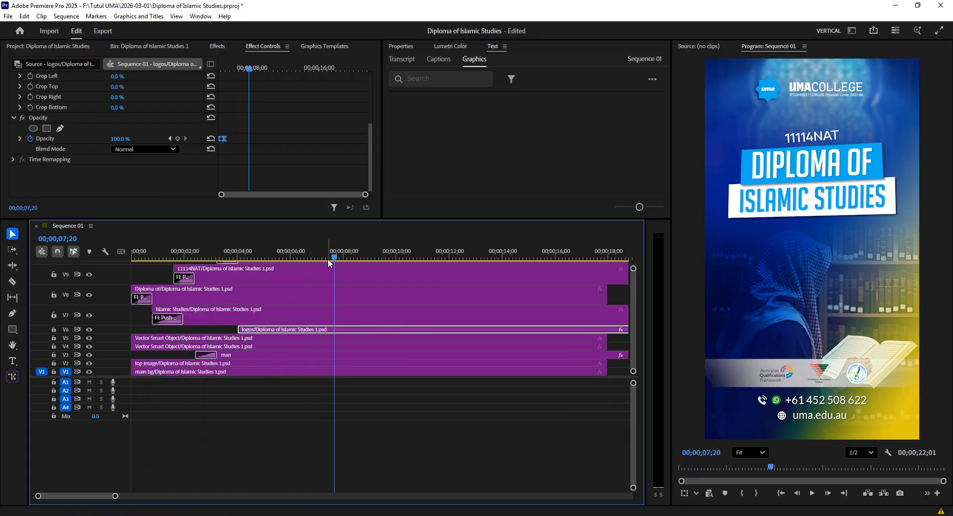
# Save the project and move the Vector Smart Object clip on V5 so it starts at 00;00;04;25
pyautogui.moveTo(335, 260); pyautogui.dragTo(260, 277)
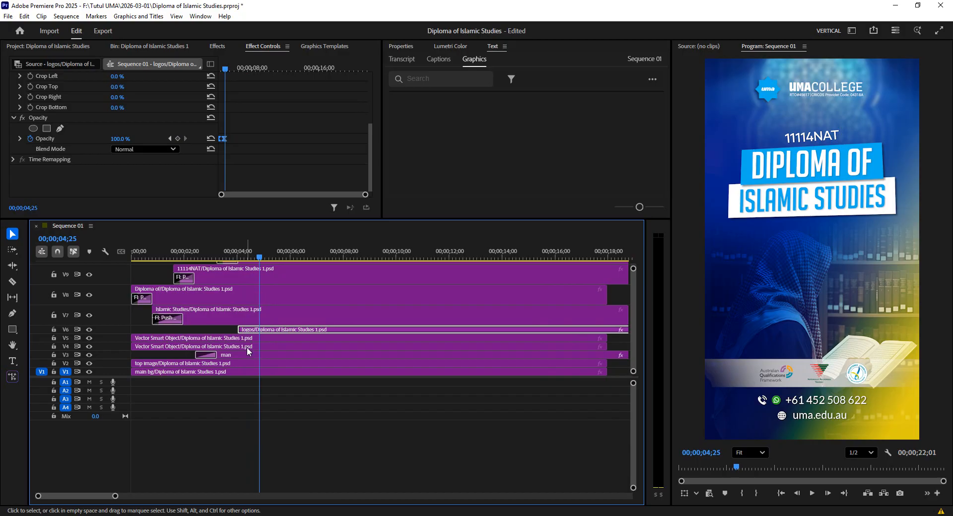
pyautogui.hotkey('ctrl', 's')
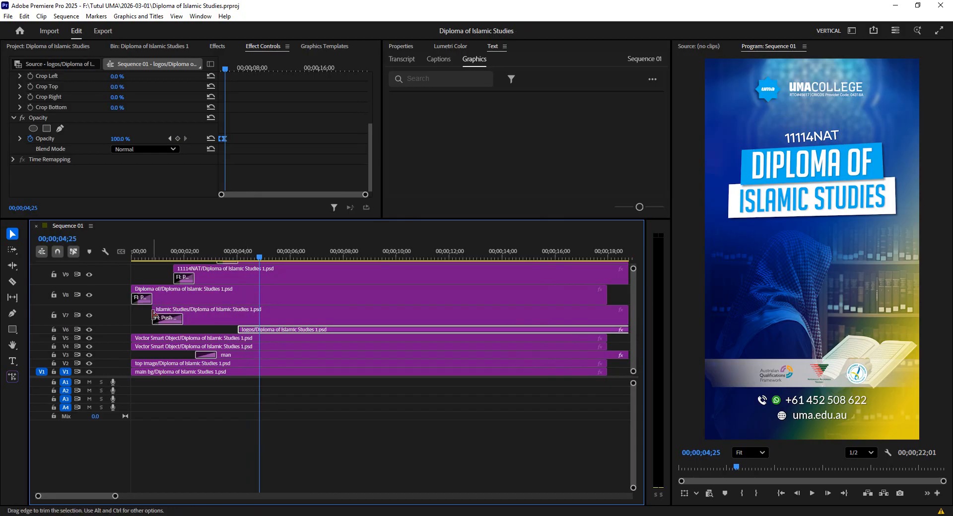
pyautogui.click(158, 338)
pyautogui.moveTo(149, 343); pyautogui.dragTo(270, 343)
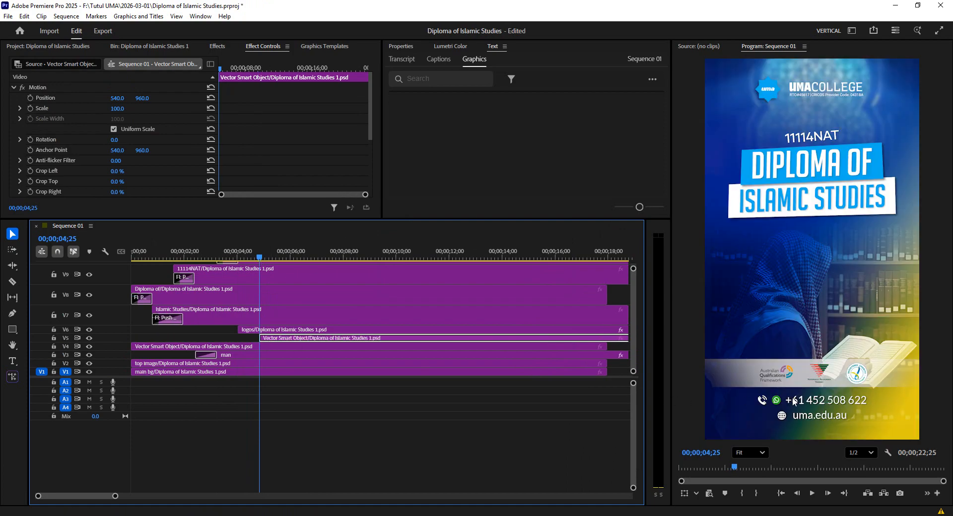
# Shift the V4 Vector Smart Object clip to start after the V5 one, and add FI: Push Impacts to the V5 clip's start
pyautogui.moveTo(169, 347); pyautogui.dragTo(324, 353)
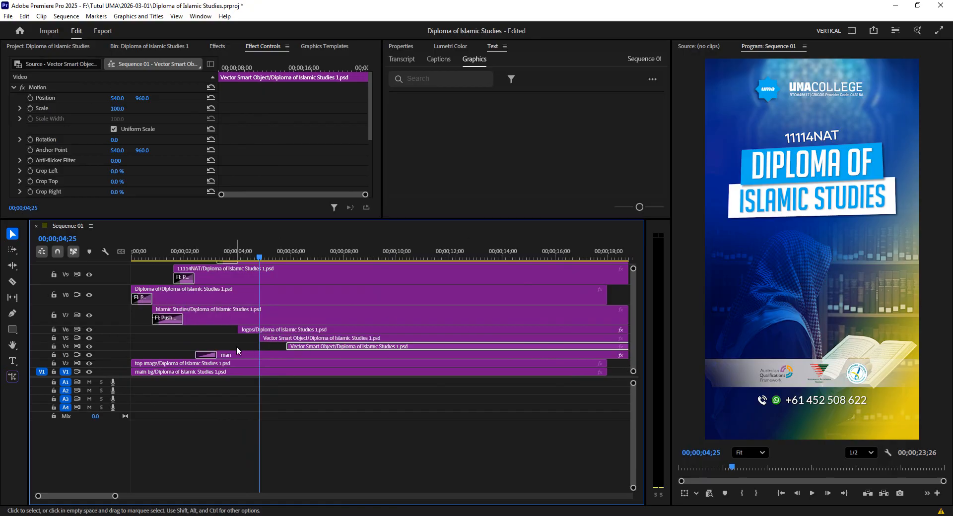
pyautogui.click(270, 339)
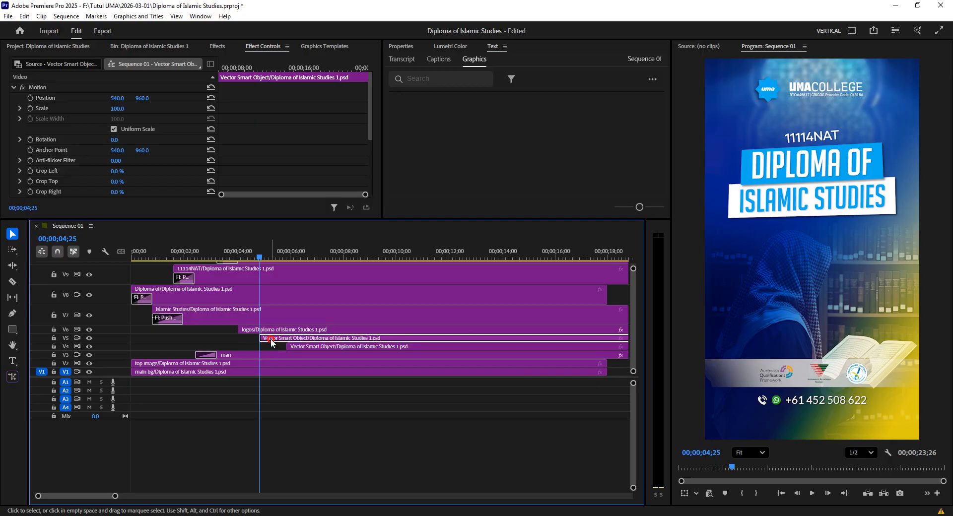
pyautogui.click(219, 46)
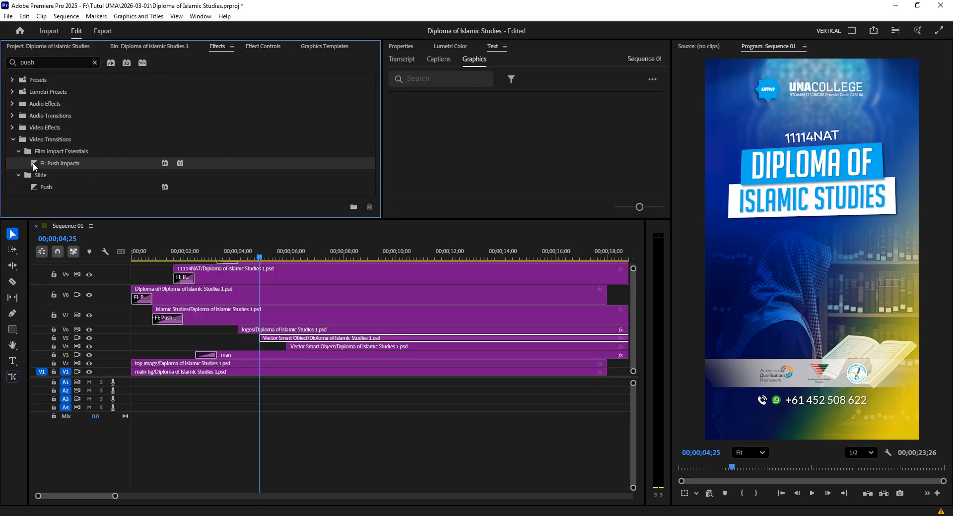
pyautogui.moveTo(159, 207); pyautogui.dragTo(268, 338)
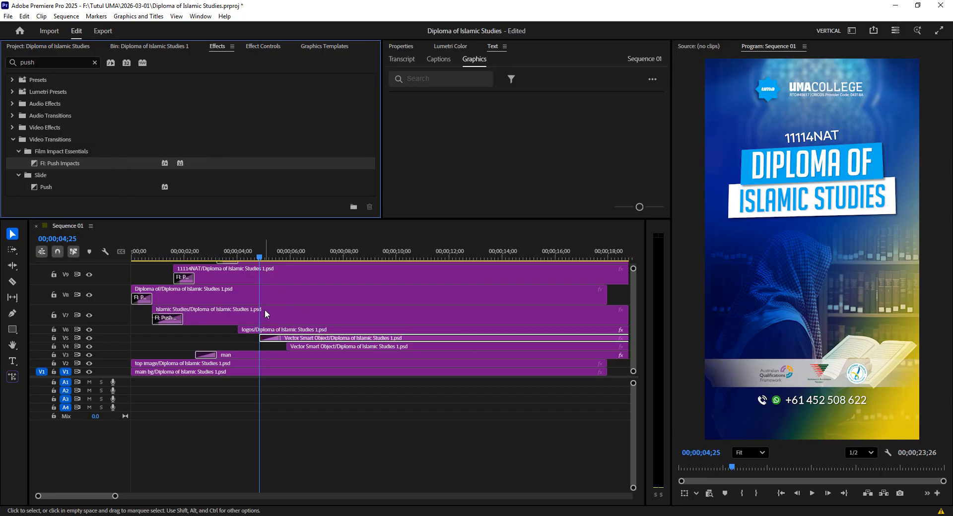
pyautogui.click(256, 256)
pyautogui.moveTo(259, 262)
pyautogui.mouseDown()
pyautogui.moveTo(283, 258)
pyautogui.moveTo(276, 258)
pyautogui.mouseUp()
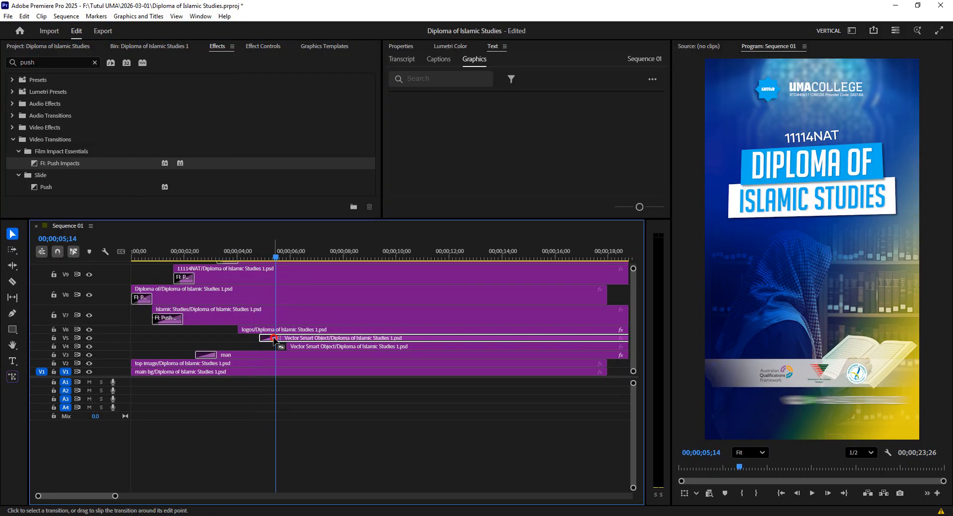
# Set the Direction of the FI: Push Impacts transition on the V5 clip to Up
pyautogui.click(271, 338)
pyautogui.click(262, 46)
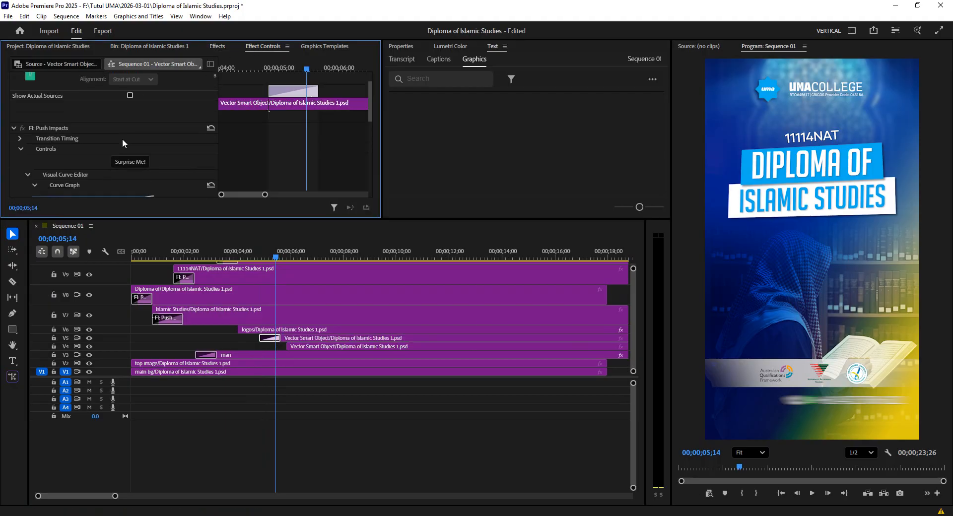
pyautogui.scroll(-5, 122, 139)
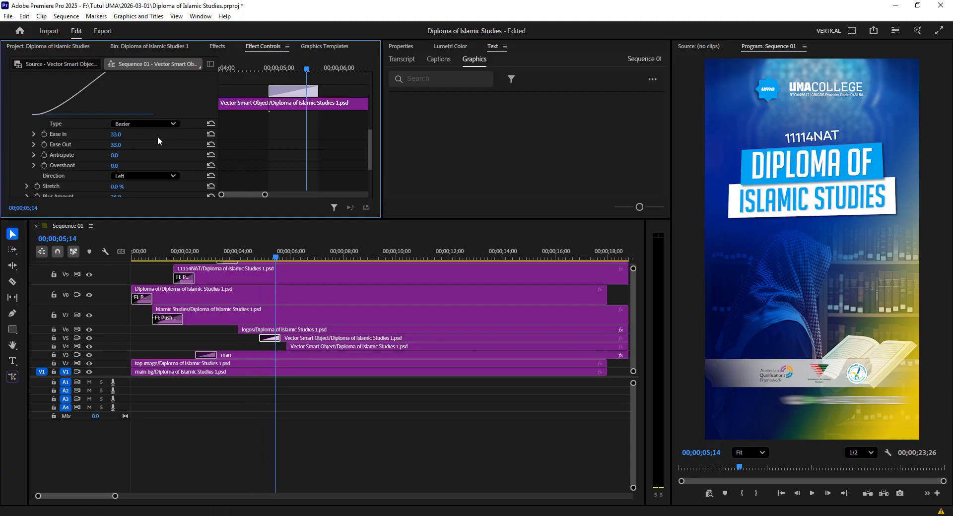
pyautogui.scroll(-1, 144, 161)
pyautogui.click(149, 157)
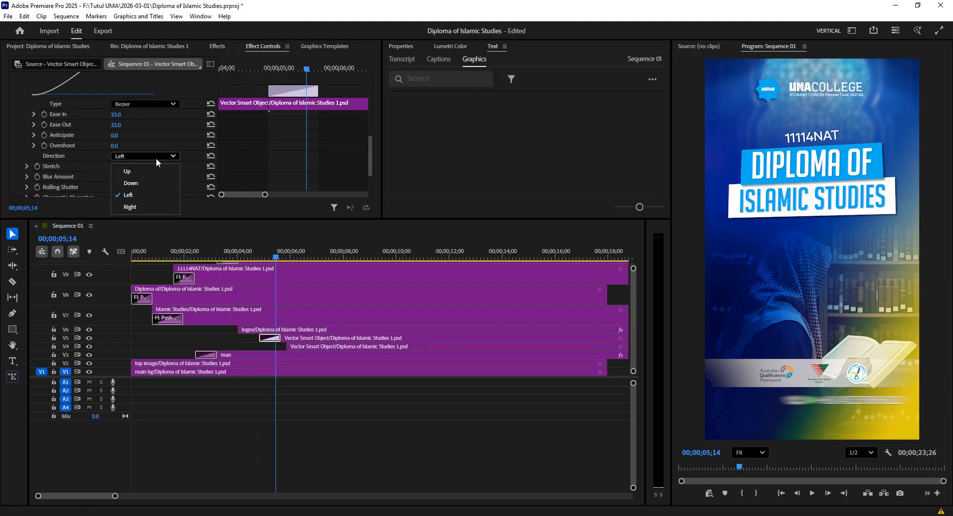
pyautogui.click(135, 172)
# Move the V4 Vector Smart Object clip to start at 00;00;05;19 and add the FI: Push Impacts transition to its start
pyautogui.moveTo(276, 258)
pyautogui.mouseDown()
pyautogui.moveTo(252, 263)
pyautogui.moveTo(281, 270)
pyautogui.mouseUp()
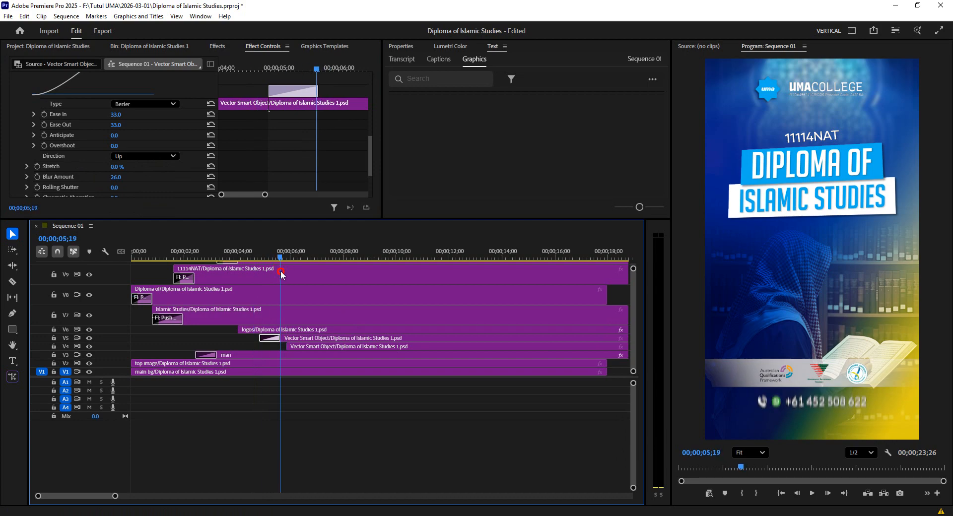
pyautogui.moveTo(326, 344); pyautogui.dragTo(313, 346)
pyautogui.click(213, 47)
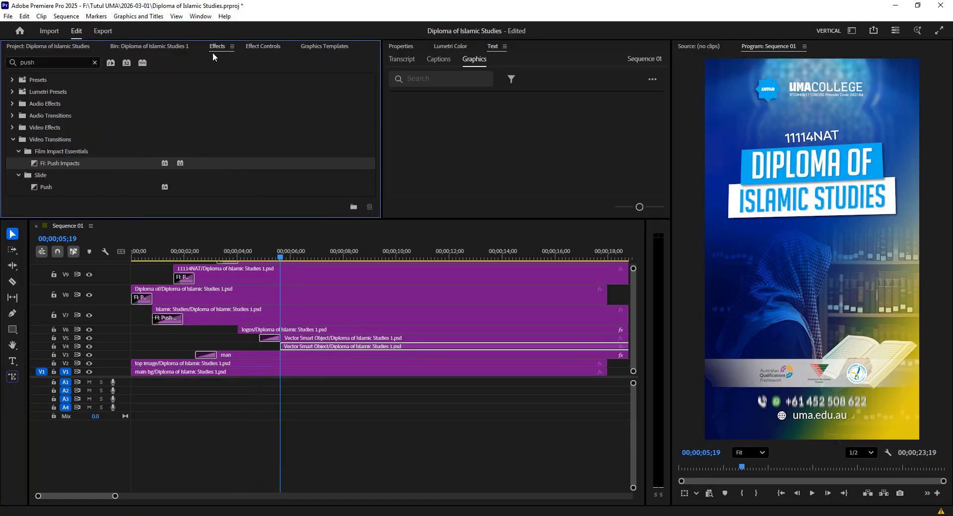
pyautogui.moveTo(36, 168); pyautogui.dragTo(284, 348)
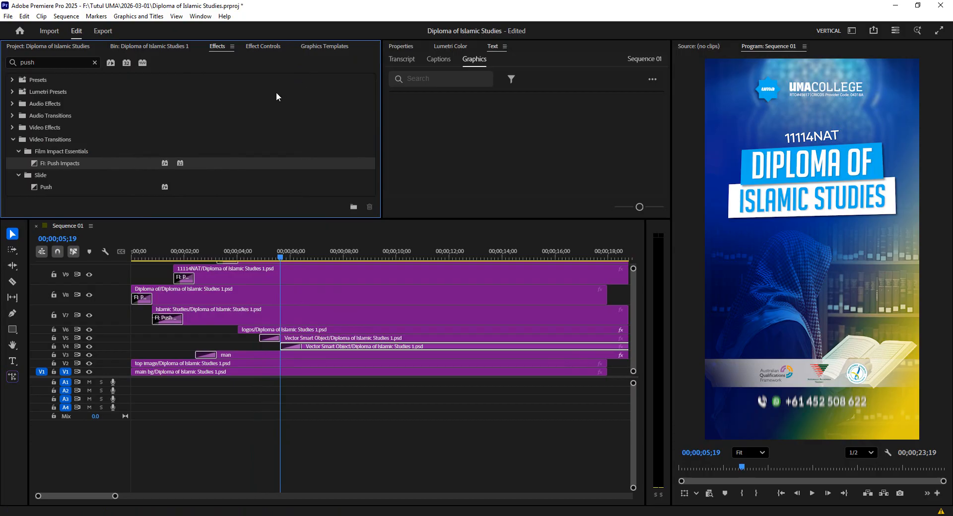
# Set the Direction of the FI: Push Impacts transition on the V4 clip to Up
pyautogui.click(292, 347)
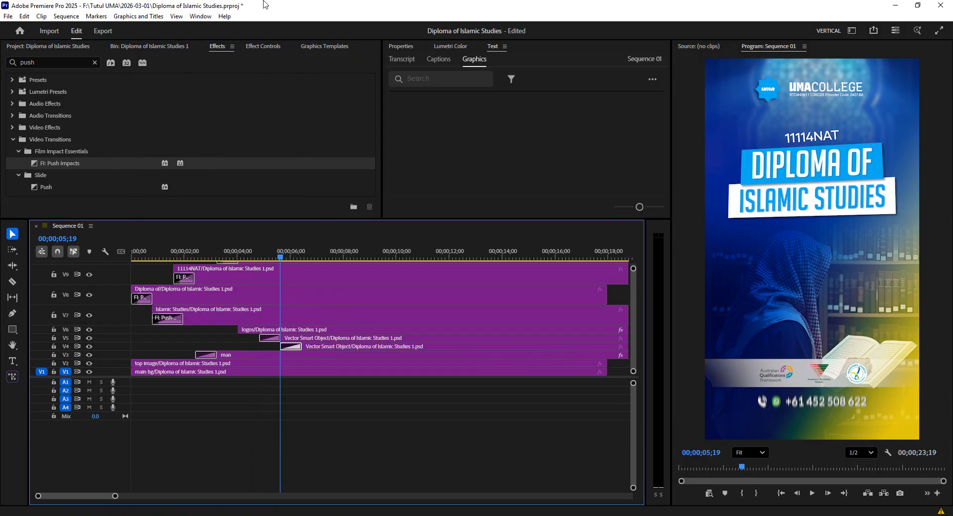
pyautogui.click(255, 47)
pyautogui.scroll(-6, 133, 142)
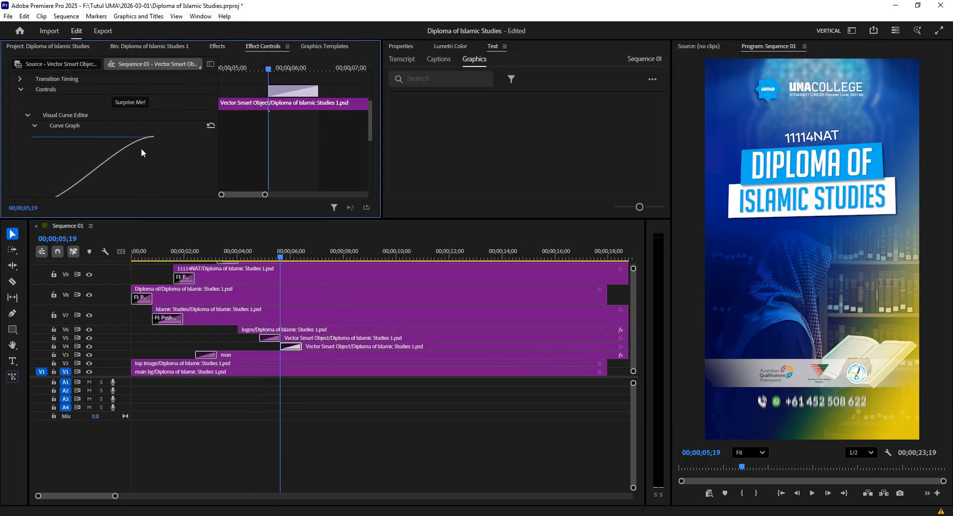
pyautogui.scroll(-2, 141, 144)
pyautogui.click(130, 155)
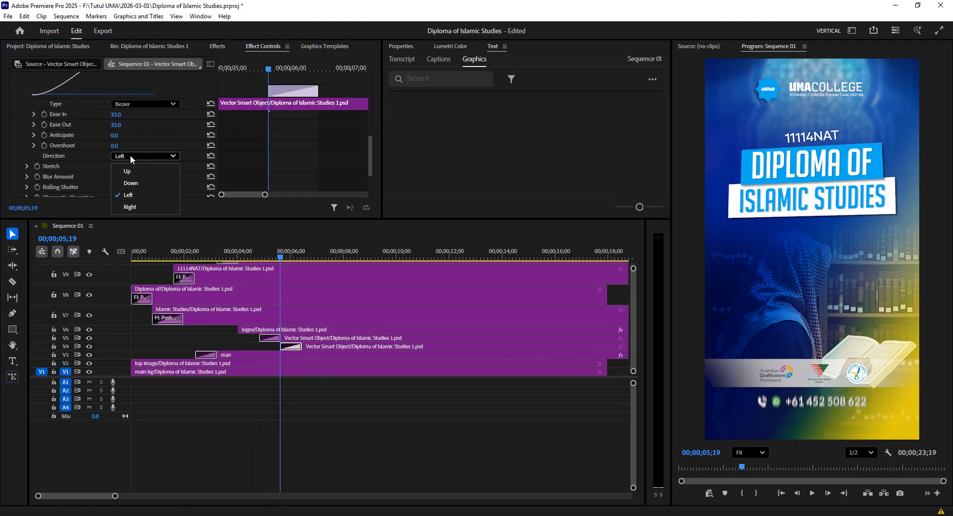
pyautogui.click(133, 170)
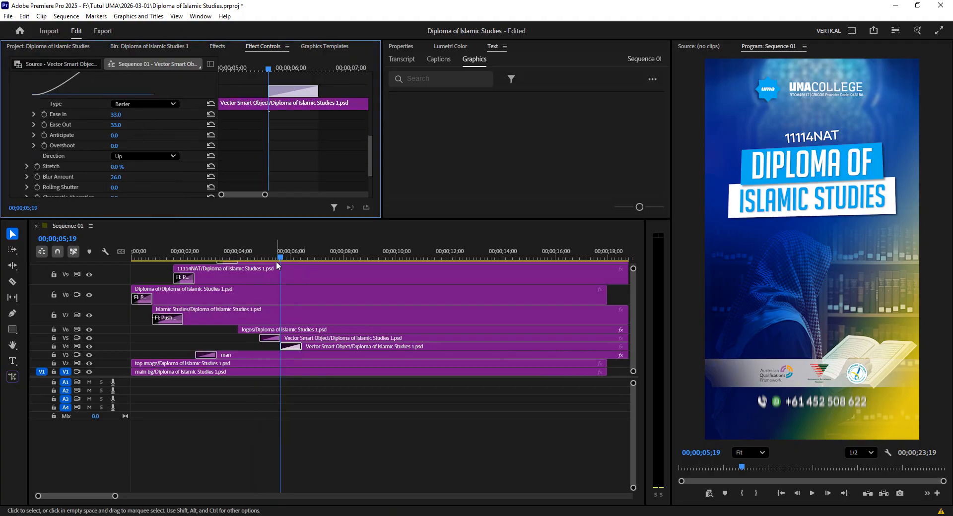
# Save the project, play the sequence from 00;00;00;00 through the contact line entrances, and return the playhead to 00;00;06;14
pyautogui.moveTo(279, 257); pyautogui.dragTo(112, 264)
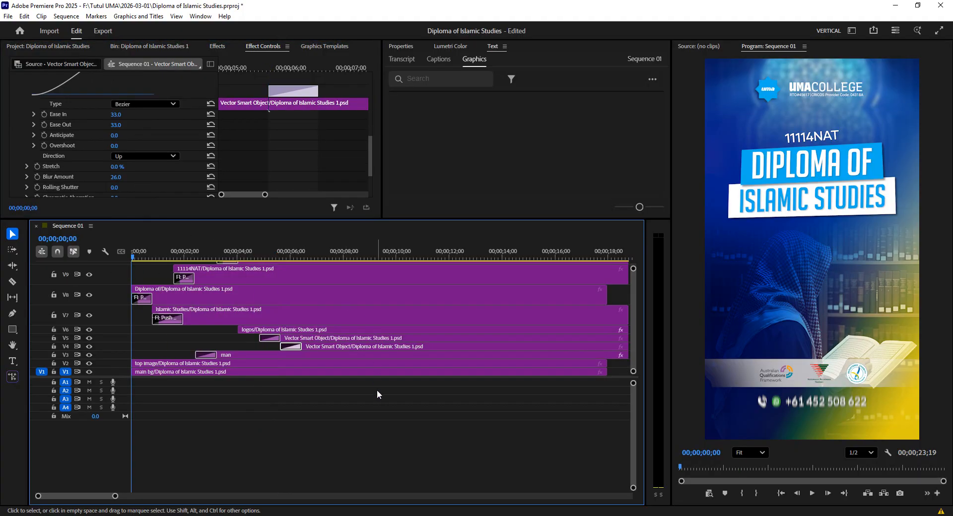
pyautogui.hotkey('ctrl', 's')
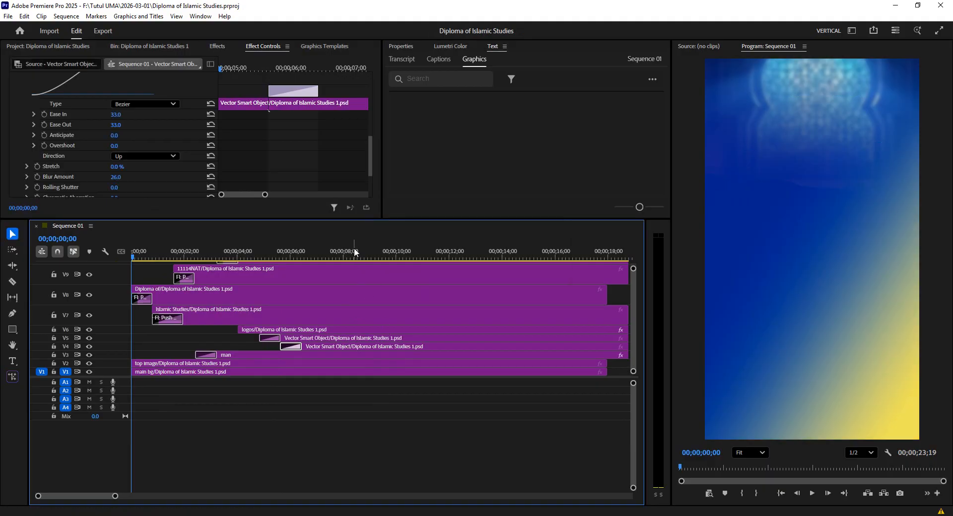
pyautogui.press('space')
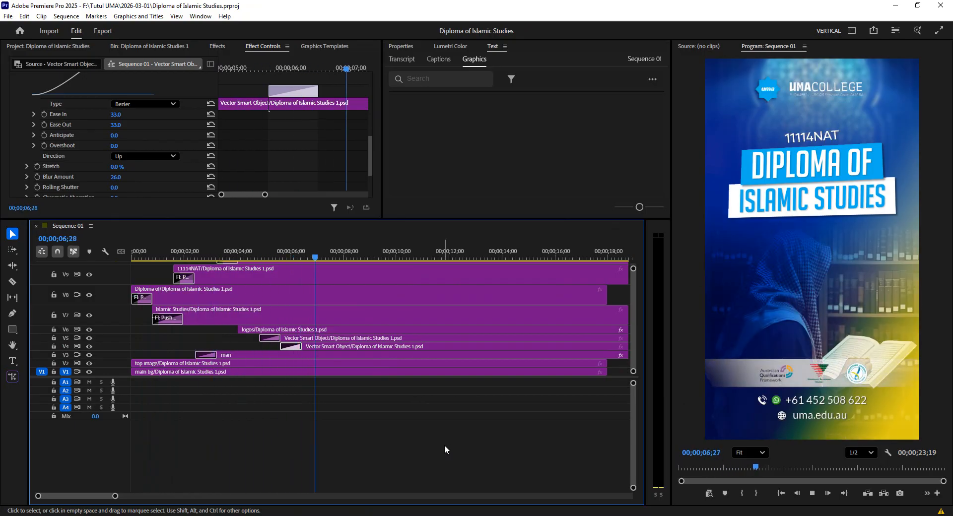
pyautogui.press('space')
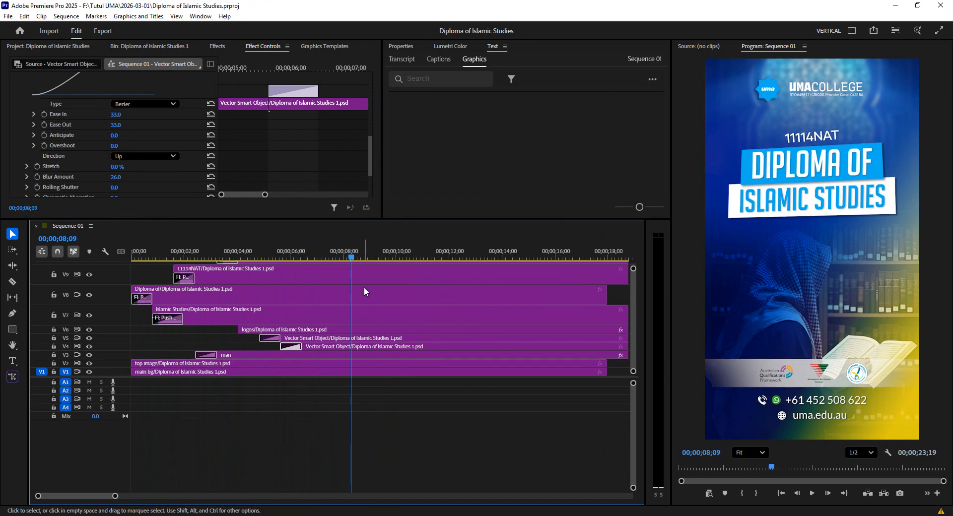
pyautogui.moveTo(350, 258); pyautogui.dragTo(302, 261)
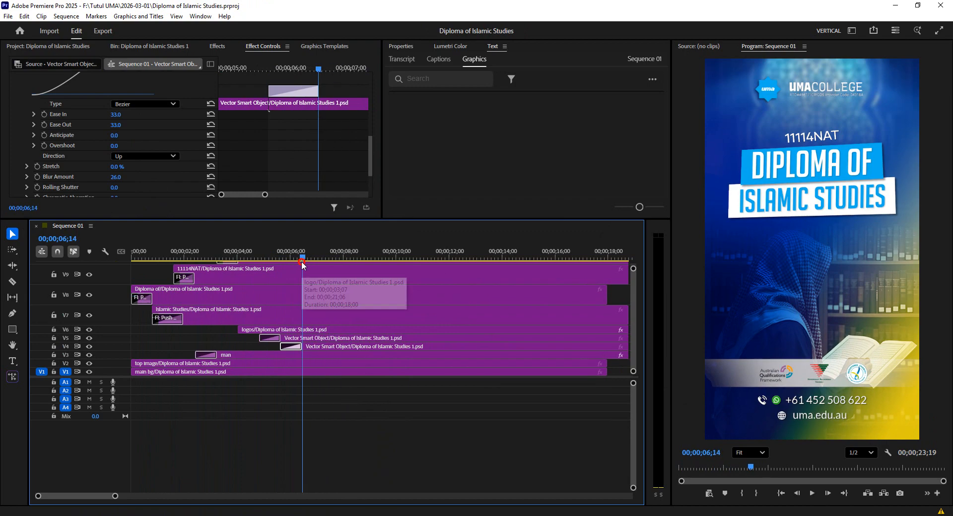
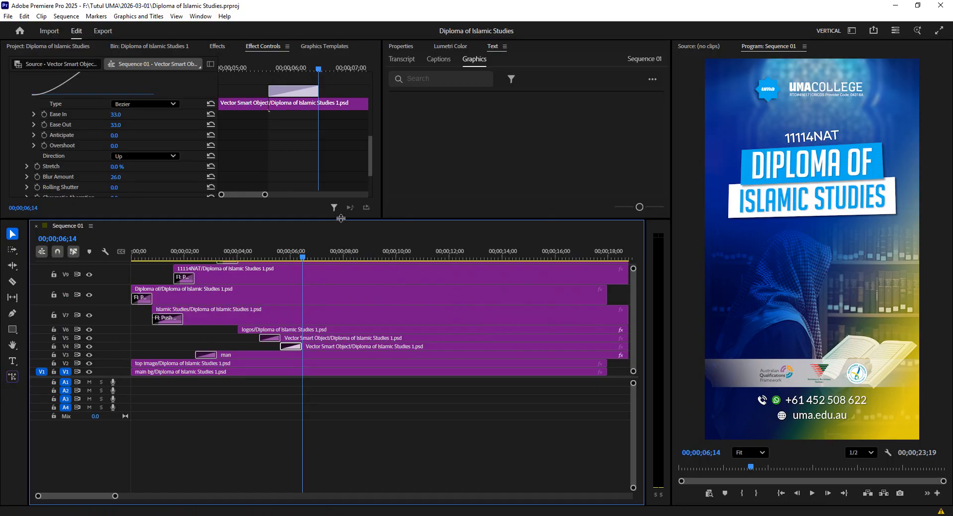
# Nest all the clips on tracks V1 through V10 into a single sequence named "main"
pyautogui.moveTo(341, 218); pyautogui.dragTo(352, 126)
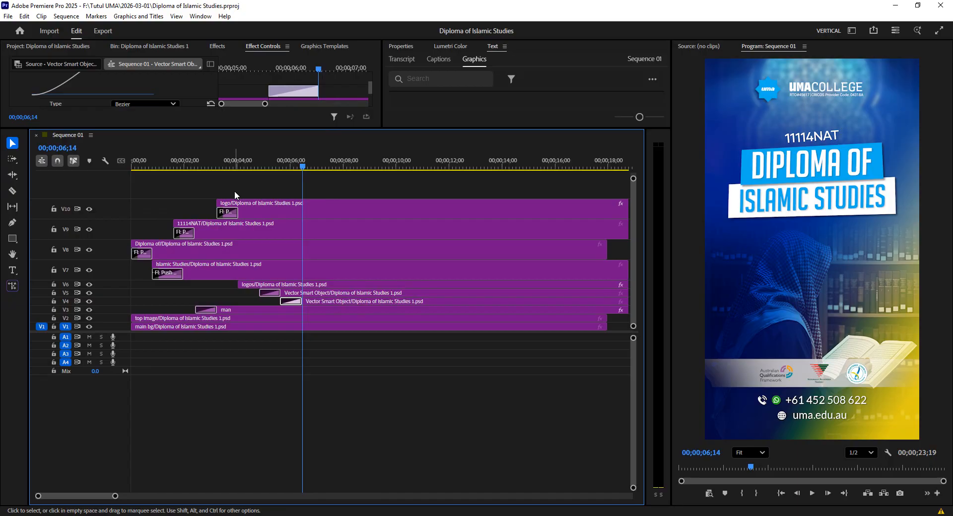
pyautogui.moveTo(235, 183); pyautogui.dragTo(317, 326)
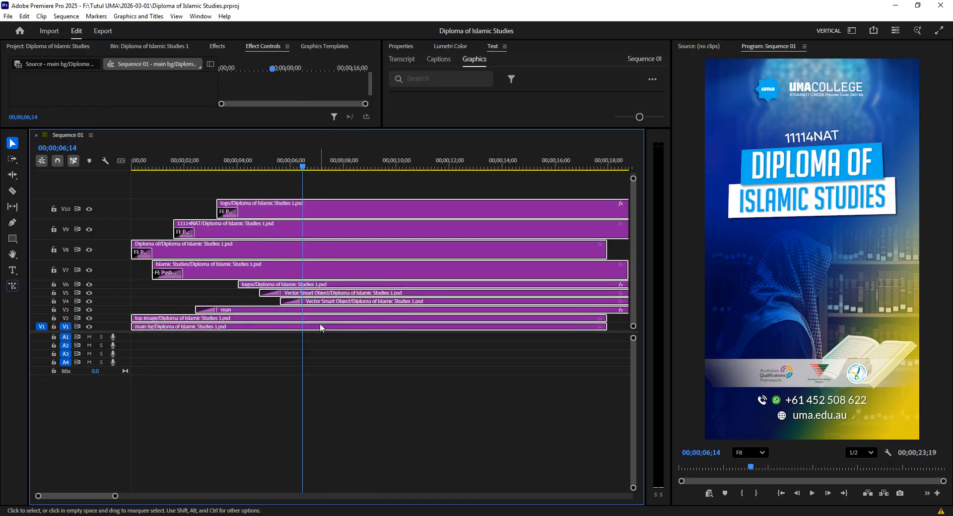
pyautogui.rightClick(320, 327)
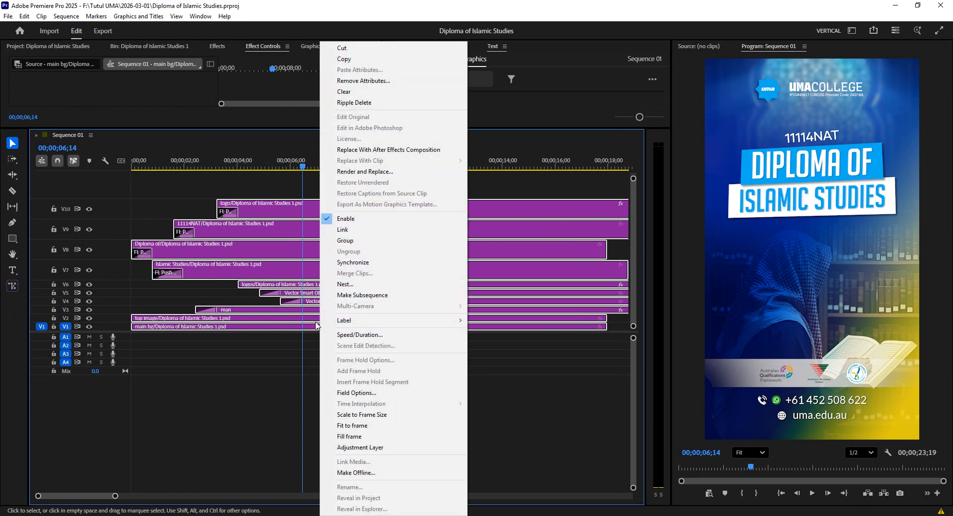
pyautogui.moveTo(334, 318)
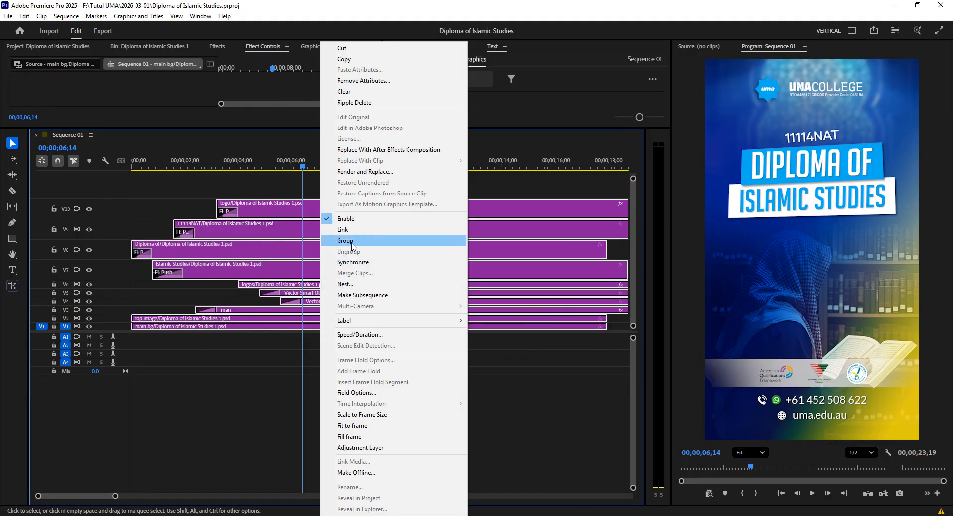
pyautogui.click(350, 285)
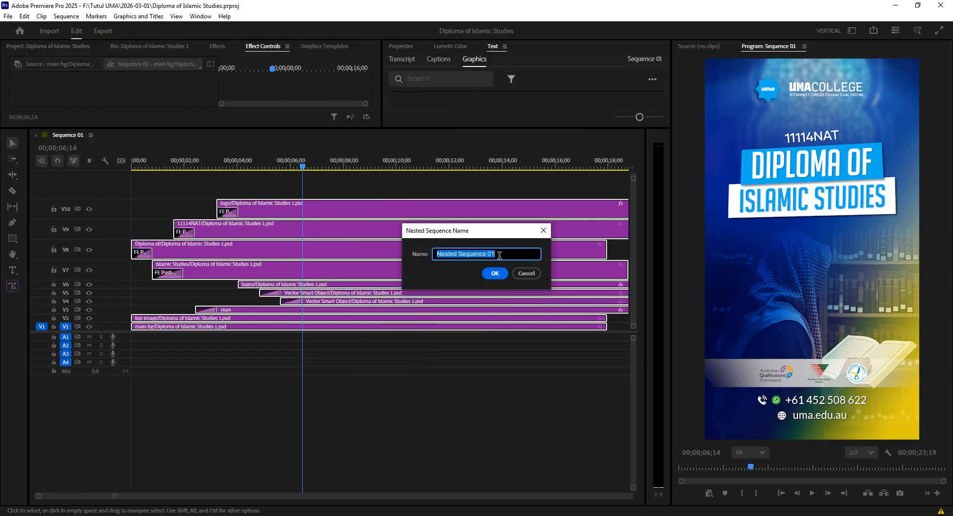
pyautogui.write('main')
pyautogui.click(502, 273)
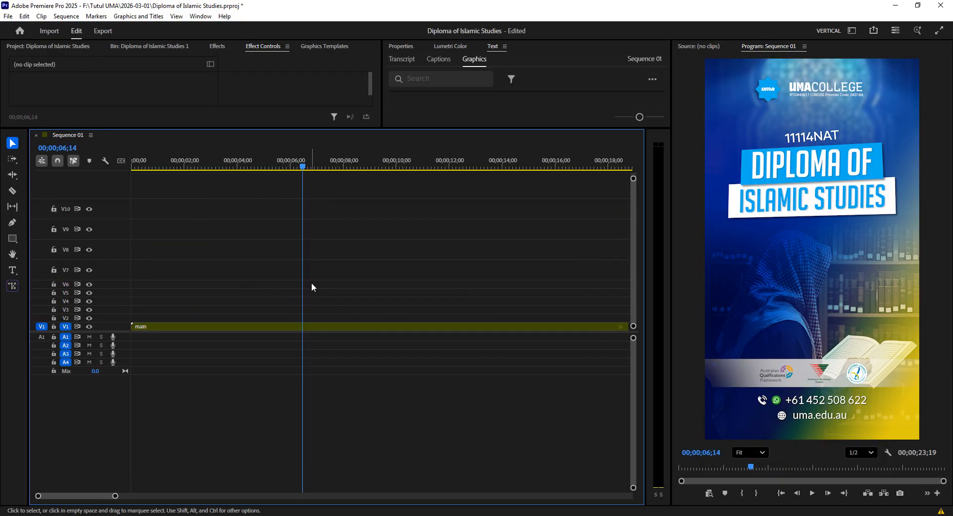
# Mark the nested main clip at 00;00;06;14 and scrub back to 00;00;05;12
pyautogui.click(296, 327)
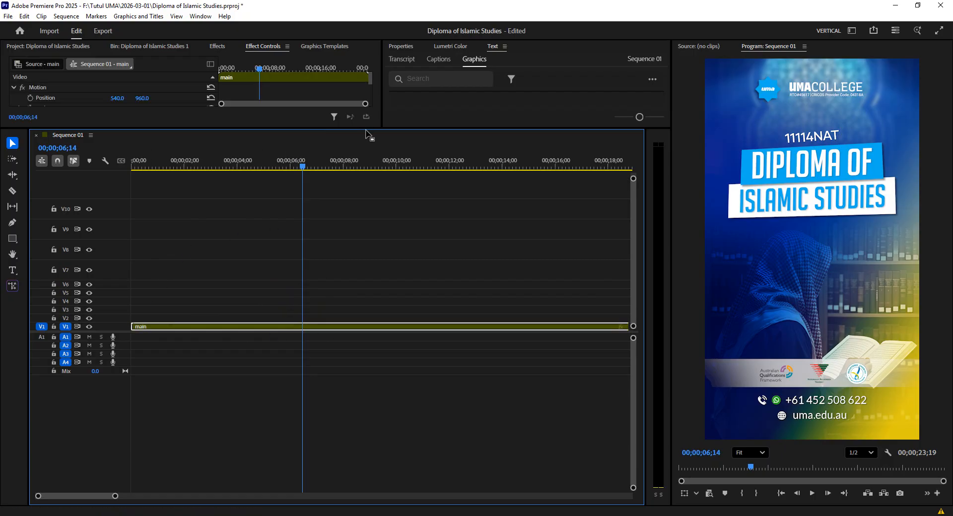
pyautogui.moveTo(366, 129); pyautogui.dragTo(367, 212)
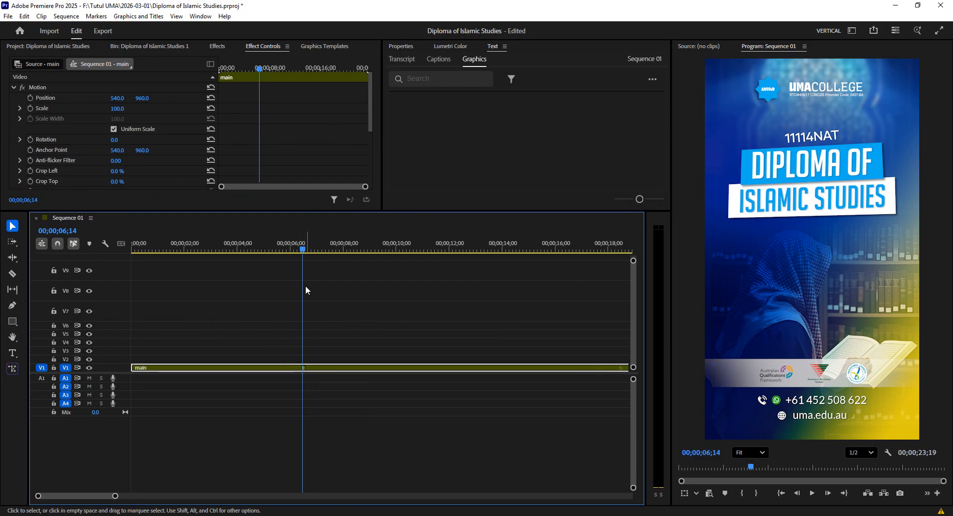
pyautogui.moveTo(305, 249); pyautogui.dragTo(274, 251)
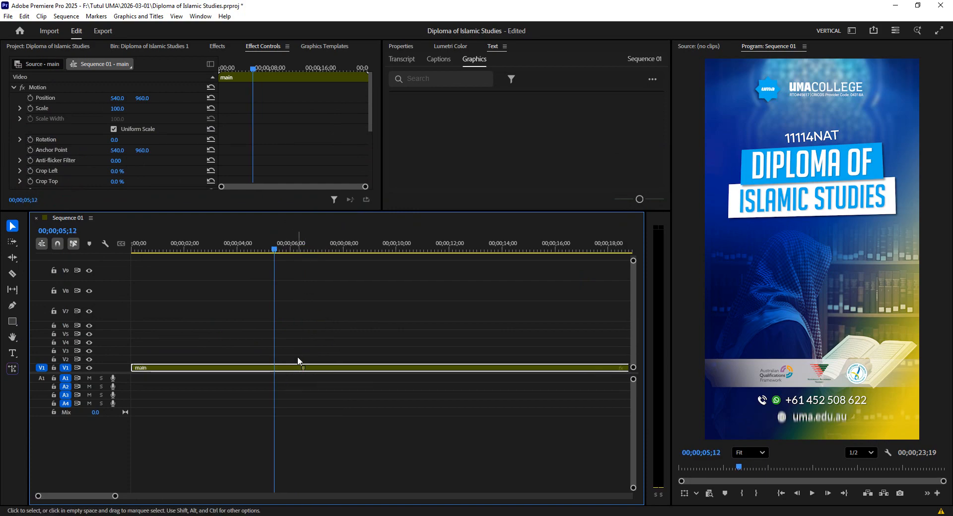
# Save the project and place the playhead at 00;00;06;14, by the mark on the main clip
pyautogui.click(453, 281)
pyautogui.press('=')
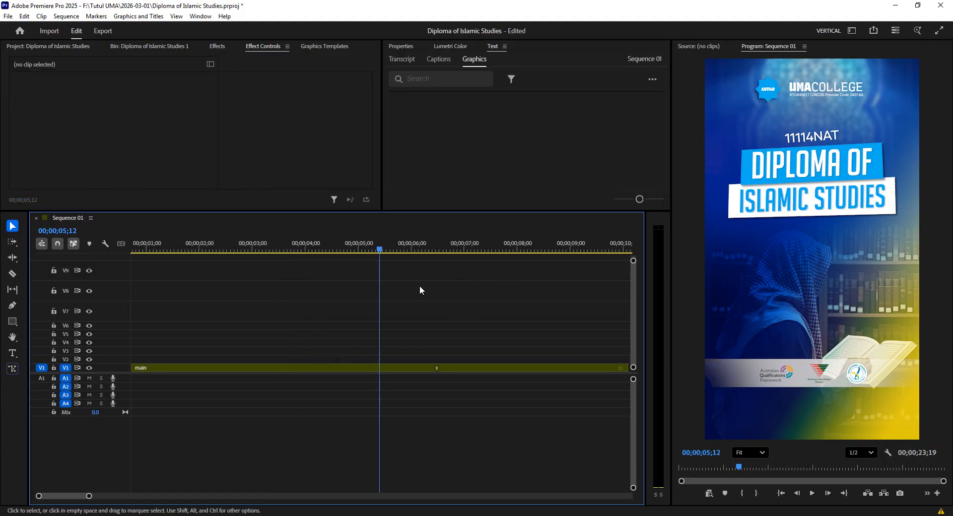
pyautogui.moveTo(379, 250)
pyautogui.mouseDown()
pyautogui.moveTo(178, 290)
pyautogui.moveTo(461, 330)
pyautogui.moveTo(437, 331)
pyautogui.mouseUp()
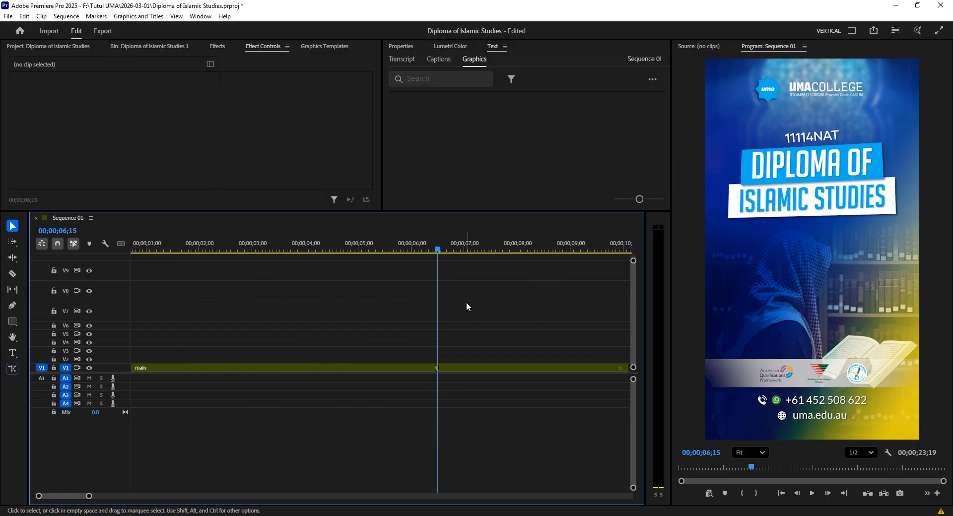
pyautogui.hotkey('ctrl', 's')
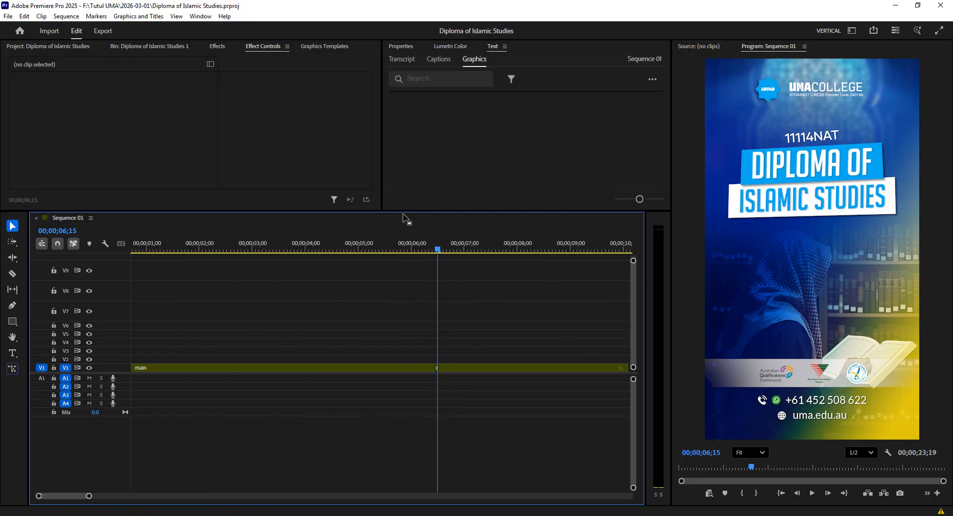
pyautogui.moveTo(400, 210); pyautogui.dragTo(395, 237)
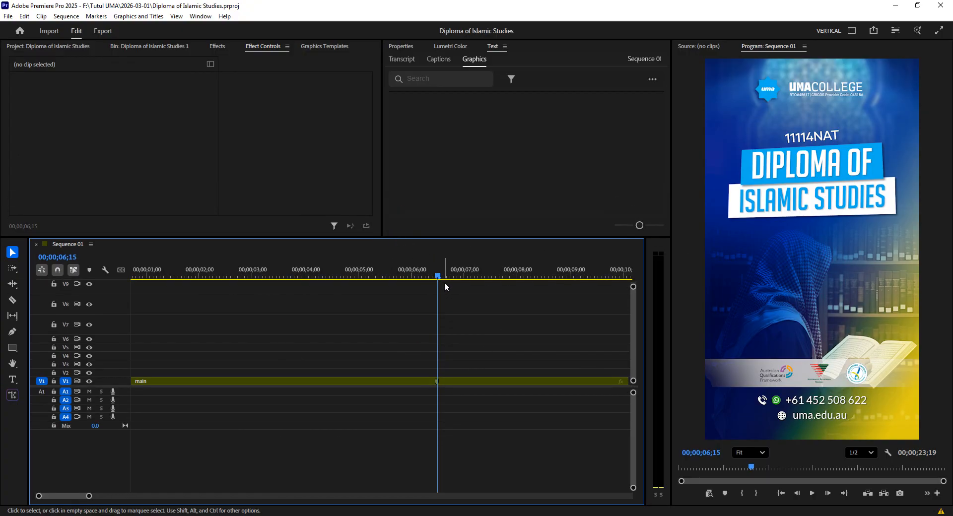
pyautogui.moveTo(437, 281)
pyautogui.mouseDown()
pyautogui.moveTo(422, 280)
pyautogui.moveTo(436, 283)
pyautogui.mouseUp()
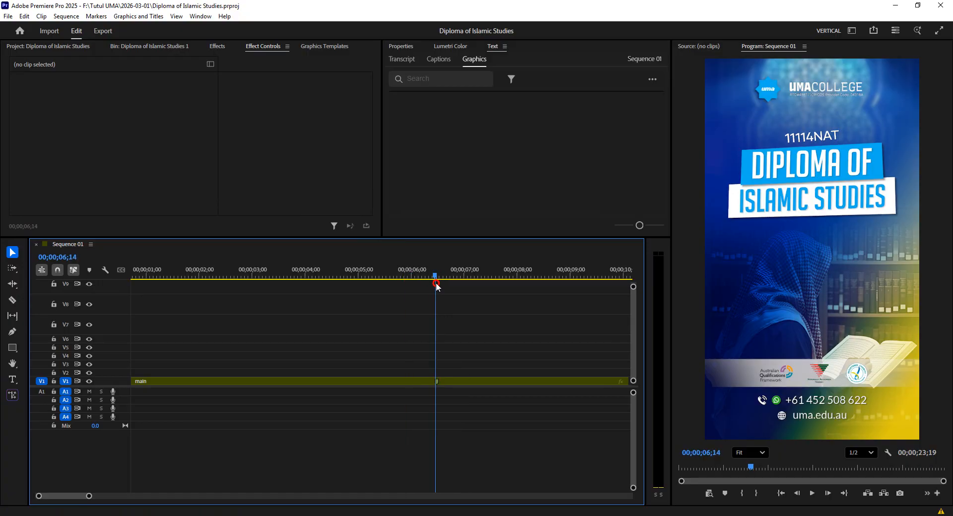
# Start Scale keyframing on the nested main clip with a keyframe of 100 at 00;00;06;20
pyautogui.press('Right')
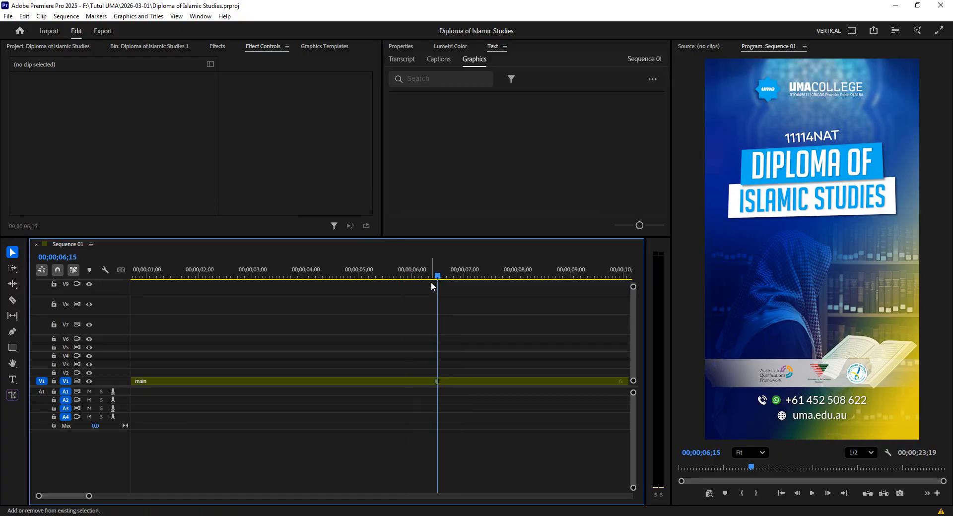
pyautogui.hotkey('shift', 'Right')
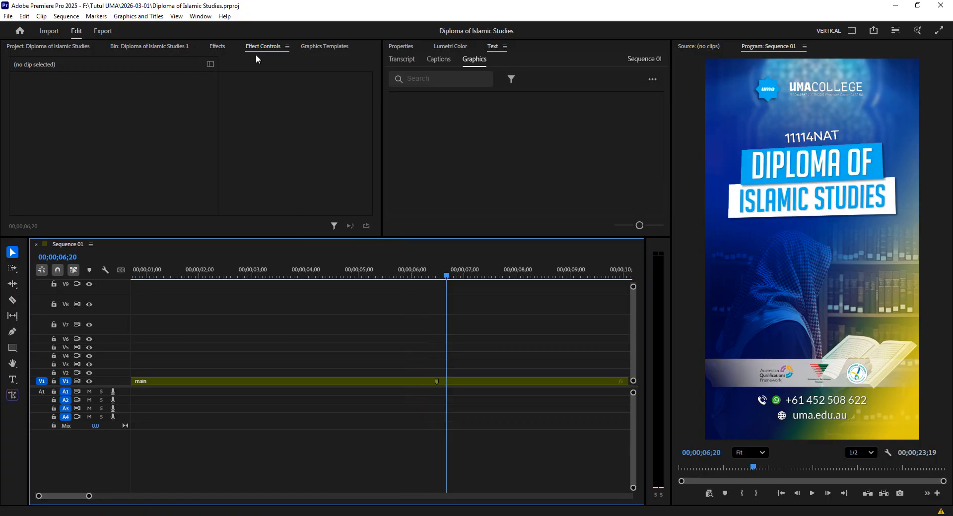
pyautogui.click(355, 382)
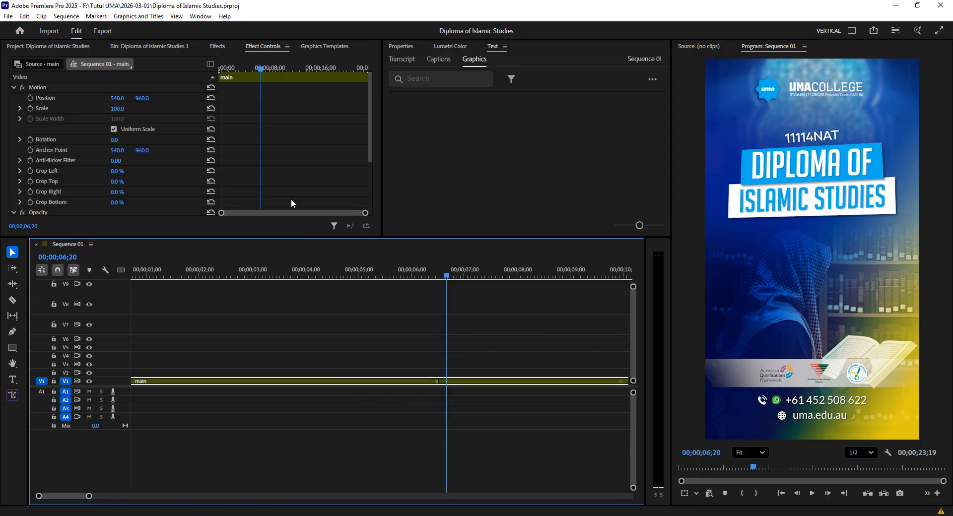
pyautogui.click(31, 109)
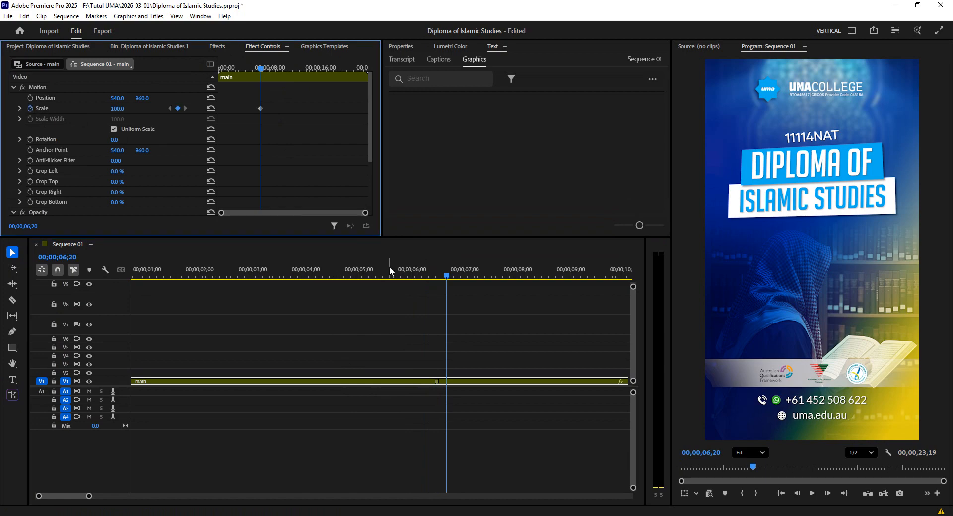
# Add a Scale keyframe of 115 to the main clip at 00;00;07;00
pyautogui.click(455, 381)
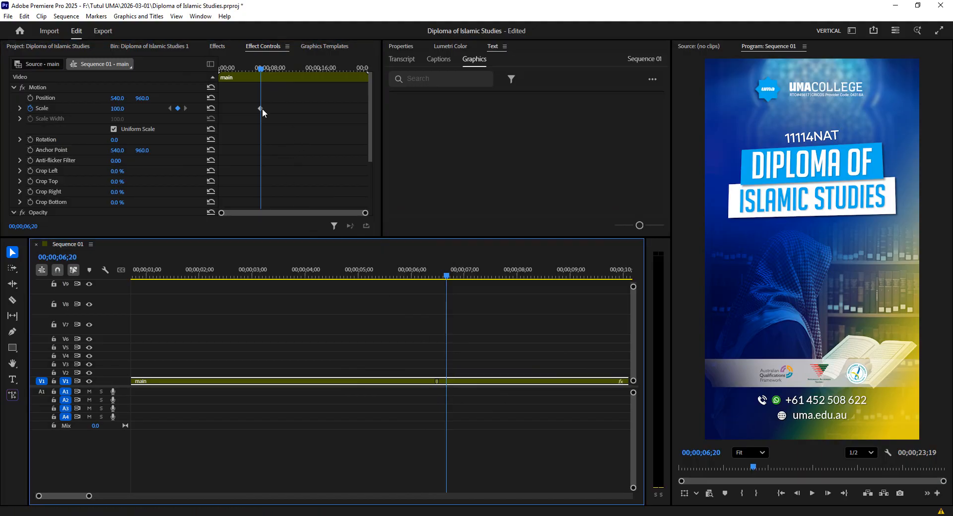
pyautogui.hotkey('shift', 'Right')
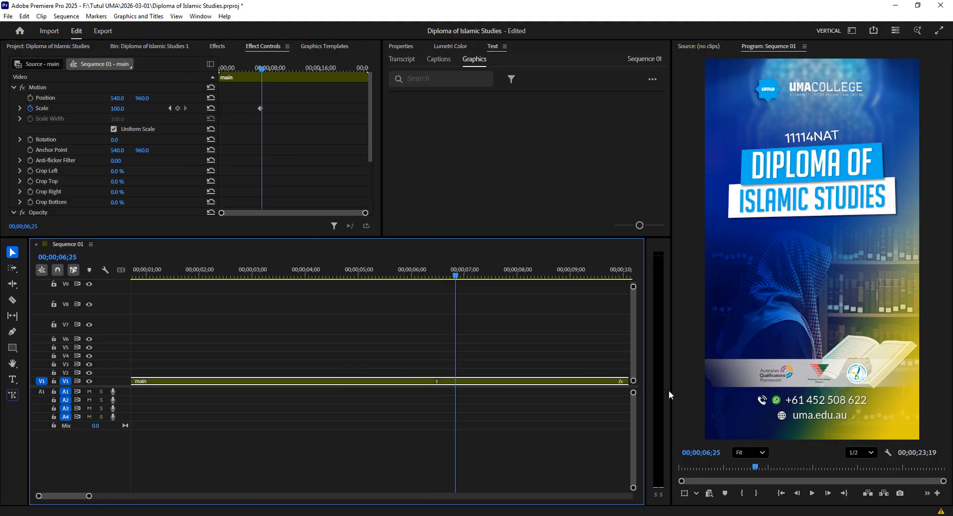
pyautogui.hotkey('shift', 'Right')
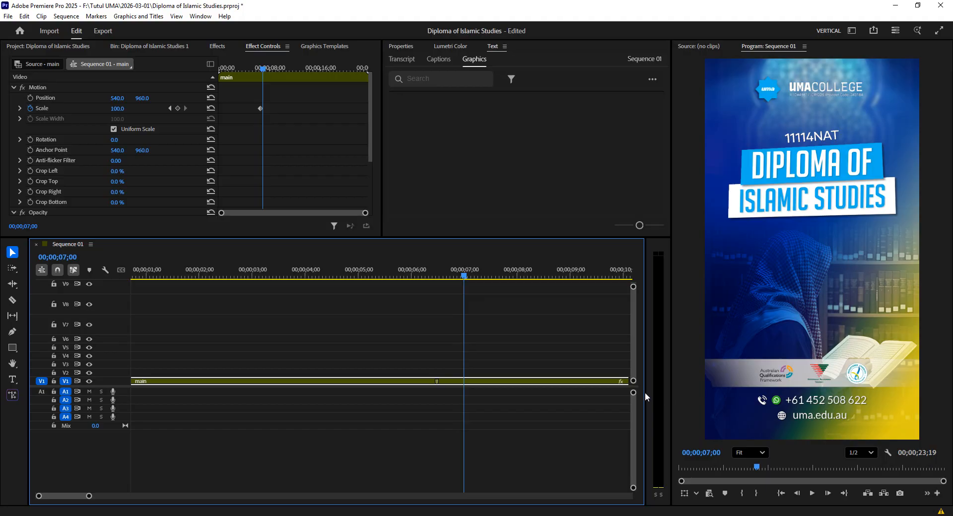
pyautogui.click(118, 108)
pyautogui.write('1')
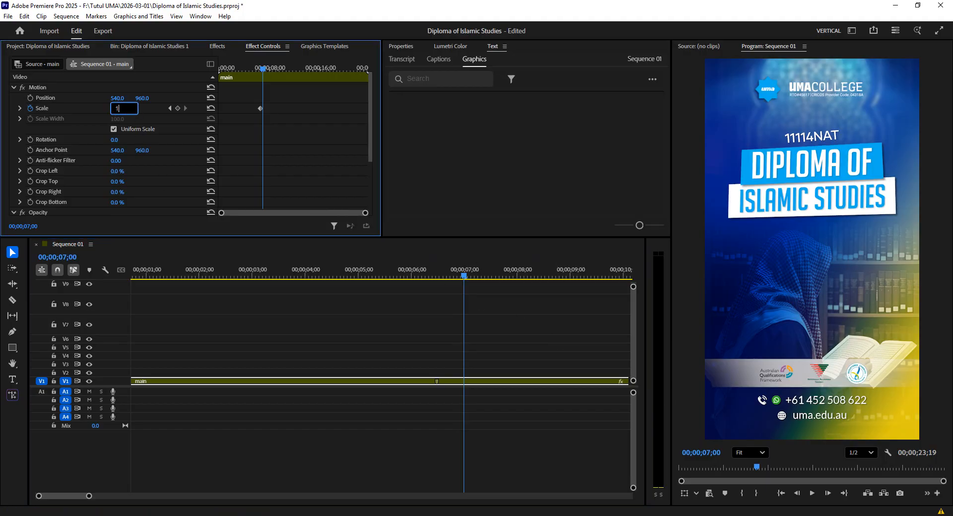
pyautogui.write('15')
pyautogui.press('Return')
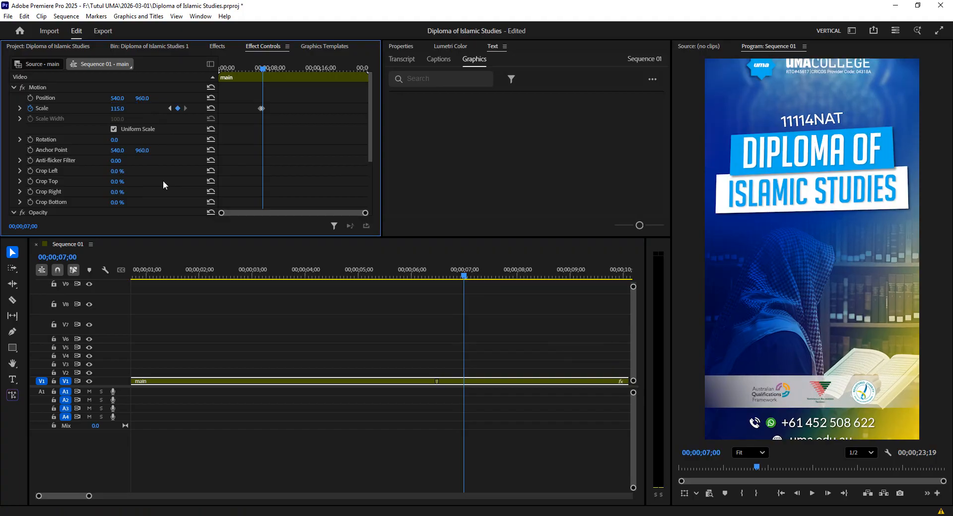
# Reset the main clip's Scale to 100 at 00;00;07;10, adding a third keyframe
pyautogui.hotkey('shift', 'Right')
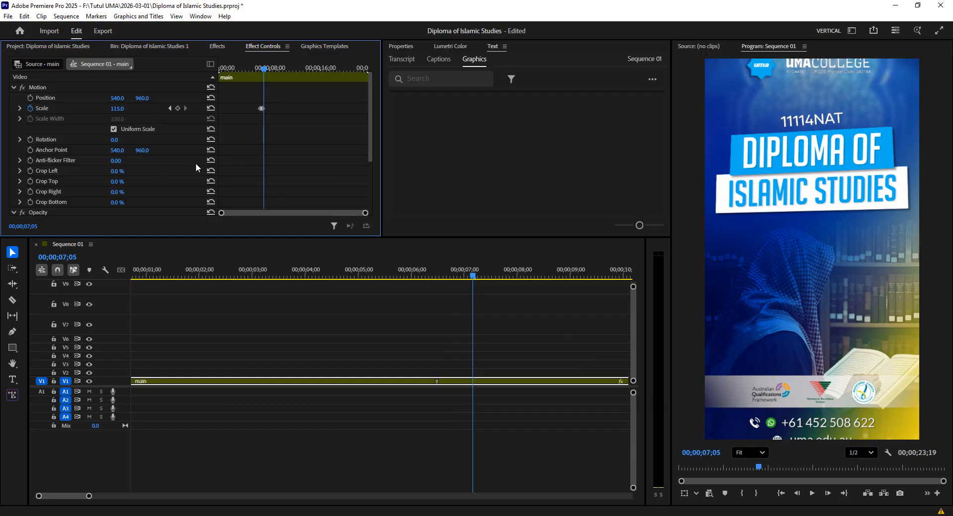
pyautogui.hotkey('shift', 'Right')
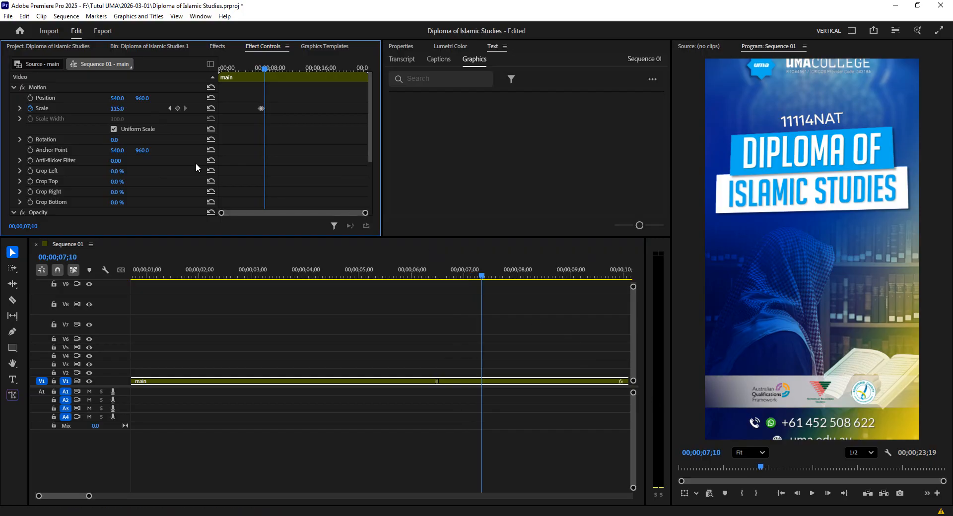
pyautogui.click(125, 107)
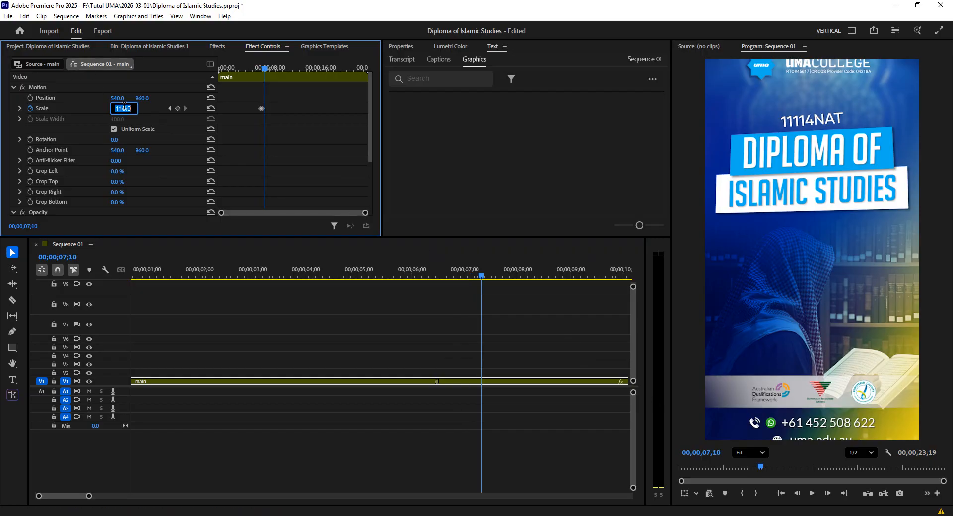
pyautogui.click(210, 108)
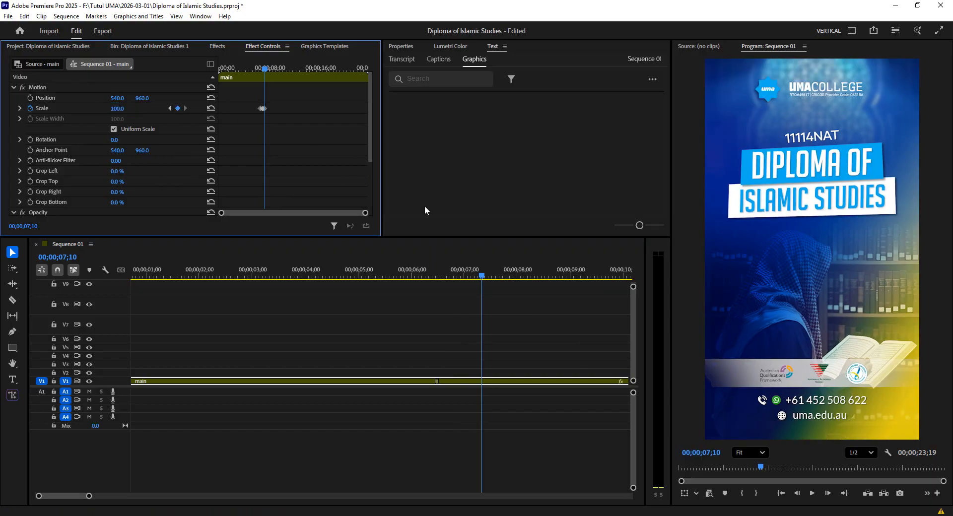
# Play the sequence from shortly before the first Scale keyframe through the zoom pulse, stopping at 00;00;07;17
pyautogui.moveTo(480, 276); pyautogui.dragTo(421, 276)
pyautogui.press('space')
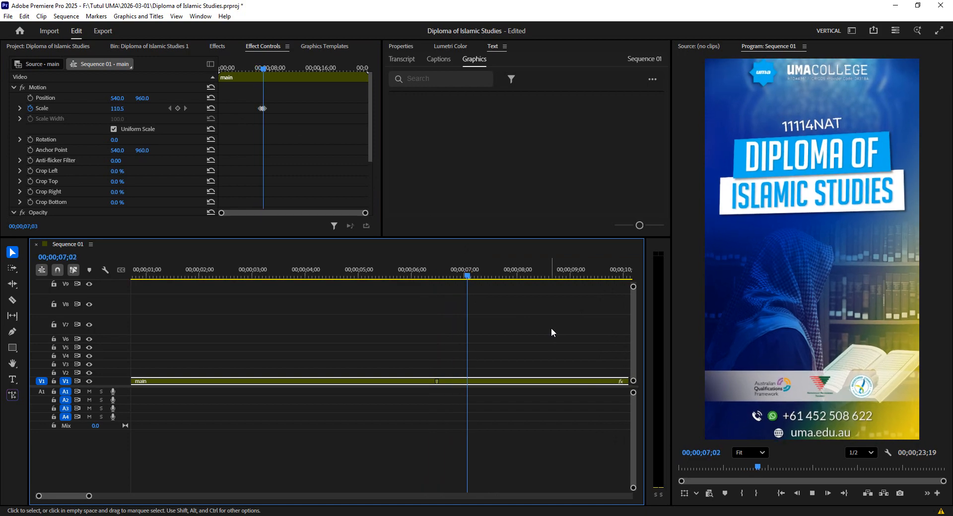
pyautogui.press('space')
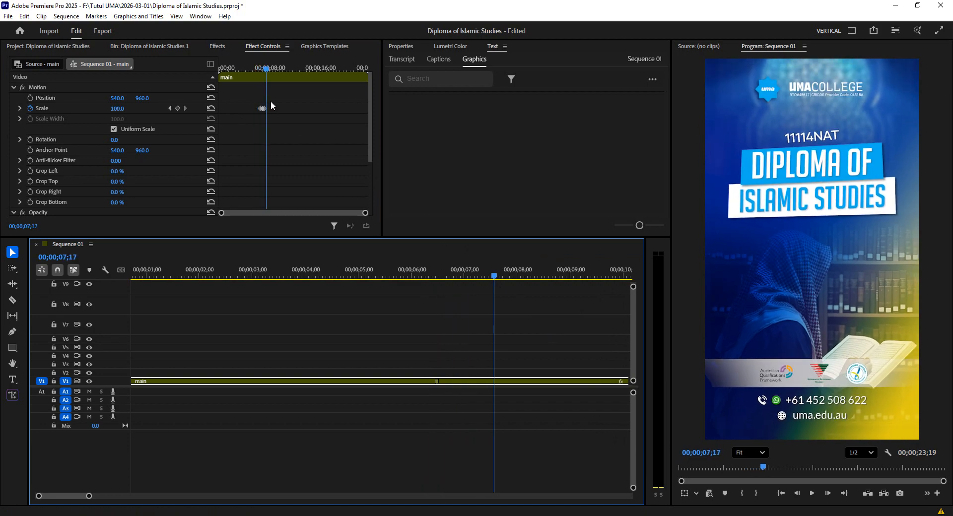
# Change the interpolation of the main clip's Scale keyframes
pyautogui.moveTo(270, 104); pyautogui.dragTo(254, 112)
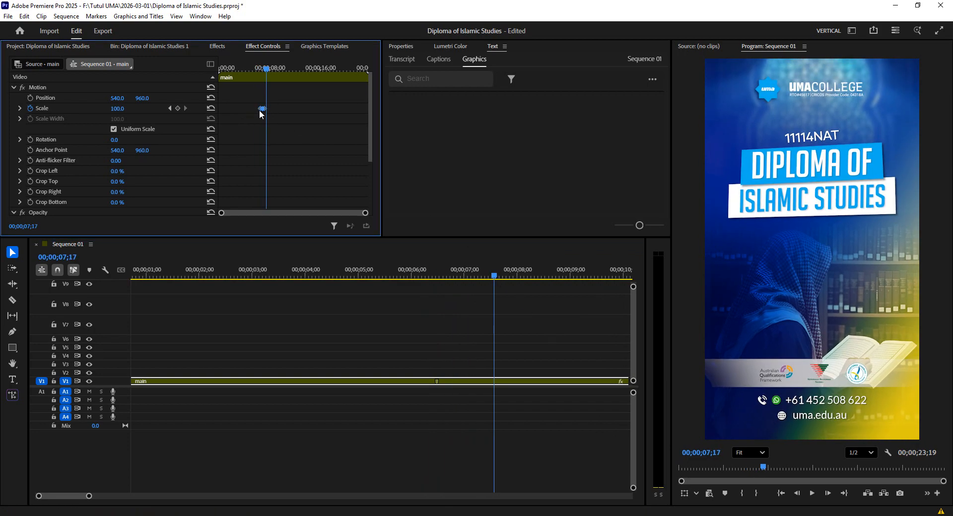
pyautogui.rightClick(259, 114)
pyautogui.click(285, 237)
# Play Sequence 01 from the start to check the main clip's scale animation
pyautogui.moveTo(491, 276); pyautogui.dragTo(119, 276)
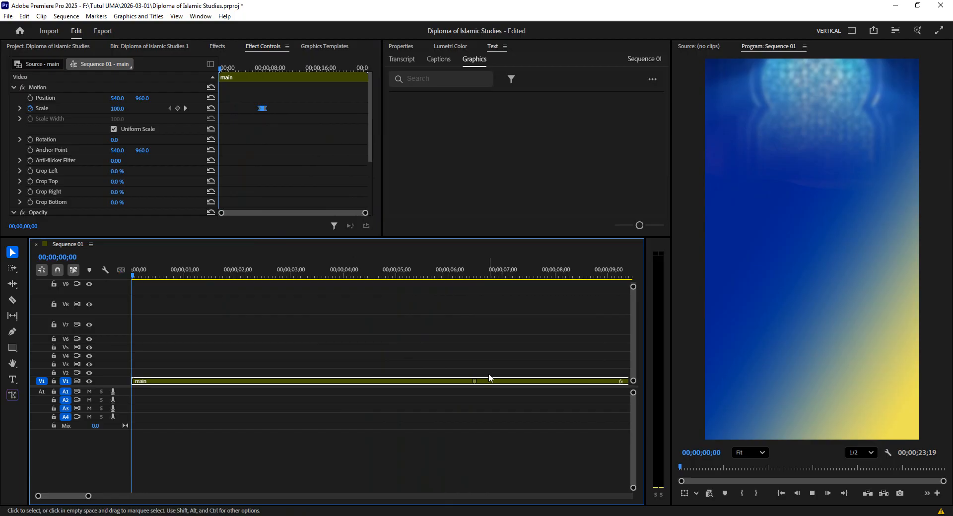
pyautogui.press('space')
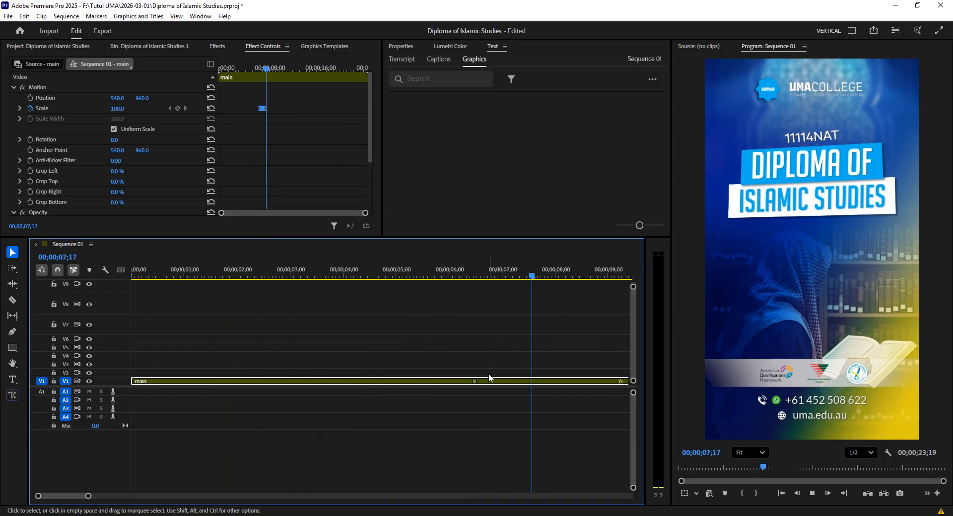
pyautogui.press('space')
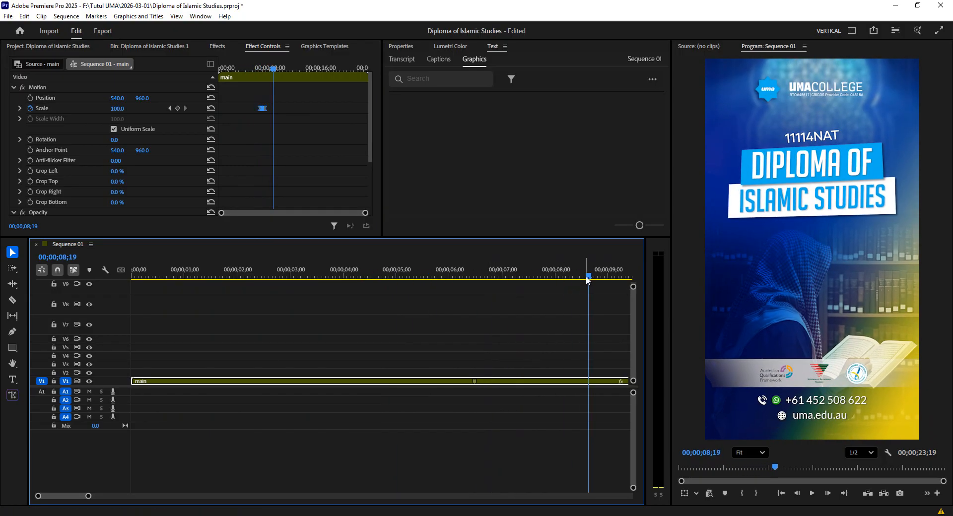
# Set the playhead to 00;00;08;00, clear the clip selection and save the project
pyautogui.moveTo(587, 276); pyautogui.dragTo(557, 278)
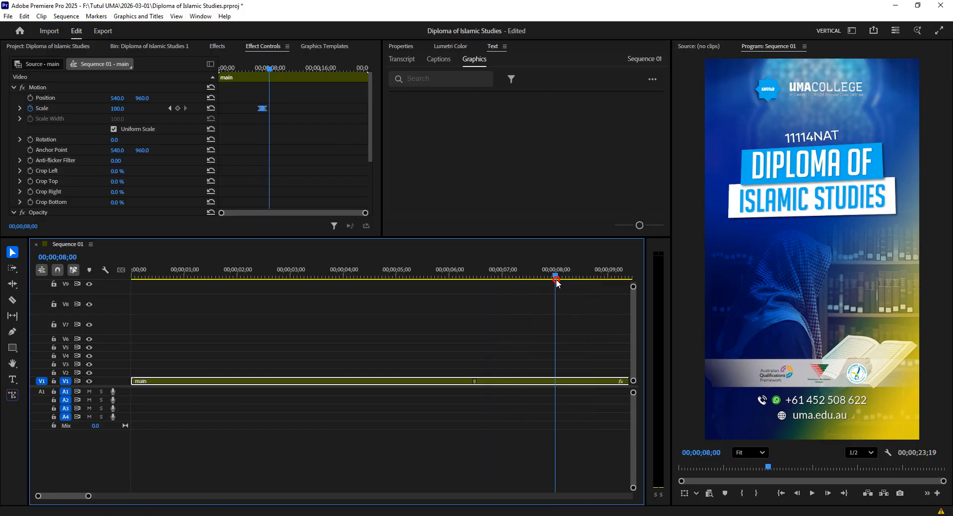
pyautogui.click(466, 310)
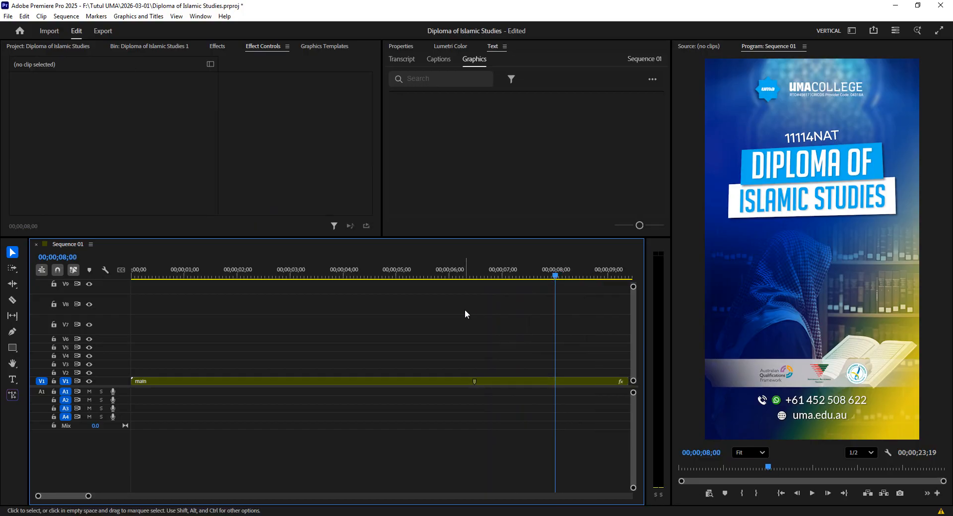
pyautogui.scroll(1, 466, 311)
pyautogui.press('-')
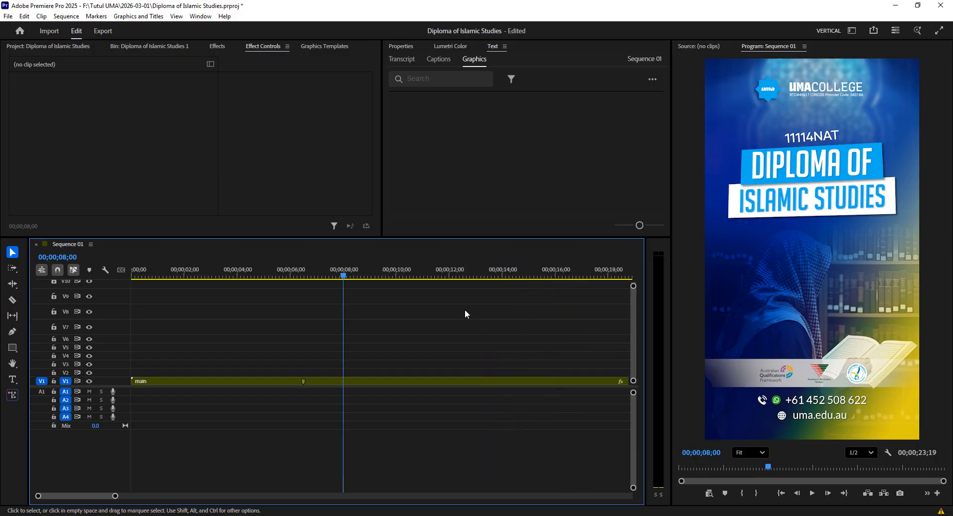
pyautogui.press('-')
pyautogui.hotkey('ctrl', 's')
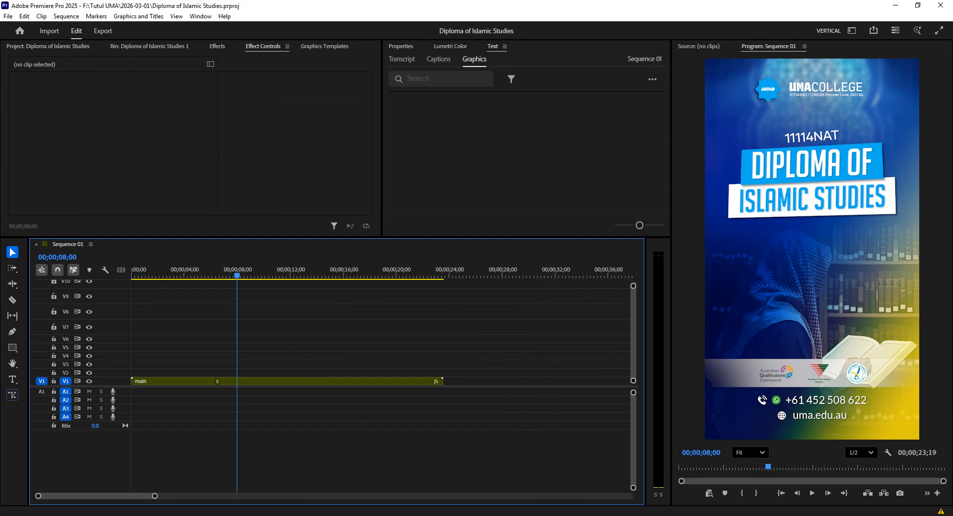
# Switch to Chrome and open YouTube in a new browser tab
pyautogui.click(345, 499)
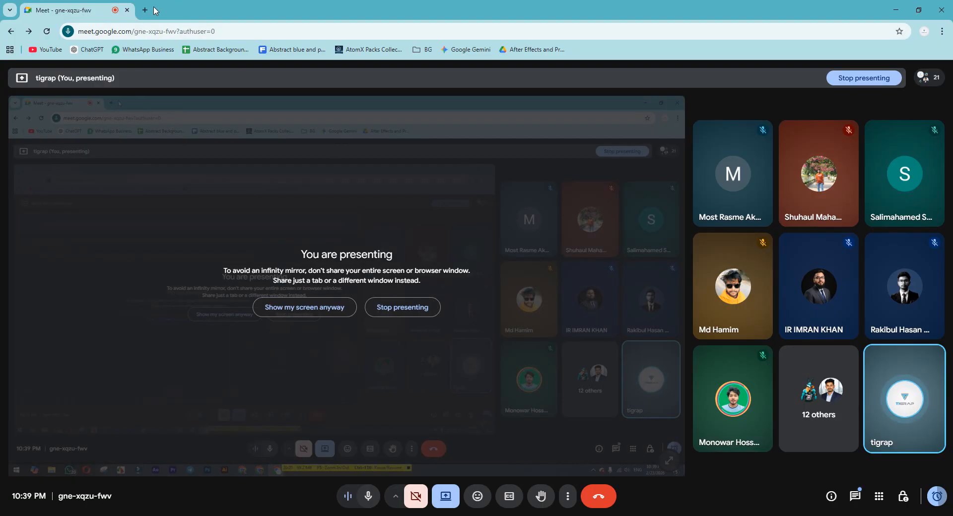
pyautogui.click(146, 10)
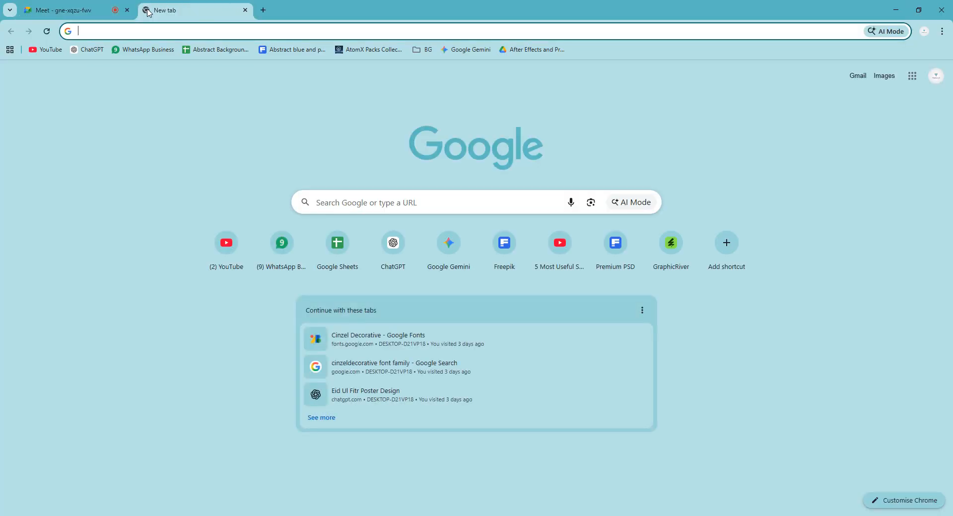
pyautogui.write('you')
pyautogui.press('Return')
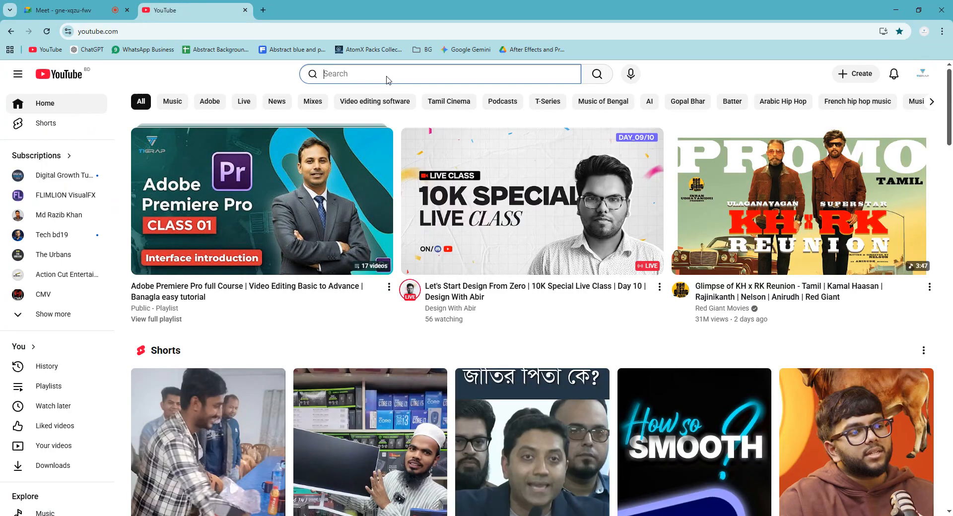
# Search YouTube for "color overlay" and look through the results
pyautogui.write('co')
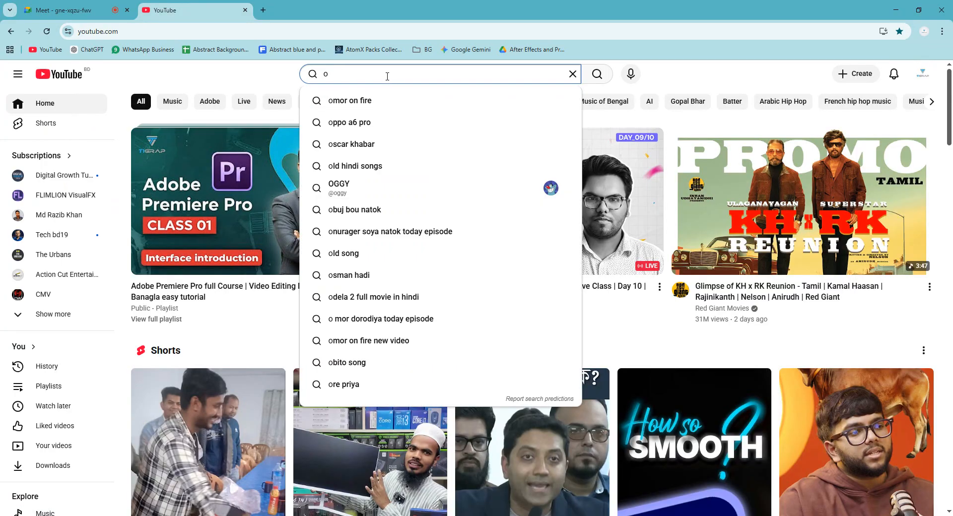
pyautogui.write('lor ov')
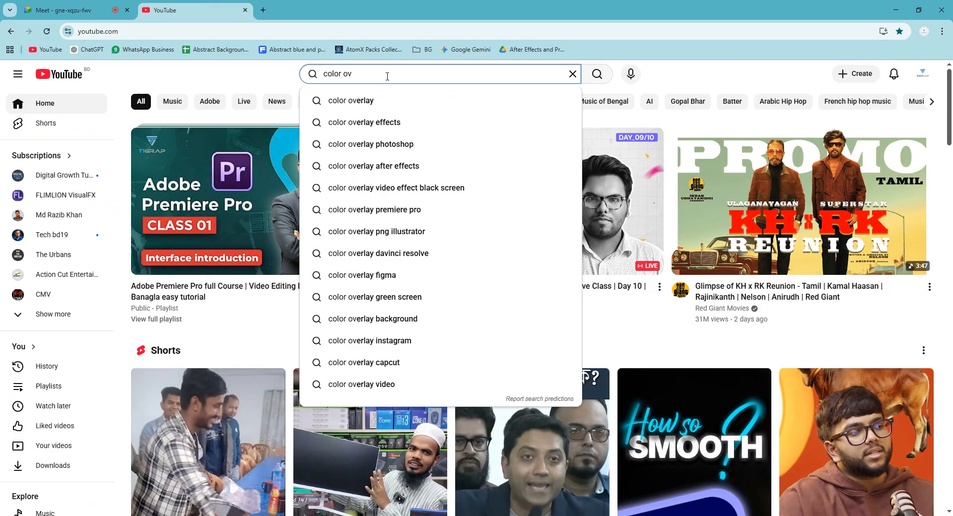
pyautogui.press('Down')
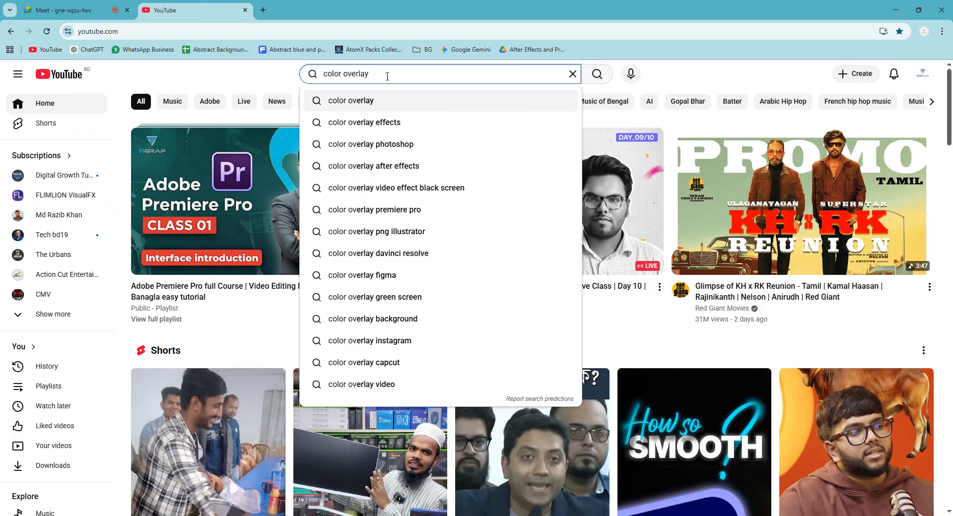
pyautogui.press('Return')
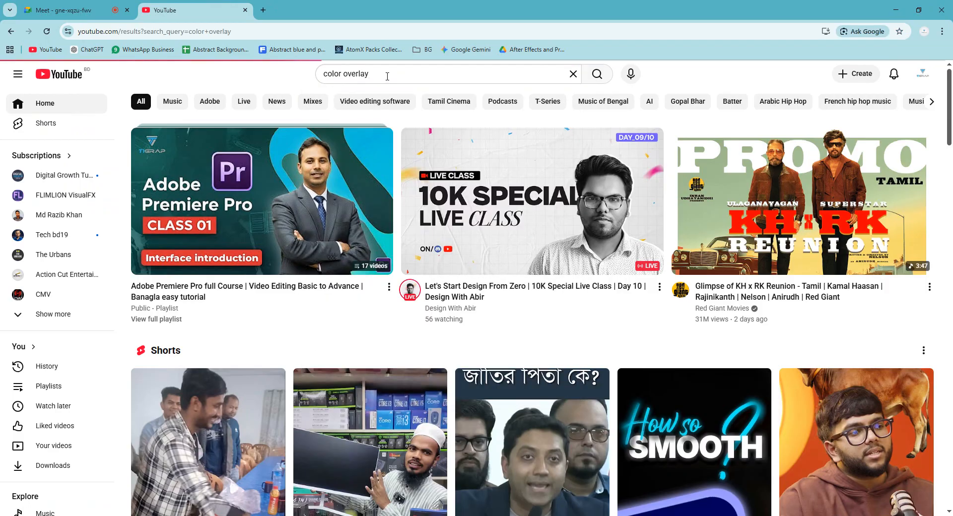
pyautogui.scroll(-6, 463, 213)
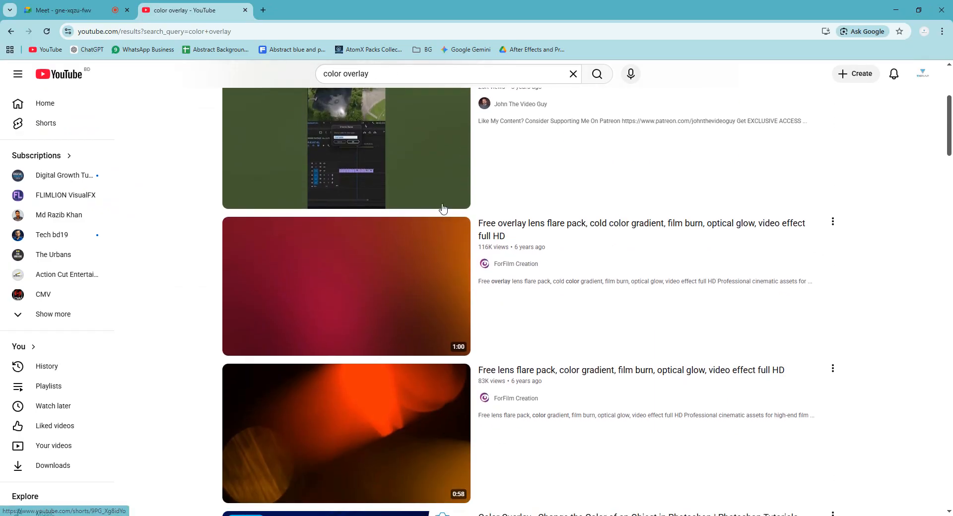
pyautogui.scroll(2, 387, 124)
# Refine the YouTube search to "color leak overlay" and browse the Shorts results
pyautogui.click(342, 76)
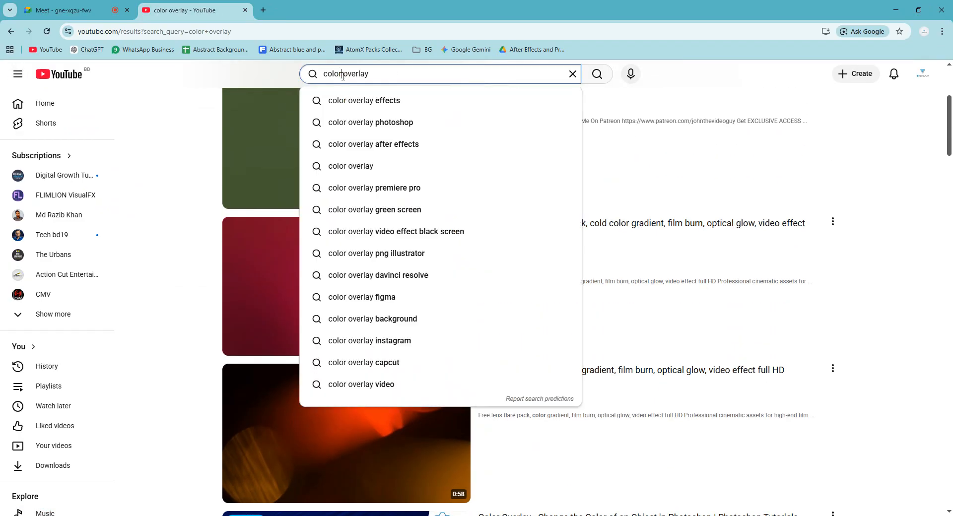
pyautogui.write('le')
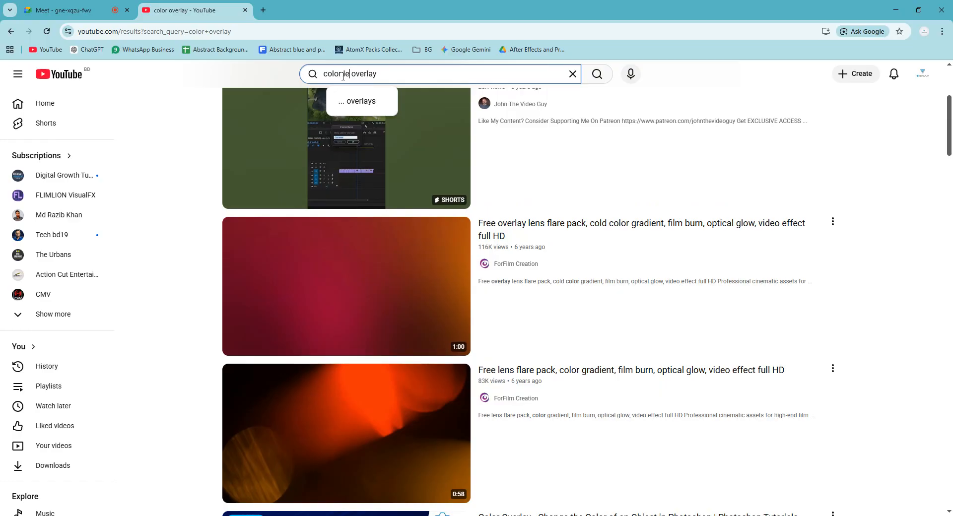
pyautogui.write(' ak')
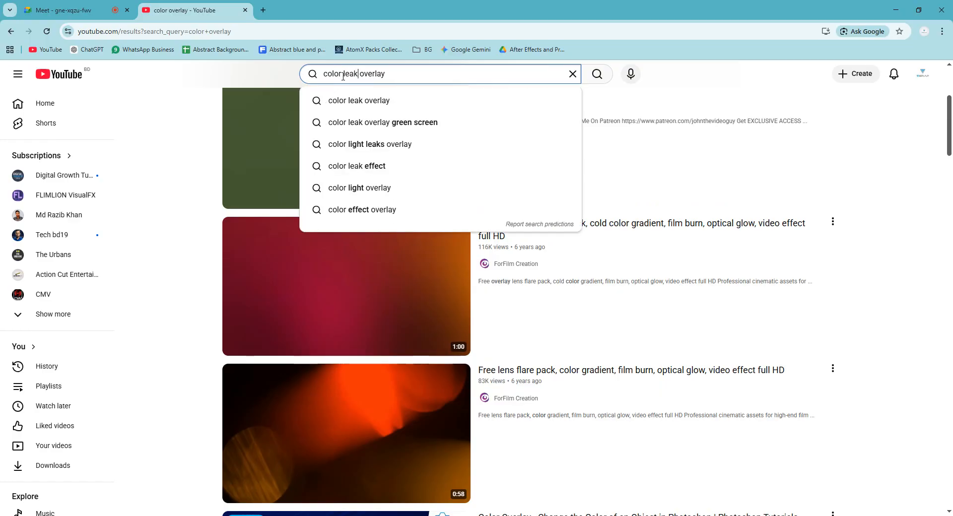
pyautogui.click(345, 104)
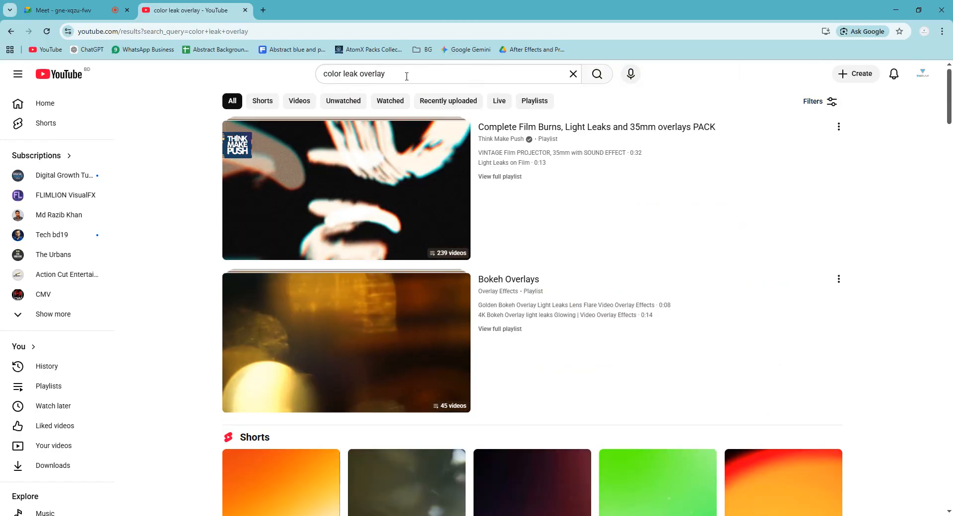
pyautogui.scroll(-4, 362, 279)
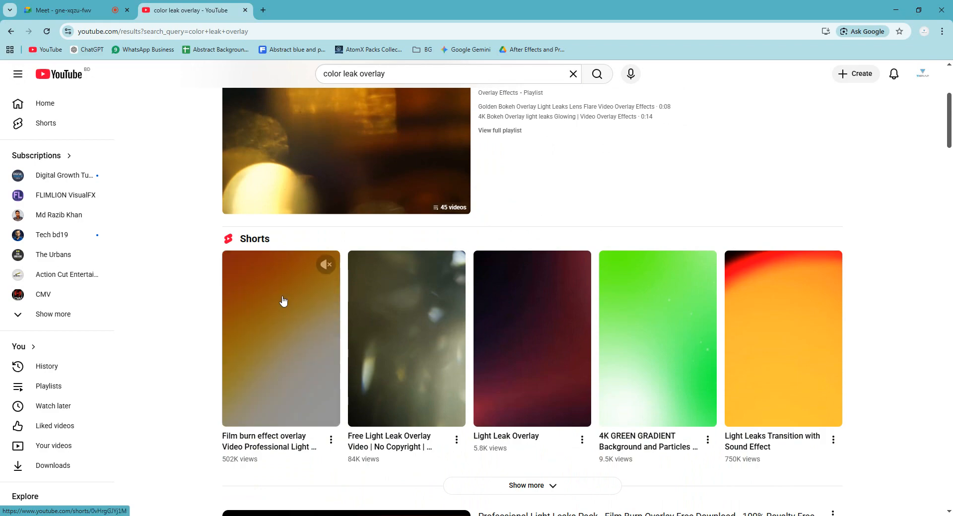
pyautogui.scroll(-2, 283, 300)
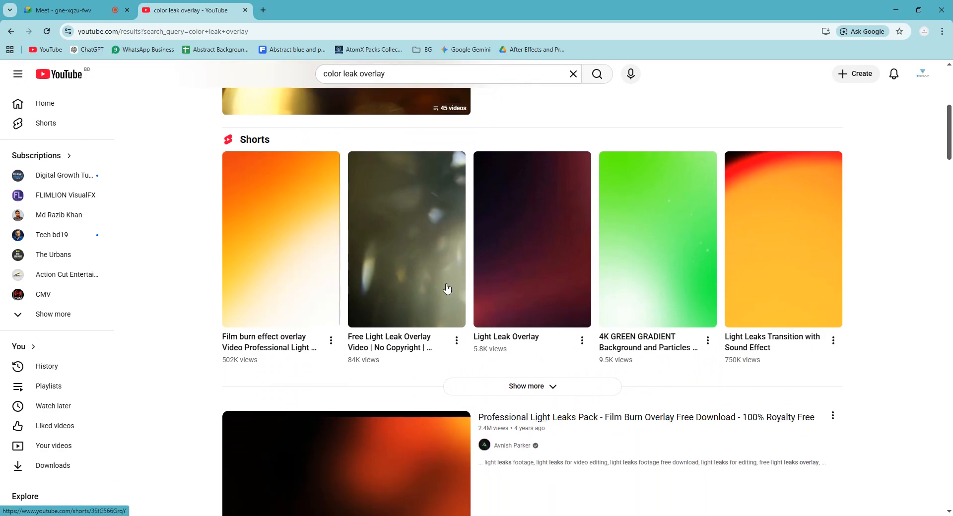
# Open the "Film burn effect overlay" Short and preview it along with the overlay Shorts that follow
pyautogui.click(285, 249)
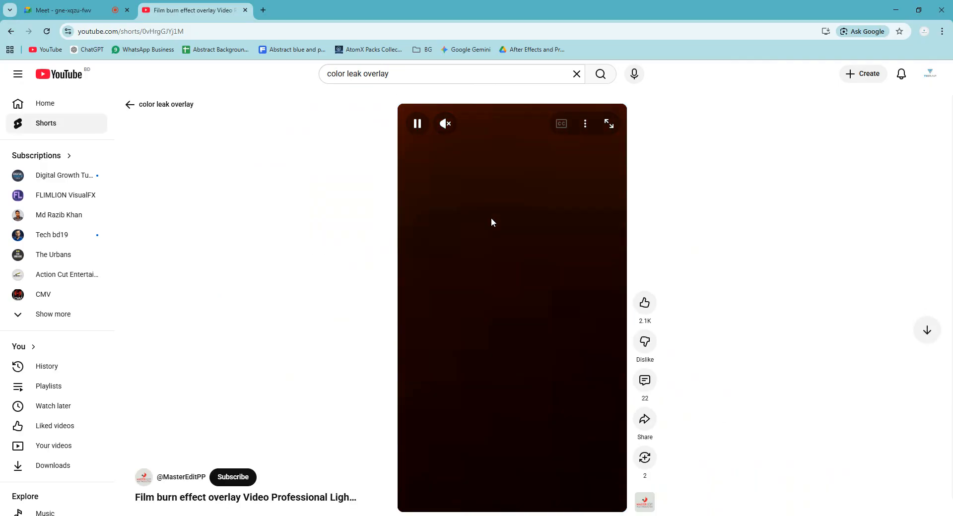
pyautogui.scroll(-2, 557, 257)
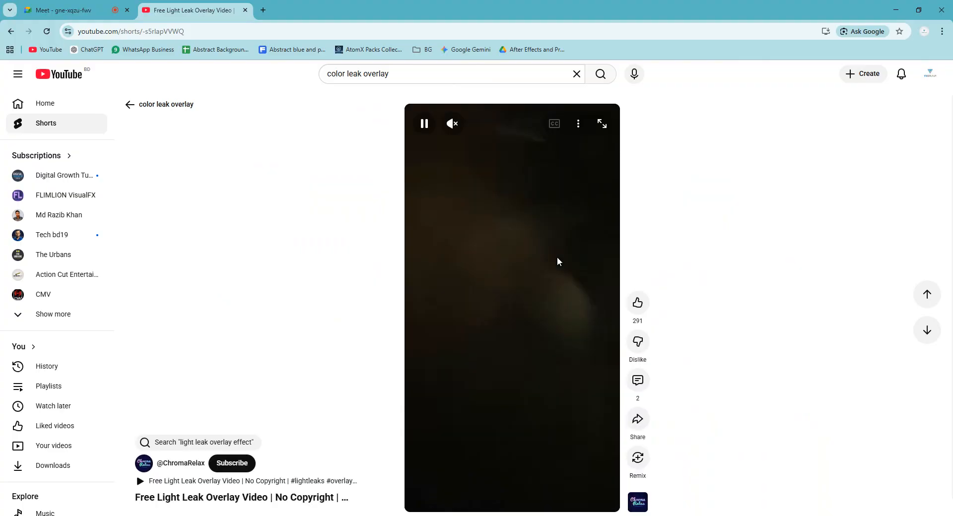
pyautogui.scroll(-2, 556, 256)
pyautogui.click(508, 218)
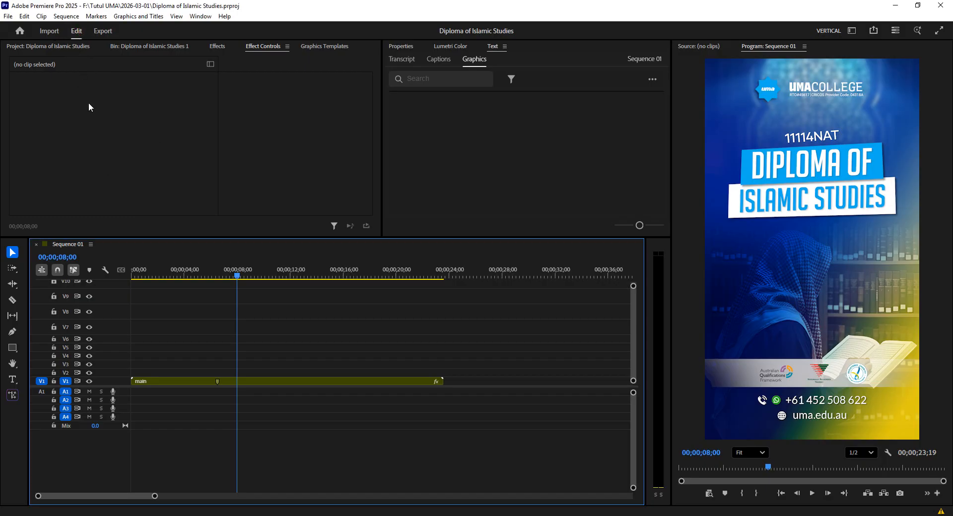
# Switch back to Premiere Pro and import the "Film burn effect overlay" MP4 from the 2026-03-01 folder into the project
pyautogui.click(92, 143)
pyautogui.click(128, 48)
pyautogui.click(56, 45)
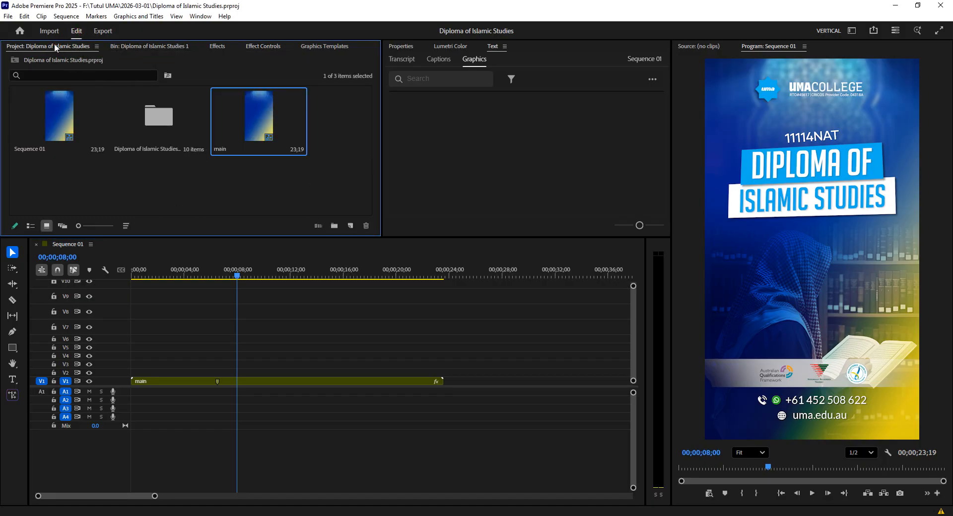
pyautogui.doubleClick(129, 177)
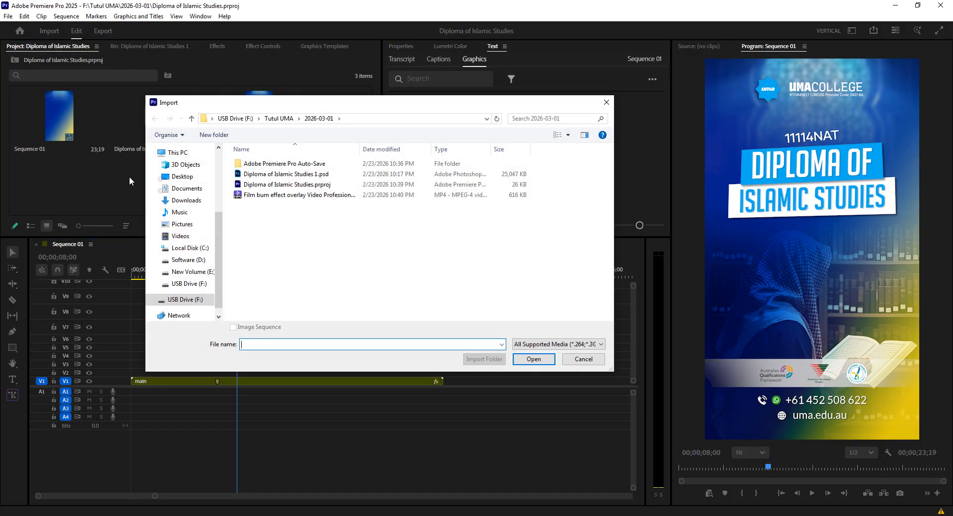
pyautogui.click(275, 198)
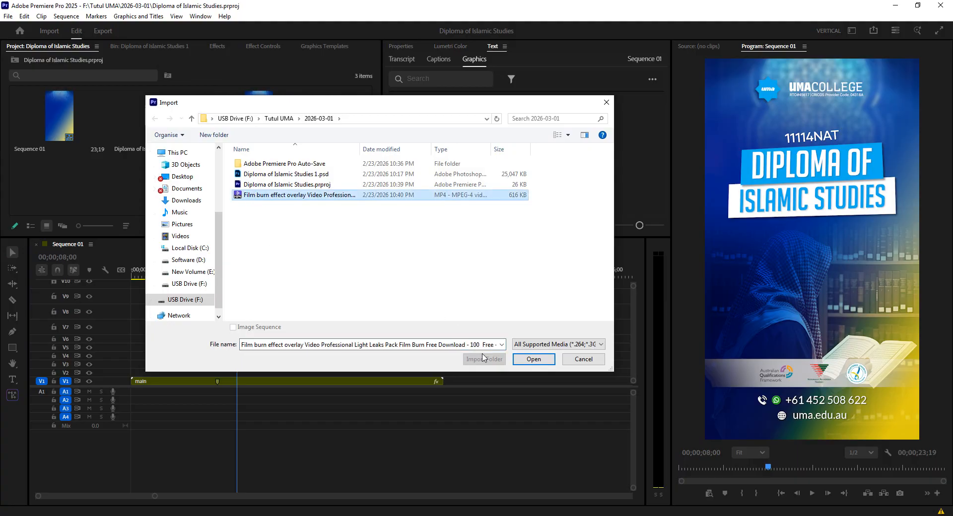
pyautogui.click(524, 359)
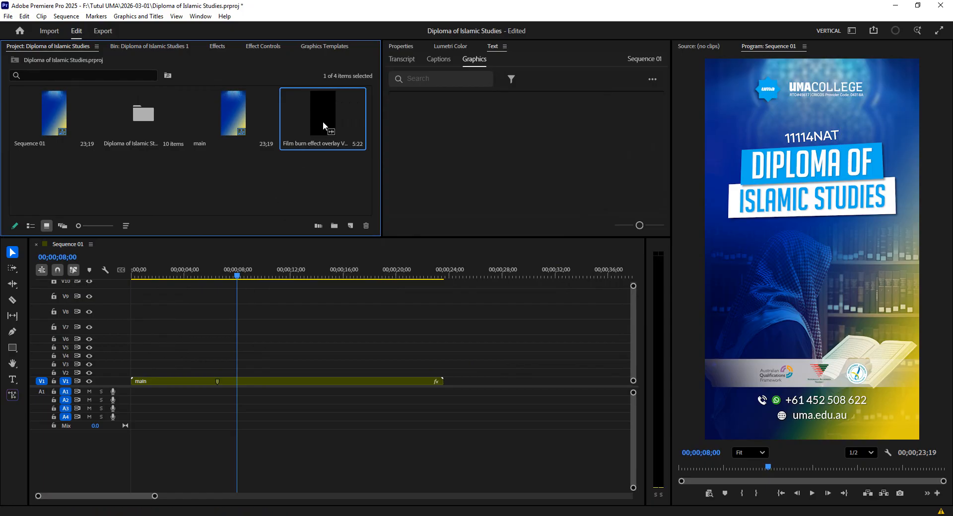
# Place the film burn overlay clip on track V2 above the main clip, starting at 00;00;08;00
pyautogui.moveTo(323, 121)
pyautogui.mouseDown()
pyautogui.moveTo(273, 310)
pyautogui.moveTo(235, 373)
pyautogui.mouseUp()
pyautogui.press('=')
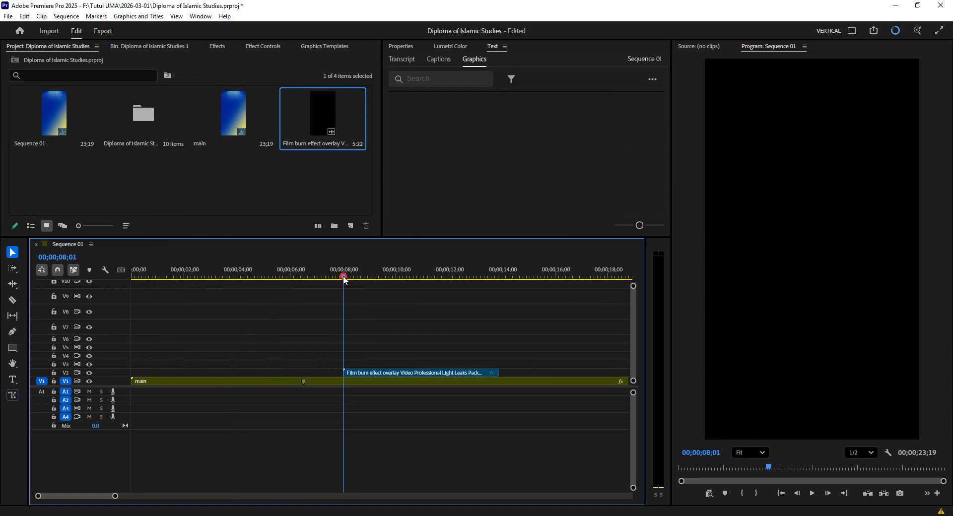
# Split the film burn overlay clip on V2 at 00;00;10;17 with the Razor tool
pyautogui.moveTo(344, 279)
pyautogui.mouseDown()
pyautogui.moveTo(423, 285)
pyautogui.moveTo(412, 290)
pyautogui.mouseUp()
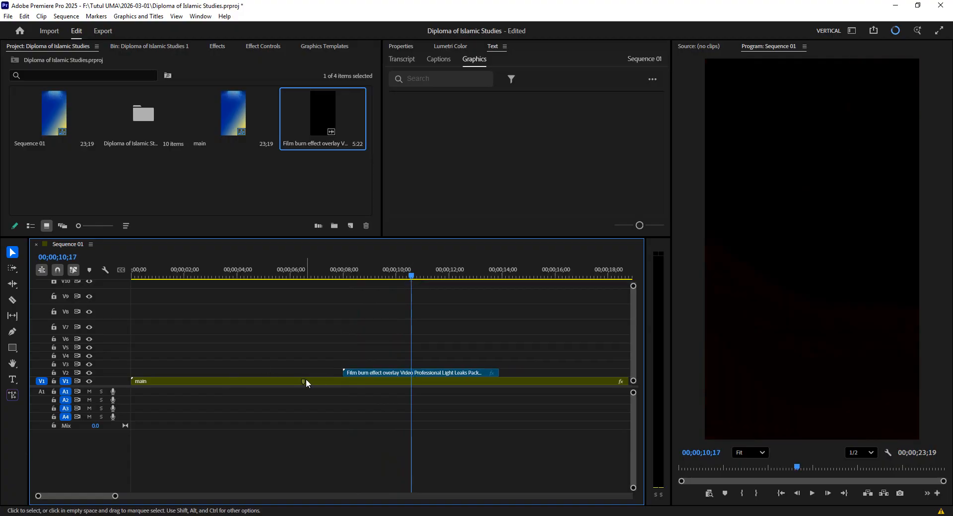
pyautogui.click(388, 373)
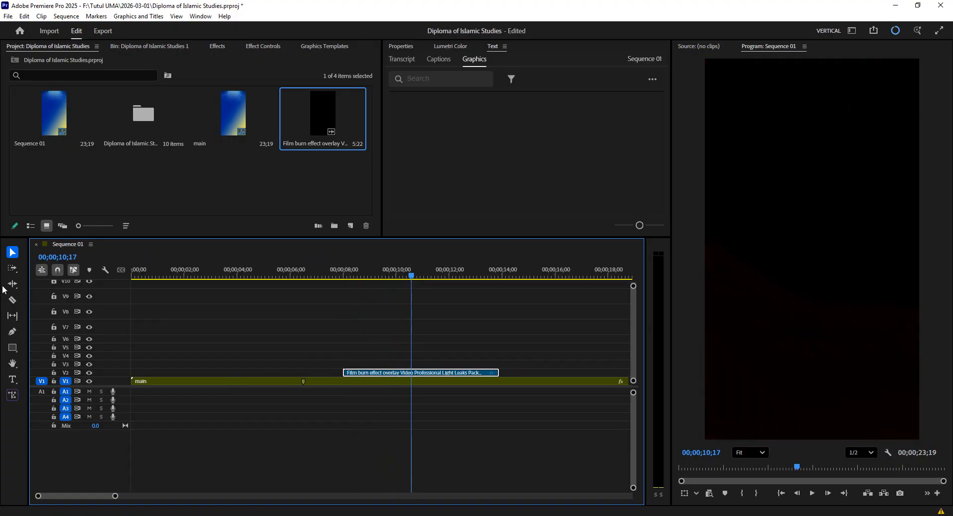
pyautogui.click(12, 300)
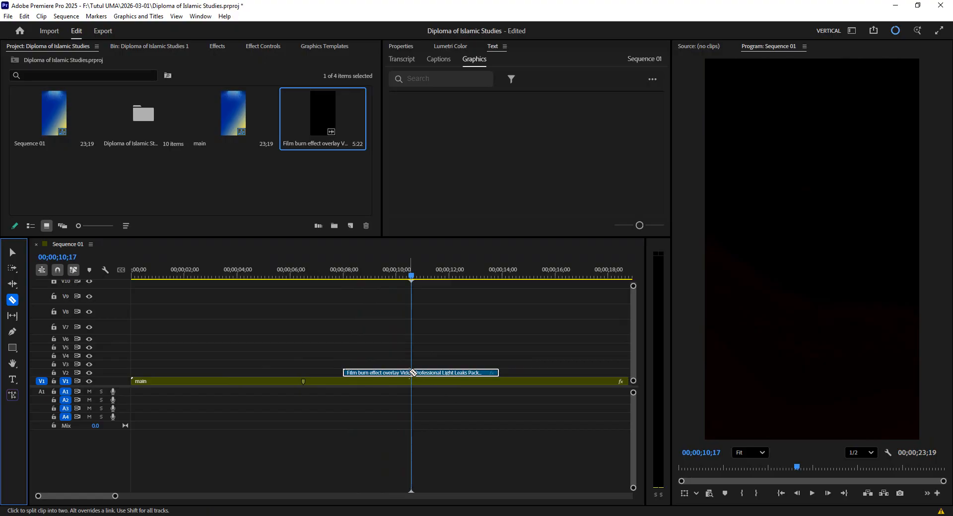
pyautogui.click(415, 373)
pyautogui.press('v')
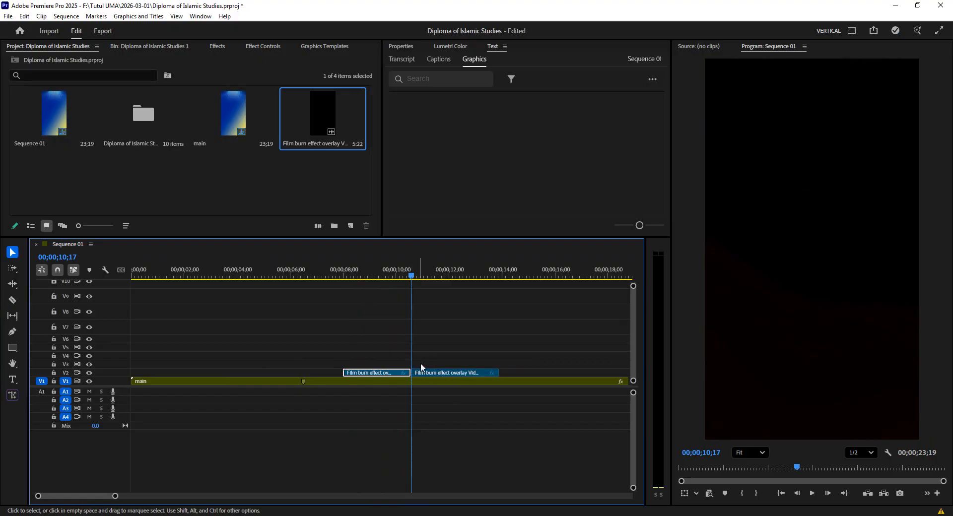
pyautogui.click(505, 338)
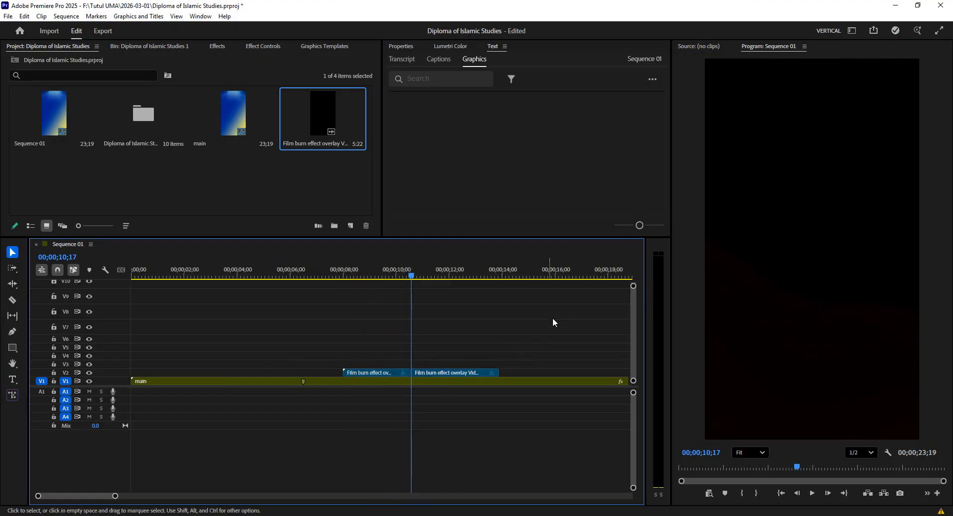
# Enlarge the video tracks and delete the film burn segment on V2 that lies before 00;00;10;17
pyautogui.hotkey('ctrl', '=')
pyautogui.hotkey('ctrl', '=')
pyautogui.hotkey('ctrl', '=')
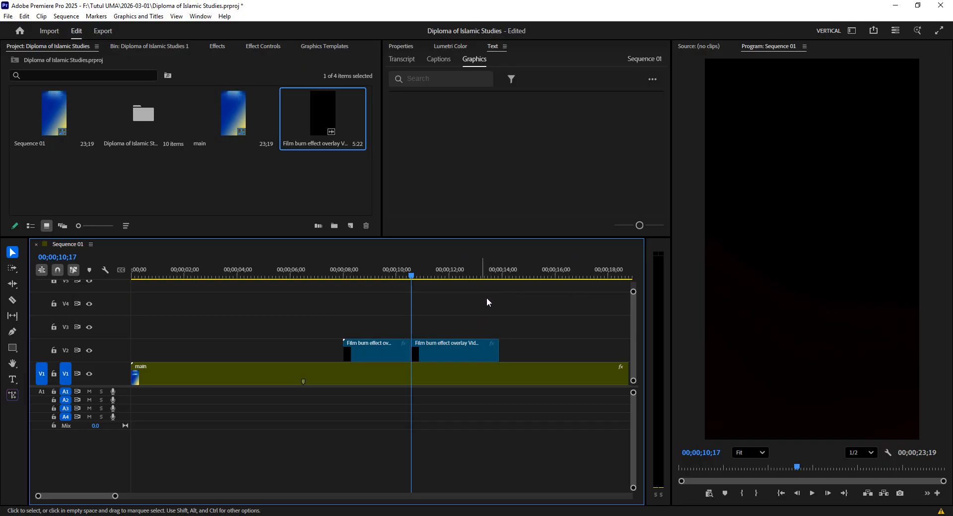
pyautogui.click(372, 351)
pyautogui.press('Delete')
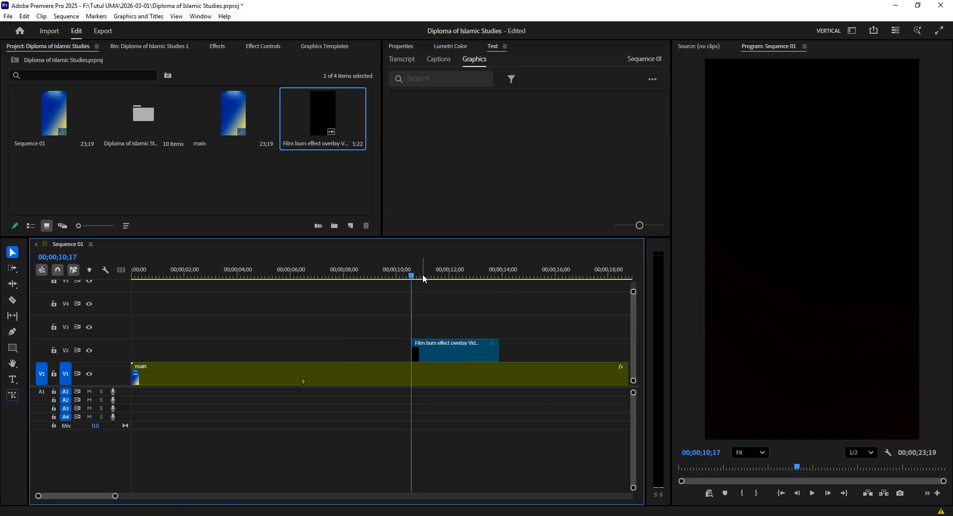
# Split the remaining film burn clip at 00;00;12;23 with the Razor tool and delete the part after the cut
pyautogui.moveTo(415, 282); pyautogui.dragTo(469, 277)
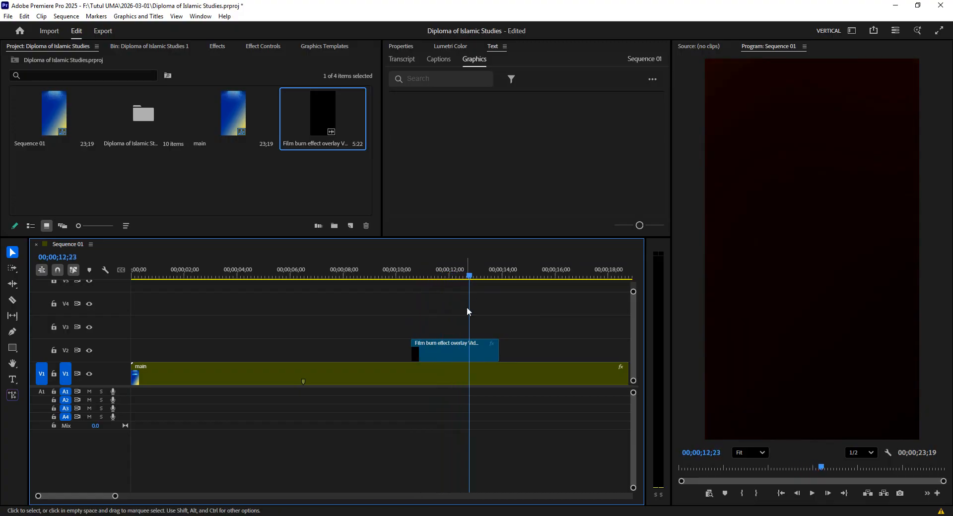
pyautogui.click(482, 355)
pyautogui.press('c')
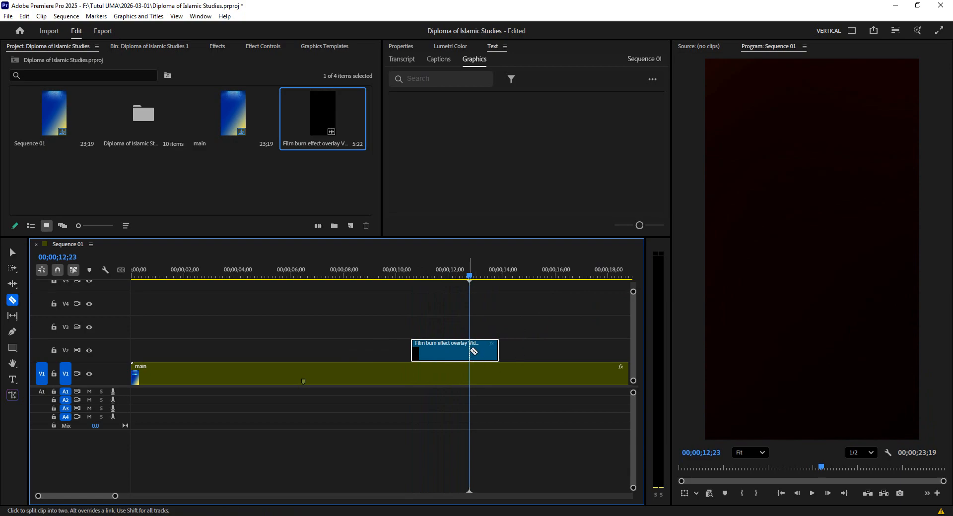
pyautogui.click(472, 349)
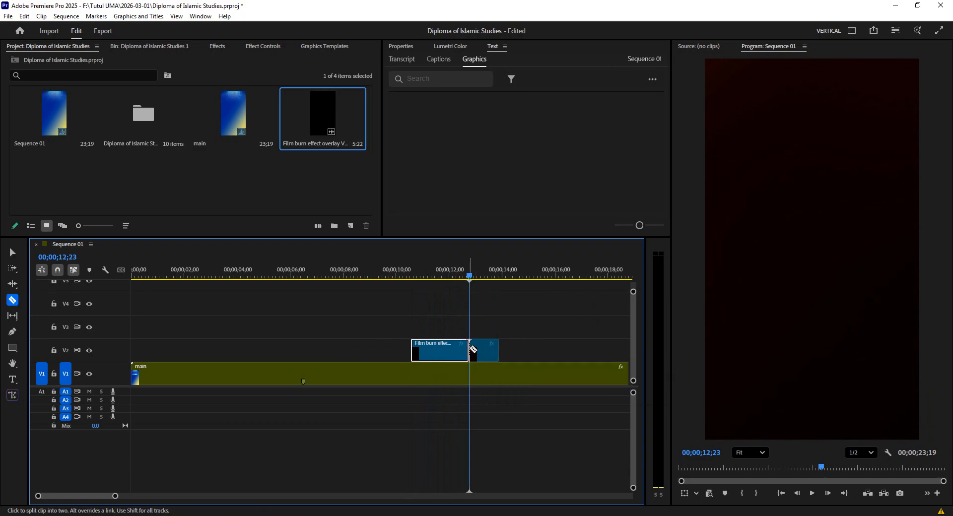
pyautogui.press('v')
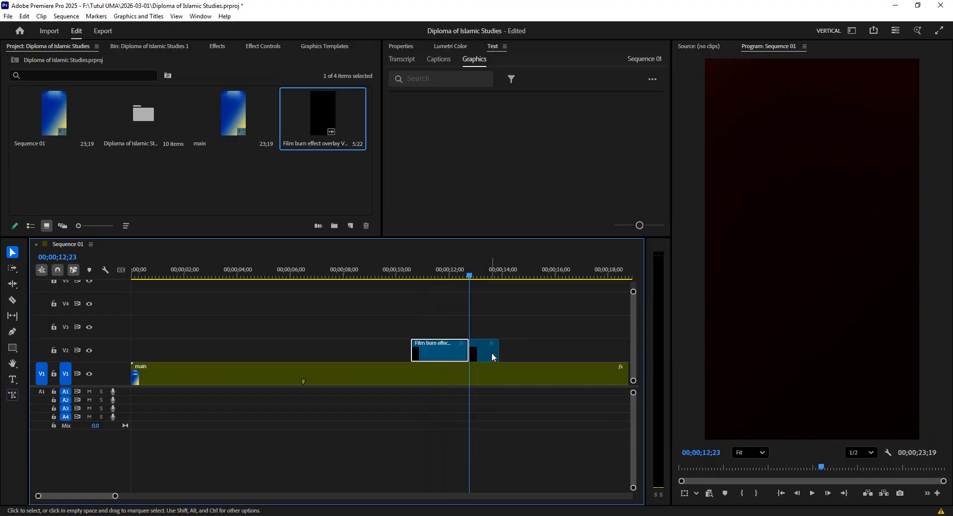
pyautogui.click(485, 348)
pyautogui.press('Delete')
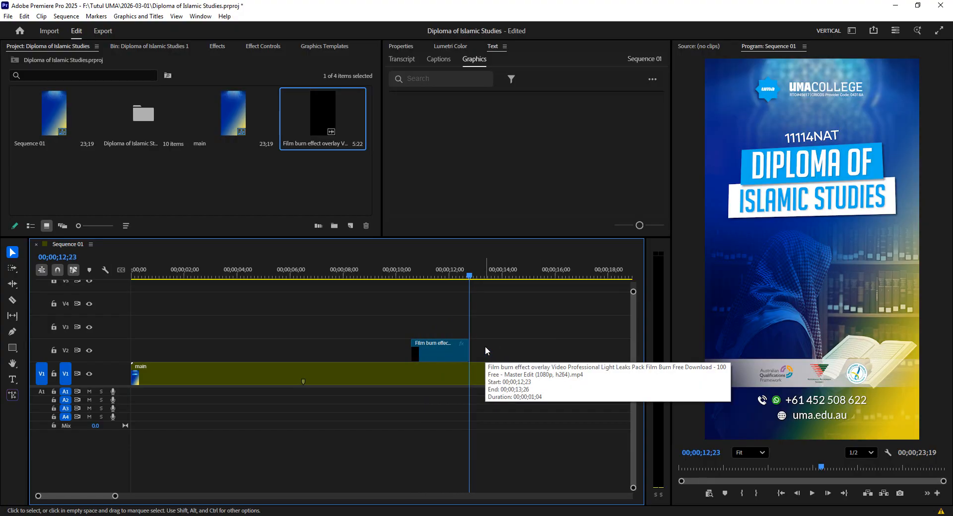
# Add an Opacity keyframe at 100% to the film burn clip at 00;00;11;20
pyautogui.moveTo(465, 285)
pyautogui.mouseDown()
pyautogui.moveTo(373, 284)
pyautogui.moveTo(442, 280)
pyautogui.mouseUp()
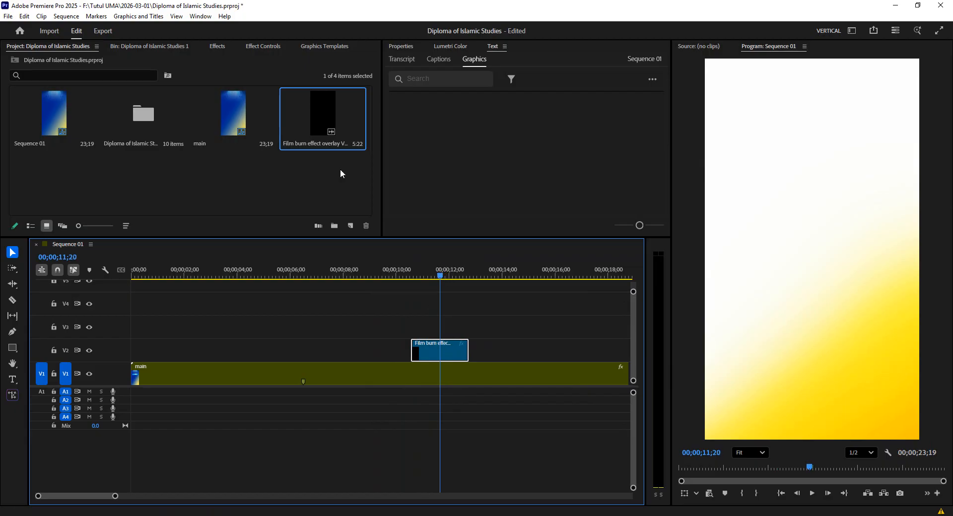
pyautogui.click(257, 51)
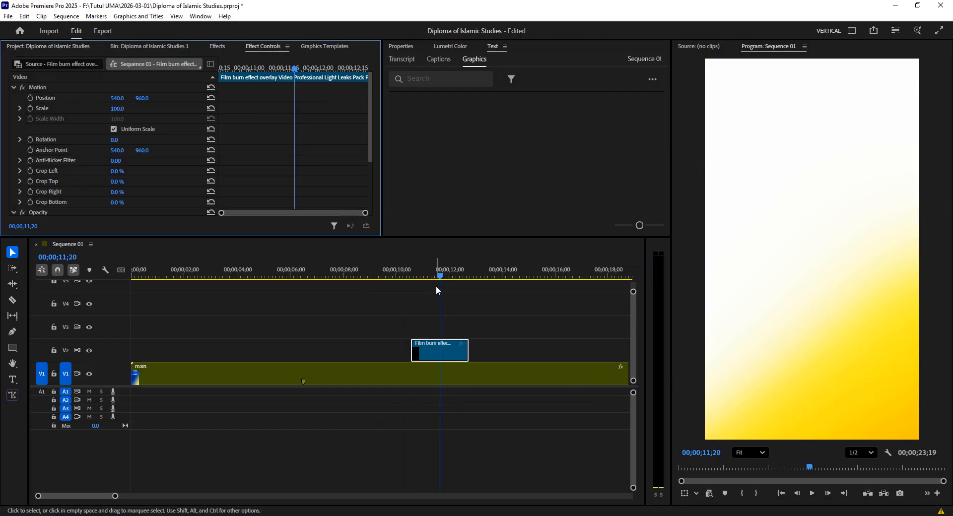
pyautogui.scroll(-5, 160, 144)
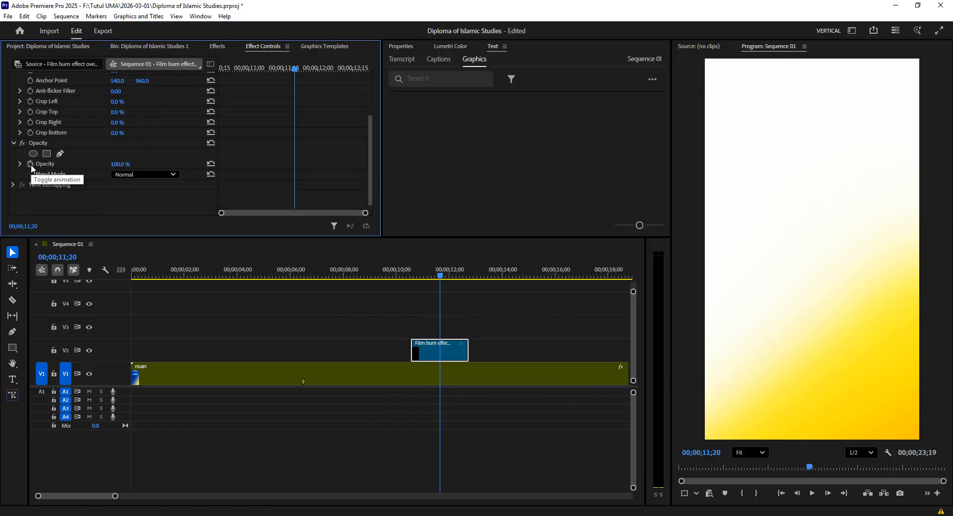
pyautogui.click(31, 164)
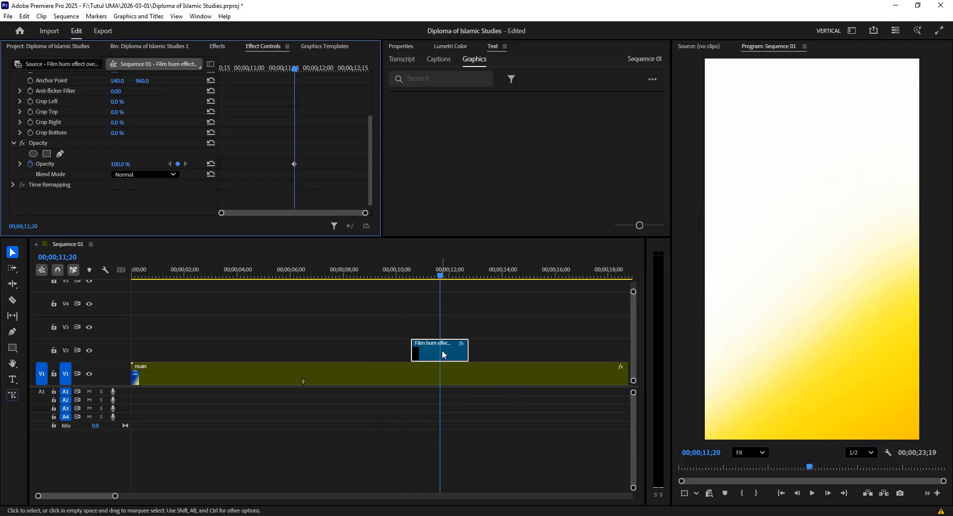
# Fade out the film burn clip with a 0% Opacity keyframe at 00;00;12;21
pyautogui.moveTo(440, 276); pyautogui.dragTo(470, 285)
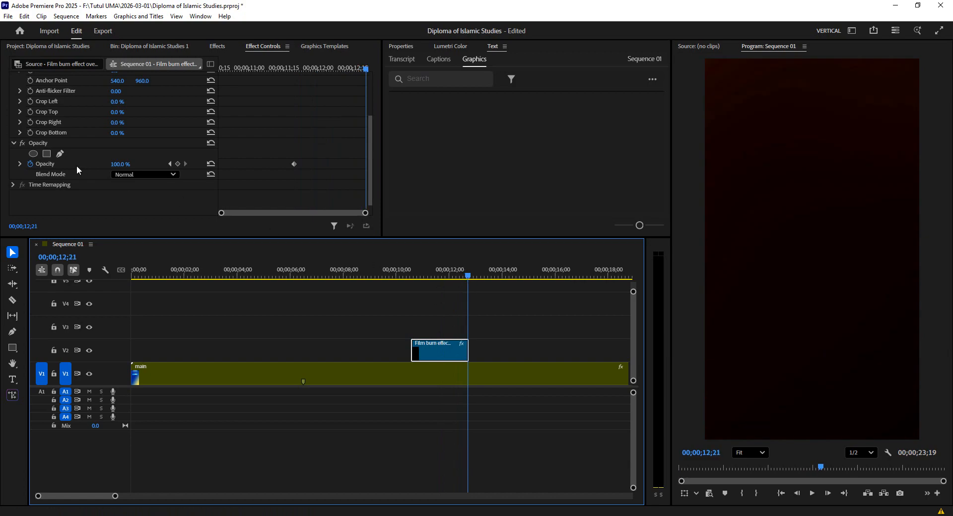
pyautogui.click(124, 163)
pyautogui.write('0')
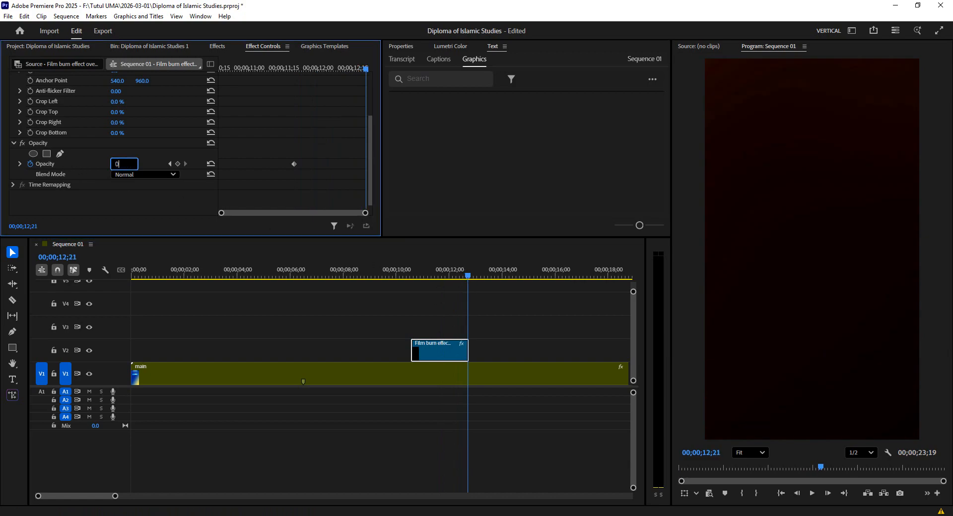
pyautogui.press('Return')
# Set the film burn clip's Opacity to 0% at 00;00;10;19 so that it fades in
pyautogui.moveTo(467, 281); pyautogui.dragTo(413, 288)
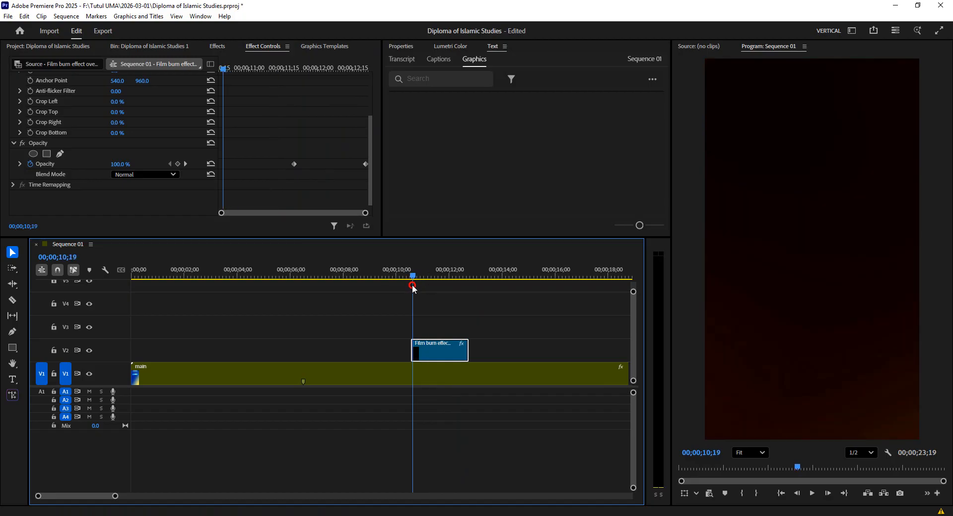
pyautogui.click(123, 163)
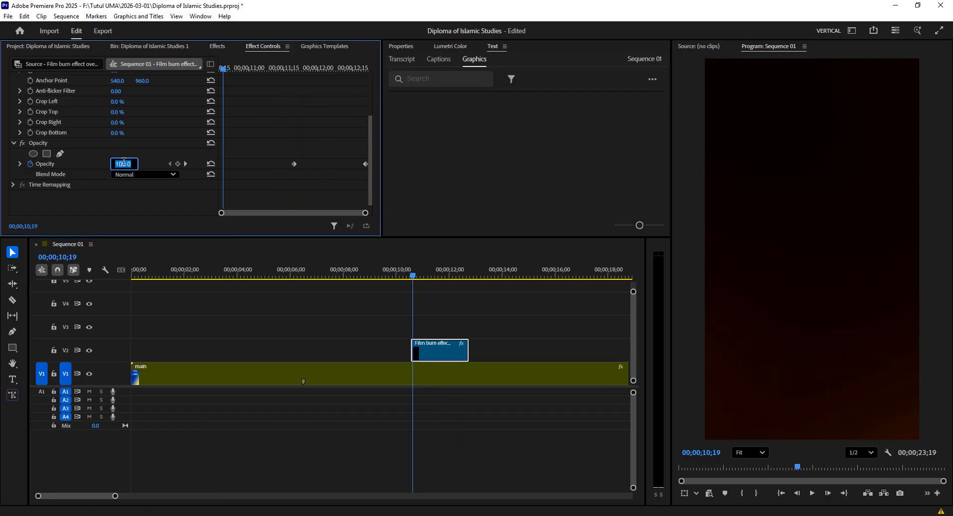
pyautogui.write('0')
pyautogui.press('Return')
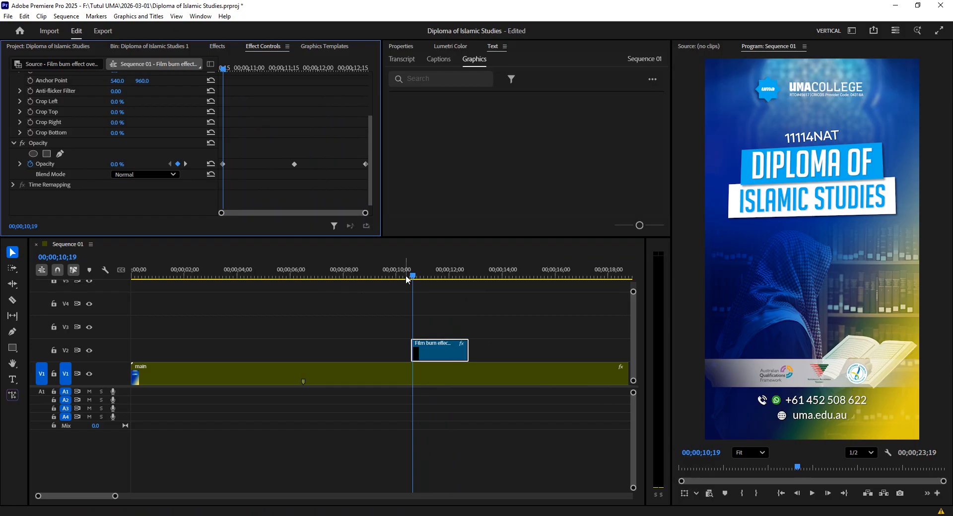
# Play back the film burn transition from before the clip to just past its end and save the project
pyautogui.moveTo(412, 278); pyautogui.dragTo(337, 277)
pyautogui.press('space')
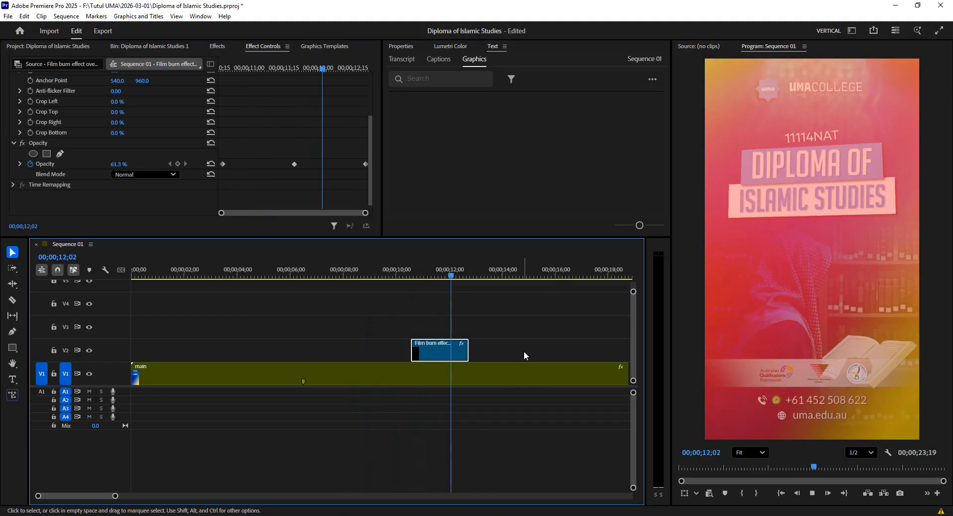
pyautogui.press('space')
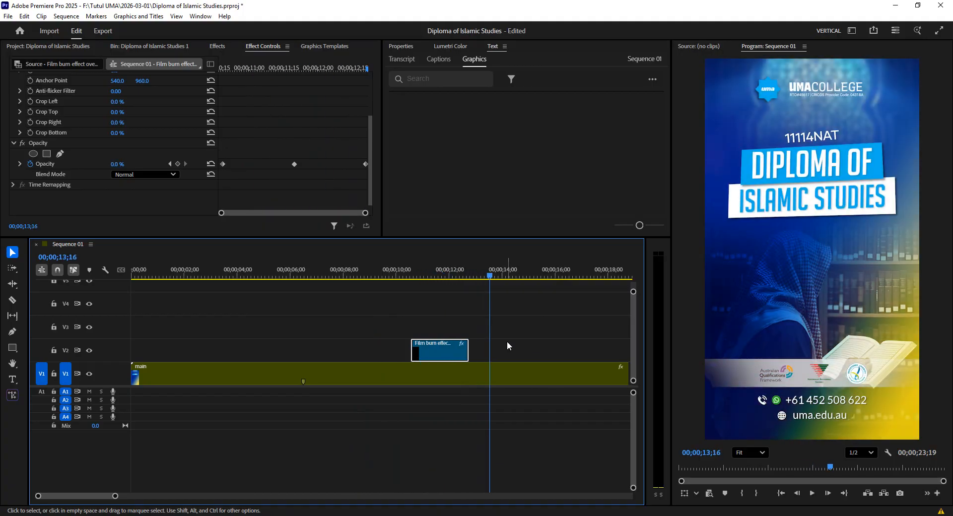
pyautogui.hotkey('ctrl', 's')
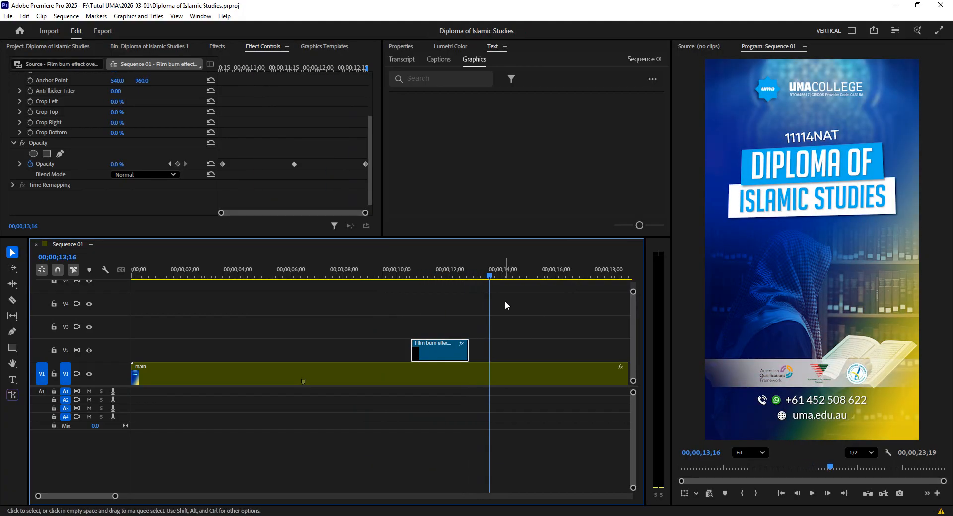
# Play the sequence from its beginning and park the playhead at 00;00;00;22 to review the opening title
pyautogui.moveTo(494, 281); pyautogui.dragTo(555, 288)
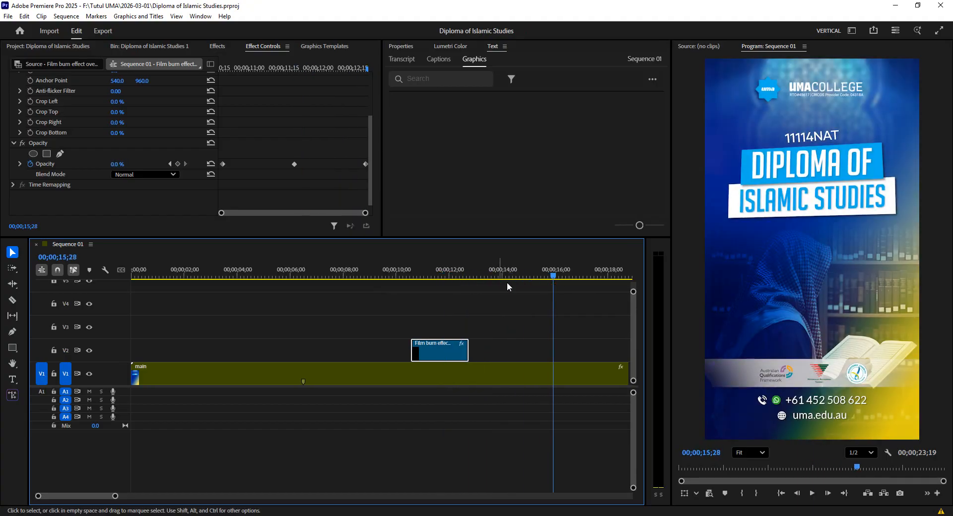
pyautogui.press('Home')
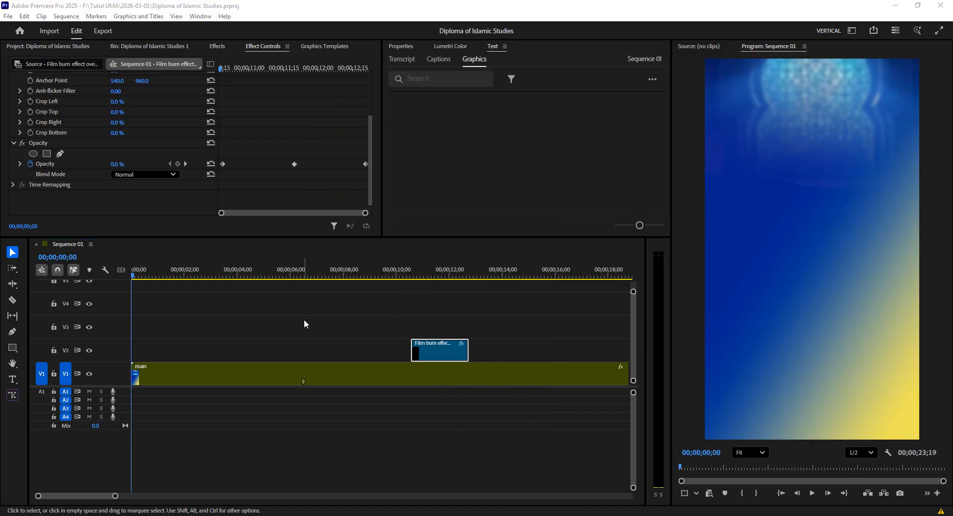
pyautogui.click(259, 326)
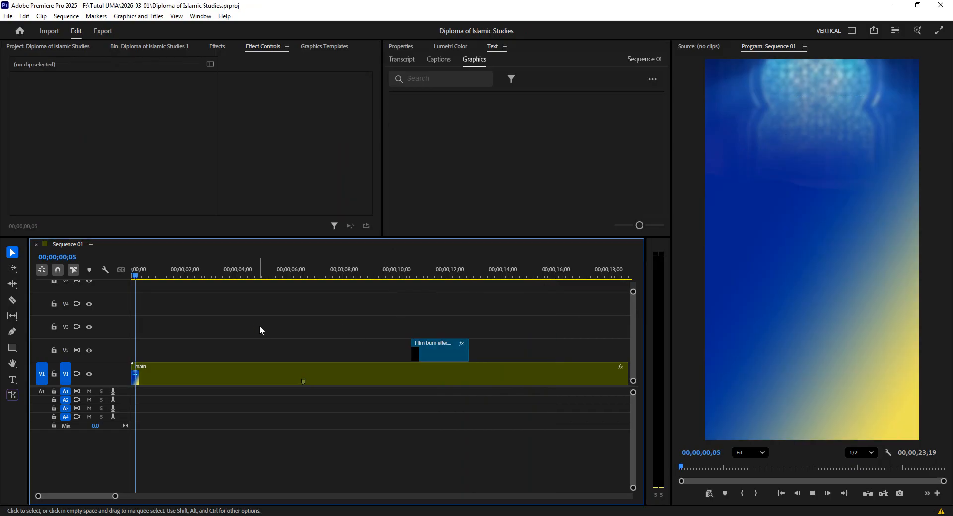
pyautogui.press('space')
pyautogui.moveTo(153, 276)
pyautogui.mouseDown()
pyautogui.moveTo(131, 280)
pyautogui.moveTo(150, 283)
pyautogui.mouseUp()
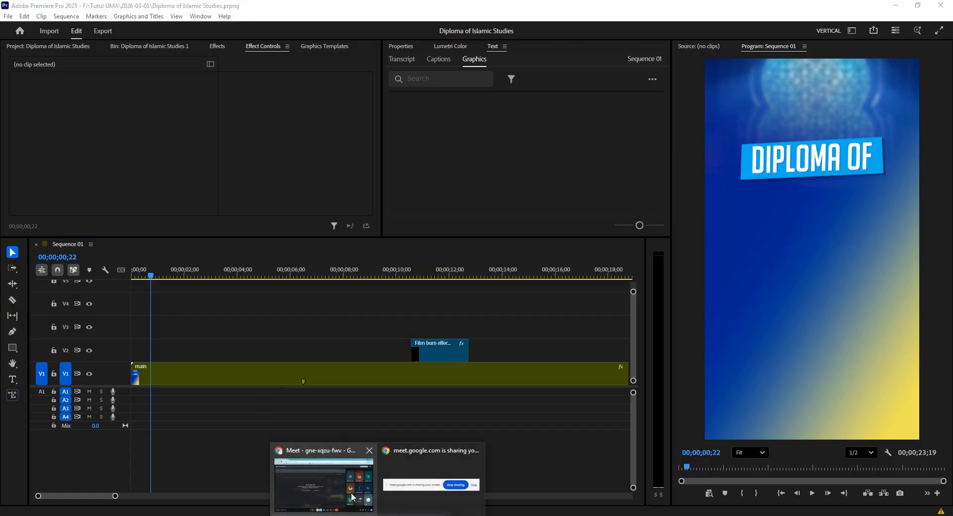
# Switch to Chrome, search Google for "free video download" and open the Sound Effects section of the Pixabay site
pyautogui.click(351, 496)
pyautogui.click(380, 10)
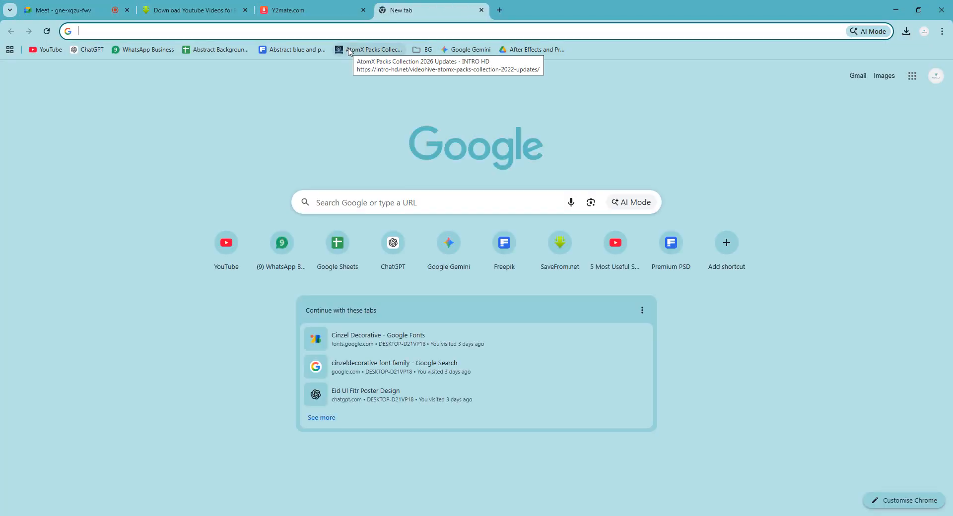
pyautogui.write('free video download')
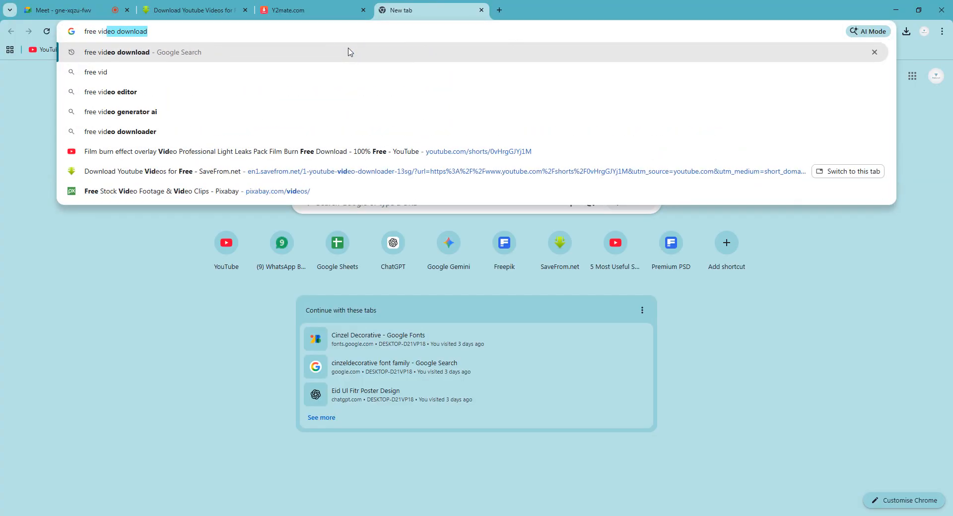
pyautogui.click(350, 52)
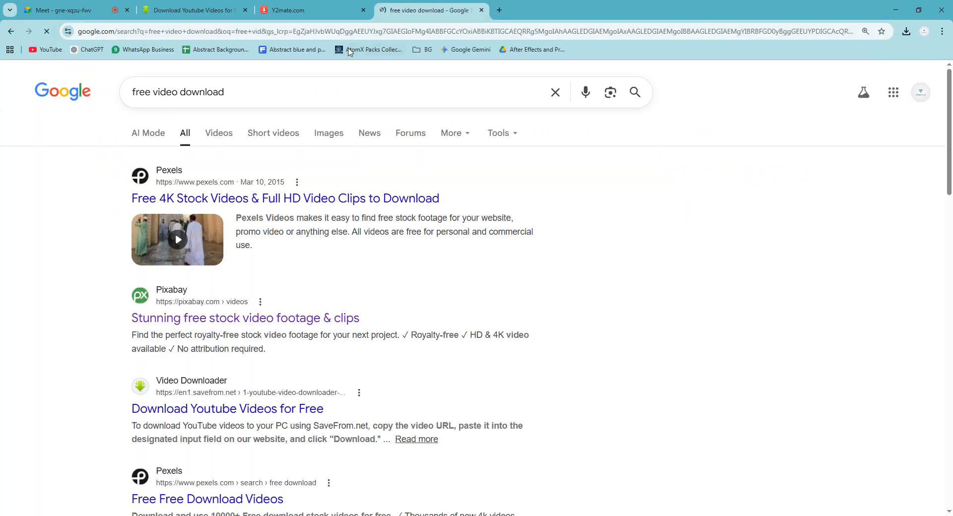
pyautogui.click(167, 322)
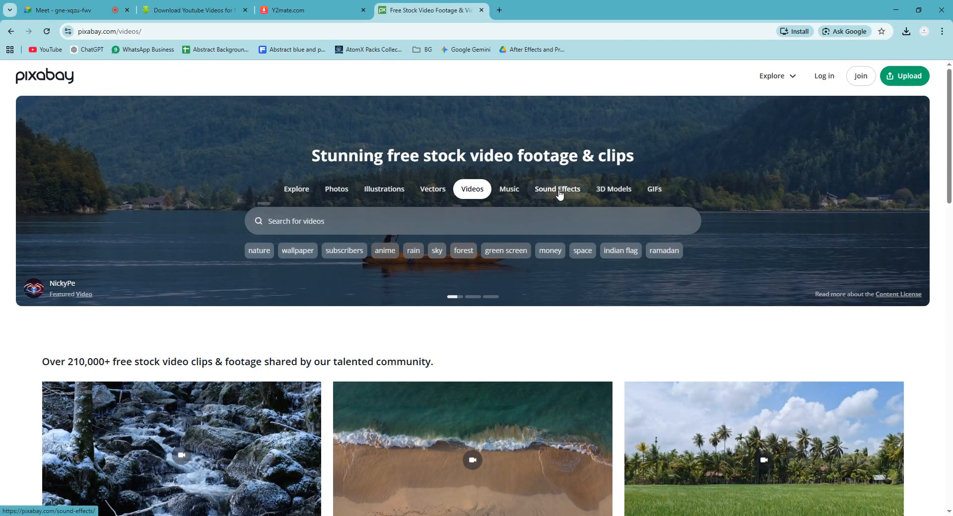
pyautogui.click(559, 194)
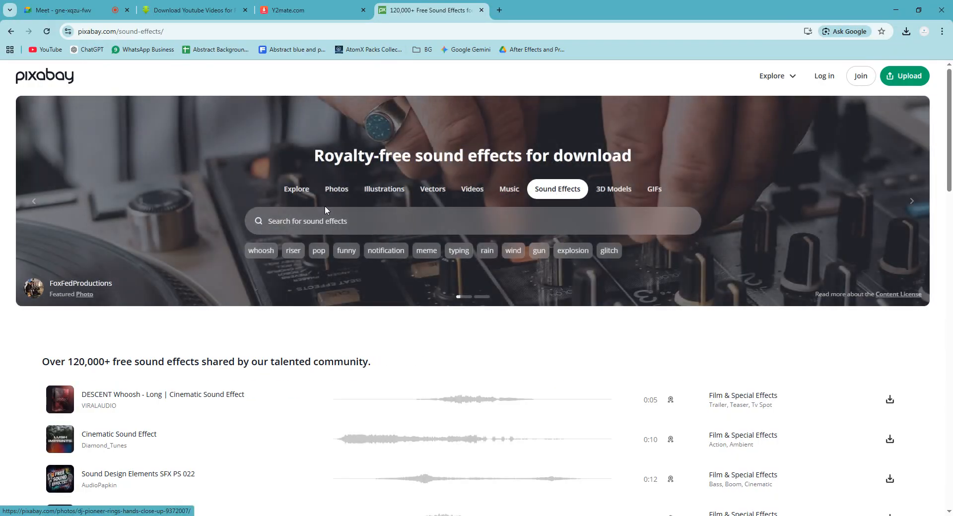
# Search the Pixabay sound effects for "bounce"
pyautogui.click(317, 219)
pyautogui.write('b')
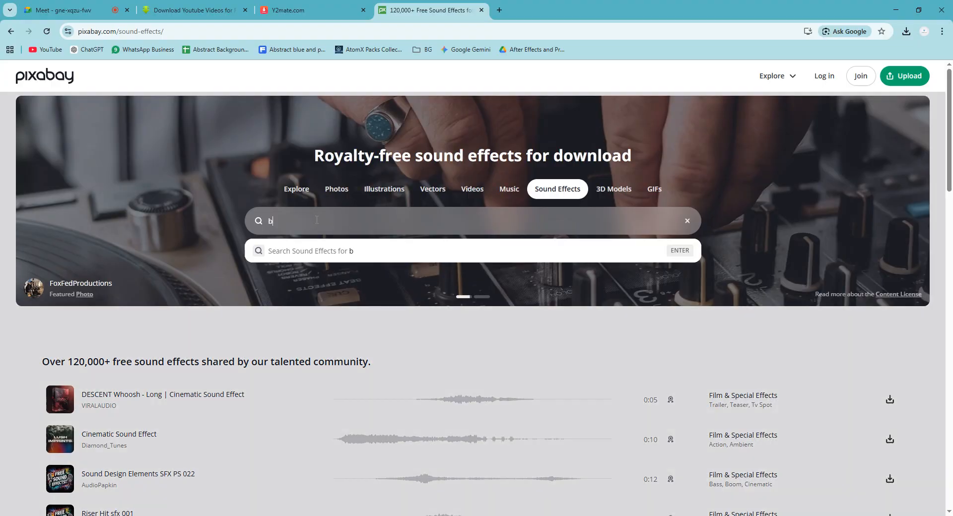
pyautogui.write('oun')
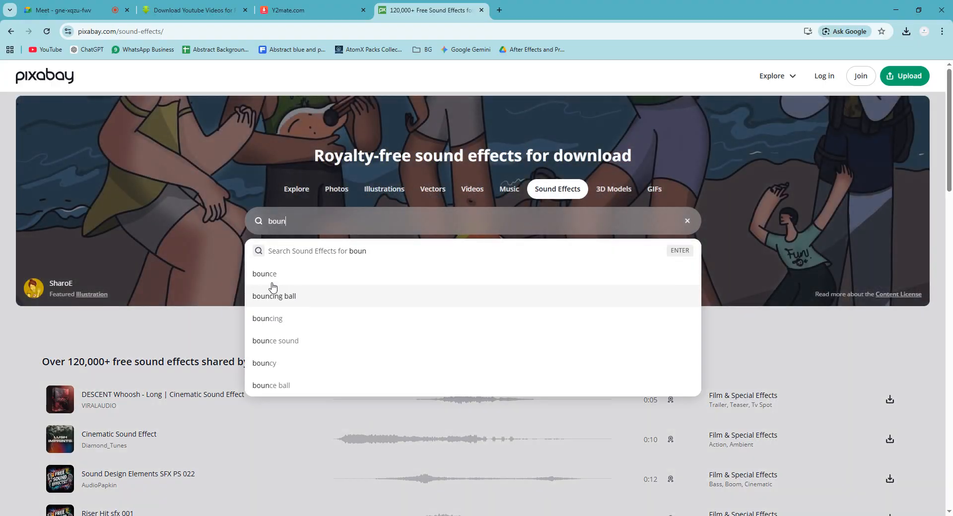
pyautogui.click(267, 278)
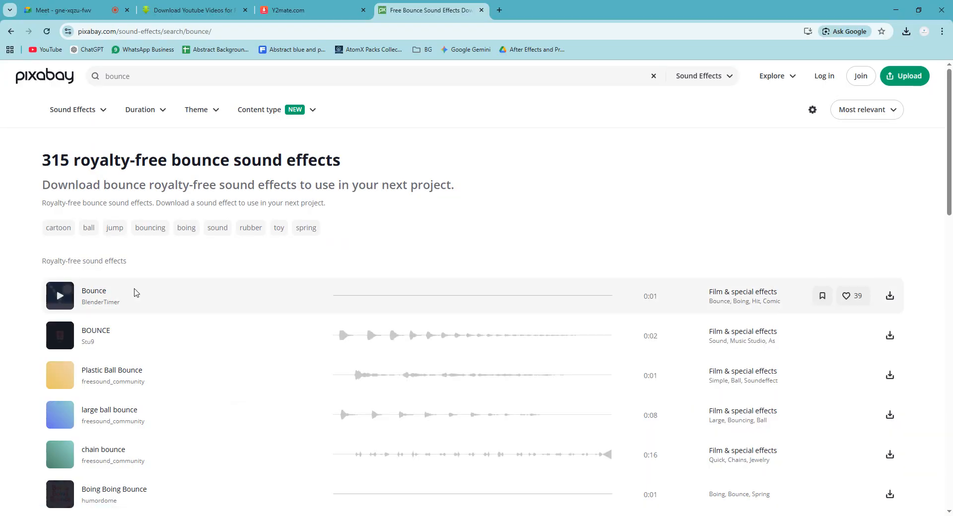
# Preview the first few bounce sound effects and download "Plastic Ball Bounce"
pyautogui.click(60, 297)
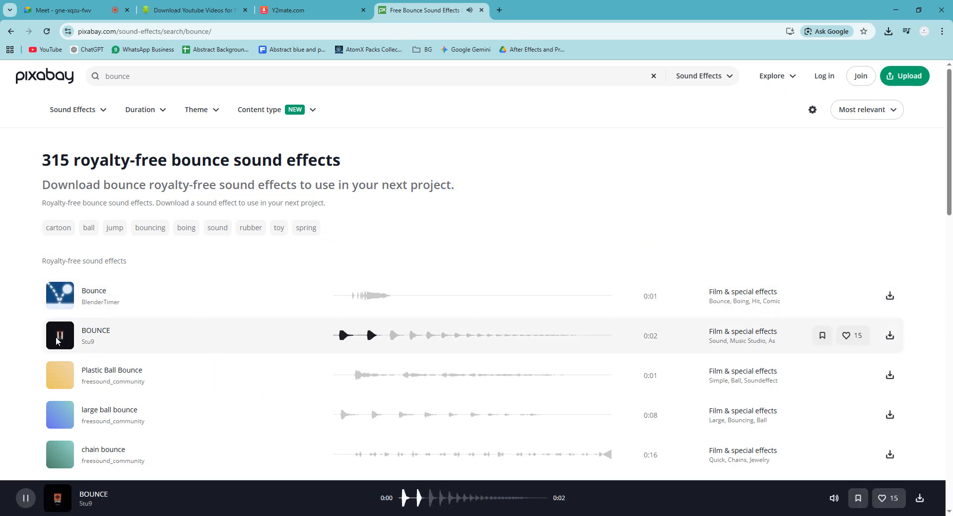
pyautogui.click(60, 374)
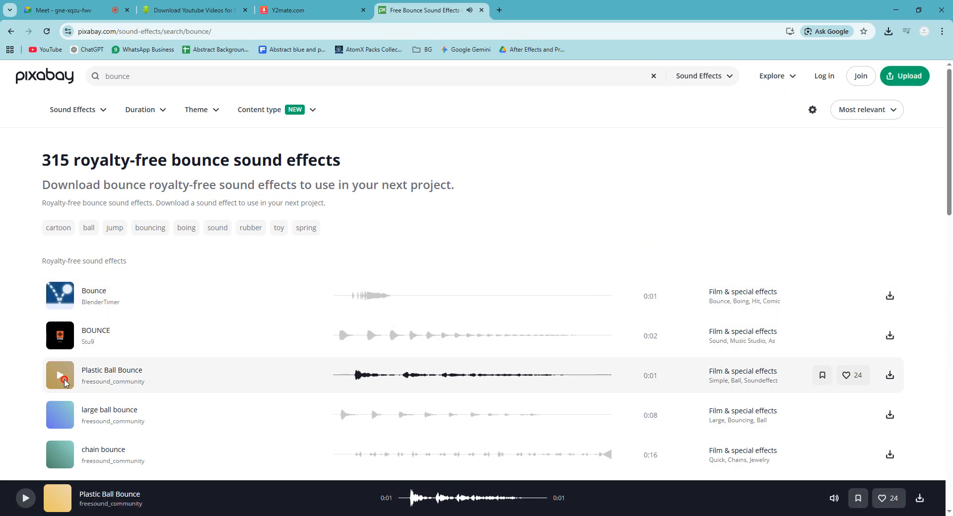
pyautogui.click(61, 376)
pyautogui.click(60, 375)
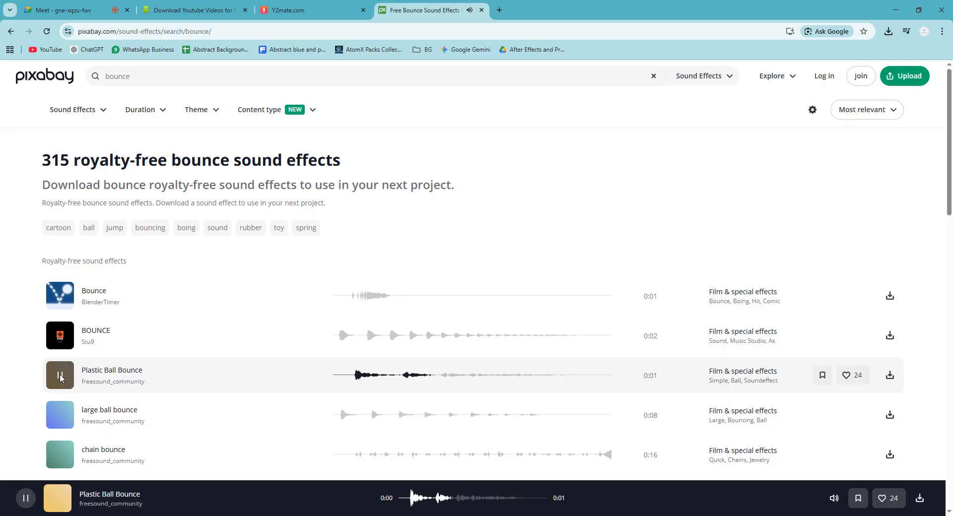
pyautogui.click(891, 377)
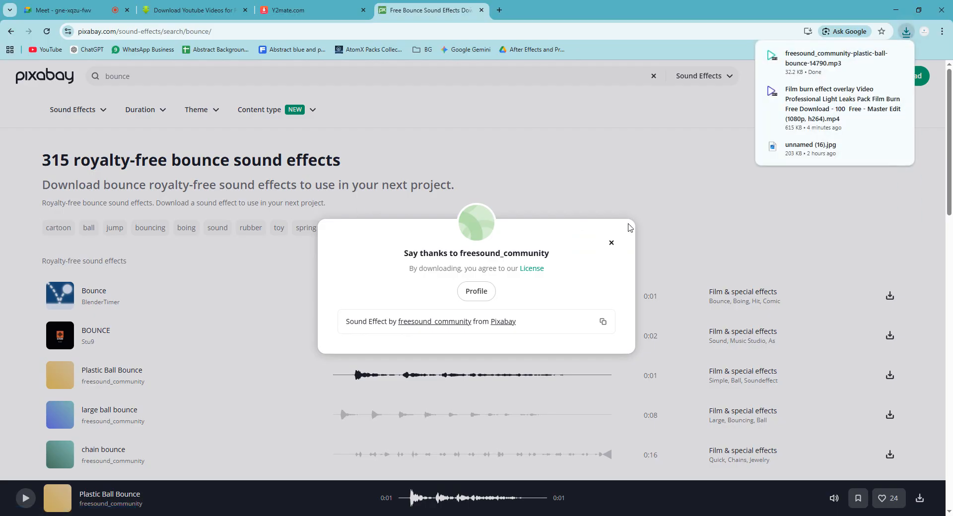
# Dismiss the download thank-you message, switch to Premiere Pro, play on through the title animation and park the playhead around 00;00;01;07
pyautogui.click(612, 238)
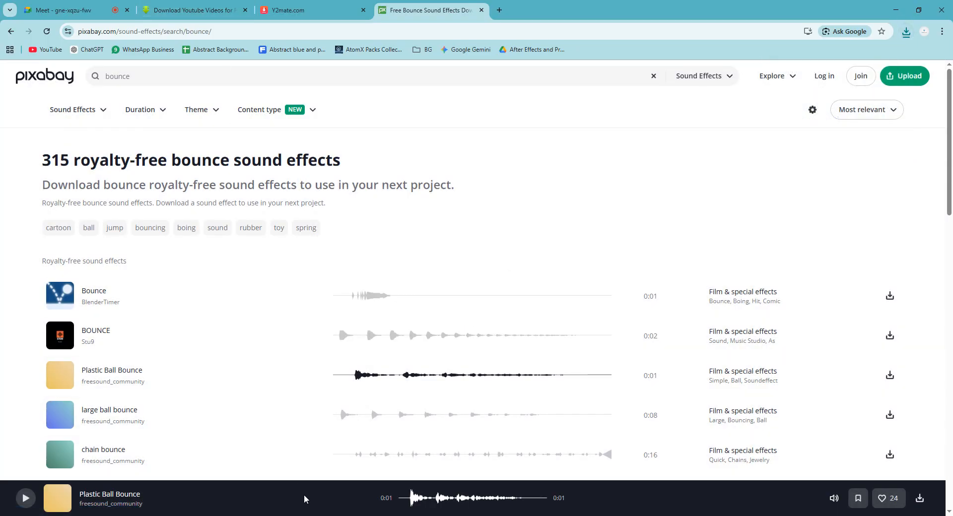
pyautogui.hotkey('alt', 'Tab')
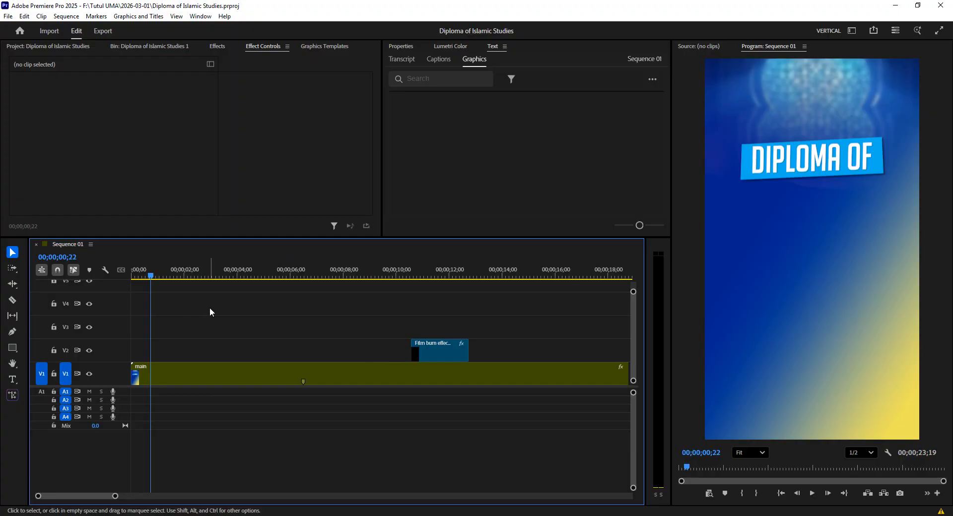
pyautogui.press('space')
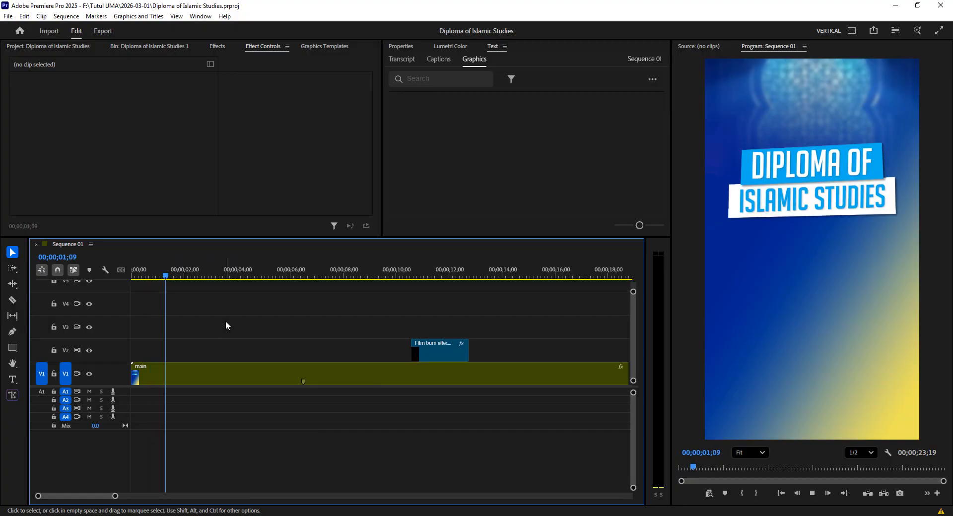
pyautogui.press('space')
pyautogui.moveTo(174, 277)
pyautogui.mouseDown()
pyautogui.moveTo(136, 281)
pyautogui.moveTo(165, 281)
pyautogui.mouseUp()
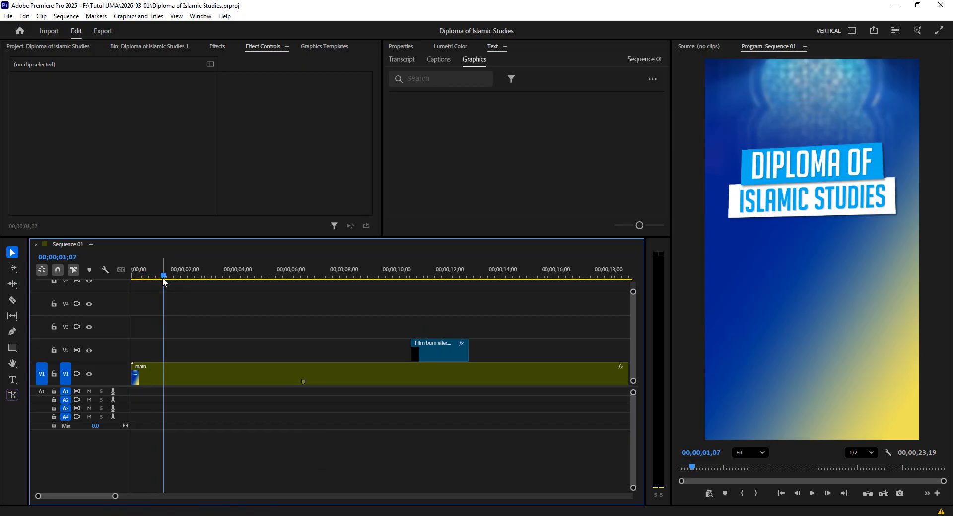
# Switch to Chrome and search the Pixabay sound effects for "whoosh"
pyautogui.moveTo(339, 514)
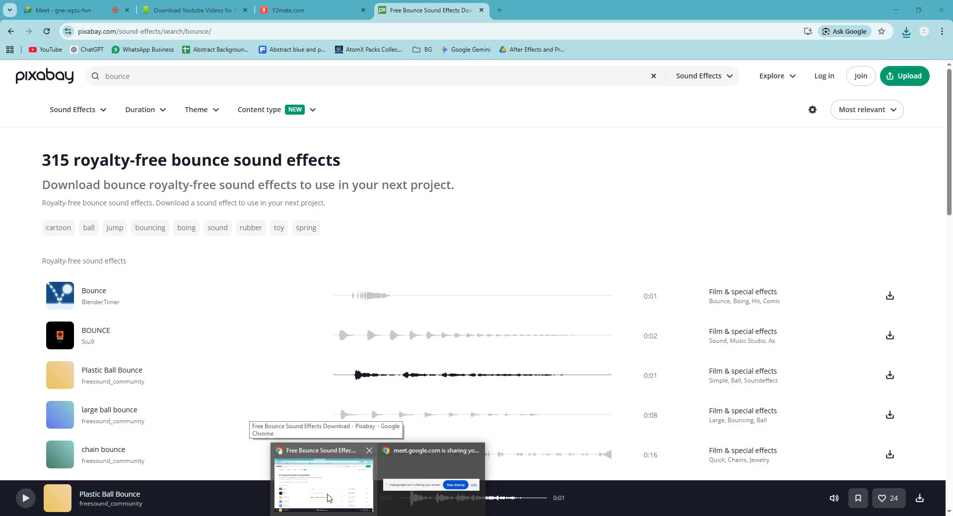
pyautogui.click(330, 500)
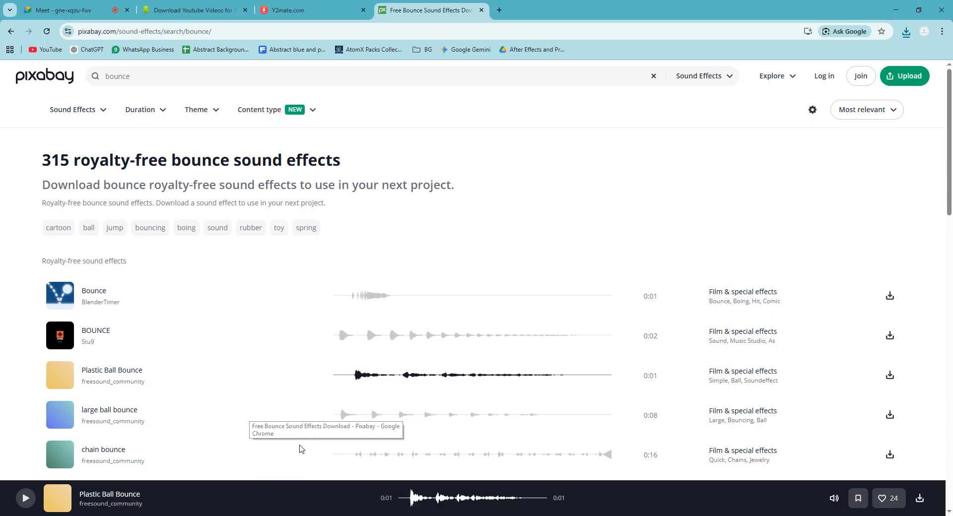
pyautogui.moveTo(131, 76); pyautogui.dragTo(114, 78)
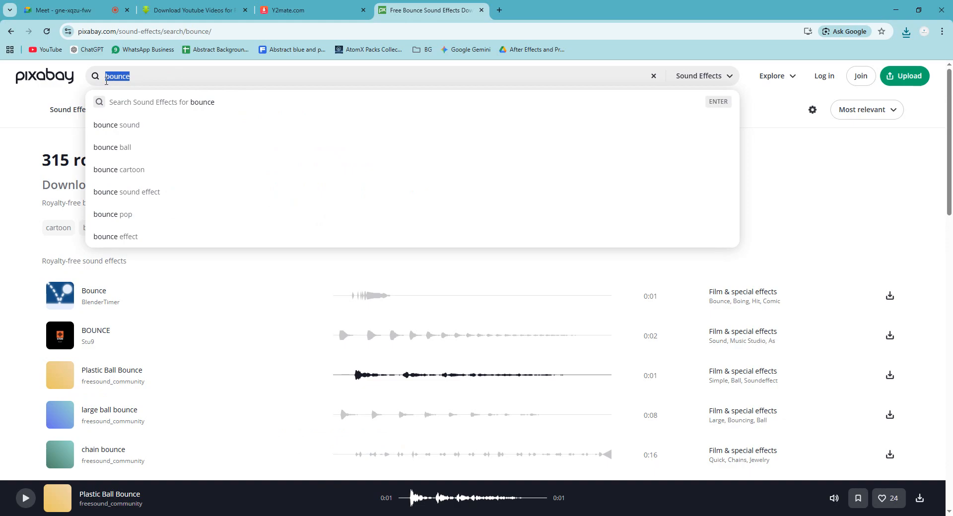
pyautogui.write('whoosh')
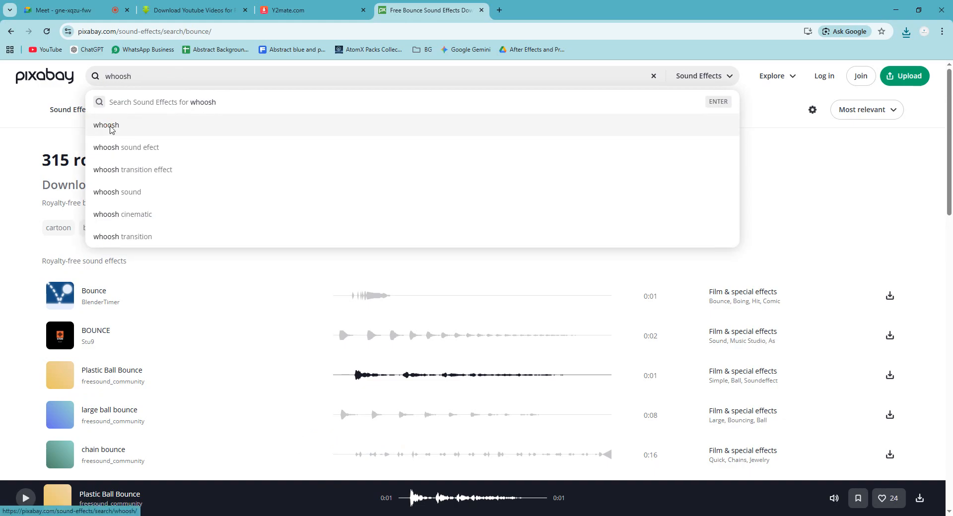
pyautogui.click(112, 125)
# Preview the "Whoosh End" sound effect and download it
pyautogui.scroll(-1, 4, 305)
pyautogui.scroll(-1, 4, 305)
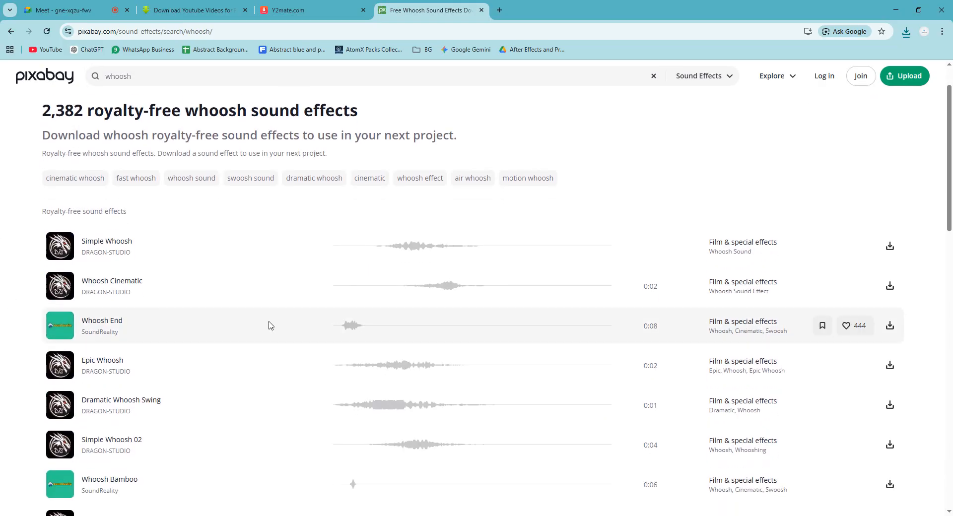
pyautogui.click(61, 328)
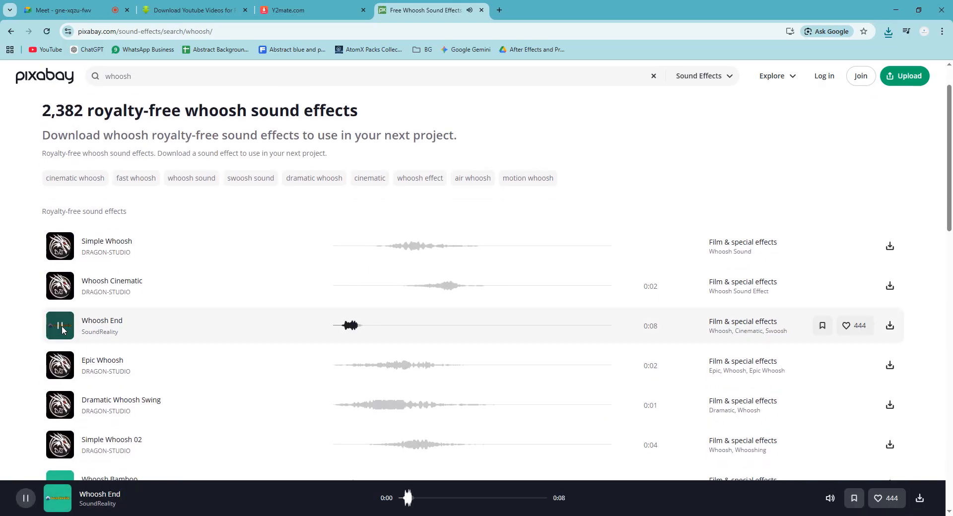
pyautogui.click(889, 327)
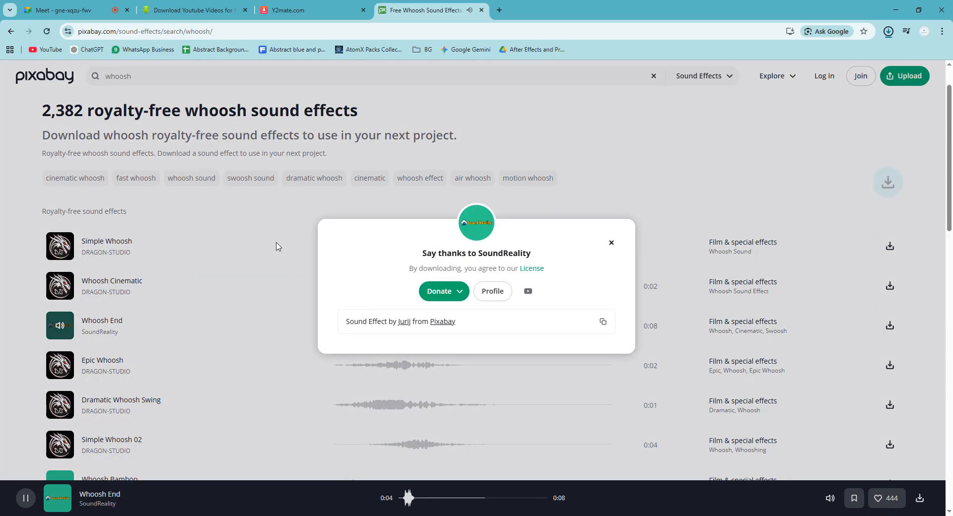
# Switch to Premiere Pro and play the sequence on to 00;00;03;14 to review the course code and background reveal
pyautogui.hotkey('alt', 'Tab')
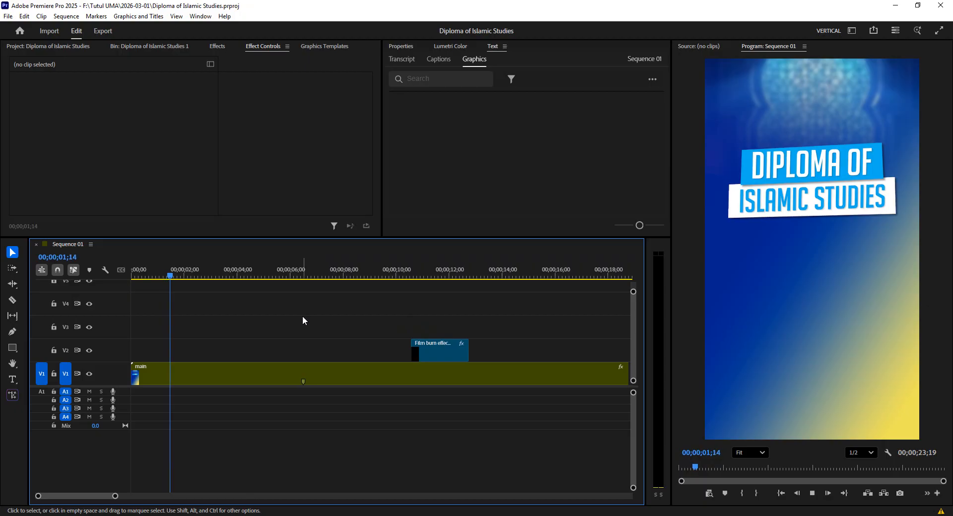
pyautogui.press('space')
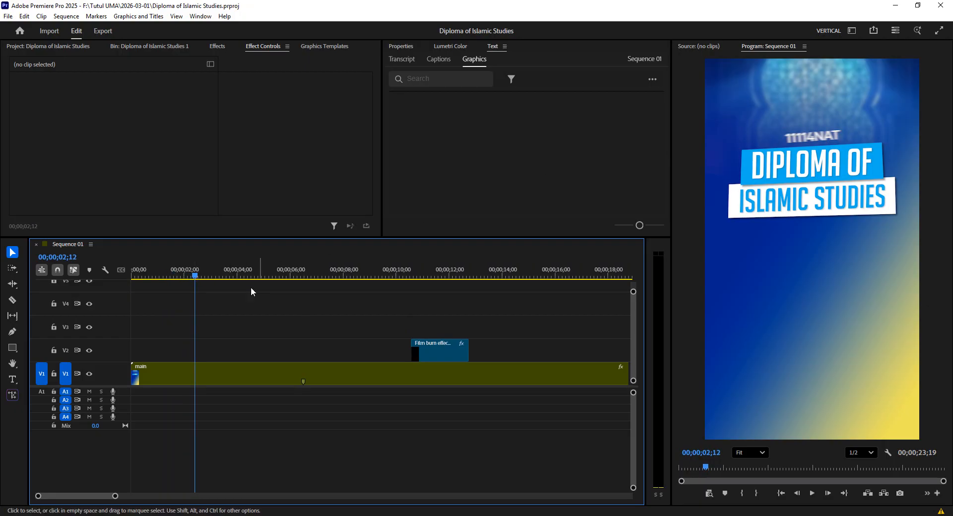
pyautogui.press('space')
pyautogui.press('space')
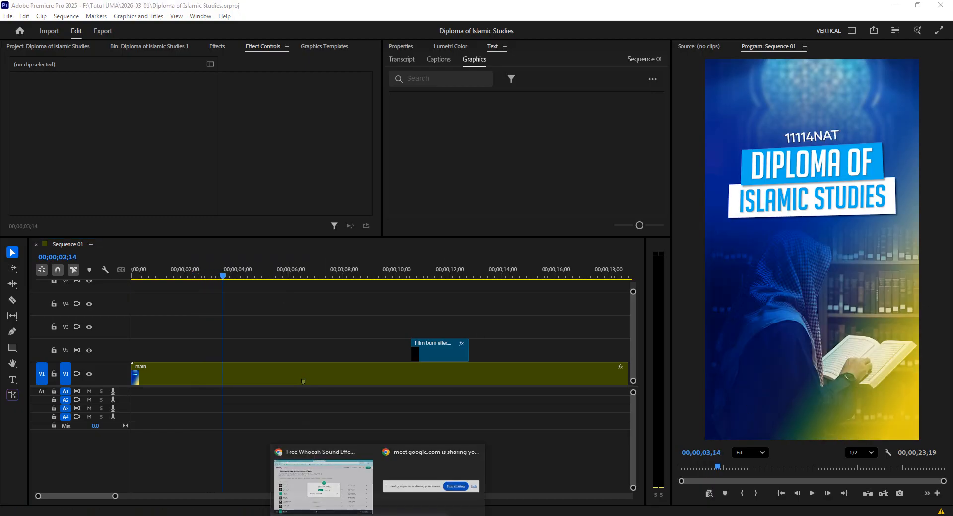
# Switch to Chrome, search the Pixabay sound effects for "slide whoosh", then preview and download "Whoosh 09"
pyautogui.click(331, 494)
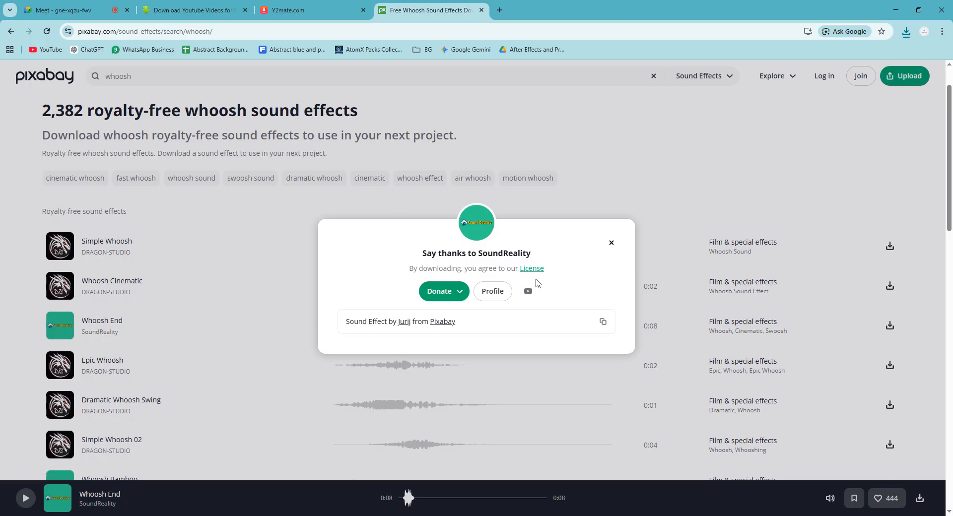
pyautogui.click(612, 242)
pyautogui.doubleClick(117, 76)
pyautogui.write('slide')
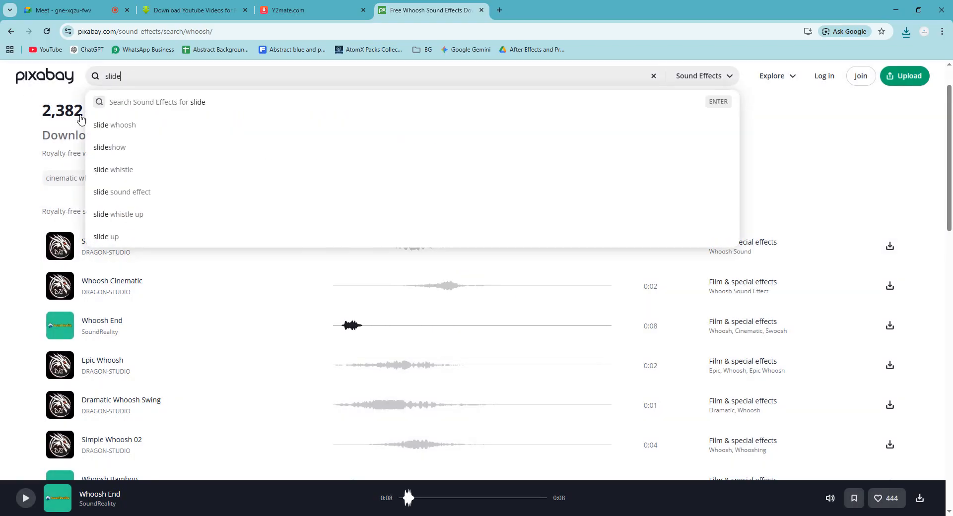
pyautogui.click(117, 125)
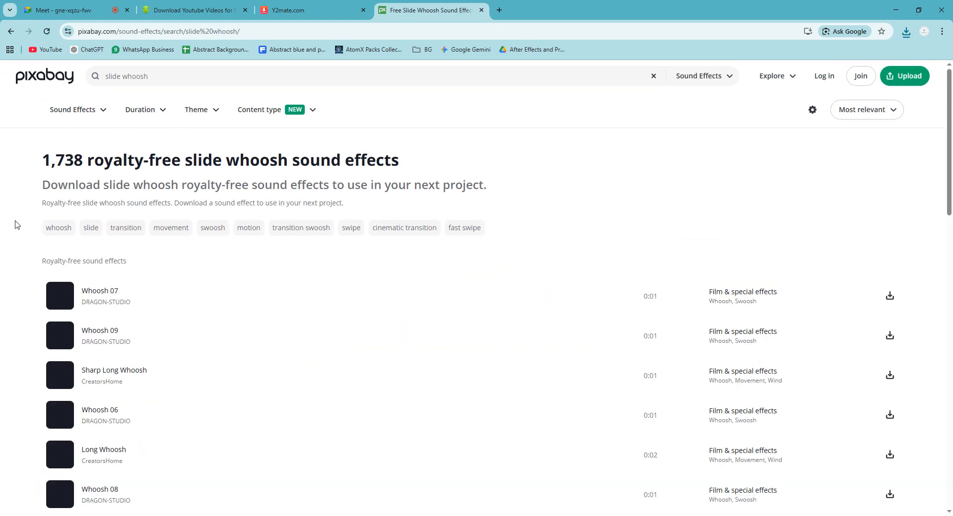
pyautogui.click(54, 249)
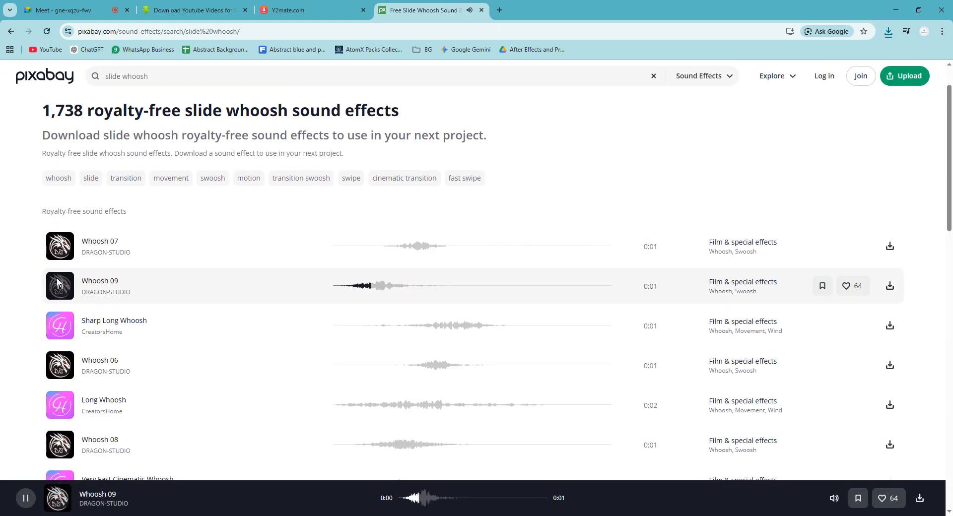
pyautogui.click(889, 286)
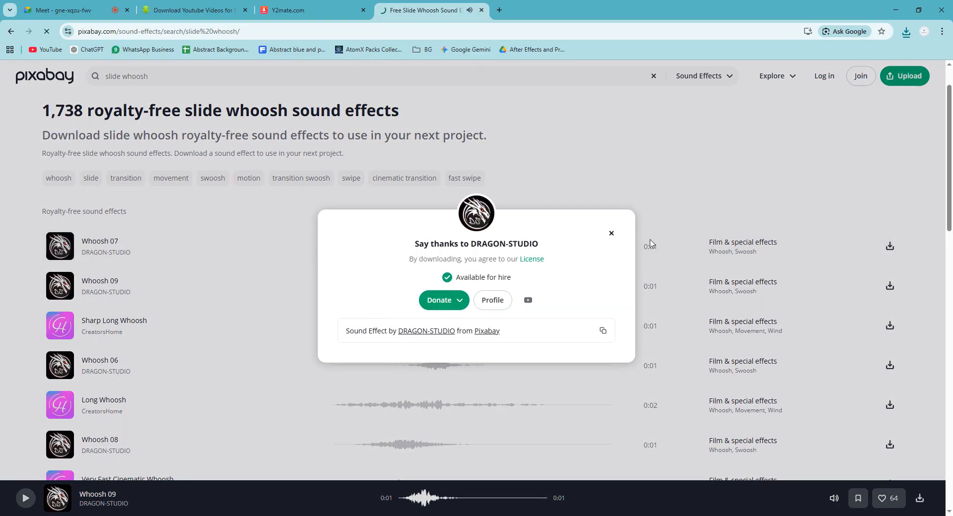
# Switch to Premiere Pro, play through the logo and contact details animation, and park the playhead at 00;00;06;15
pyautogui.hotkey('alt', 'Tab')
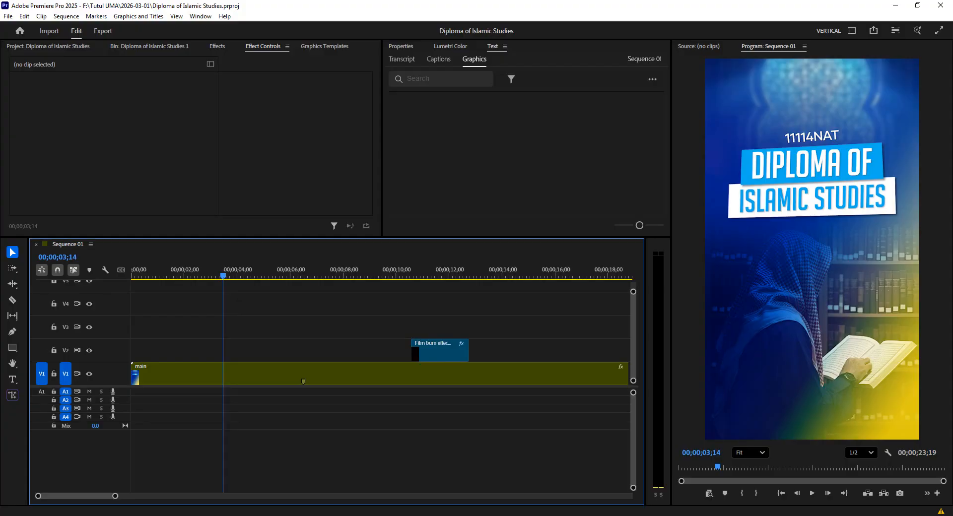
pyautogui.press('space')
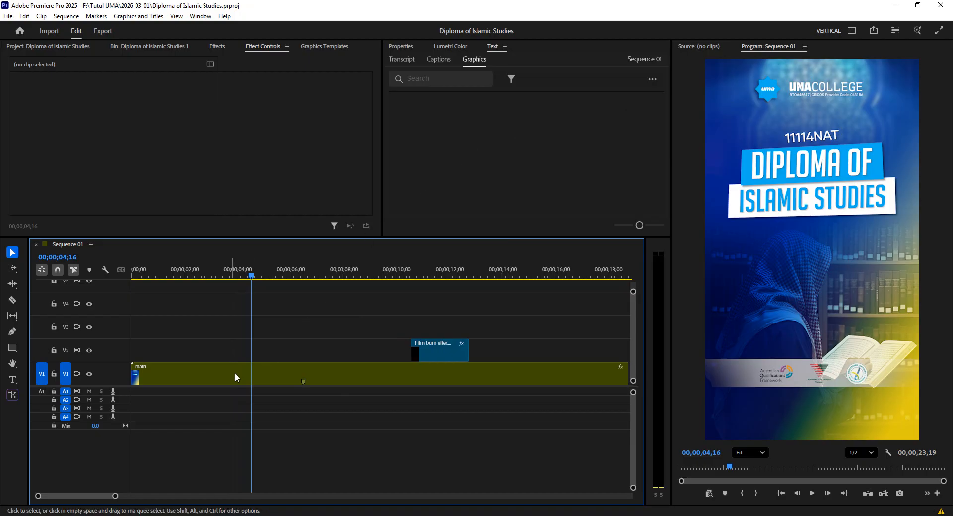
pyautogui.press('space')
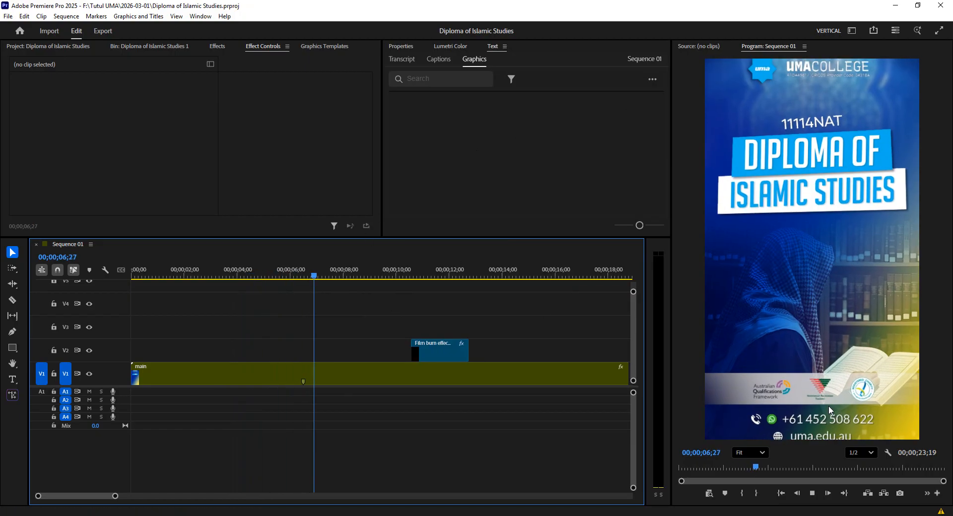
pyautogui.press('space')
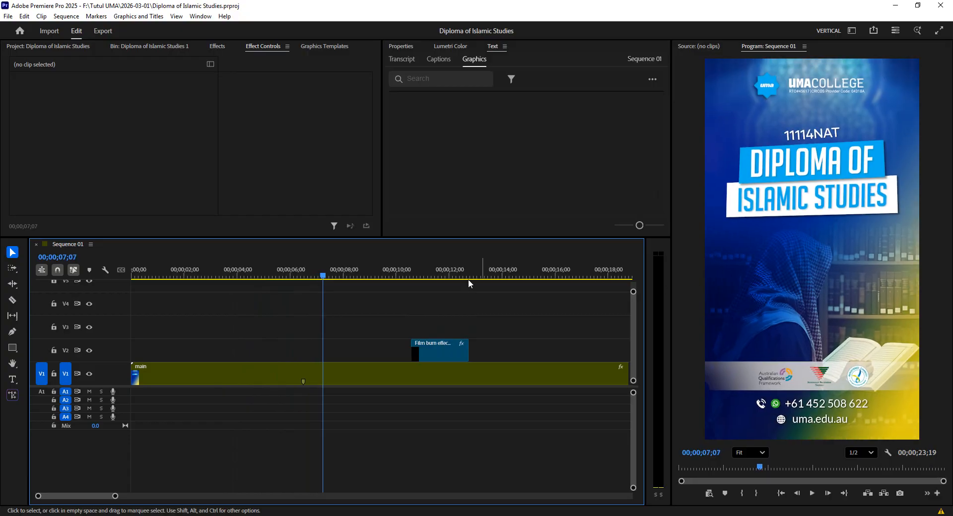
pyautogui.moveTo(320, 276); pyautogui.dragTo(303, 282)
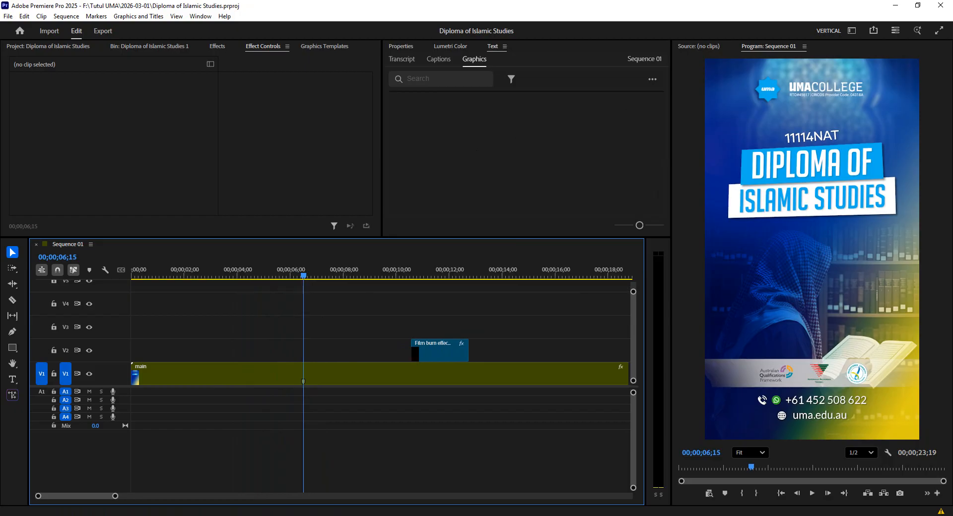
# Switch to Chrome and search the Pixabay sound effects for "zoom"
pyautogui.click(363, 488)
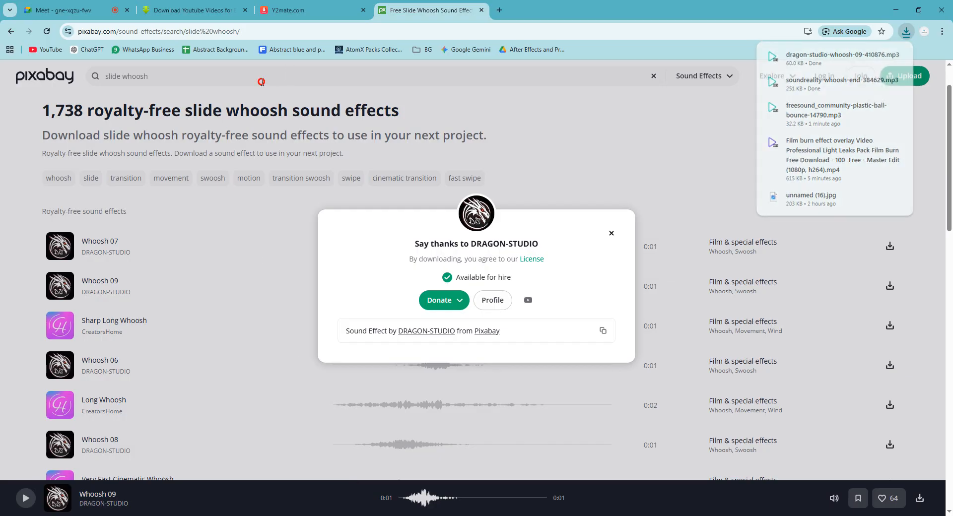
pyautogui.click(196, 75)
pyautogui.hotkey('ctrl', 'a')
pyautogui.press('BackSpace')
pyautogui.write('zoom')
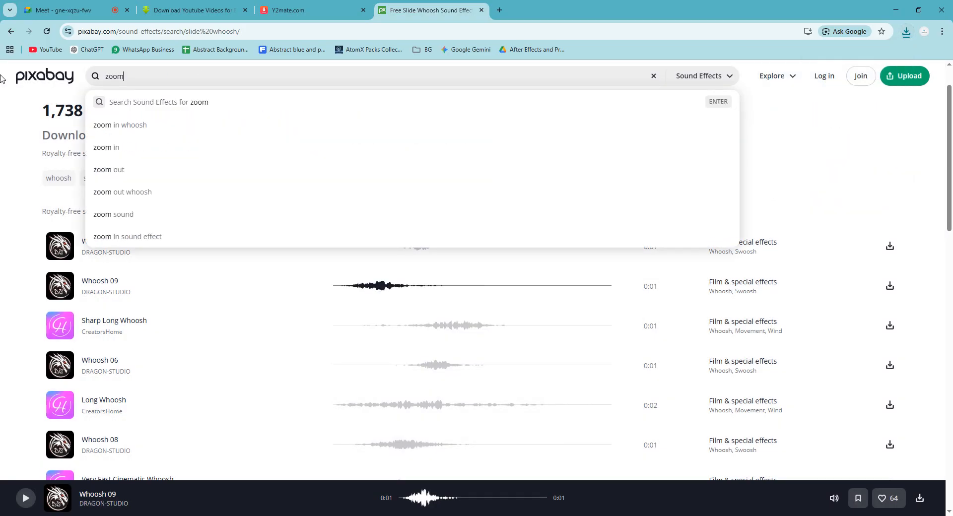
pyautogui.press('Return')
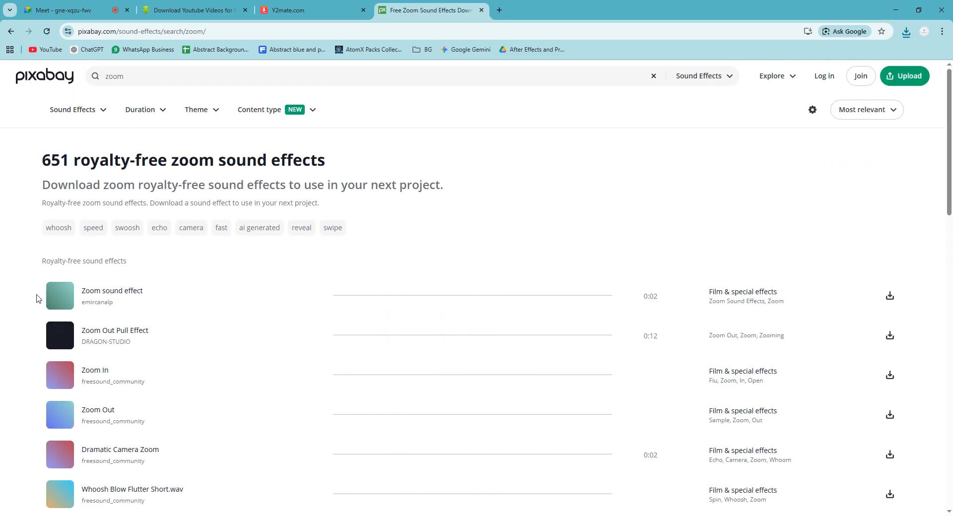
# Preview "Zoom sound effect", "Zoom Out Pull Effect" and "Dramatic Camera Zoom", and download "Dramatic Camera Zoom"
pyautogui.click(59, 298)
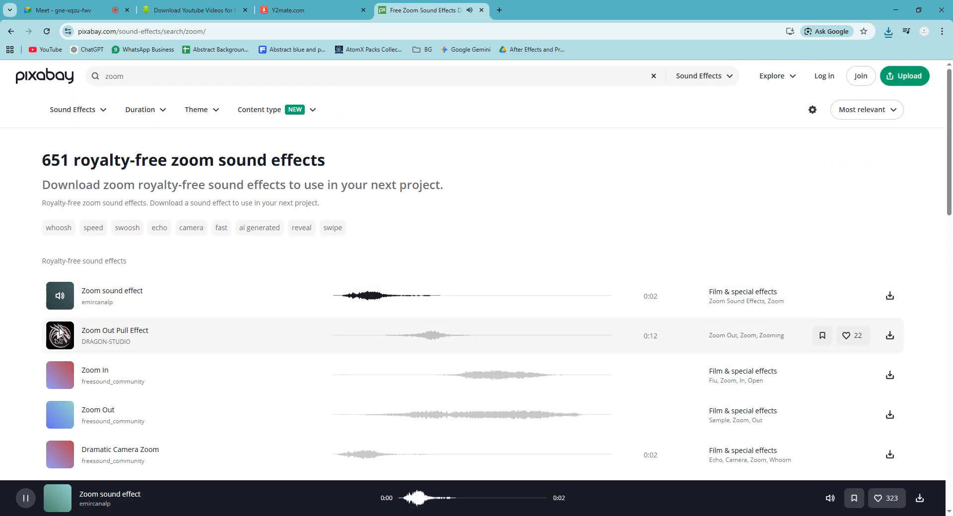
pyautogui.click(60, 336)
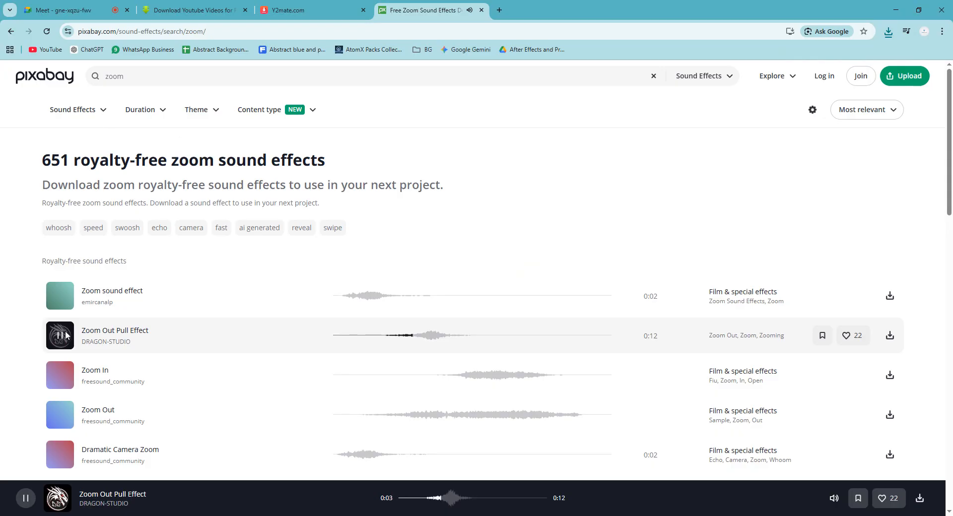
pyautogui.scroll(-1, 66, 335)
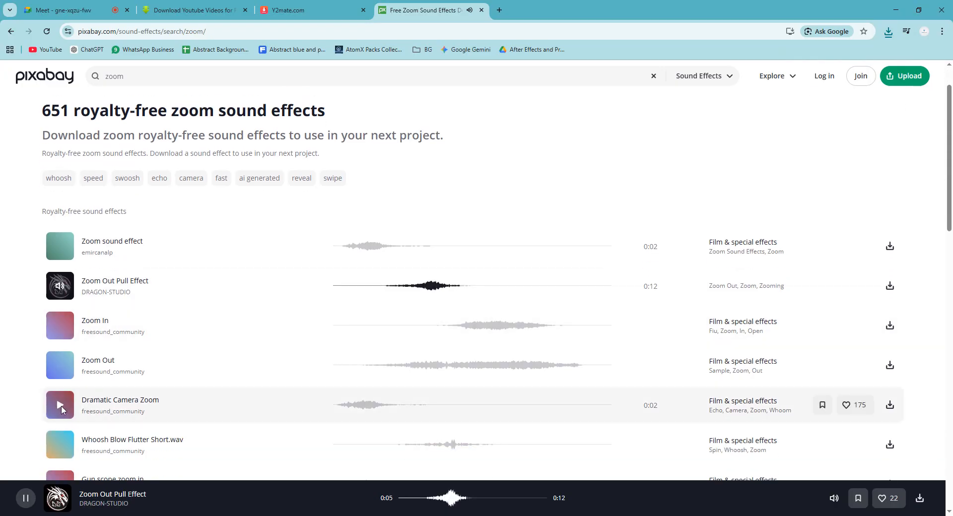
pyautogui.click(62, 408)
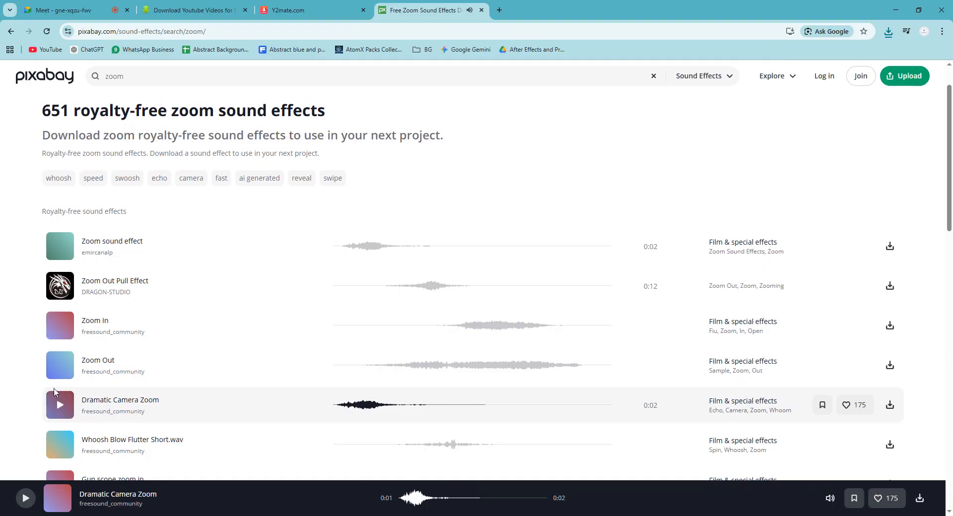
pyautogui.scroll(-1, 62, 387)
pyautogui.click(63, 360)
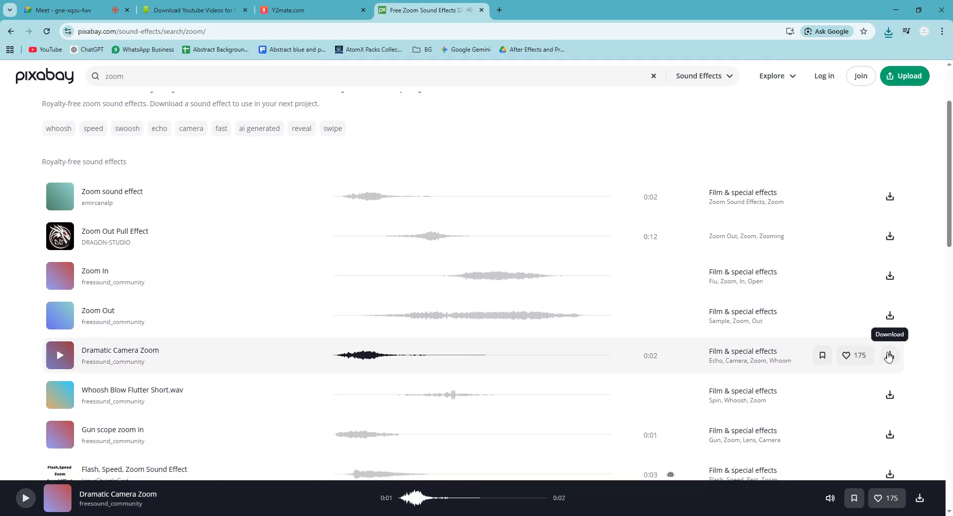
pyautogui.click(888, 355)
# Search the Pixabay sound effects for "flash camera"
pyautogui.scroll(2, 489, 257)
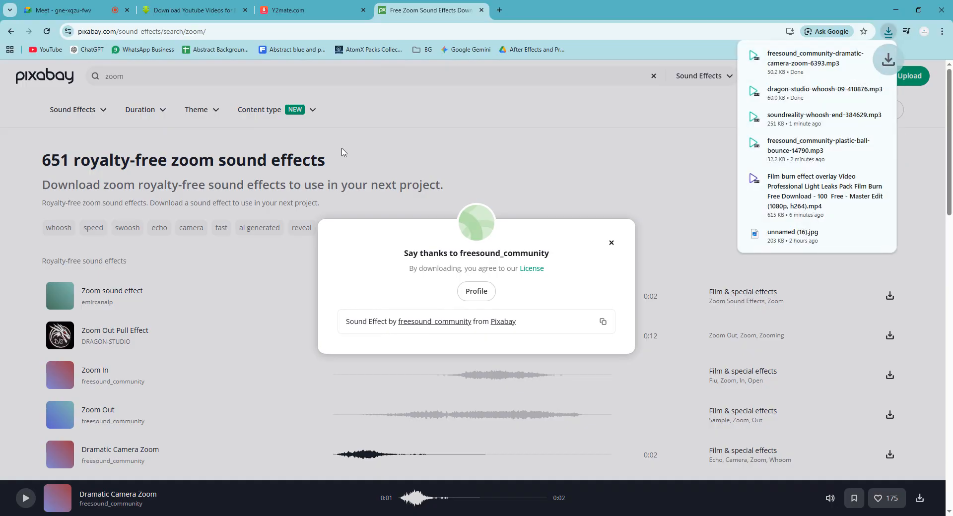
pyautogui.click(203, 77)
pyautogui.click(204, 77)
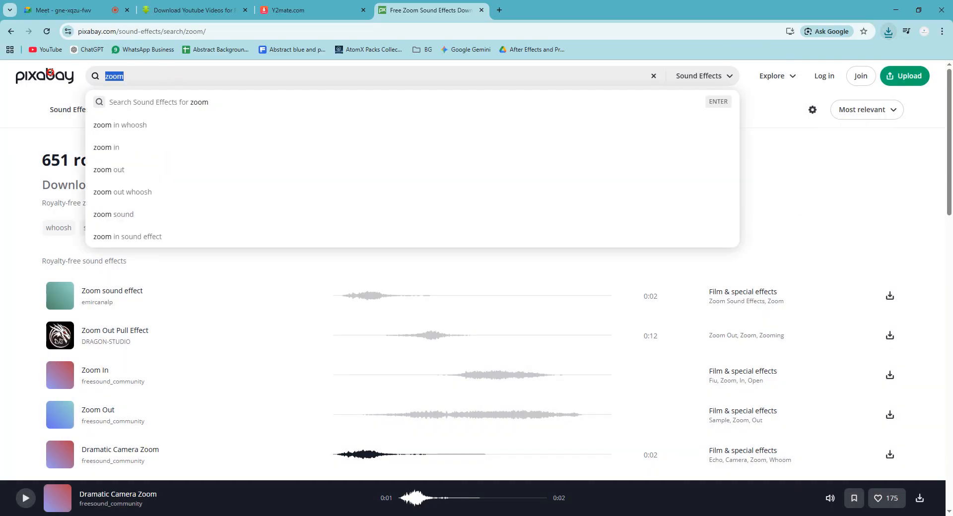
pyautogui.write('flash camera')
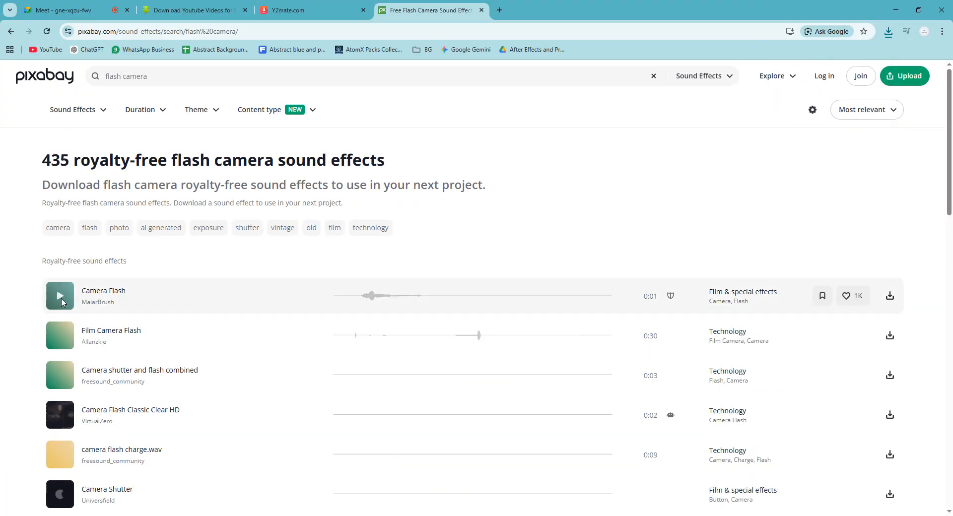
# Preview the "Camera Flash" sound effect by MalarBrush, download it, and dismiss the thank-you message
pyautogui.click(62, 298)
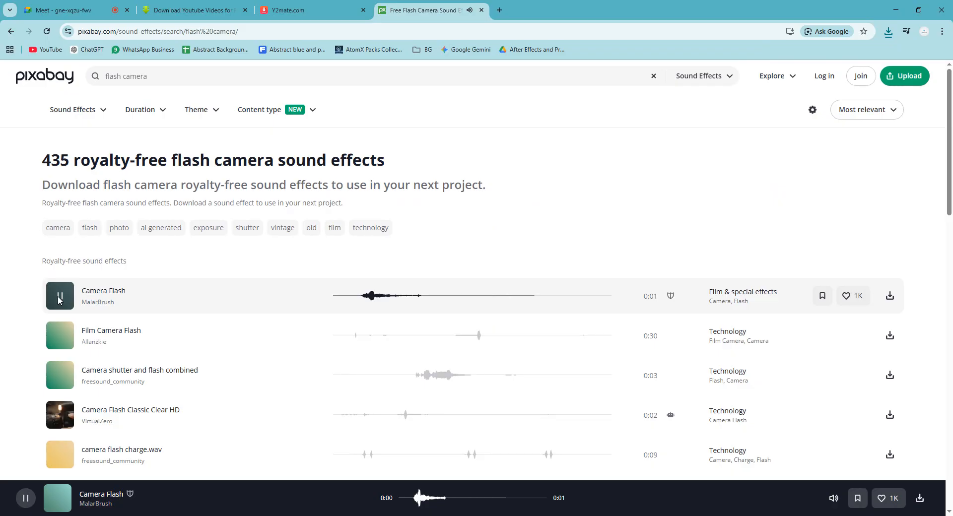
pyautogui.click(890, 297)
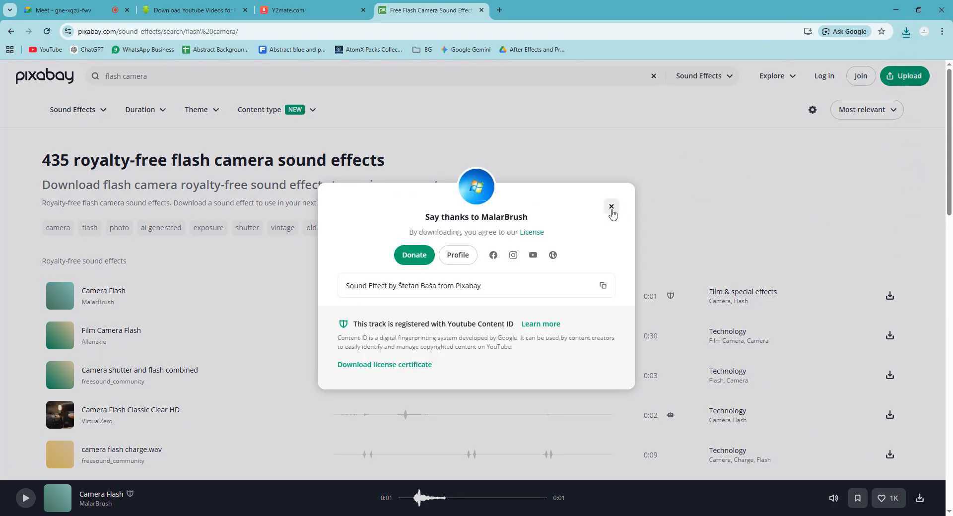
pyautogui.click(612, 207)
# Move the five downloaded MP3 sound effects from the Downloads folder to the 2026-03-01 project folder
pyautogui.click(907, 31)
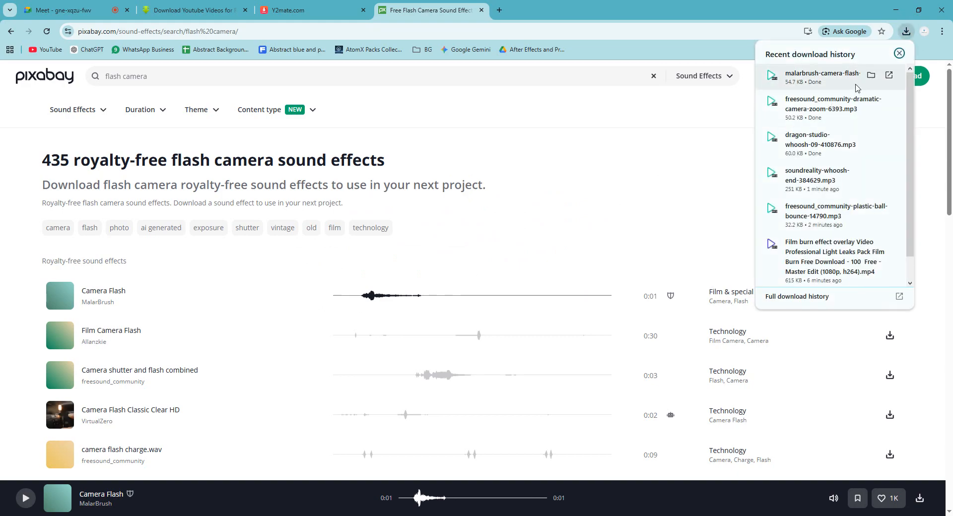
pyautogui.click(872, 77)
pyautogui.press('super+Up')
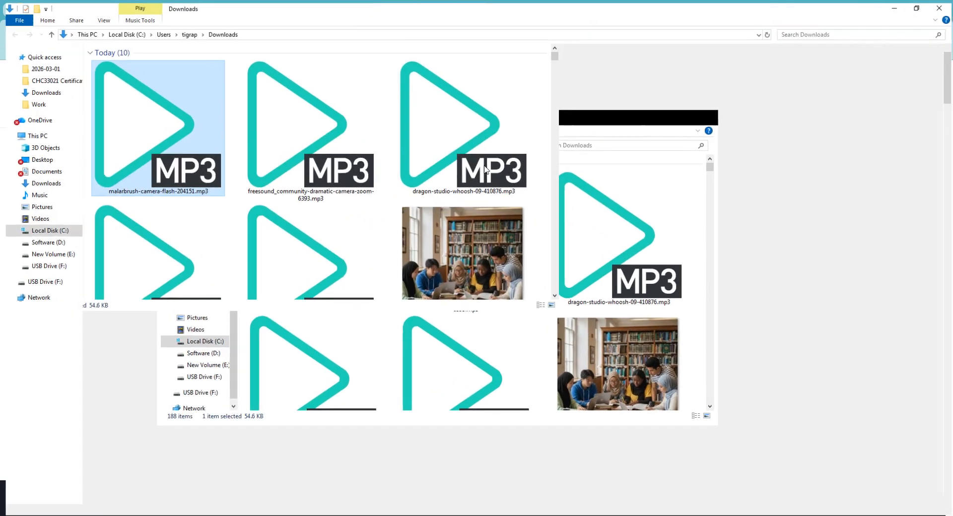
pyautogui.click(153, 126)
pyautogui.keyDown('shift'); pyautogui.click(724, 124); pyautogui.keyUp('shift')
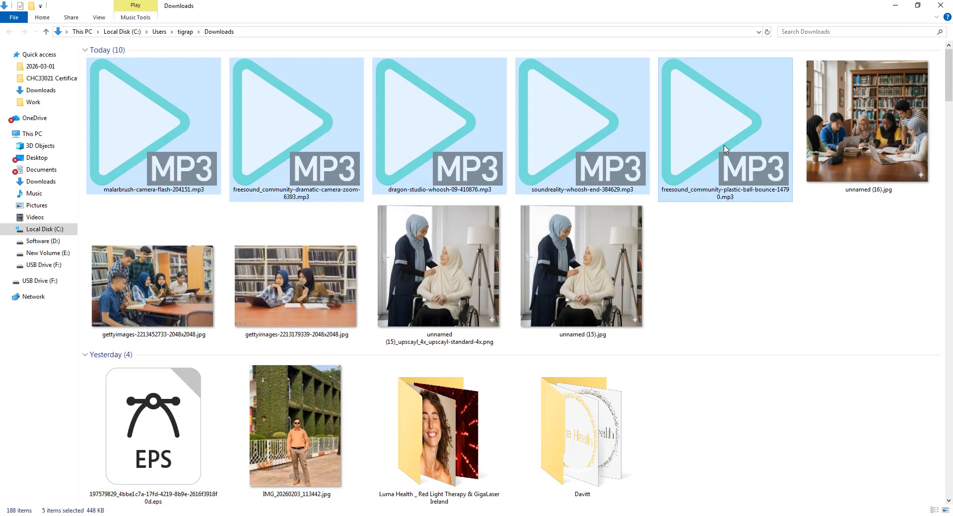
pyautogui.click(139, 515)
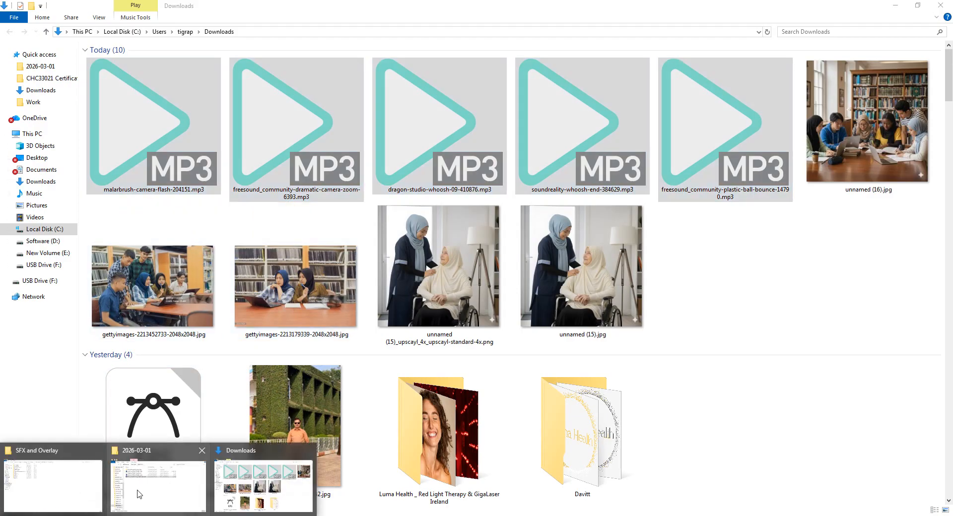
pyautogui.click(174, 484)
pyautogui.hotkey('ctrl', 'v')
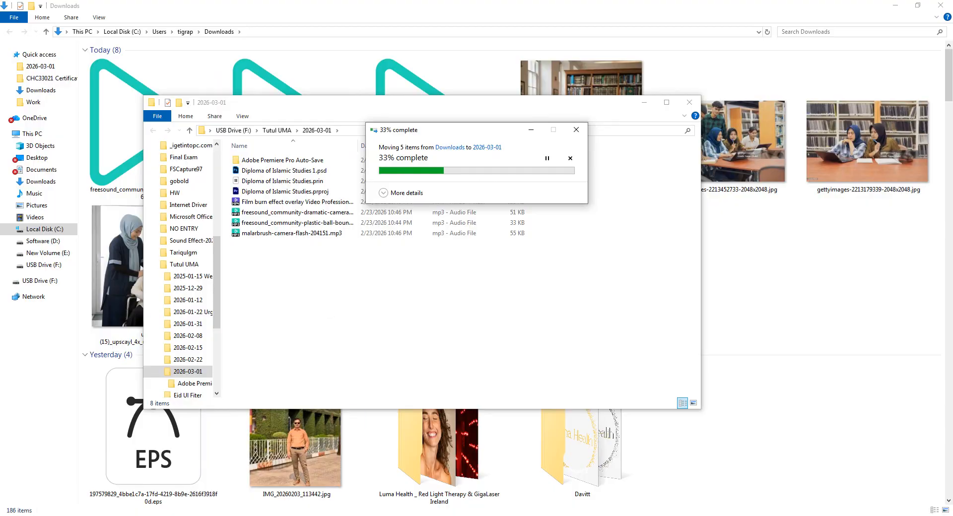
# Switch to Premiere Pro and show the root contents of the Diploma of Islamic Studies project
pyautogui.click(293, 515)
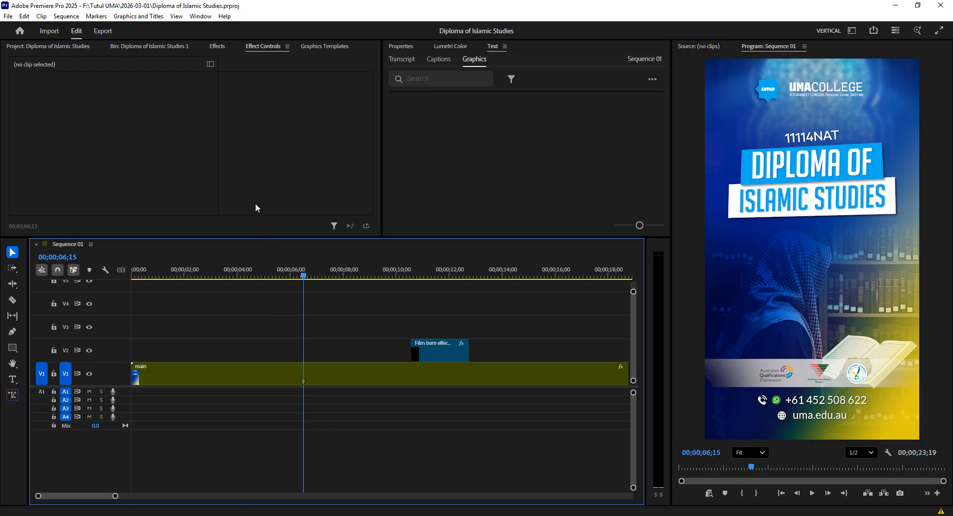
pyautogui.click(59, 46)
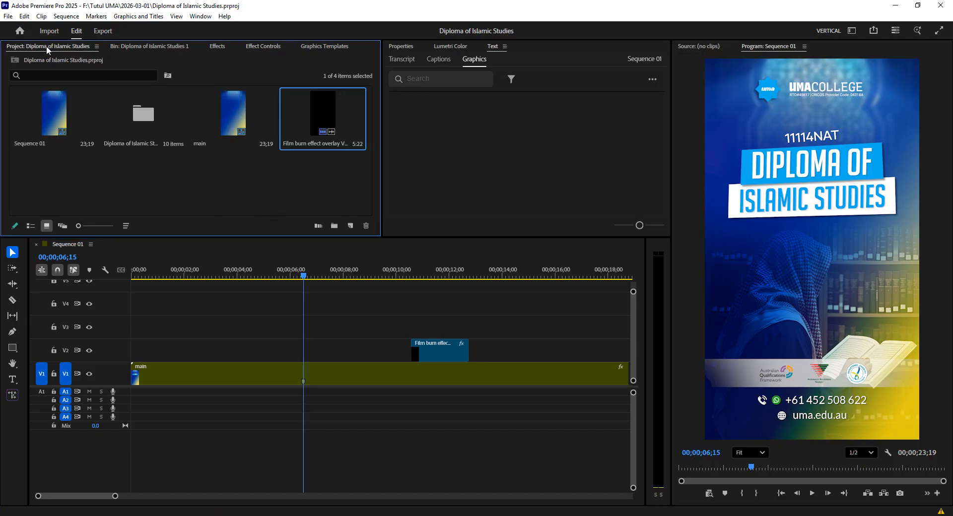
pyautogui.doubleClick(171, 177)
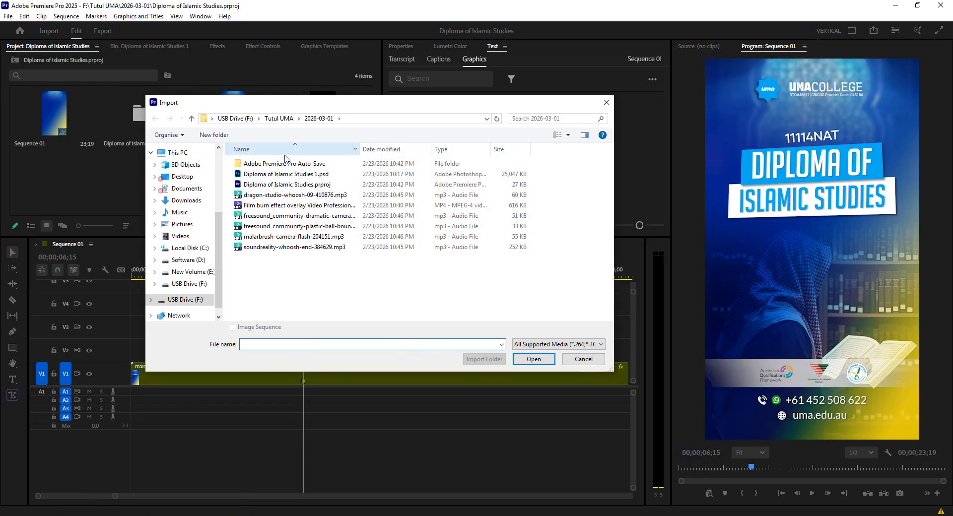
pyautogui.click(579, 360)
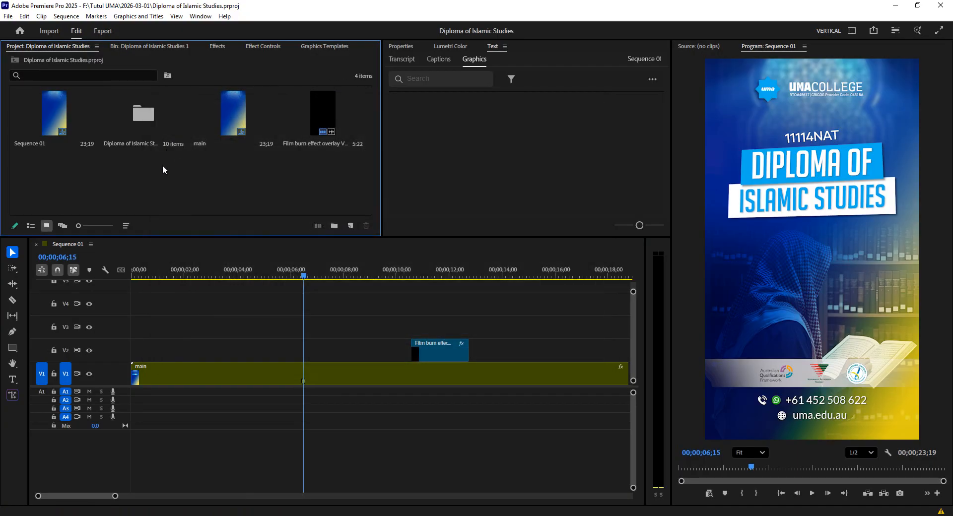
pyautogui.rightClick(131, 154)
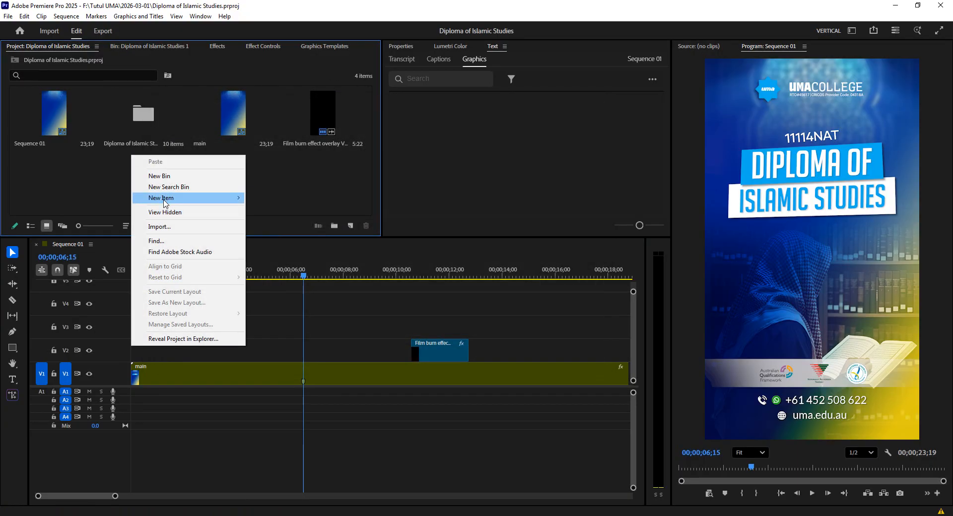
pyautogui.moveTo(166, 198)
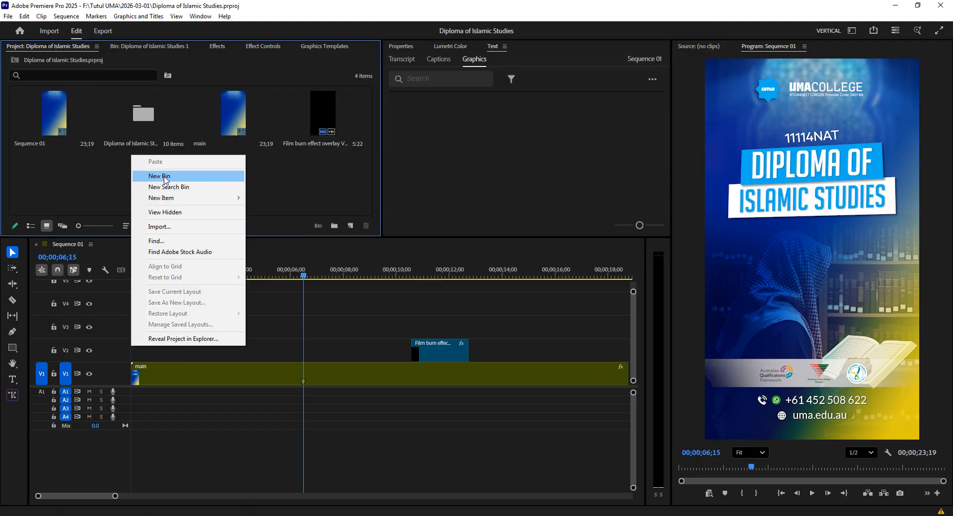
pyautogui.click(139, 116)
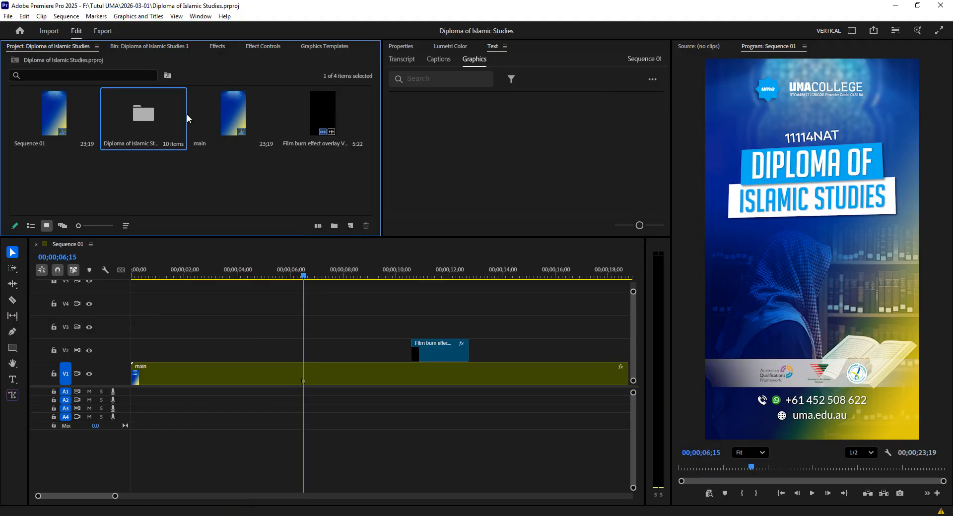
pyautogui.click(133, 47)
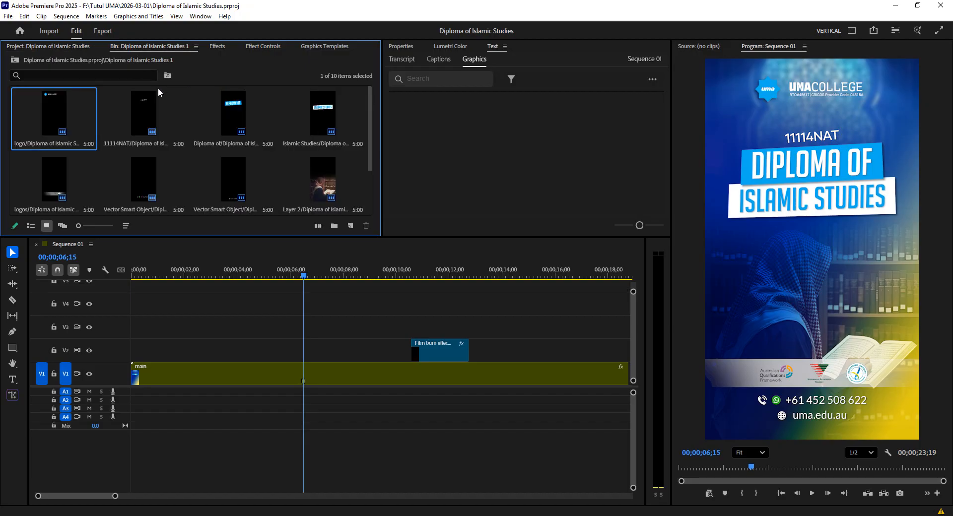
pyautogui.click(61, 44)
pyautogui.click(165, 178)
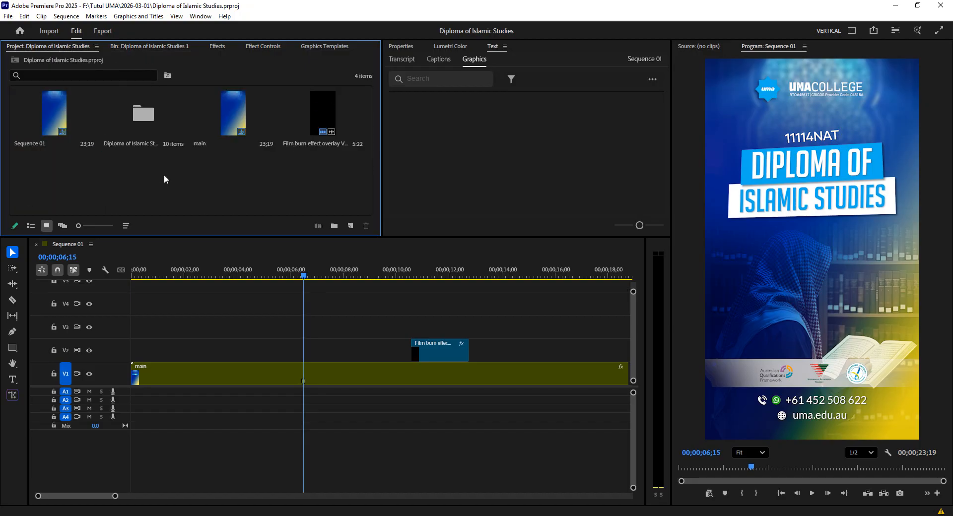
# Create a new bin named SFX in the root of the project
pyautogui.rightClick(147, 163)
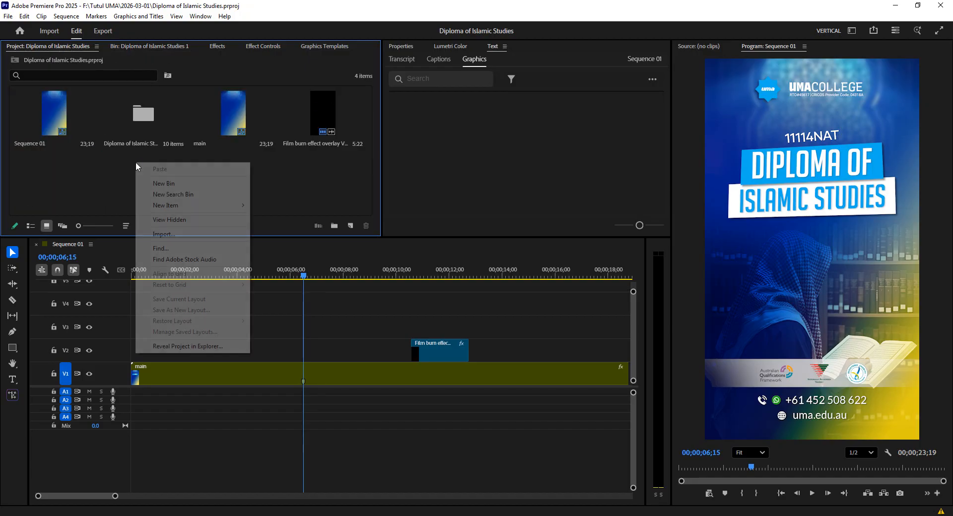
pyautogui.click(153, 182)
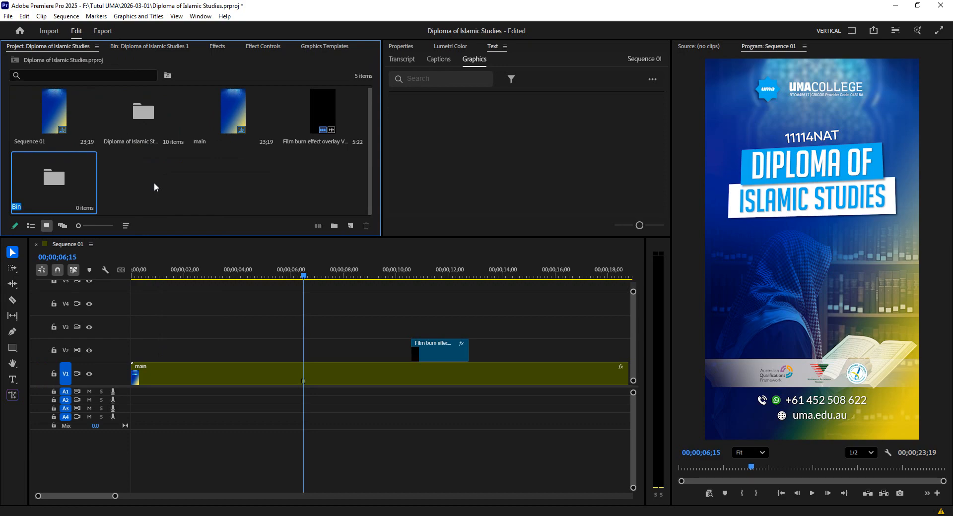
pyautogui.write('SFX')
pyautogui.press('Tab')
pyautogui.click(62, 185)
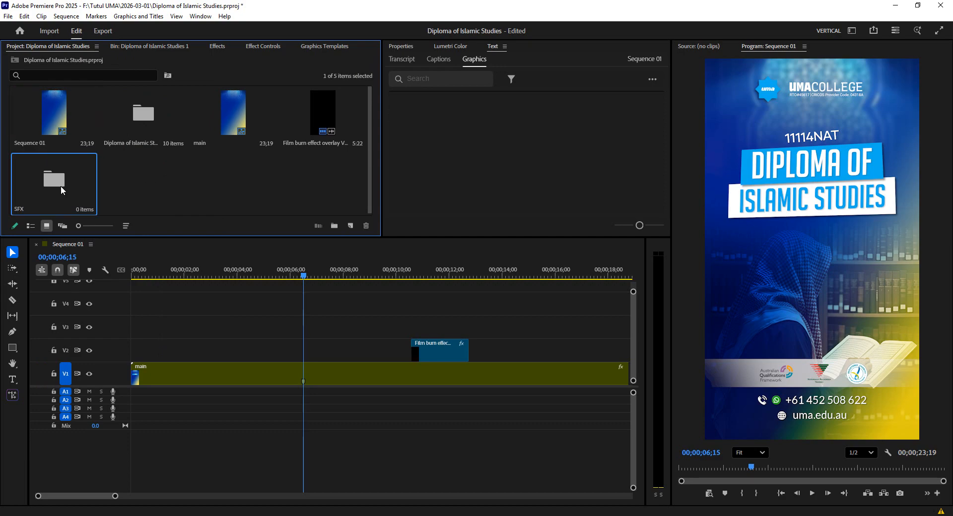
# Open the SFX bin and import the five MP3 sound effects from the 2026-03-01 folder into it
pyautogui.doubleClick(61, 185)
pyautogui.doubleClick(118, 129)
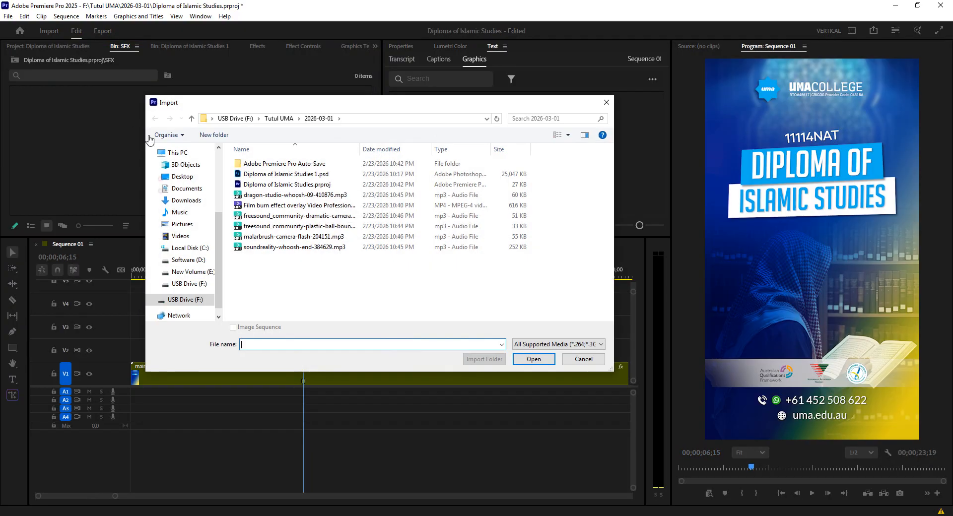
pyautogui.moveTo(247, 257); pyautogui.dragTo(265, 214)
pyautogui.keyDown('ctrl'); pyautogui.click(268, 195); pyautogui.keyUp('ctrl')
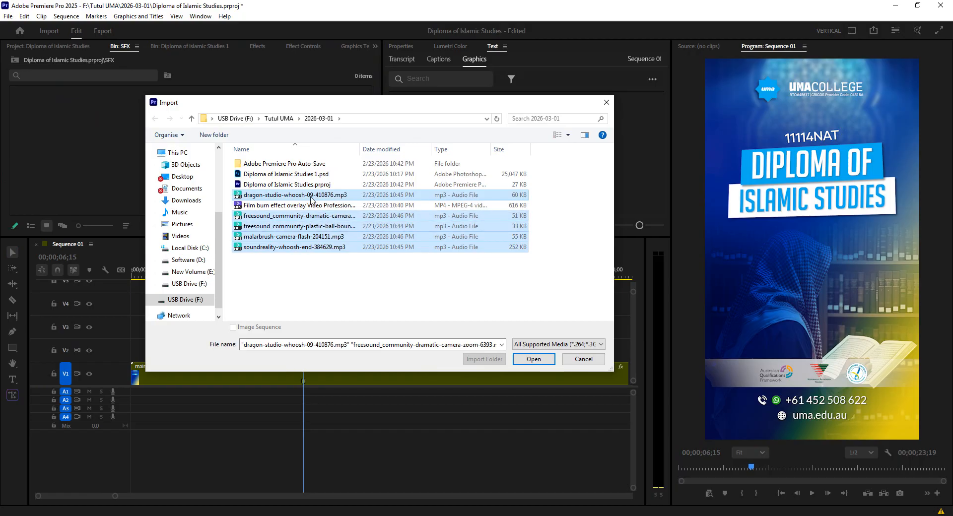
pyautogui.click(526, 359)
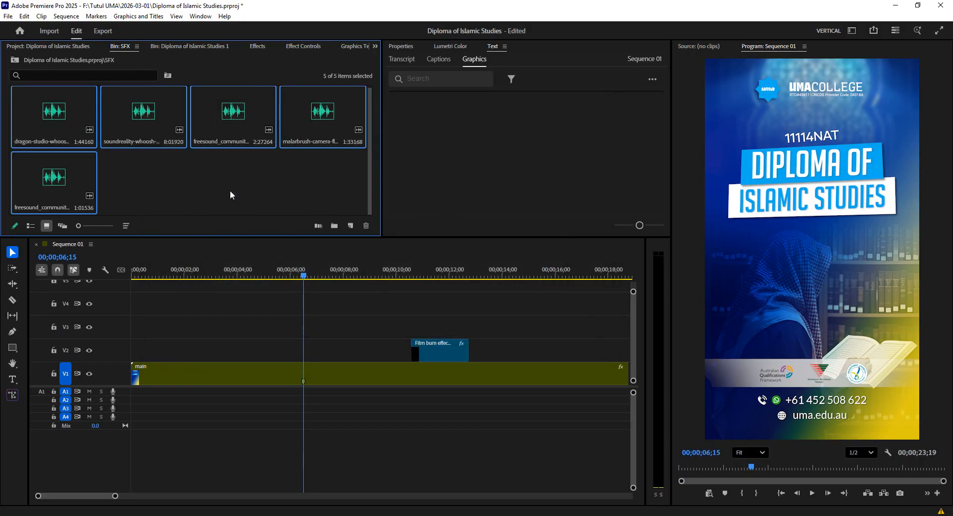
# Clear the selection of imported clips and return the Sequence 01 playhead to 00;00;00;00
pyautogui.click(192, 186)
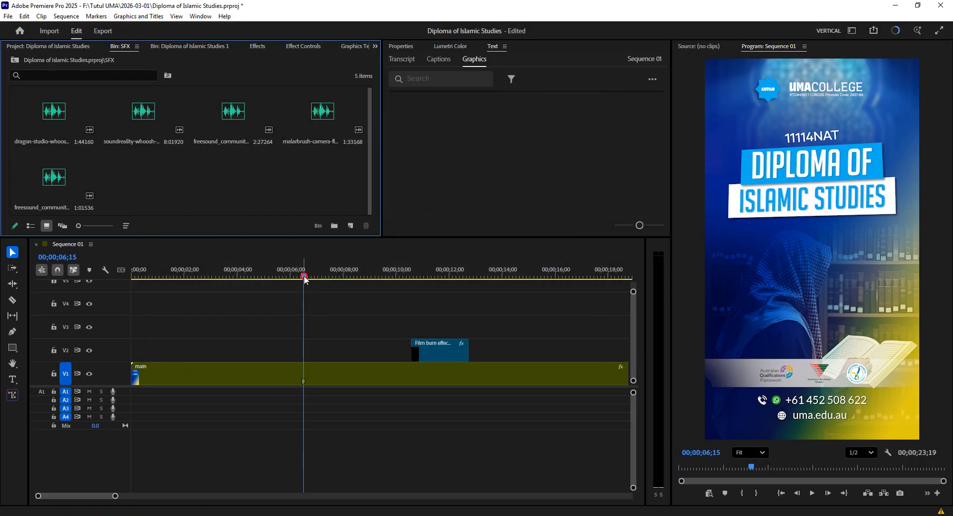
pyautogui.moveTo(304, 277); pyautogui.dragTo(132, 277)
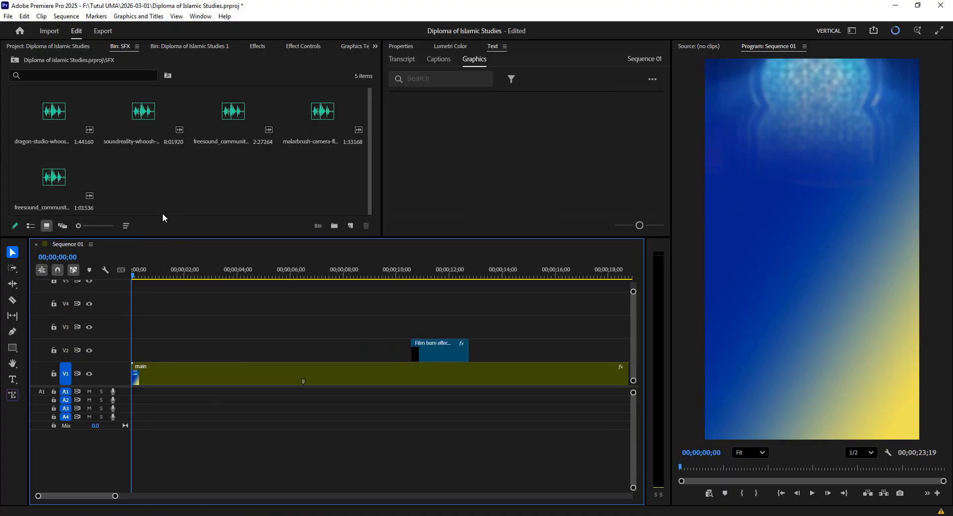
pyautogui.click(155, 183)
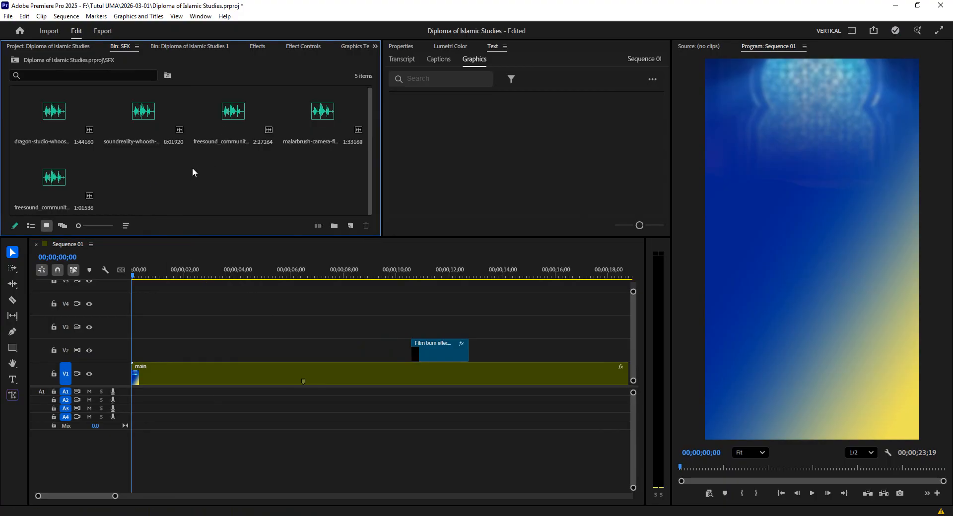
# Audition the dragon-studio whoosh, soundreality whoosh-end and dramatic camera zoom clips in the Source Monitor
pyautogui.doubleClick(56, 118)
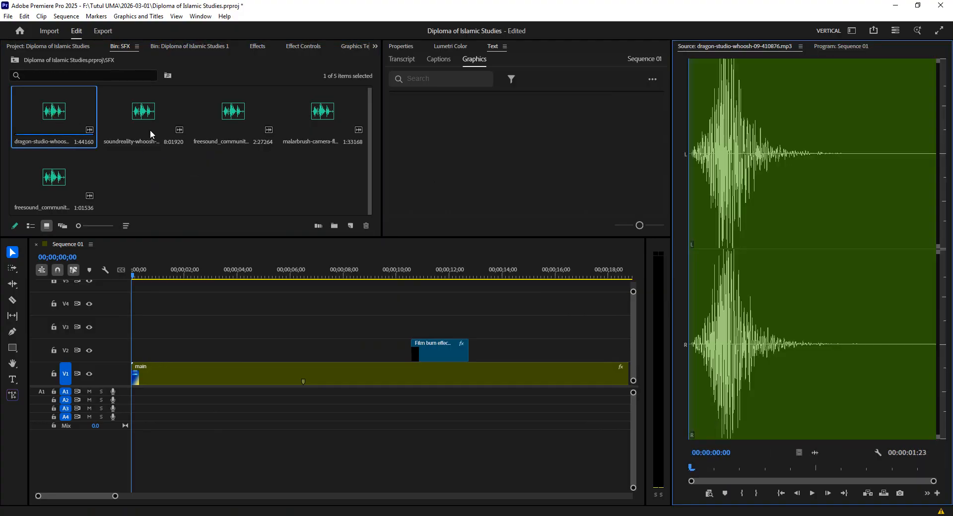
pyautogui.click(809, 495)
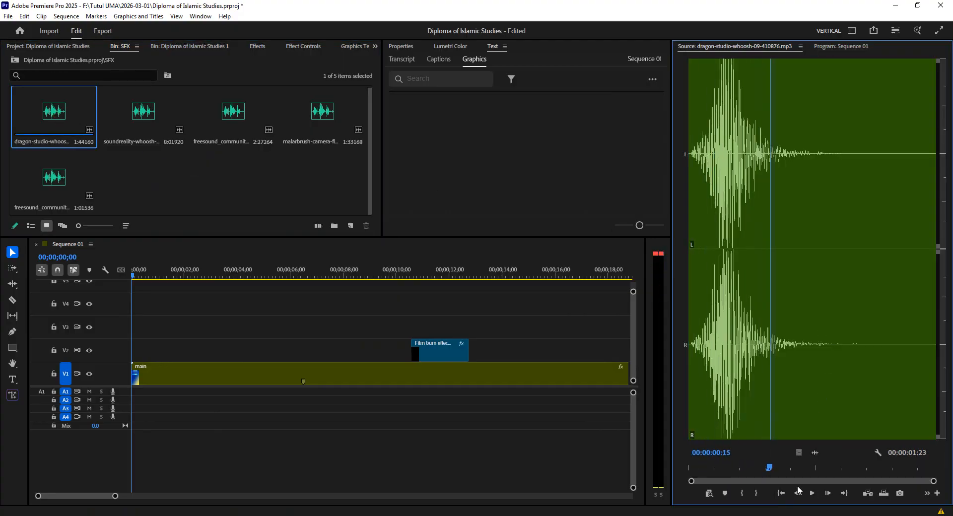
pyautogui.doubleClick(132, 114)
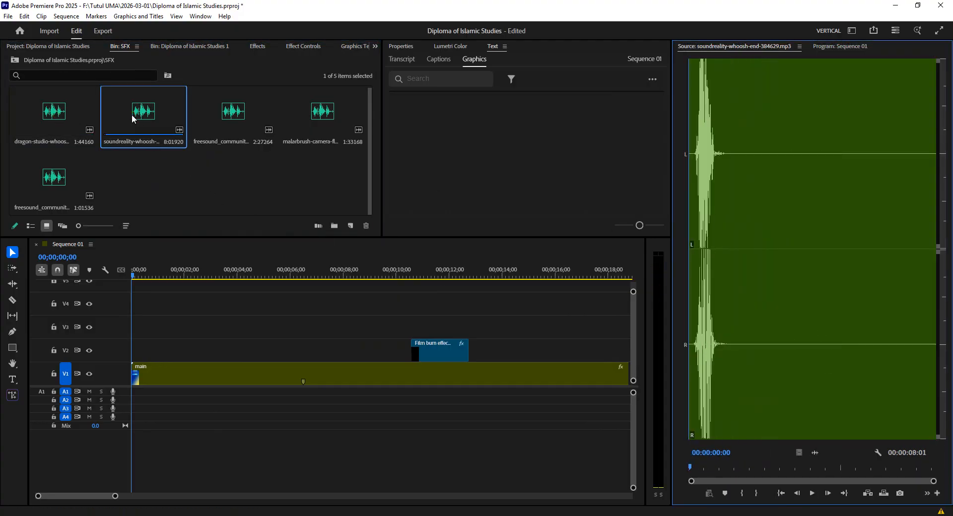
pyautogui.click(813, 493)
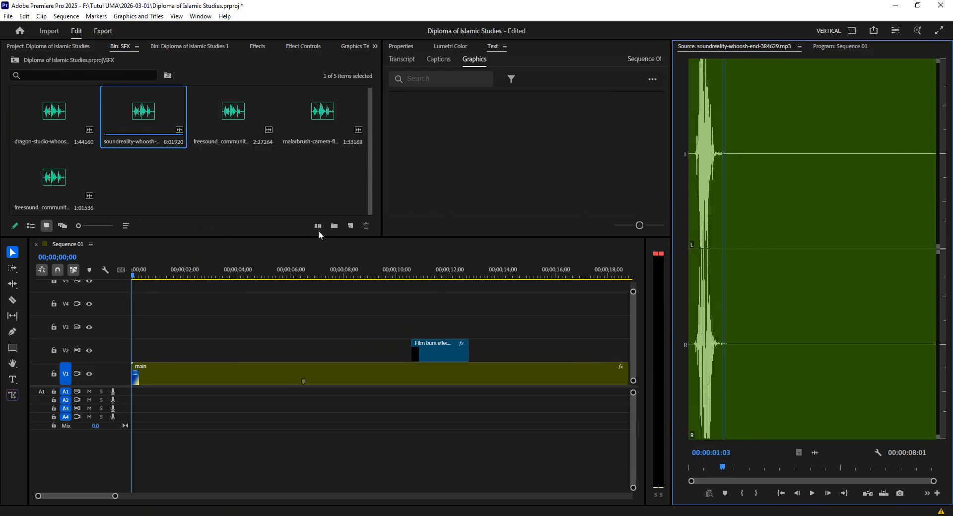
pyautogui.doubleClick(247, 114)
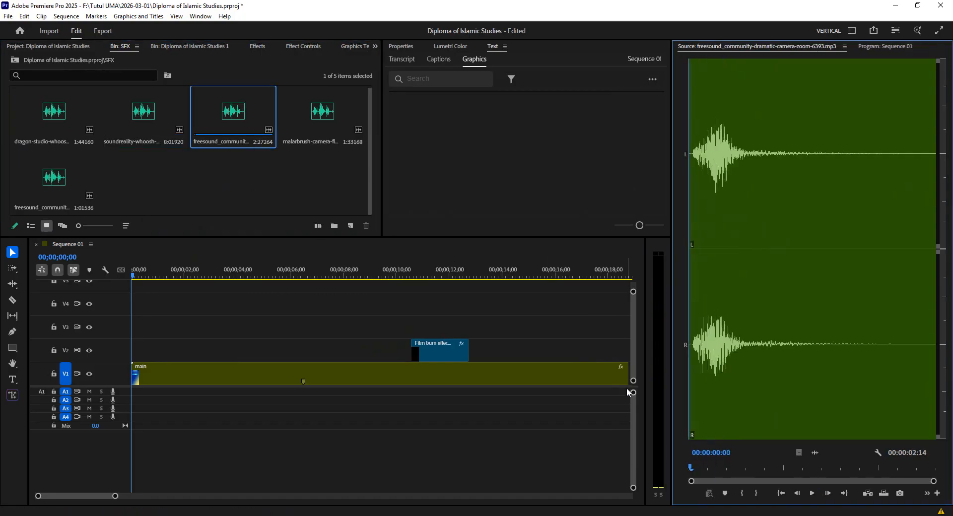
pyautogui.click(818, 495)
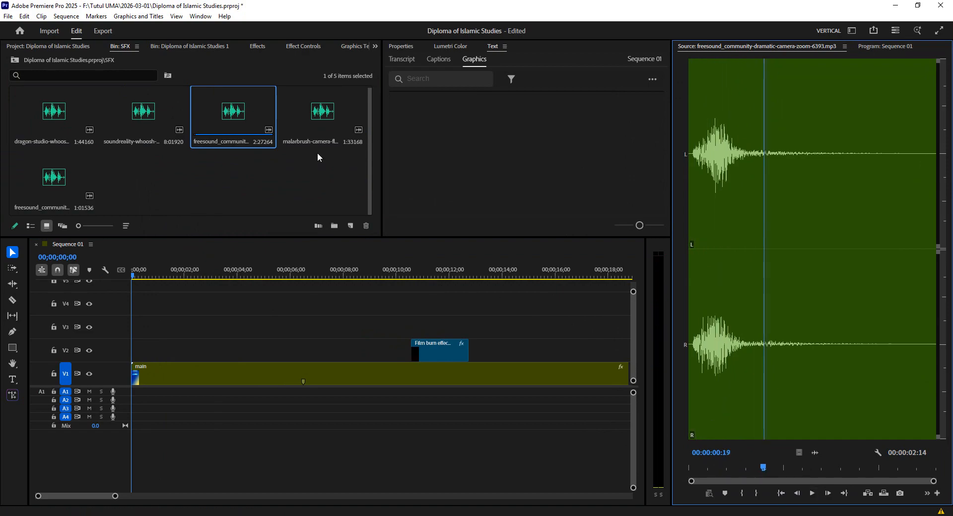
# Audition the malarbrush camera flash and the plastic ball bounce clips in the Source Monitor
pyautogui.doubleClick(311, 114)
pyautogui.click(807, 493)
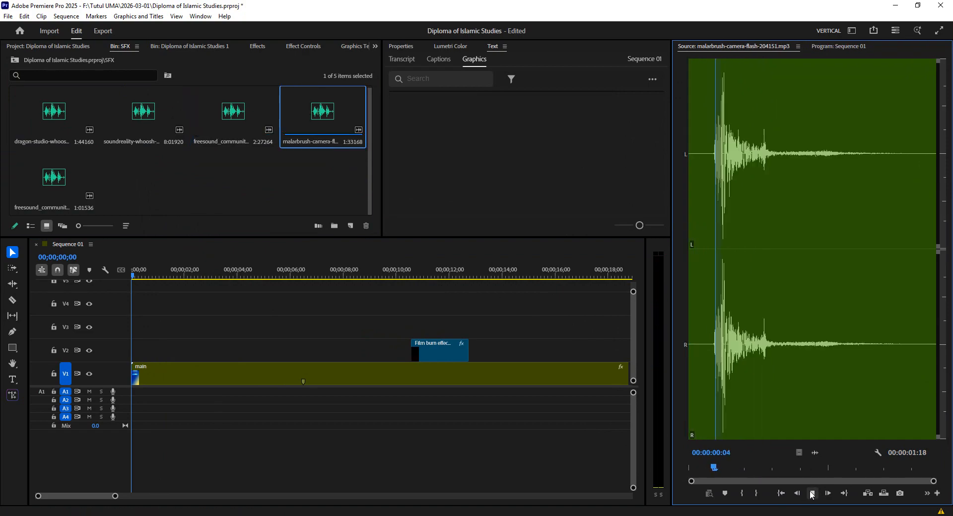
pyautogui.click(806, 493)
pyautogui.click(48, 190)
pyautogui.doubleClick(48, 188)
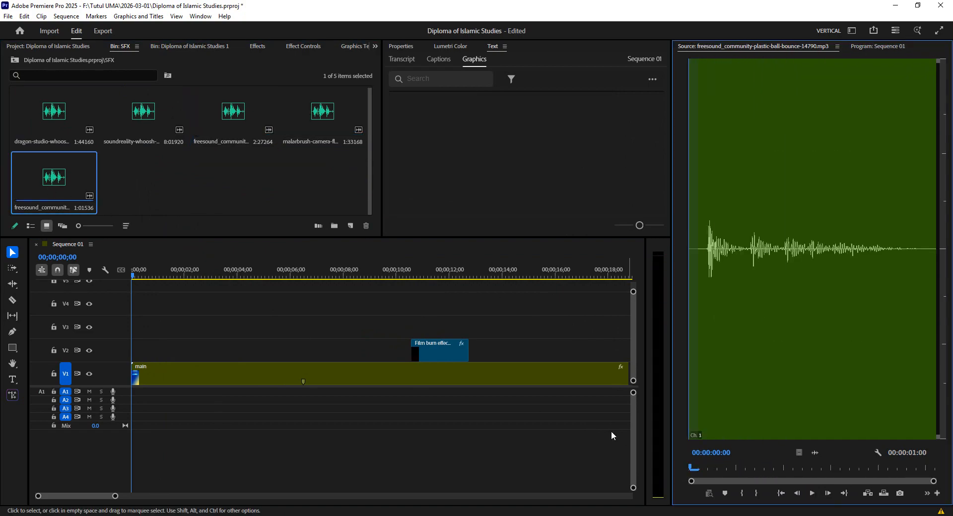
pyautogui.click(812, 494)
pyautogui.click(812, 495)
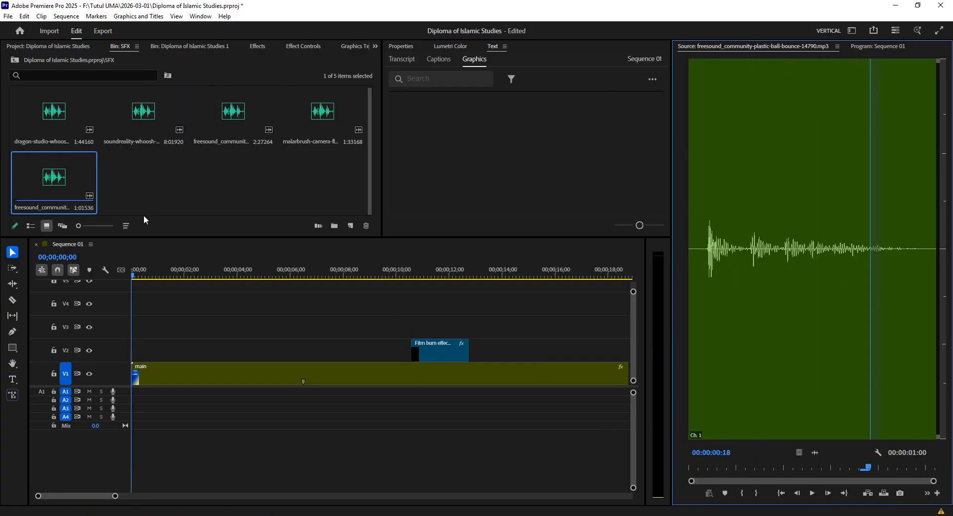
# Place the plastic ball bounce sound effect on audio track A1 at the very start of Sequence 01
pyautogui.moveTo(58, 181); pyautogui.dragTo(140, 396)
pyautogui.moveTo(132, 396); pyautogui.dragTo(132, 395)
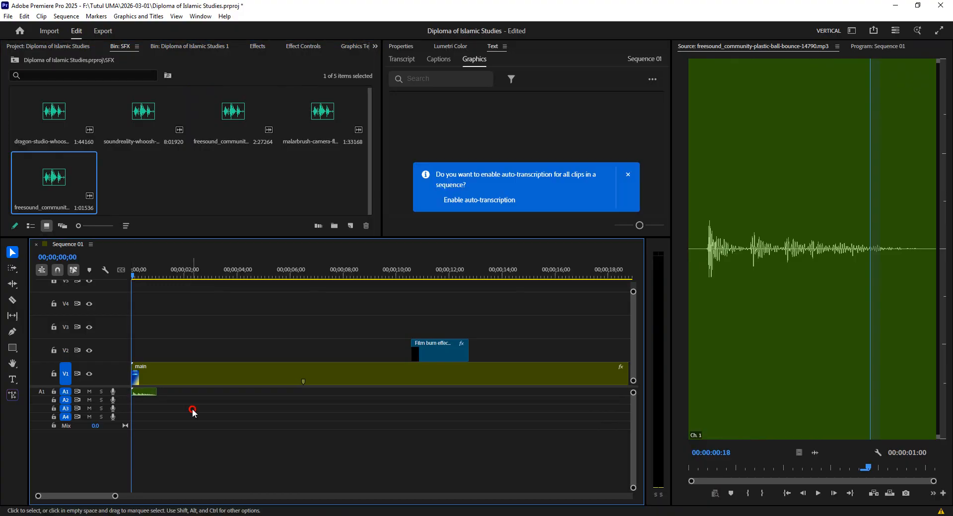
# Increase the height of audio tracks A1 to A4 in Sequence 01 so the clip waveforms are easier to read
pyautogui.hotkey('ctrl', '=')
pyautogui.hotkey('ctrl', '=')
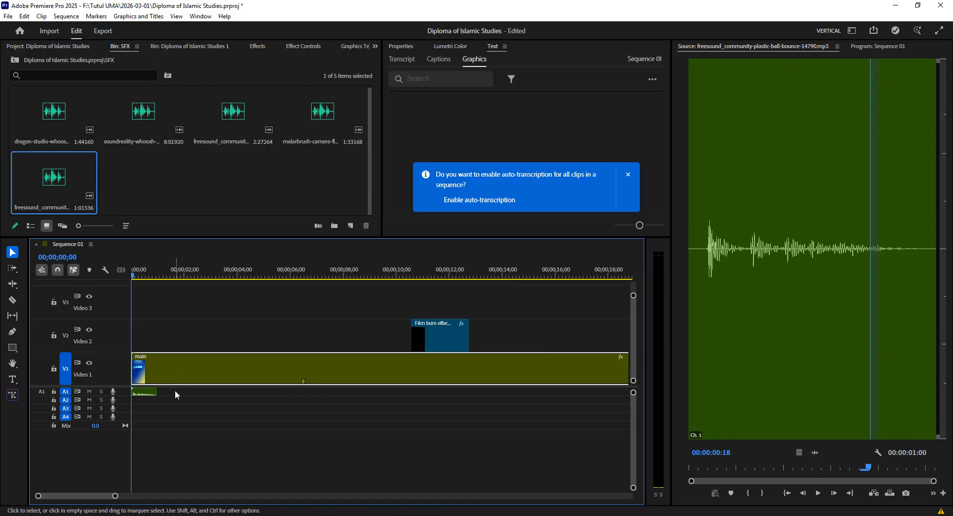
pyautogui.hotkey('ctrl', '-')
pyautogui.hotkey('ctrl', '-')
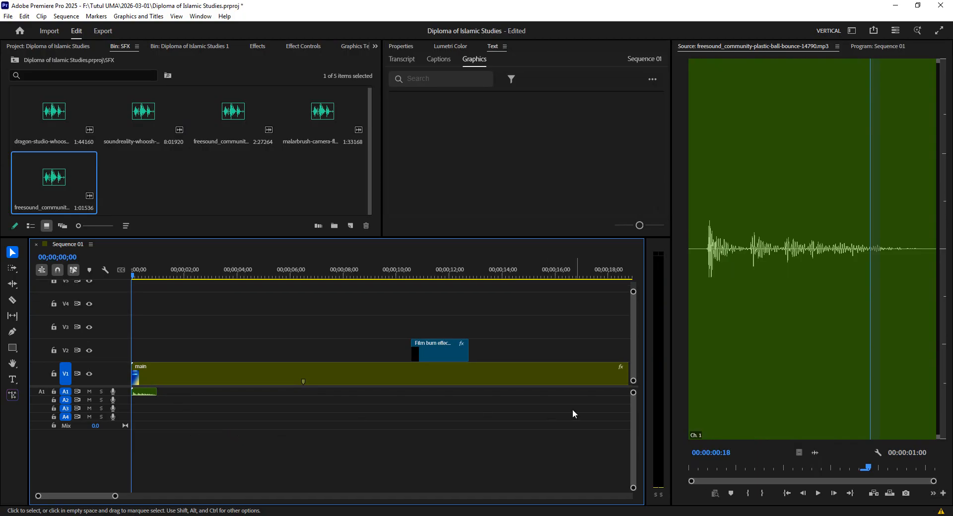
pyautogui.moveTo(633, 393); pyautogui.dragTo(630, 374)
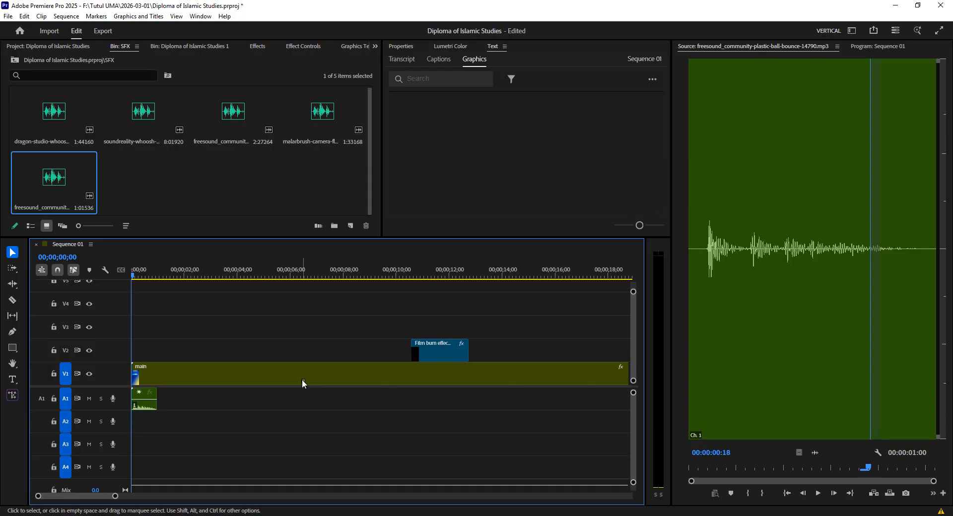
# Move the plastic ball bounce clip on A1 to start at 00;00;00;11, in time with the DIPLOMA OF title's entrance
pyautogui.click(179, 276)
pyautogui.moveTo(181, 277); pyautogui.dragTo(104, 291)
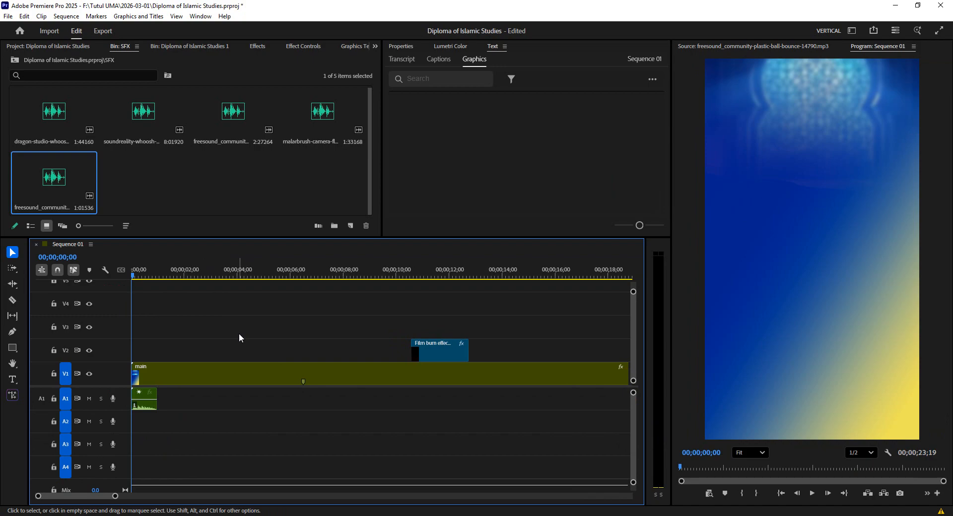
pyautogui.press('space')
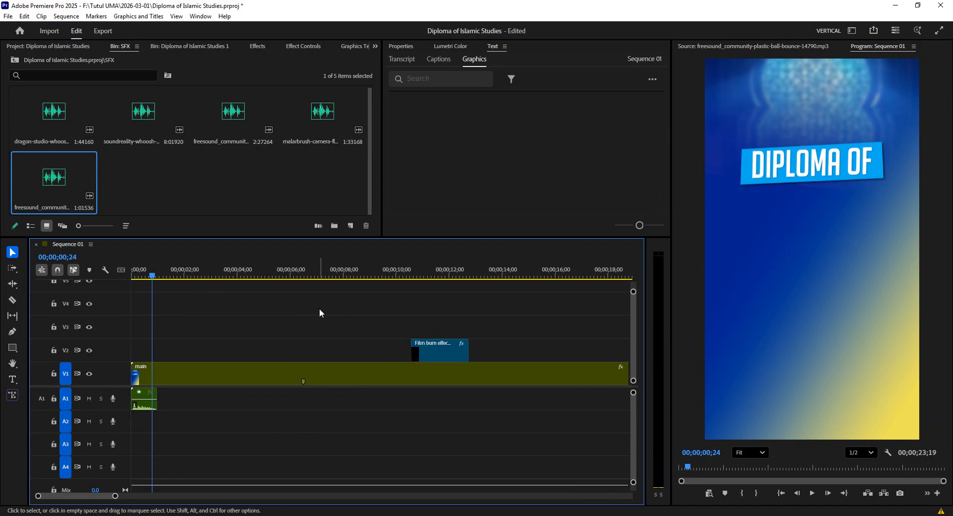
pyautogui.press('=')
pyautogui.press('=')
pyautogui.press('=')
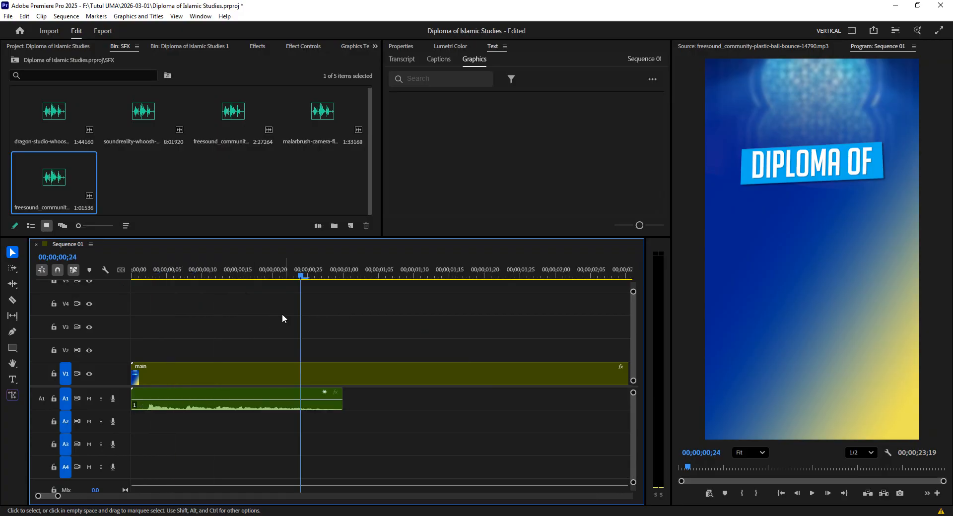
pyautogui.moveTo(302, 277); pyautogui.dragTo(212, 298)
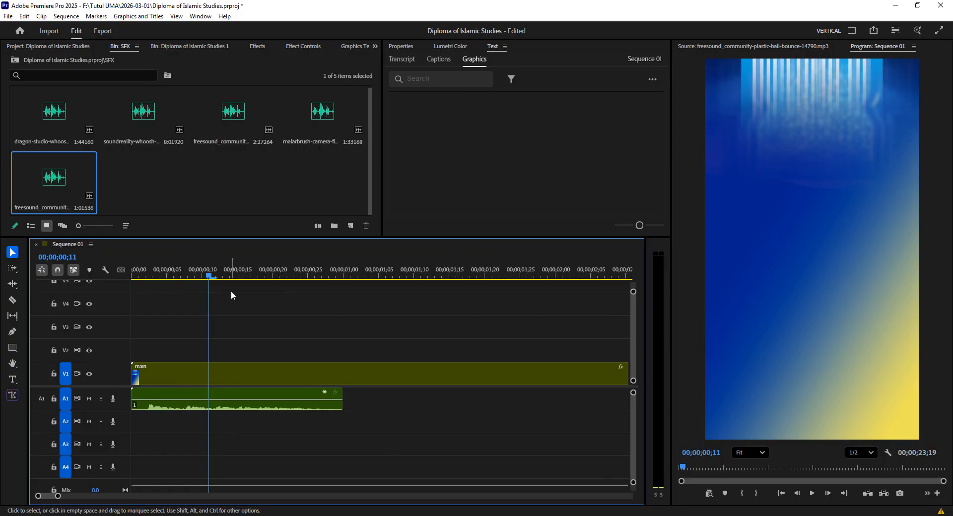
pyautogui.click(243, 392)
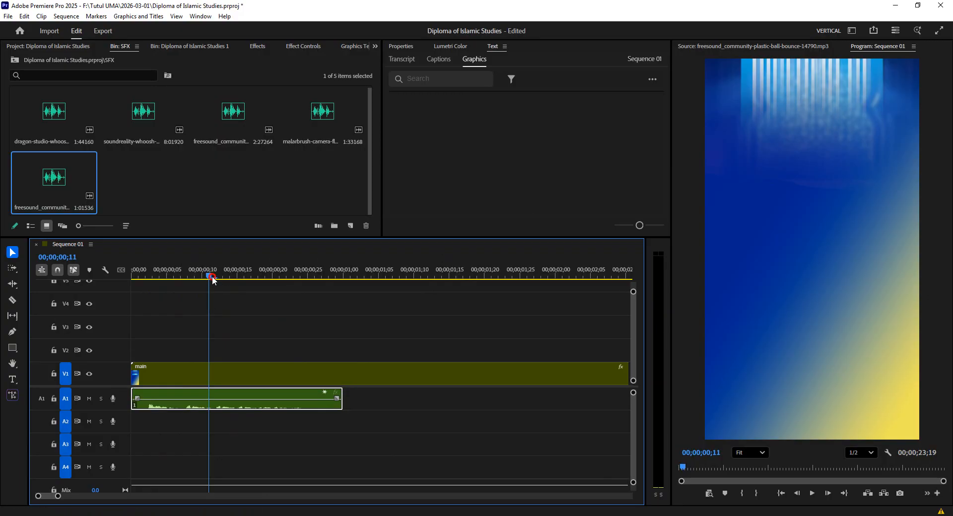
pyautogui.moveTo(212, 281); pyautogui.dragTo(230, 282)
pyautogui.moveTo(191, 391); pyautogui.dragTo(248, 390)
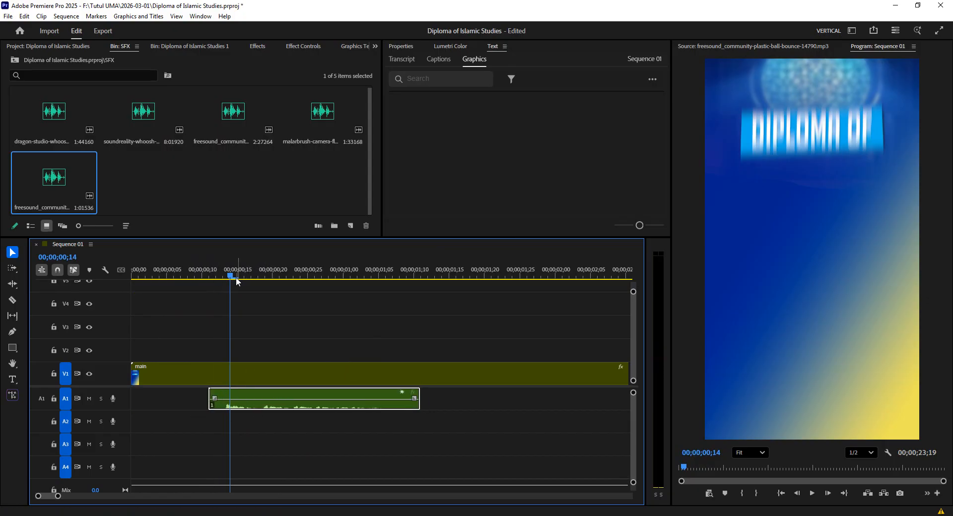
# Play Sequence 01 from the start to check the ball bounce timing against the opening title
pyautogui.press('Home')
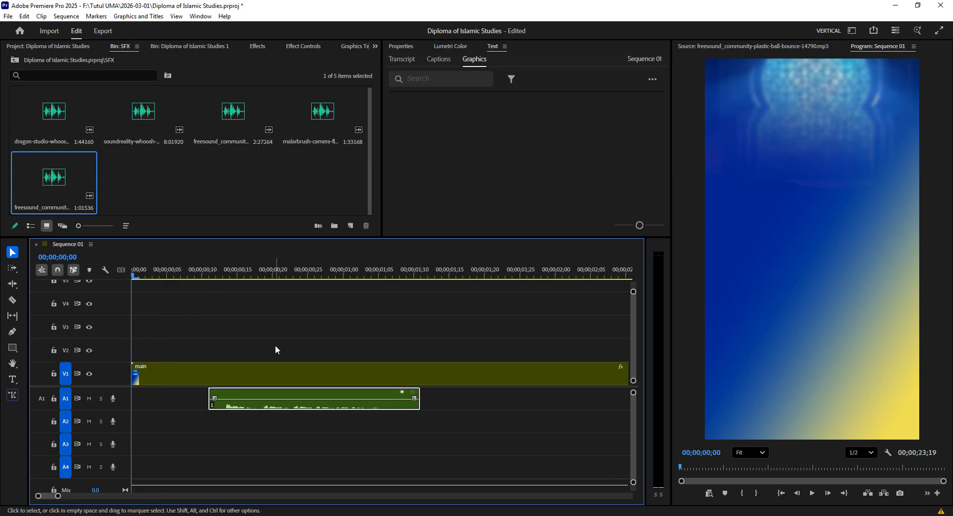
pyautogui.press('space')
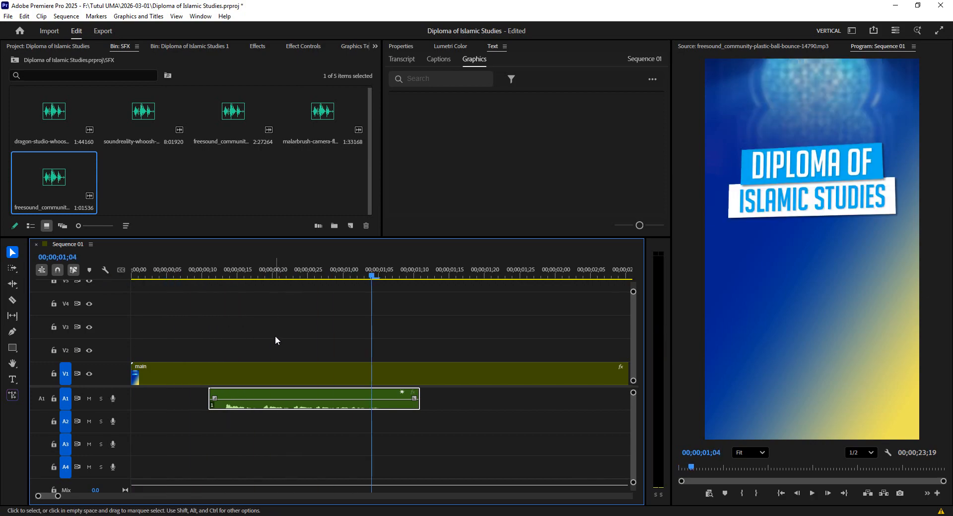
pyautogui.press('space')
# Audition the soundreality whoosh-end clip and place it on audio track A2 at 00;00;00;29
pyautogui.moveTo(371, 278); pyautogui.dragTo(337, 282)
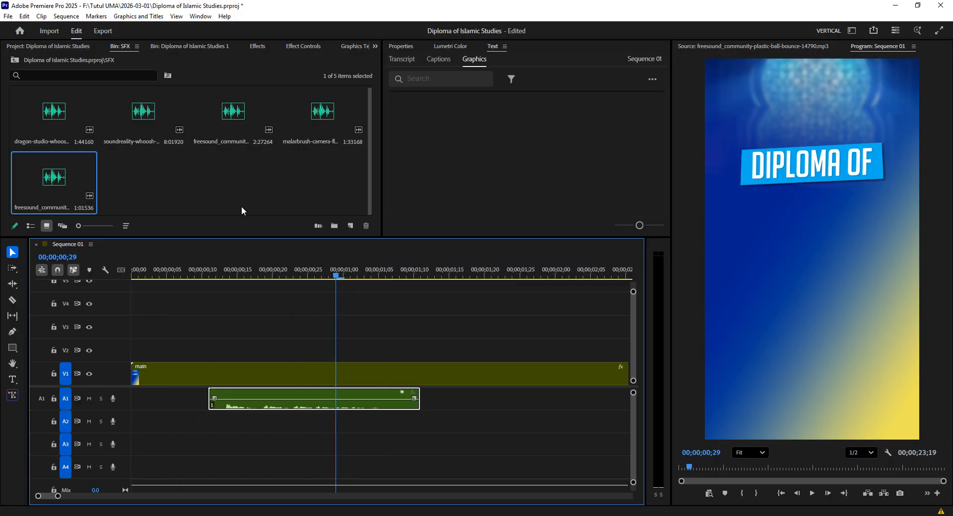
pyautogui.click(209, 174)
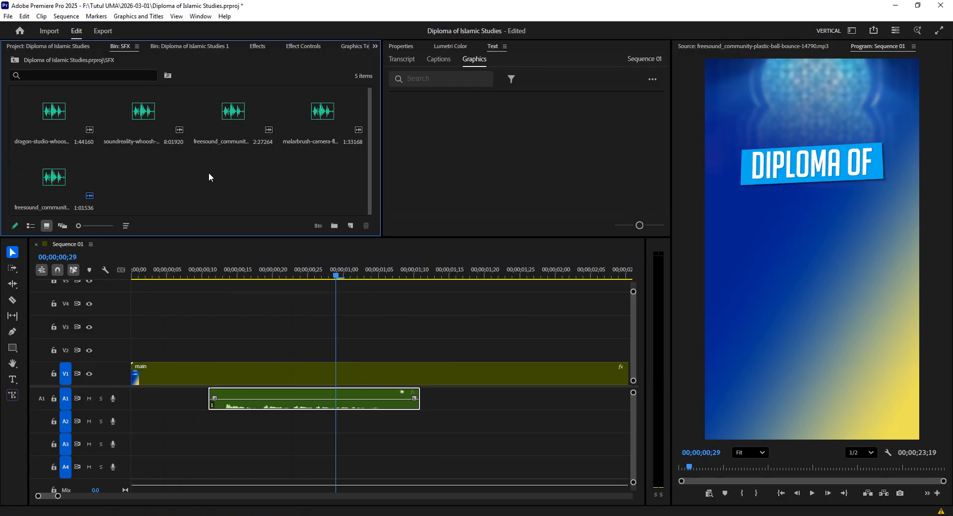
pyautogui.doubleClick(139, 115)
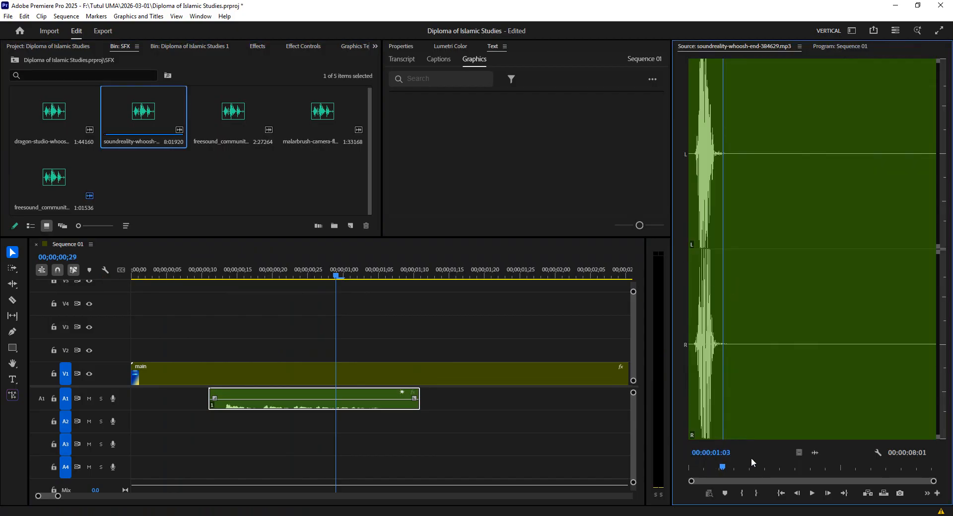
pyautogui.click(812, 493)
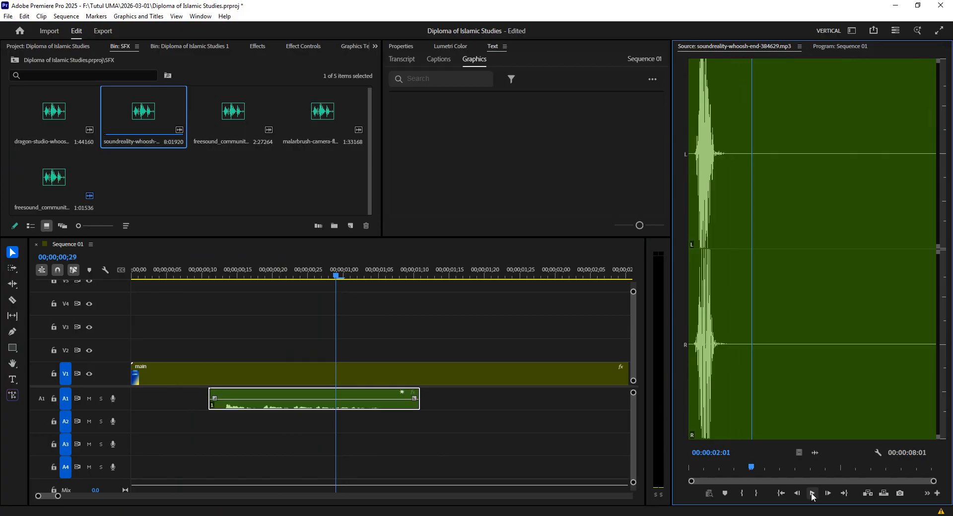
pyautogui.moveTo(700, 69); pyautogui.dragTo(684, 67)
pyautogui.click(812, 494)
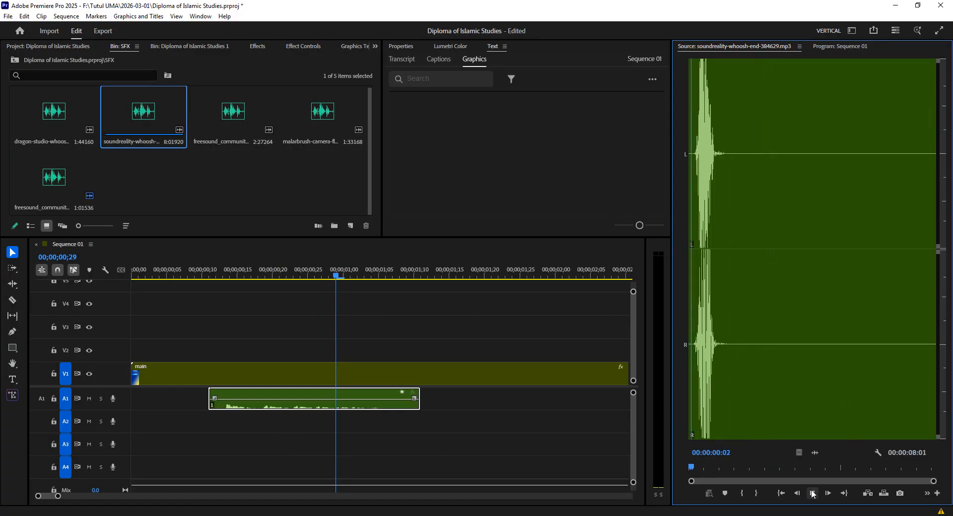
pyautogui.click(204, 177)
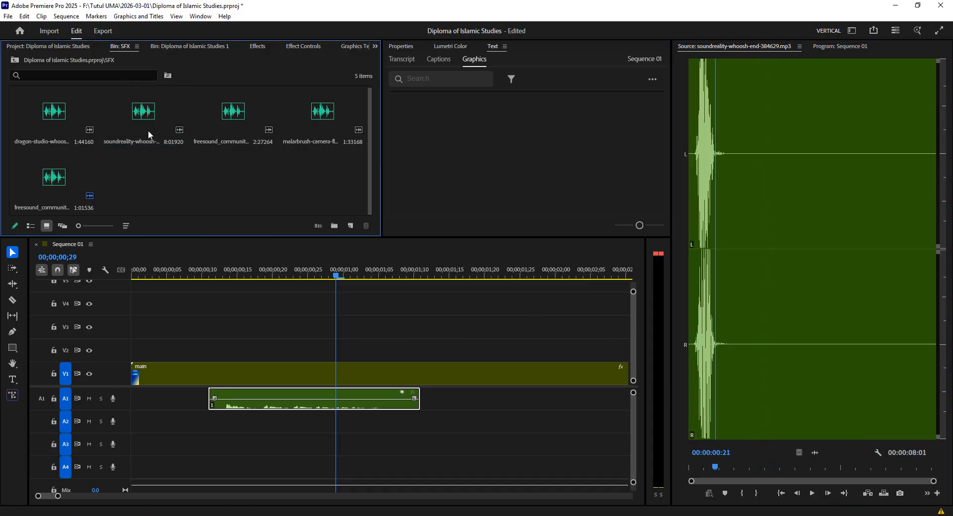
pyautogui.moveTo(134, 118); pyautogui.dragTo(336, 423)
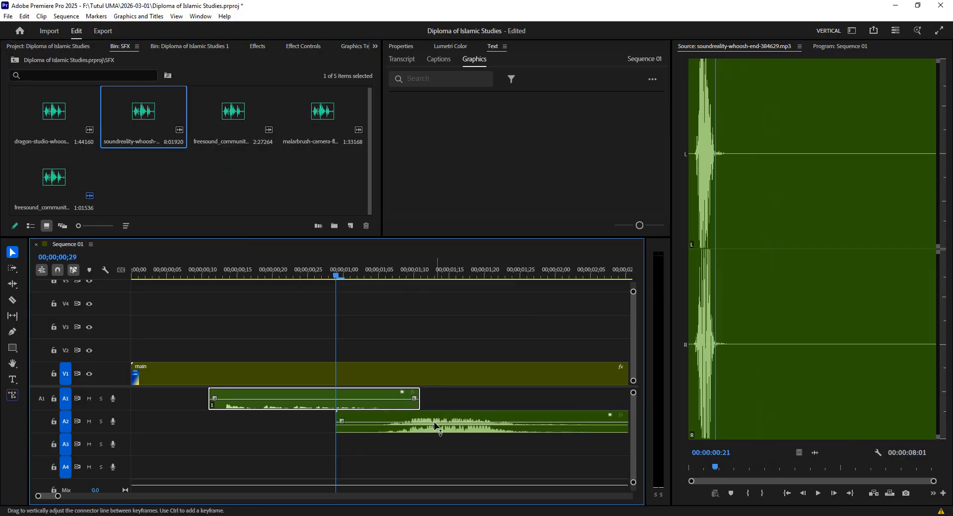
pyautogui.click(554, 427)
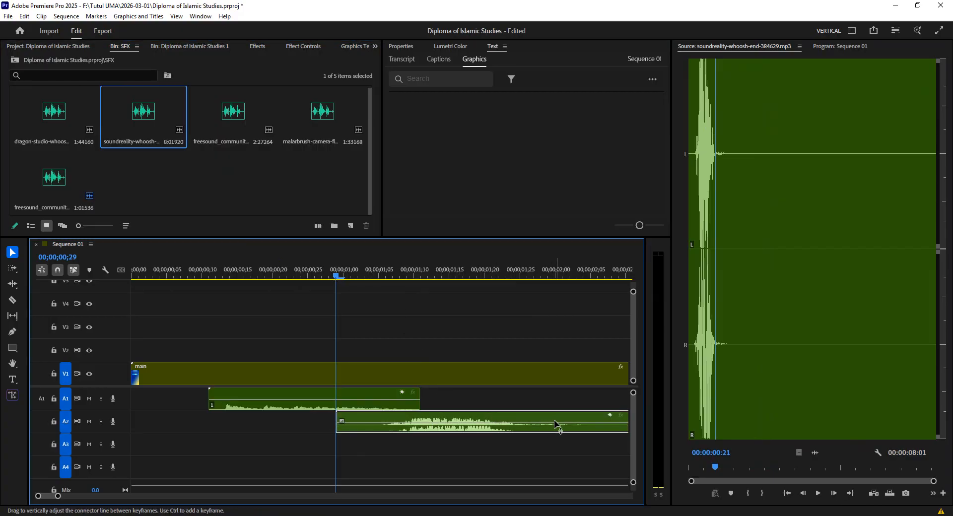
# Shift the whoosh-end clip on A2 earlier to start at about 00;00;00;23 and play the opening to check its timing
pyautogui.press('space')
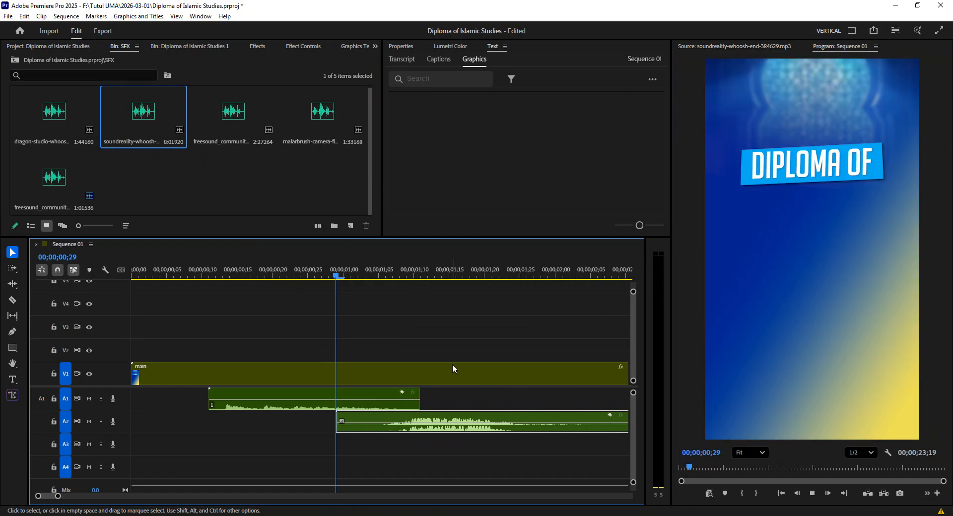
pyautogui.moveTo(337, 278); pyautogui.dragTo(353, 279)
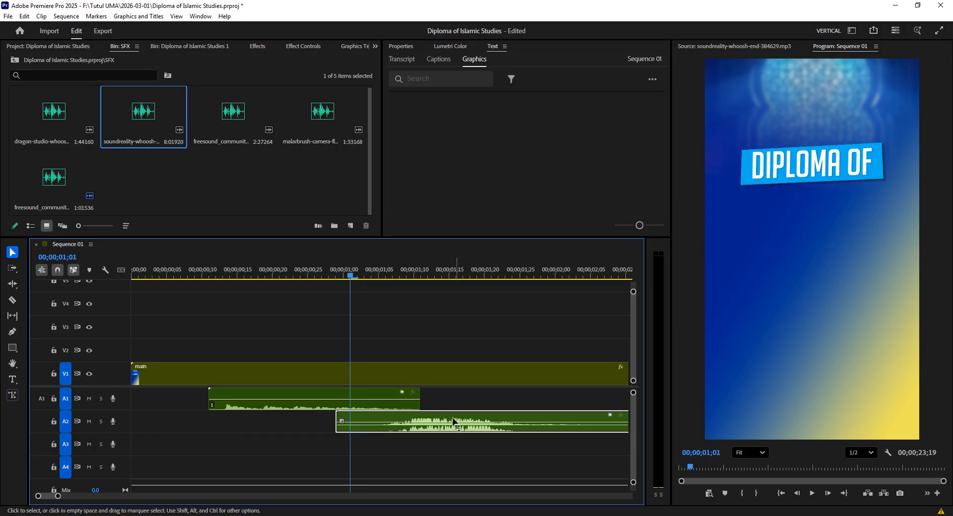
pyautogui.moveTo(519, 419); pyautogui.dragTo(479, 419)
pyautogui.moveTo(352, 276); pyautogui.dragTo(129, 301)
pyautogui.press('space')
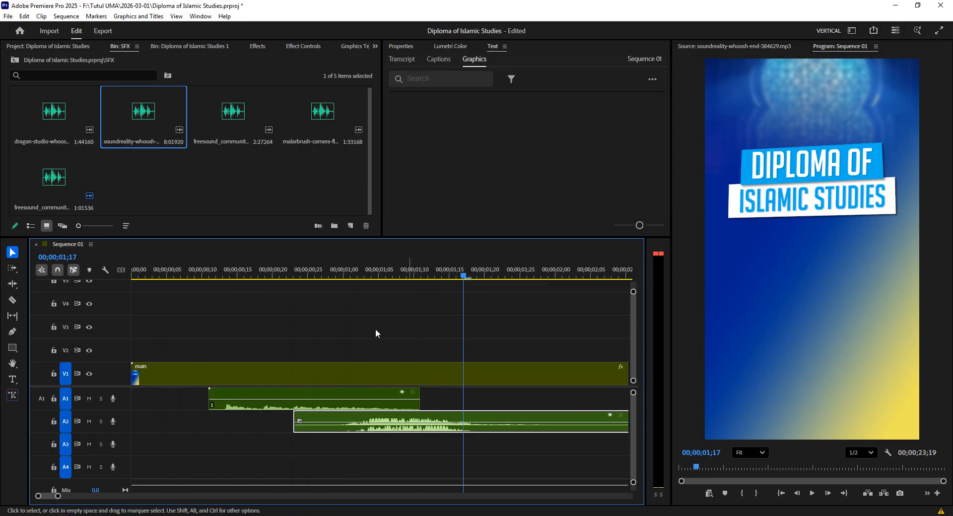
pyautogui.press('space')
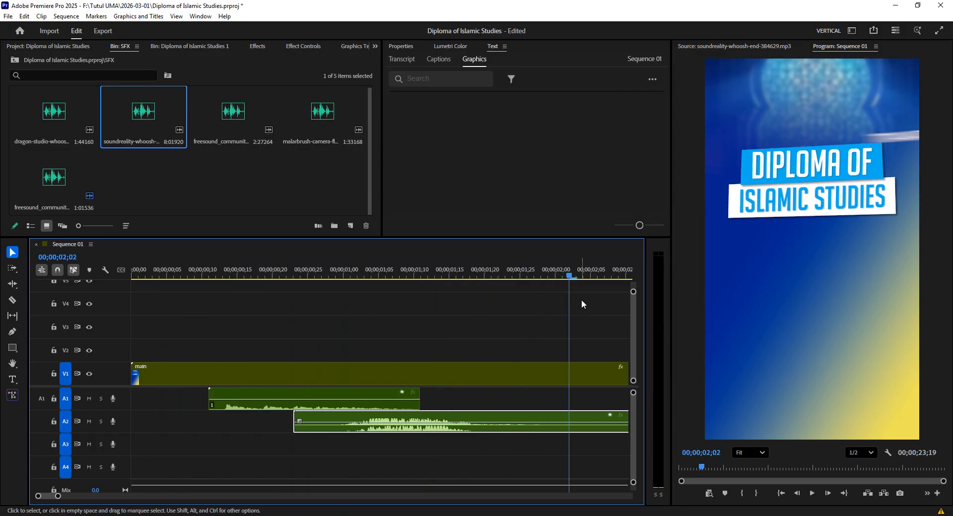
# Audition the dragon-studio whoosh clip and place it on audio track A3 at 00;00;01;28, just before the 11114NAT text enters
pyautogui.moveTo(571, 276); pyautogui.dragTo(541, 276)
pyautogui.click(222, 162)
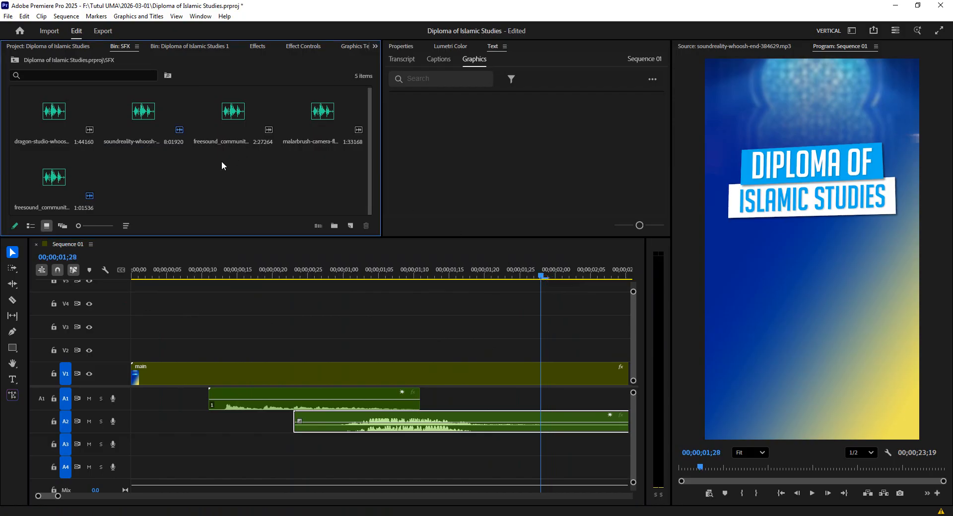
pyautogui.doubleClick(46, 116)
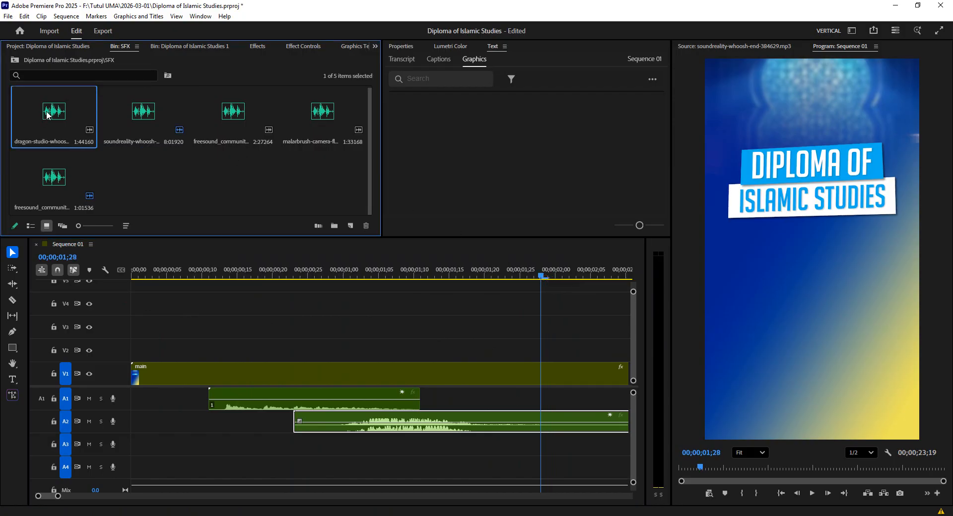
pyautogui.moveTo(707, 125); pyautogui.dragTo(670, 117)
pyautogui.press('space')
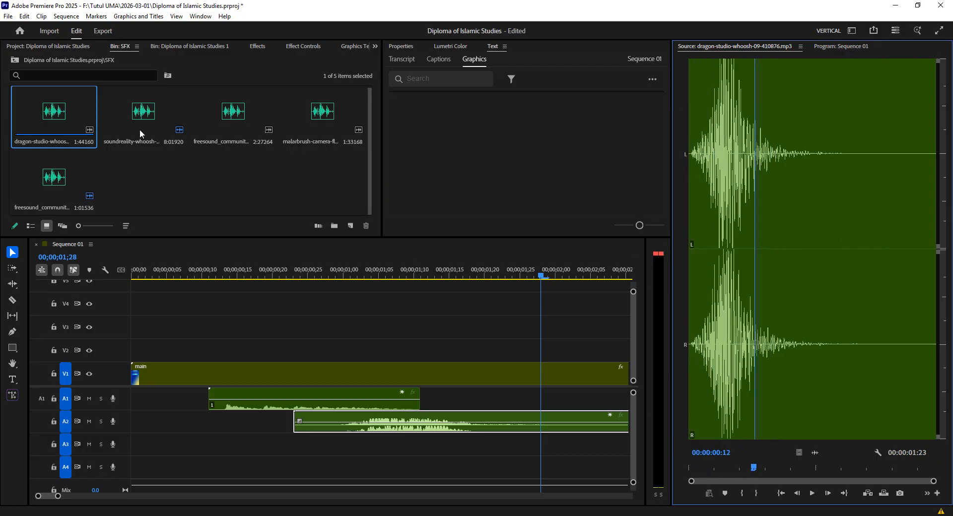
pyautogui.moveTo(72, 115); pyautogui.dragTo(540, 448)
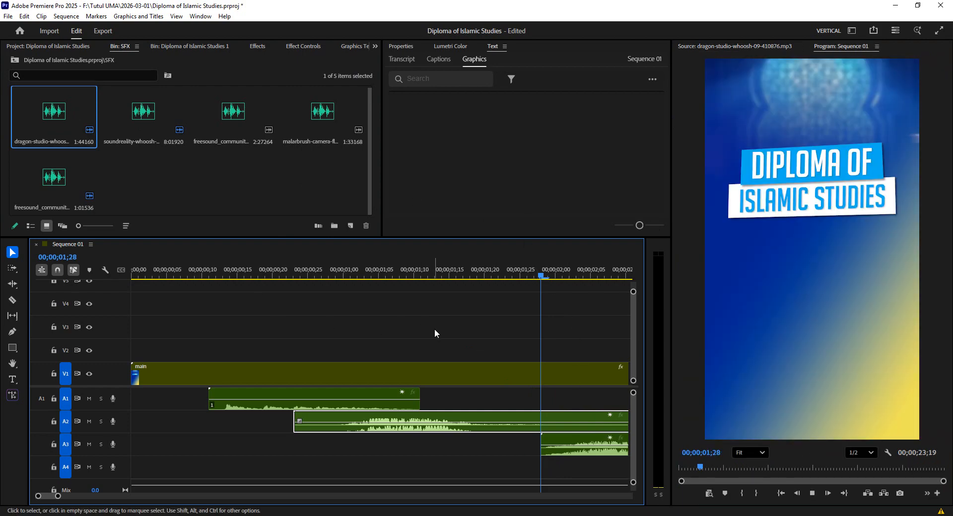
# Play the dragon-studio whoosh in the sequence and lower its clip volume on A3
pyautogui.press('space')
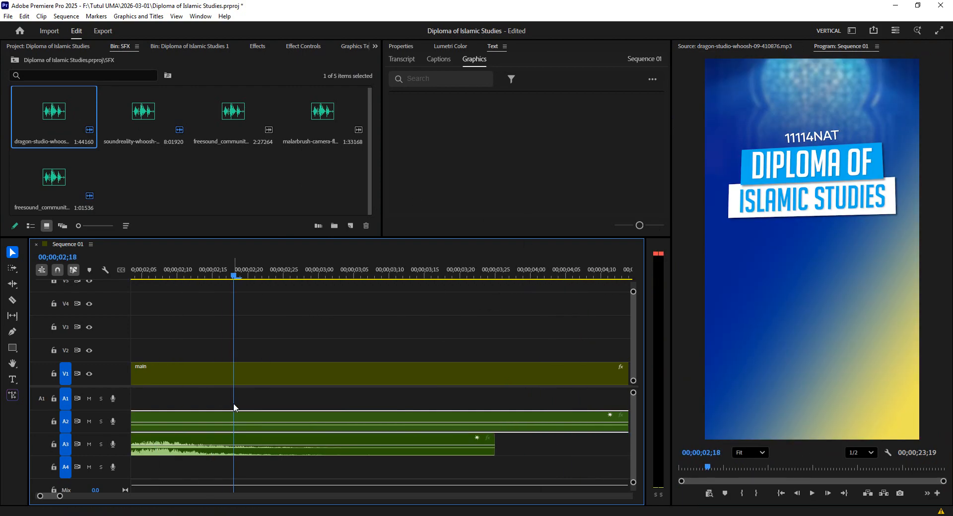
pyautogui.click(220, 446)
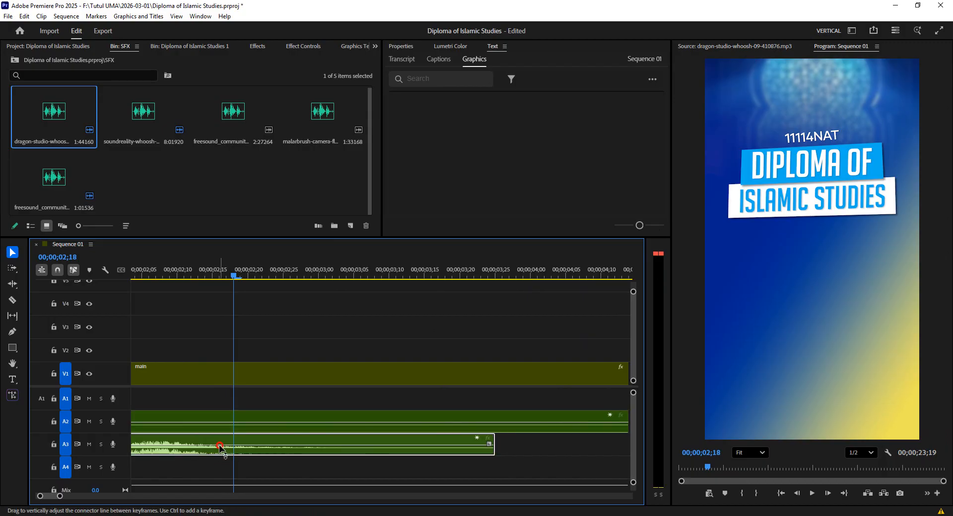
pyautogui.moveTo(220, 447); pyautogui.dragTo(220, 446)
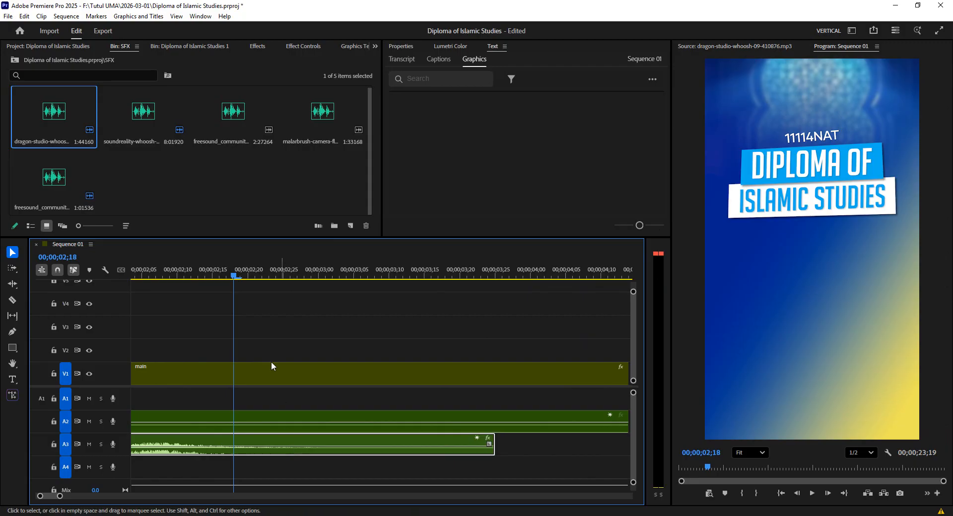
# Play Sequence 01 from the start to review the three sound effects against the title animations
pyautogui.moveTo(233, 278); pyautogui.dragTo(78, 285)
pyautogui.click(198, 289)
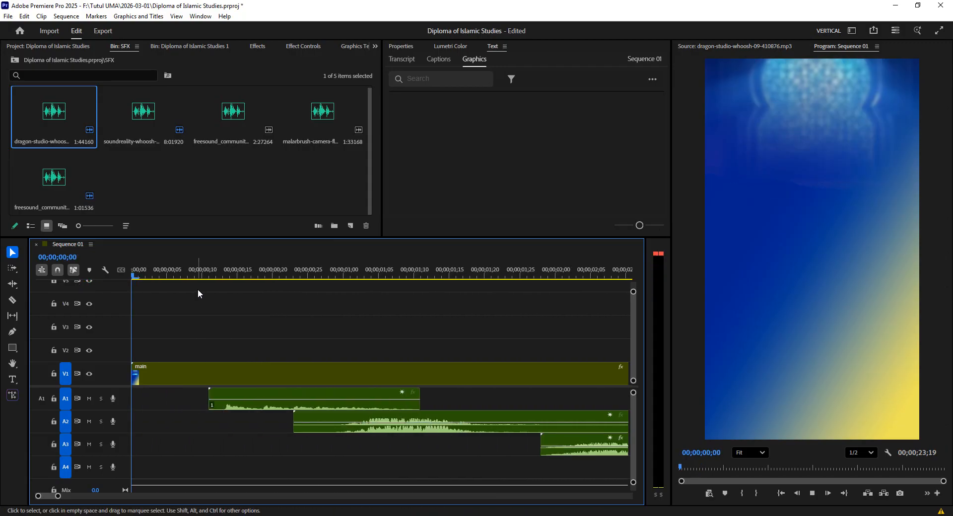
pyautogui.press('space')
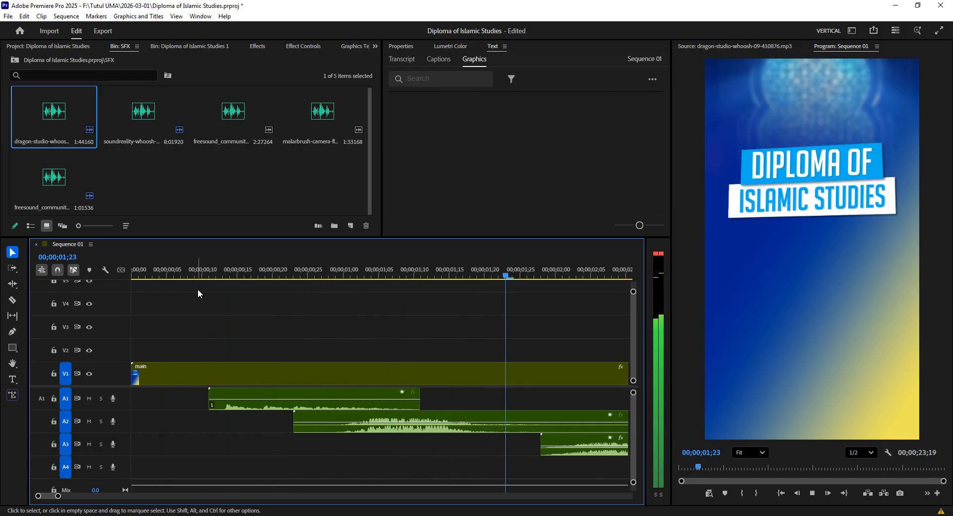
pyautogui.press('space')
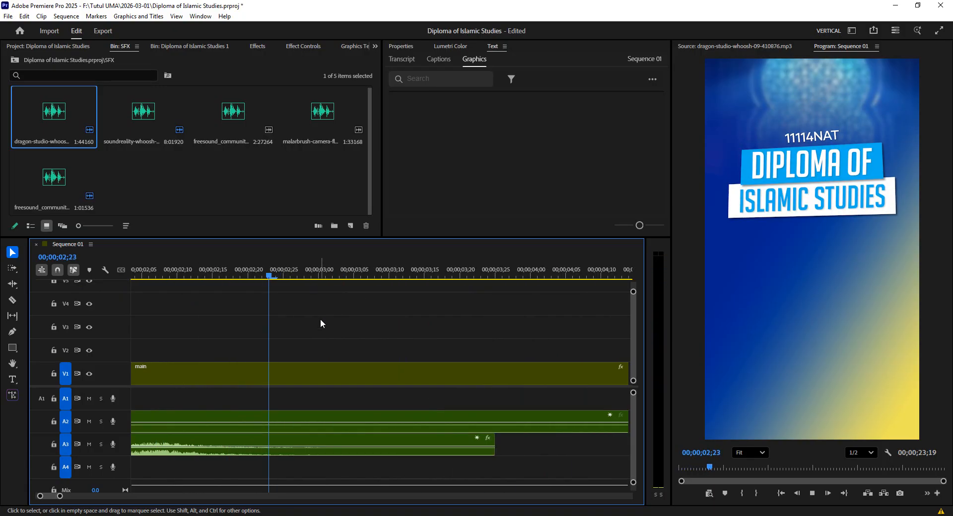
# Duplicate the dragon-studio whoosh from A3 onto A4 at about 00;00;02;20 for the reader image's entrance, and play the sequence from the start
pyautogui.press('space')
pyautogui.press('space')
pyautogui.scroll(-1, 435, 325)
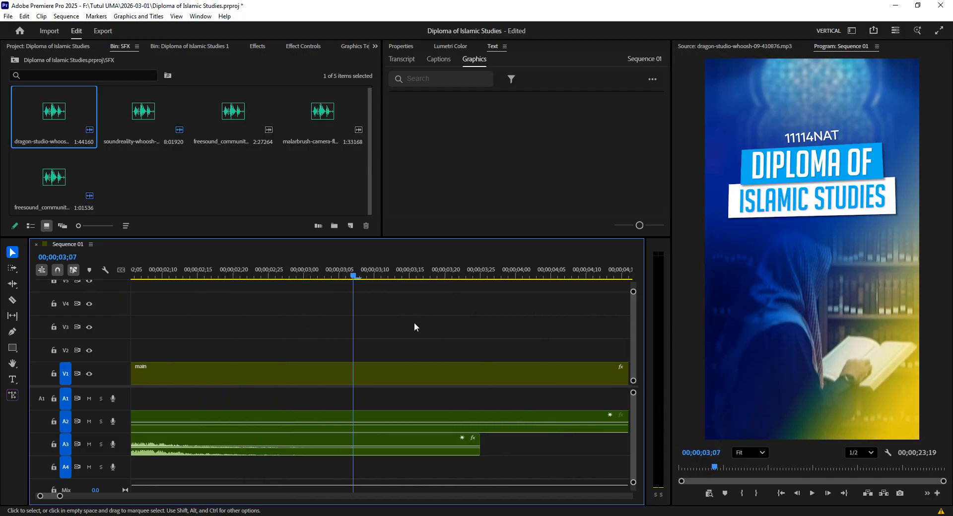
pyautogui.moveTo(351, 277); pyautogui.dragTo(271, 284)
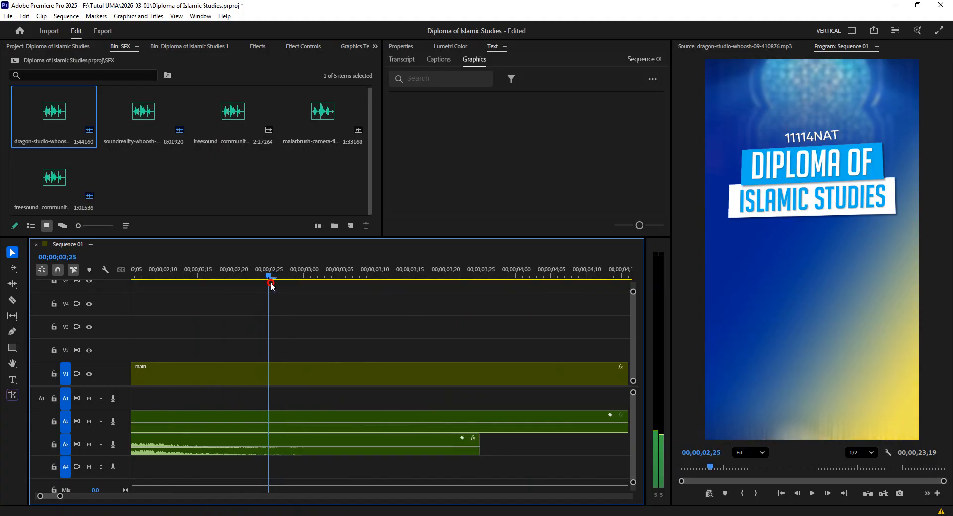
pyautogui.scroll(-3, 338, 358)
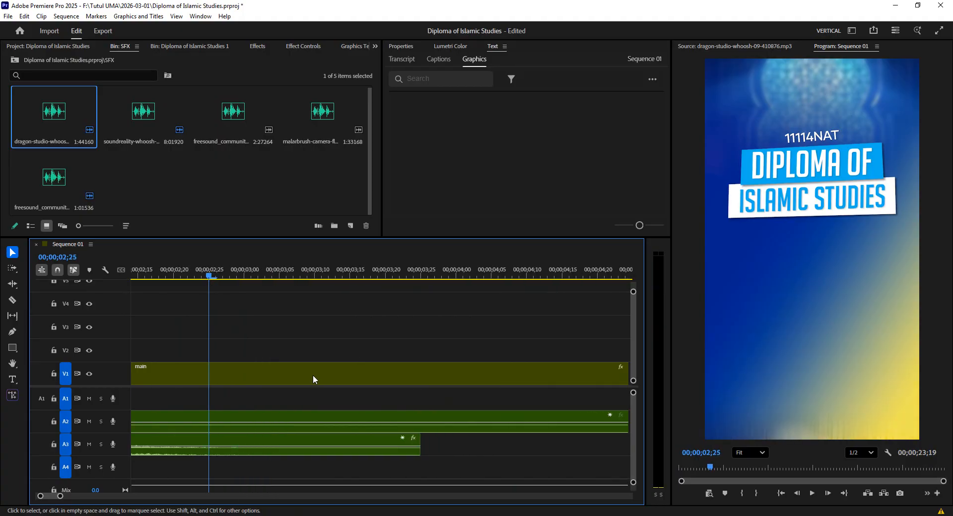
pyautogui.scroll(2, 386, 345)
pyautogui.scroll(6, 383, 349)
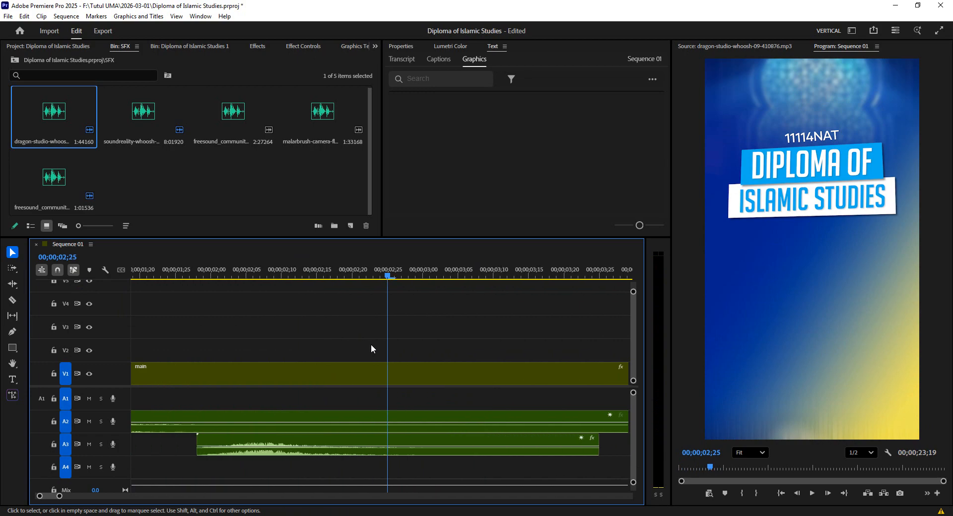
pyautogui.click(260, 443)
pyautogui.moveTo(235, 444); pyautogui.dragTo(389, 467)
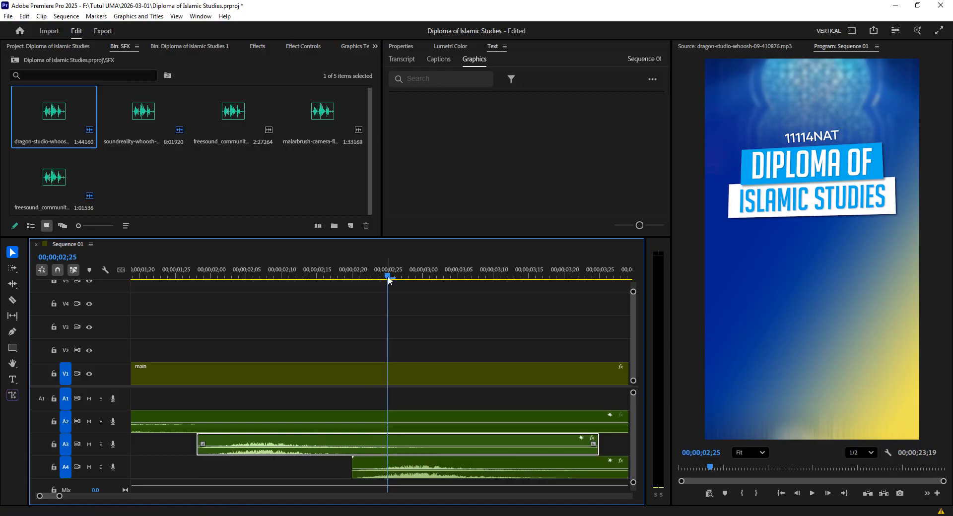
pyautogui.press('Home')
pyautogui.press('space')
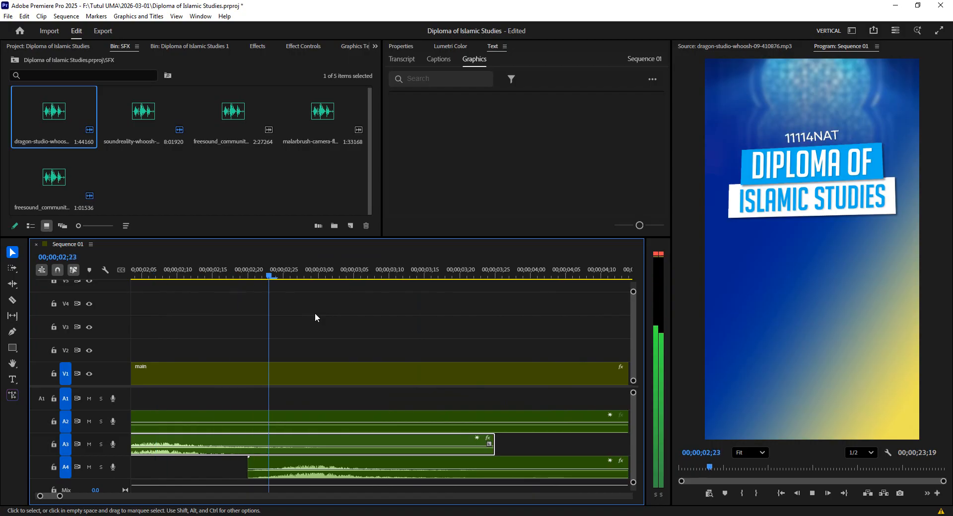
pyautogui.press('space')
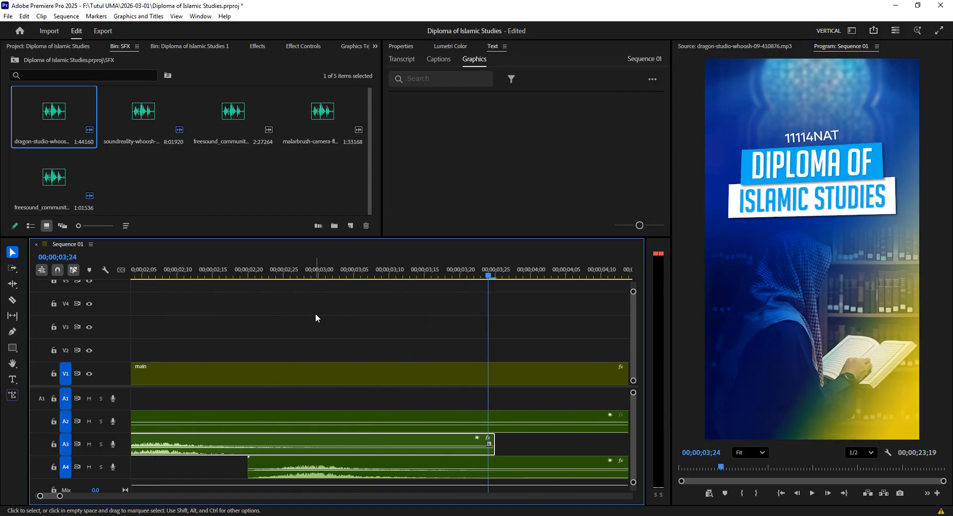
# Shift the whoosh copy on A4 to start at about 00;00;02;23 and play it against the reader image's entrance
pyautogui.scroll(-3, 466, 341)
pyautogui.scroll(4, 442, 364)
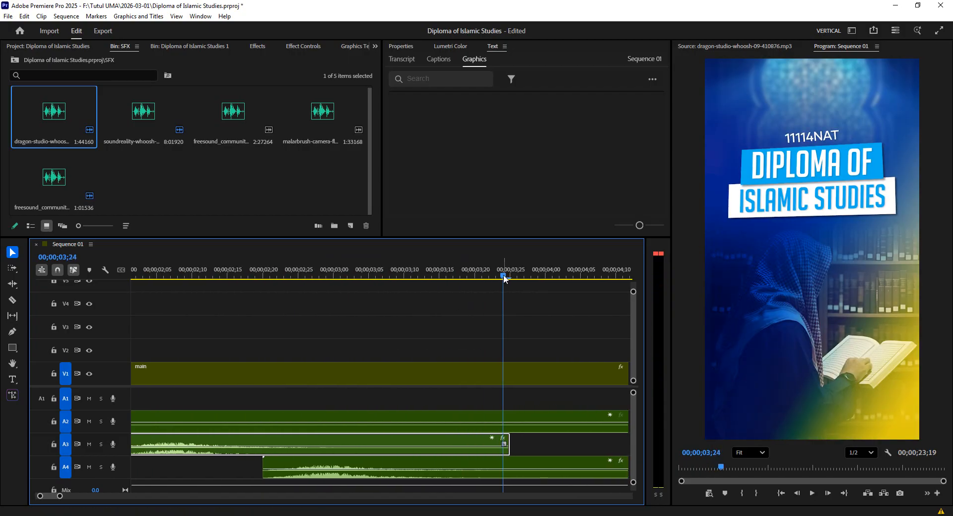
pyautogui.moveTo(503, 278); pyautogui.dragTo(309, 298)
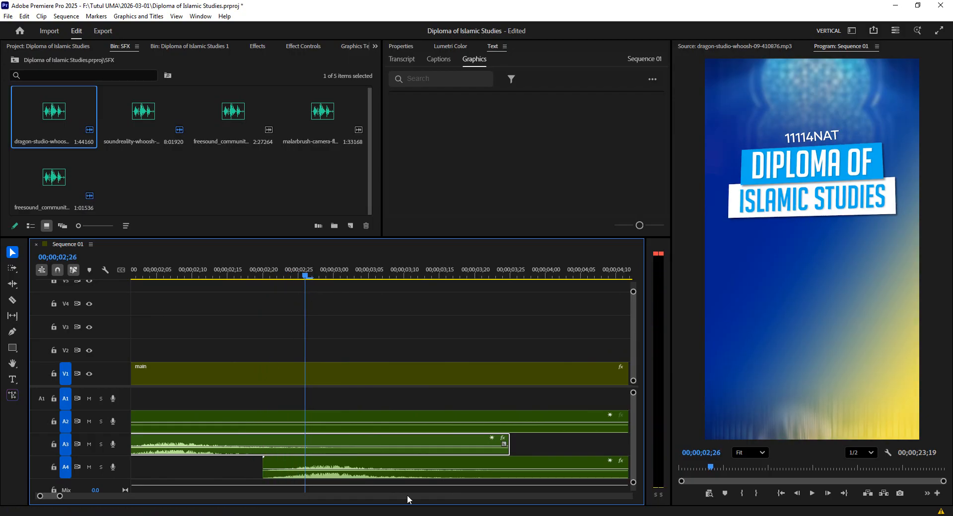
pyautogui.moveTo(397, 466); pyautogui.dragTo(404, 464)
pyautogui.press('space')
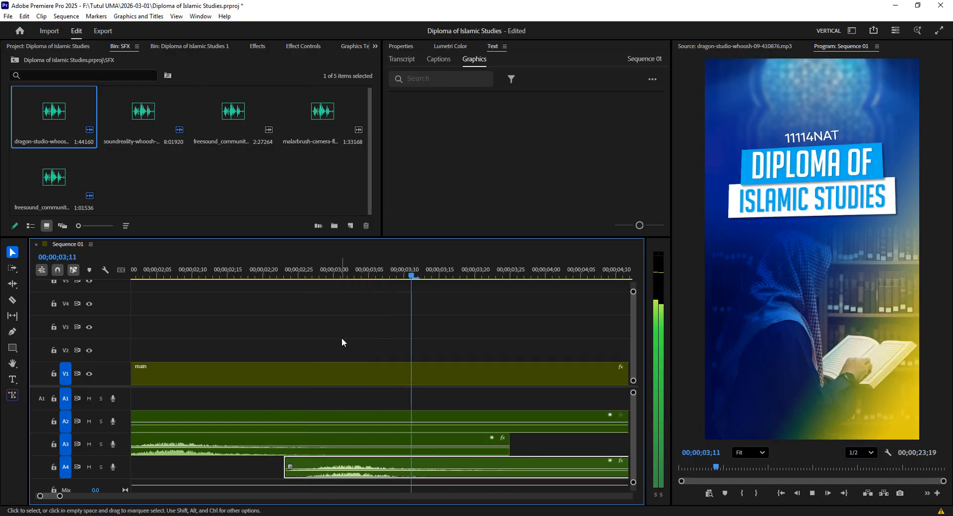
pyautogui.press('space')
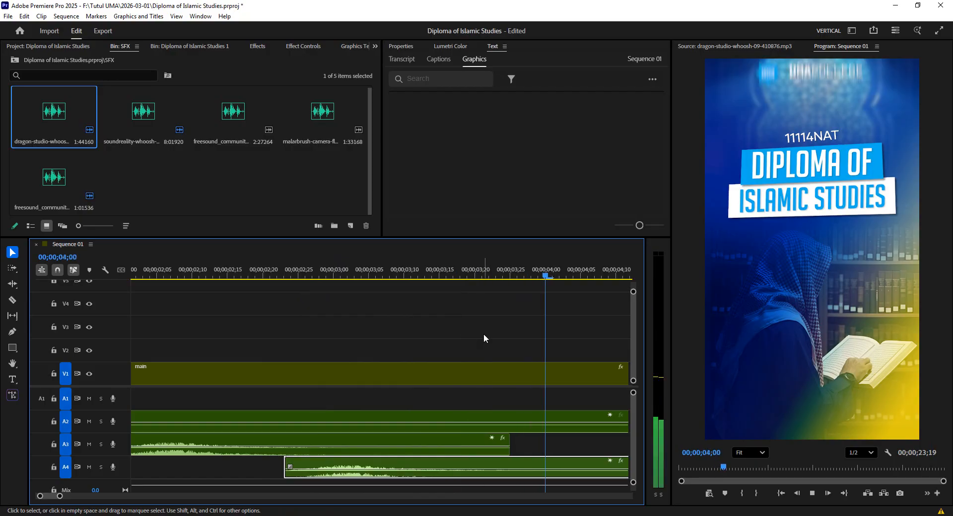
pyautogui.press('space')
# Find the phone line's entrance around 00;00;05;14, open the malarbrush camera-flash sound in the source monitor, and audition the dramatic-camera-zoom sound
pyautogui.moveTo(192, 278); pyautogui.dragTo(407, 307)
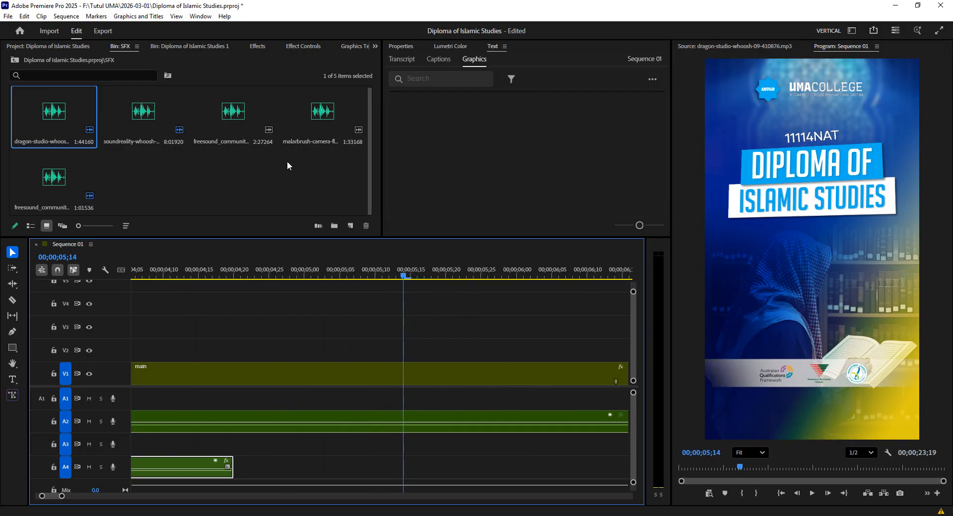
pyautogui.doubleClick(319, 114)
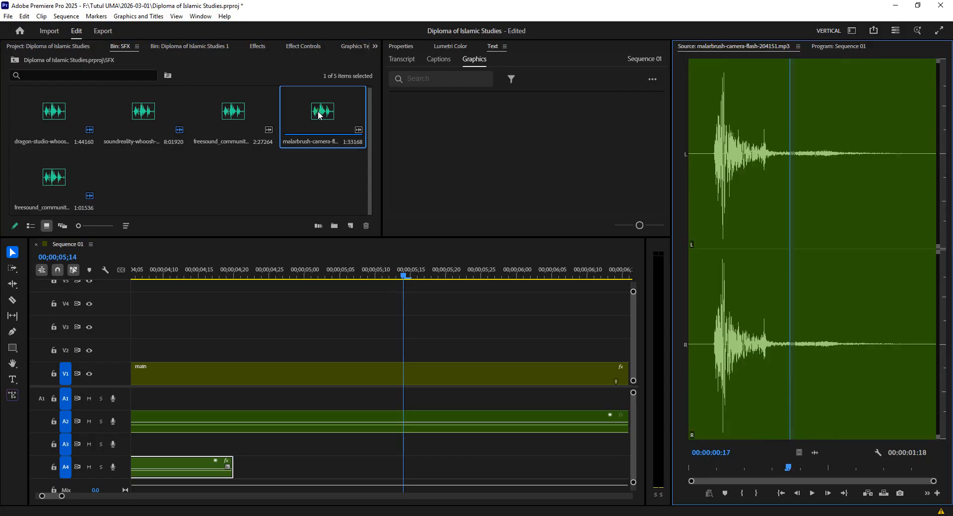
pyautogui.doubleClick(238, 119)
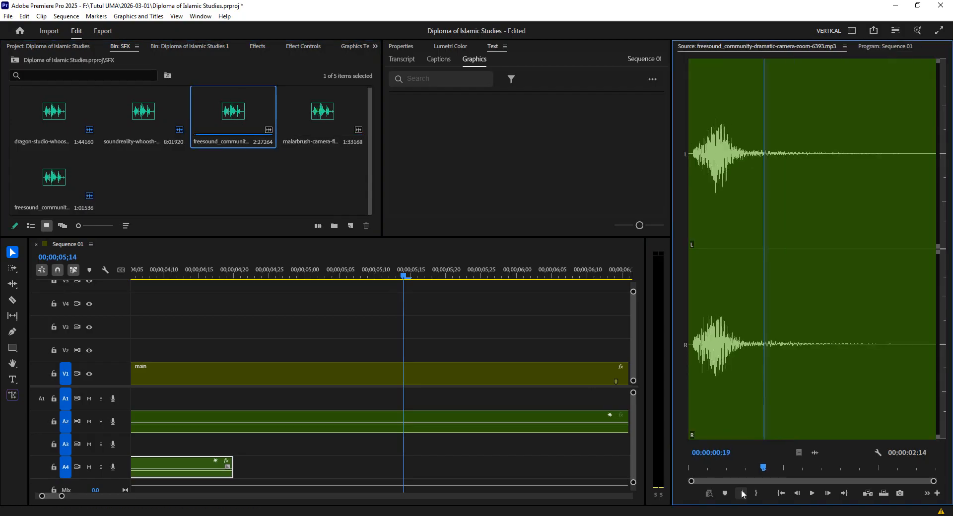
pyautogui.click(708, 351)
pyautogui.press('Home')
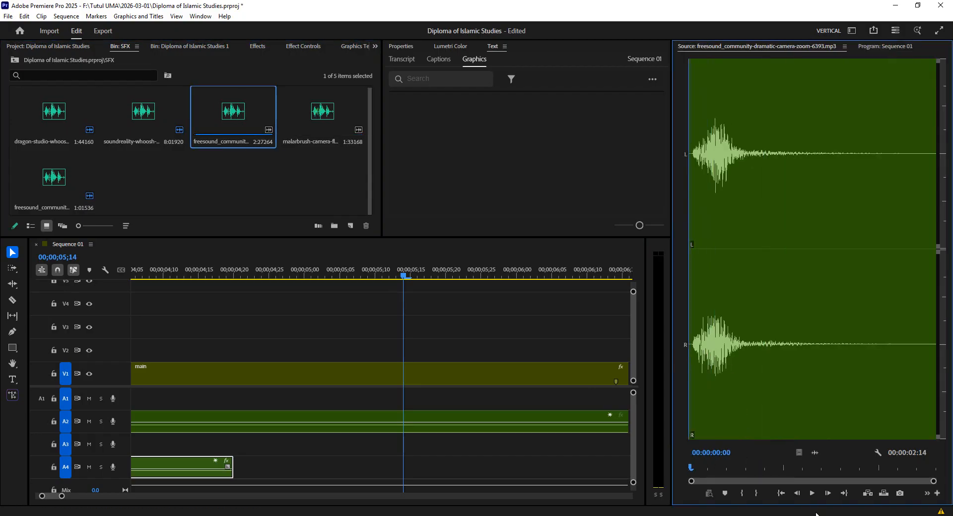
pyautogui.click(810, 496)
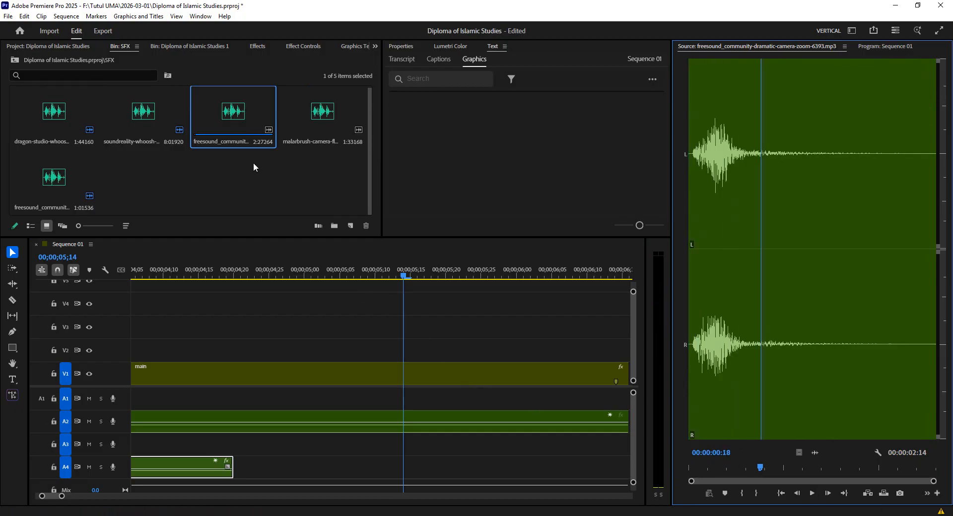
# Place the soundreality whoosh on audio track A3 at about 00;00;05;06 and play it against the phone line's entrance
pyautogui.click(216, 154)
pyautogui.click(143, 131)
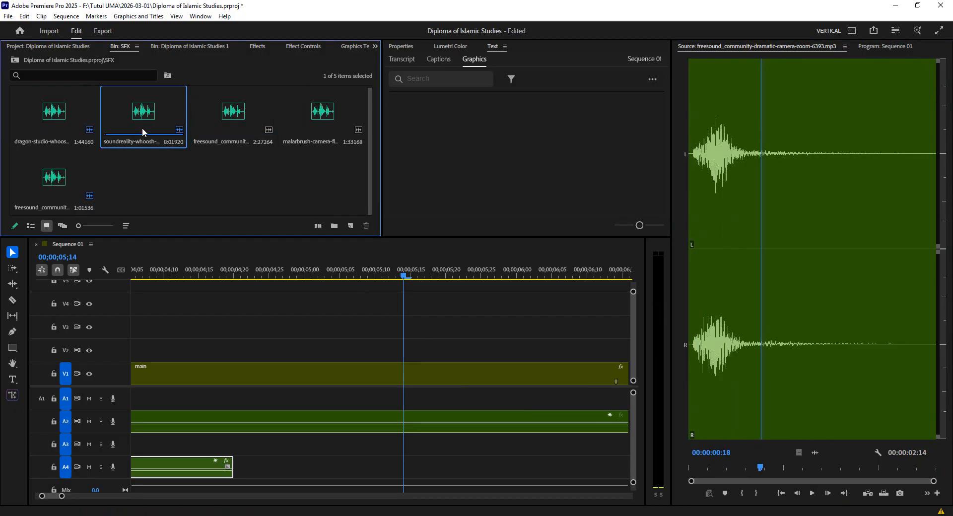
pyautogui.moveTo(143, 119); pyautogui.dragTo(347, 440)
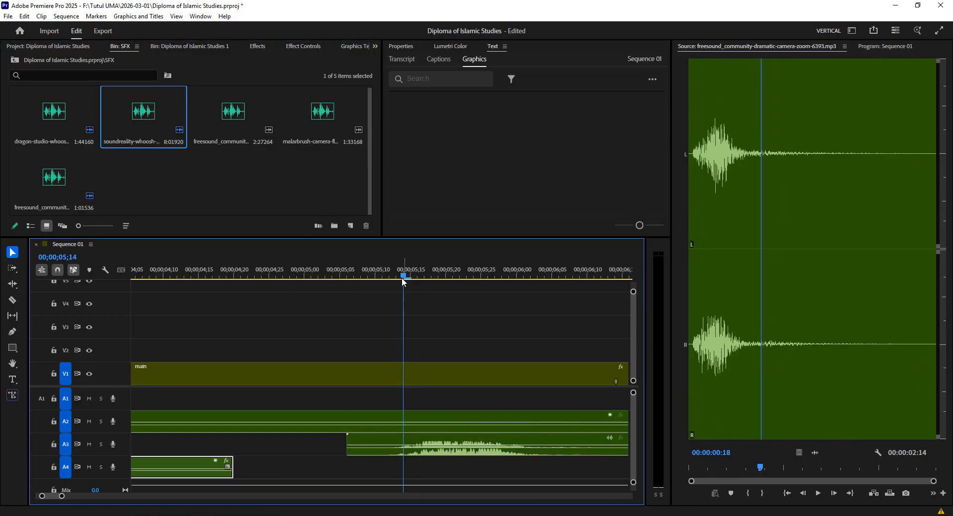
pyautogui.moveTo(403, 280); pyautogui.dragTo(297, 278)
pyautogui.press('space')
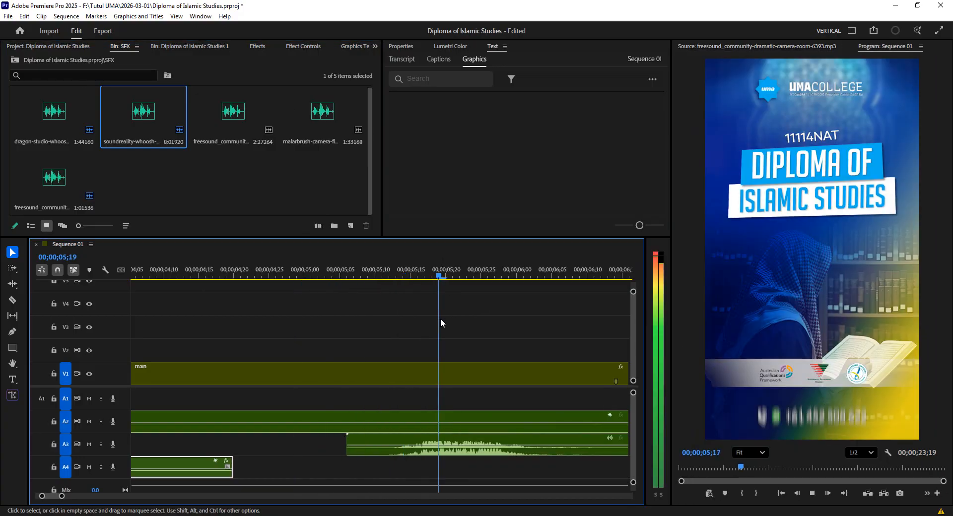
pyautogui.press('space')
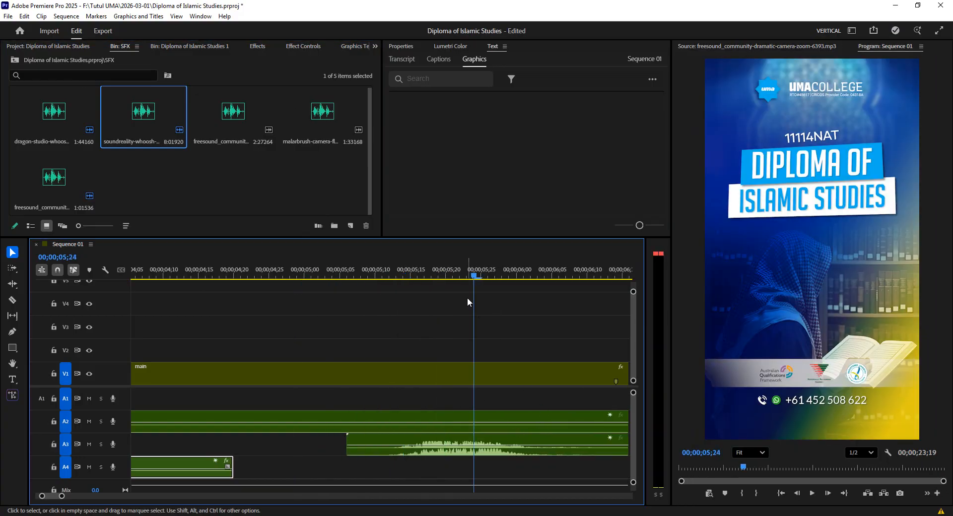
# Enlarge the timeline area and duplicate the soundreality whoosh from A3 onto A4 at about 00;00;06;00 for the website line
pyautogui.moveTo(474, 277); pyautogui.dragTo(586, 287)
pyautogui.scroll(-1, 547, 406)
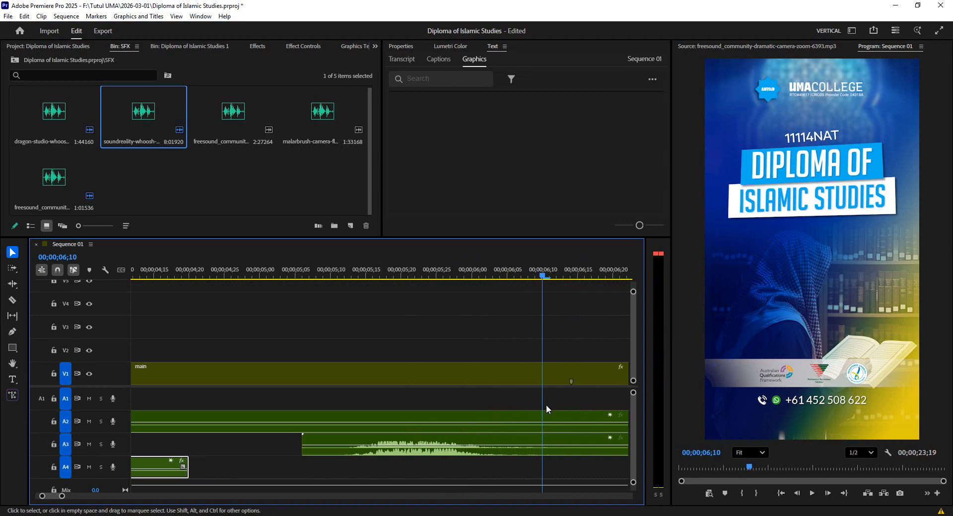
pyautogui.scroll(-3, 473, 444)
pyautogui.scroll(1, 389, 436)
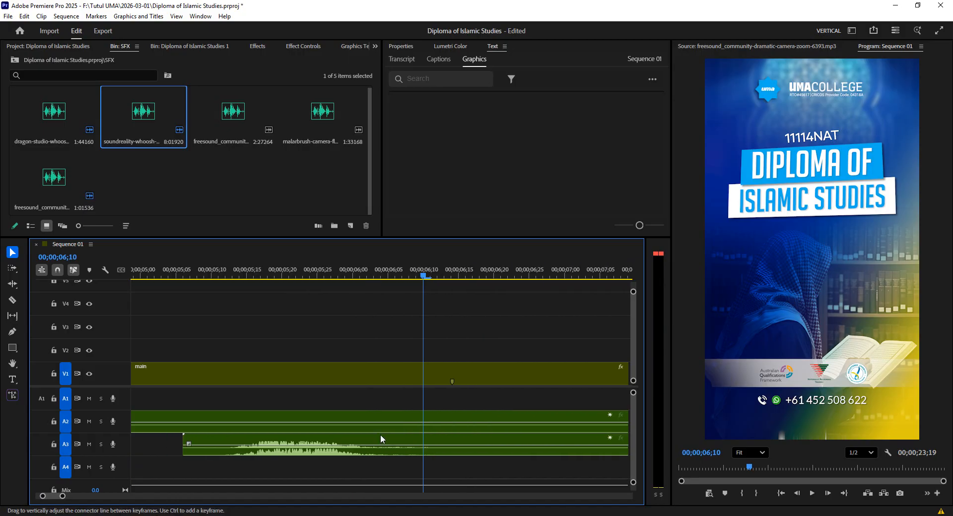
pyautogui.scroll(-1, 381, 435)
pyautogui.click(335, 440)
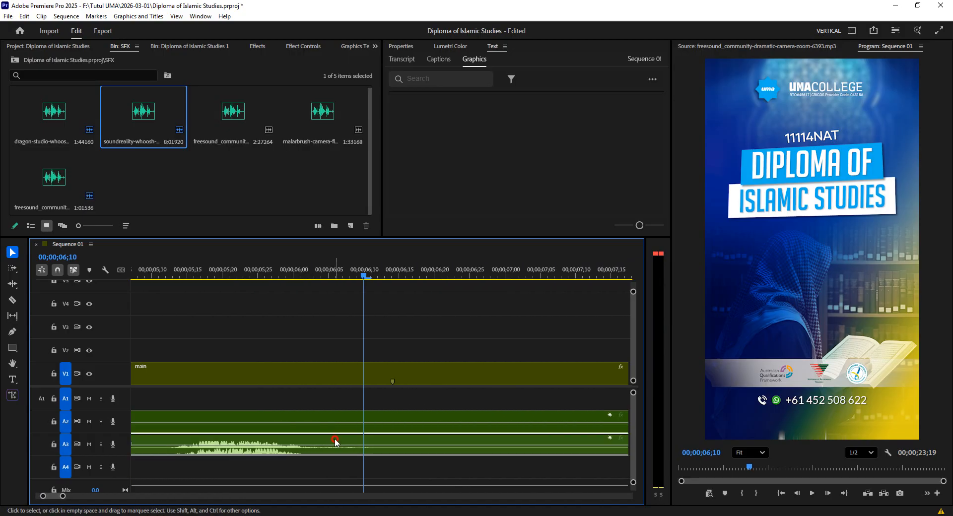
pyautogui.scroll(-1, 318, 439)
pyautogui.scroll(1, 324, 432)
pyautogui.press('alt')
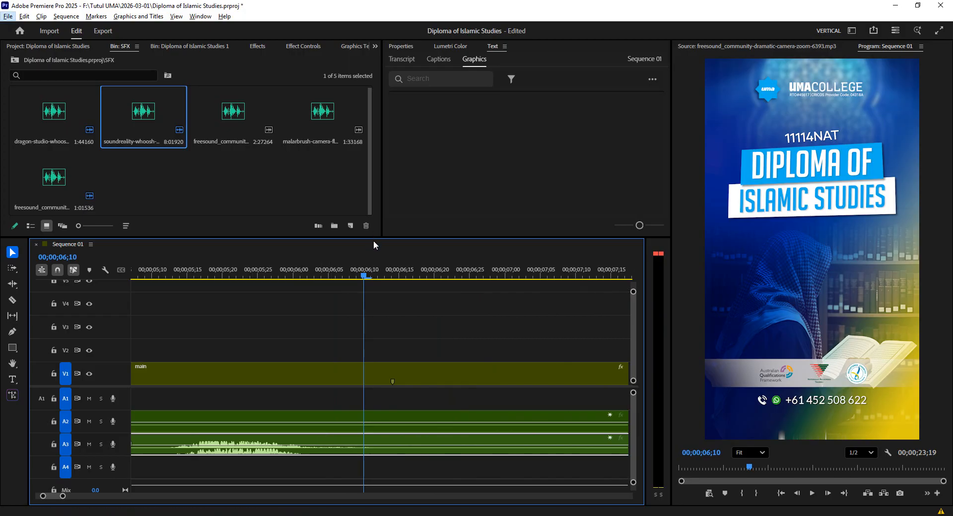
pyautogui.moveTo(373, 238); pyautogui.dragTo(374, 128)
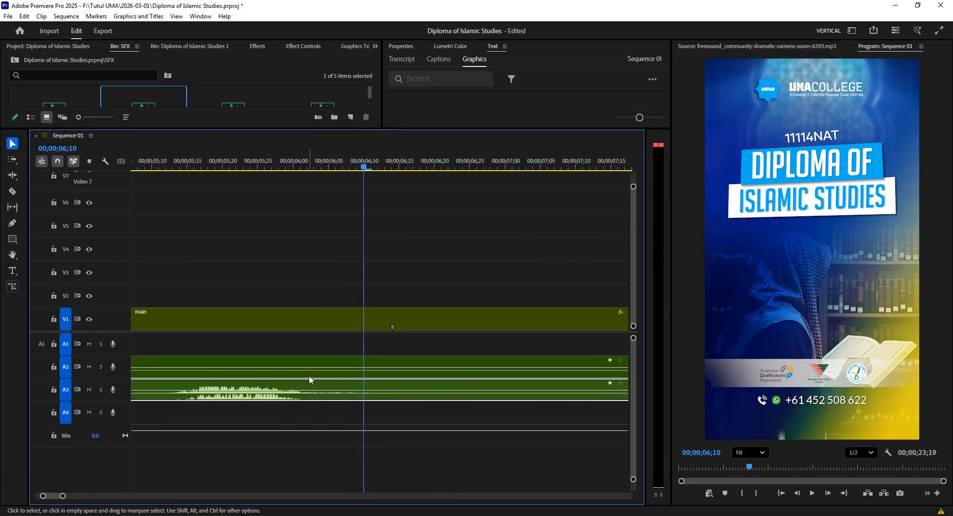
pyautogui.click(311, 394)
pyautogui.moveTo(311, 394); pyautogui.dragTo(483, 421)
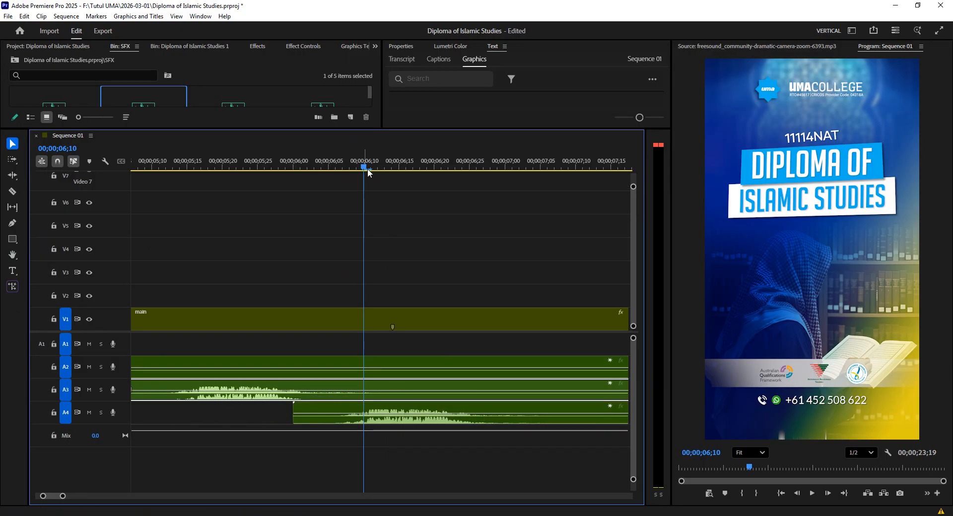
# Play the sequence from 00;00;05;12 to review both soundreality whooshes, continuing to the film burn overlay
pyautogui.moveTo(366, 170); pyautogui.dragTo(166, 208)
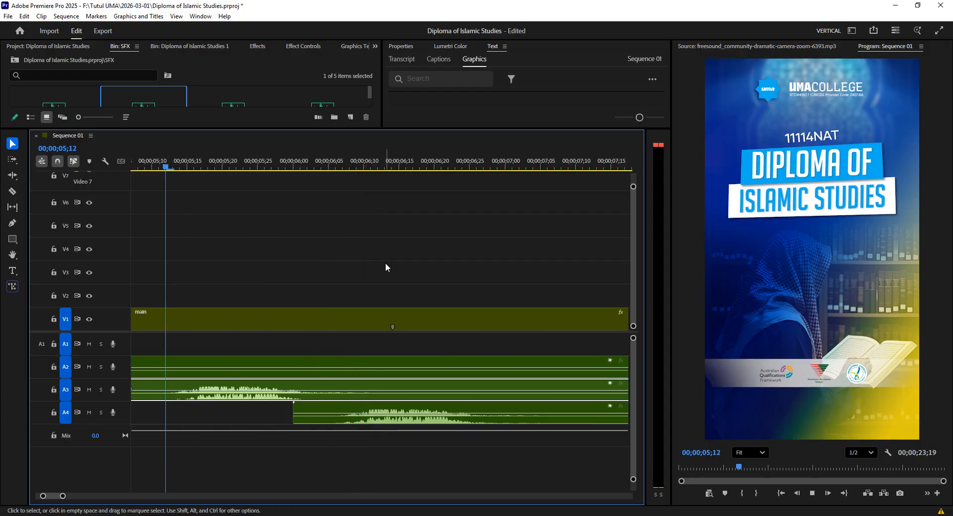
pyautogui.press('space')
pyautogui.press('space')
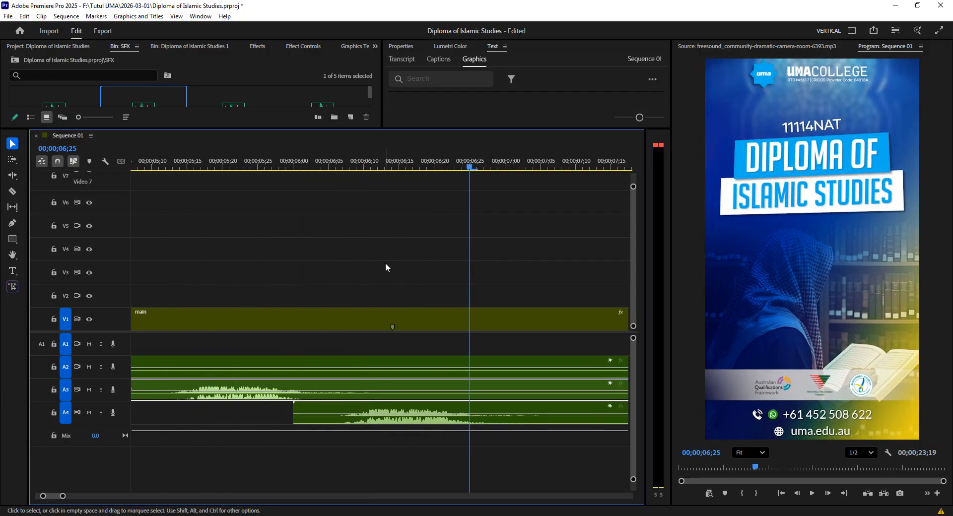
pyautogui.moveTo(469, 171)
pyautogui.mouseDown()
pyautogui.moveTo(491, 173)
pyautogui.moveTo(466, 171)
pyautogui.mouseUp()
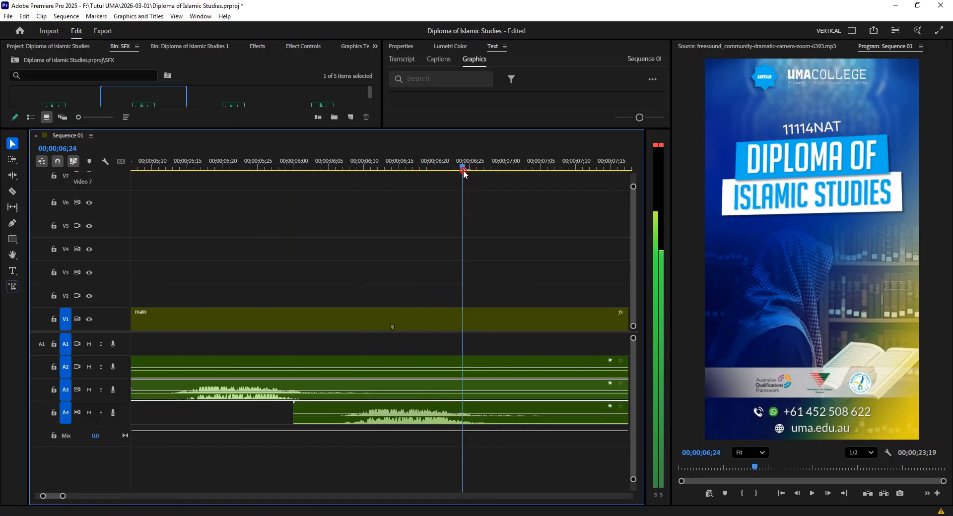
pyautogui.press('space')
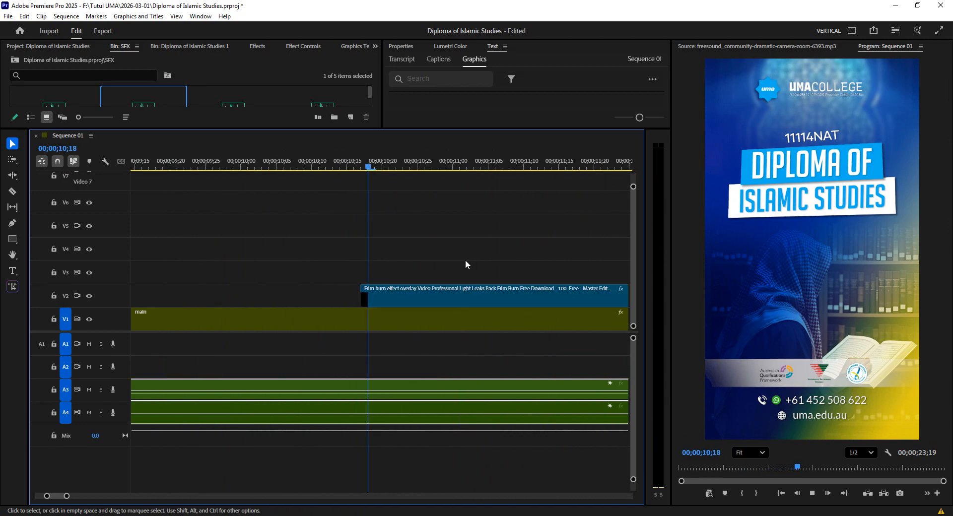
pyautogui.press('space')
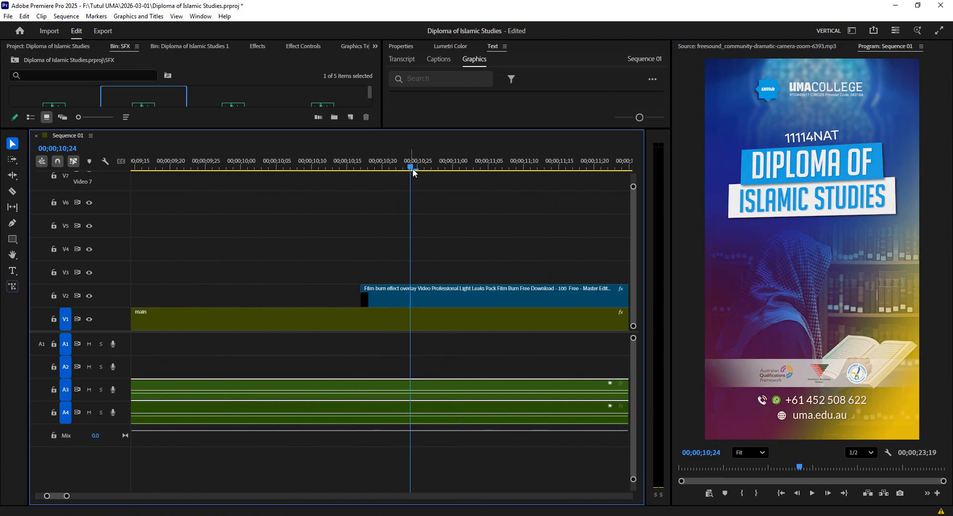
# Move the playhead to the film burn overlay's start at 00;00;10;17 and add a new audio track below A4
pyautogui.moveTo(410, 167); pyautogui.dragTo(362, 185)
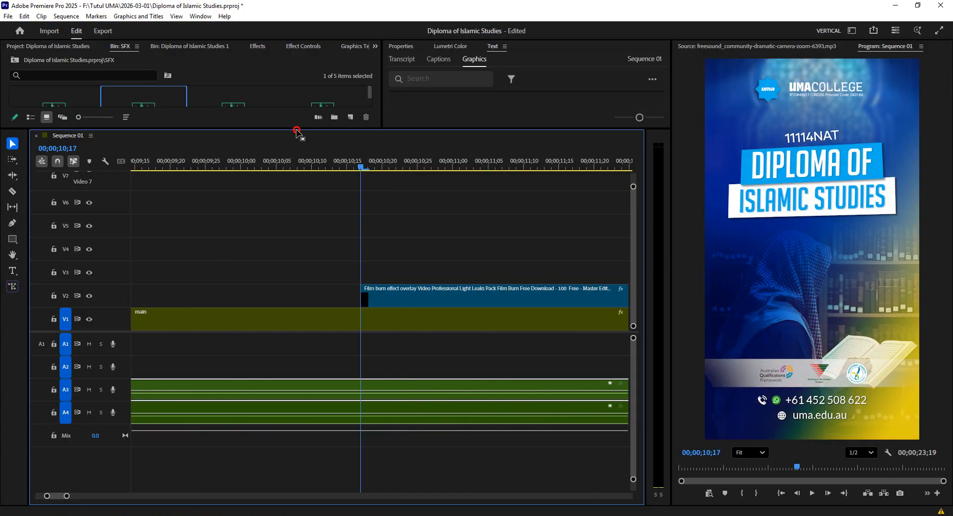
pyautogui.moveTo(297, 129); pyautogui.dragTo(297, 149)
pyautogui.moveTo(320, 112); pyautogui.dragTo(364, 452)
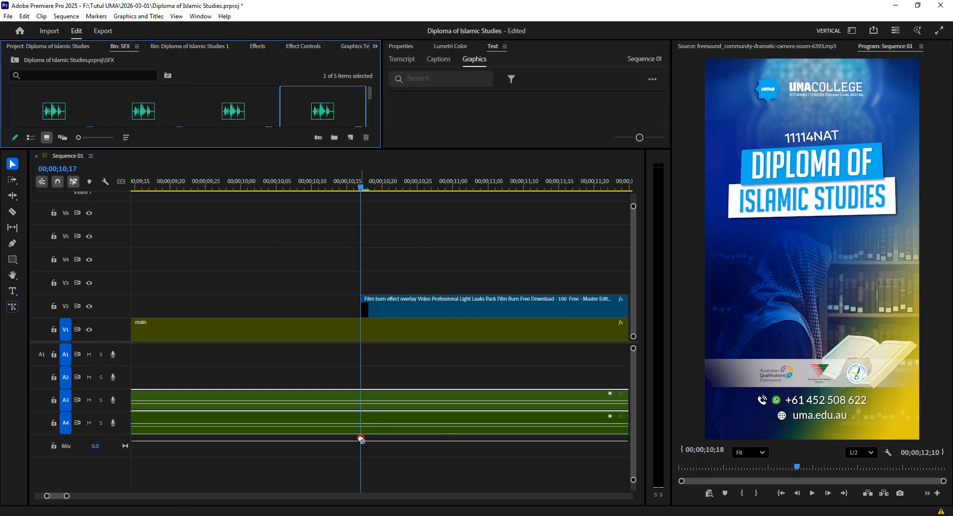
pyautogui.moveTo(360, 439); pyautogui.dragTo(127, 450)
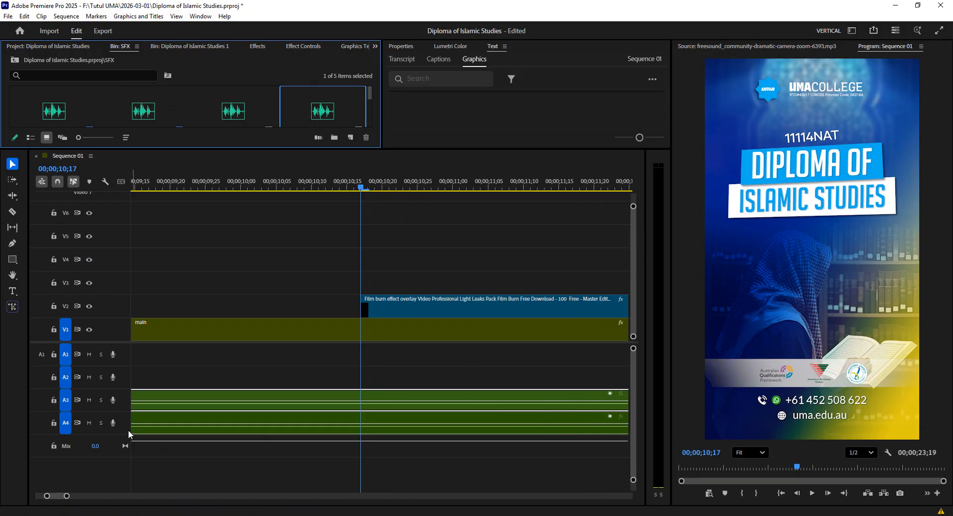
pyautogui.click(121, 419)
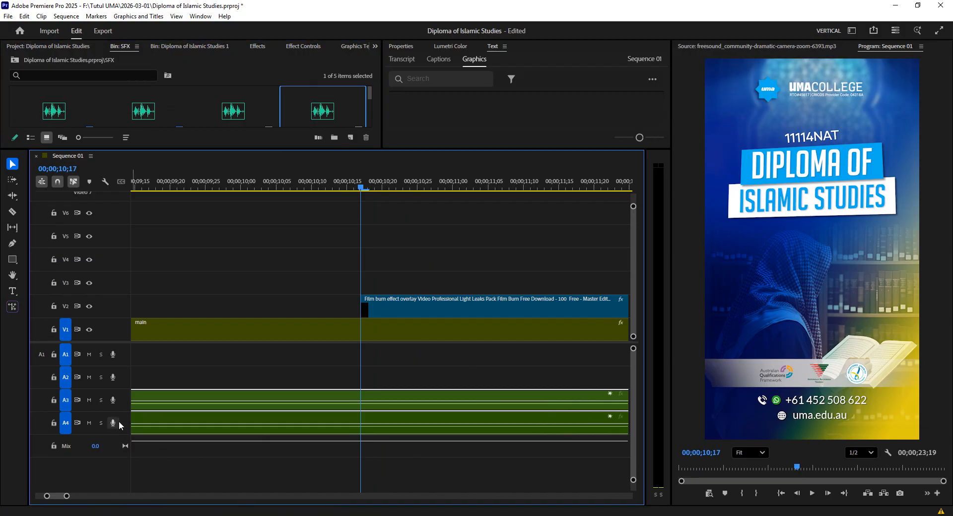
pyautogui.rightClick(121, 421)
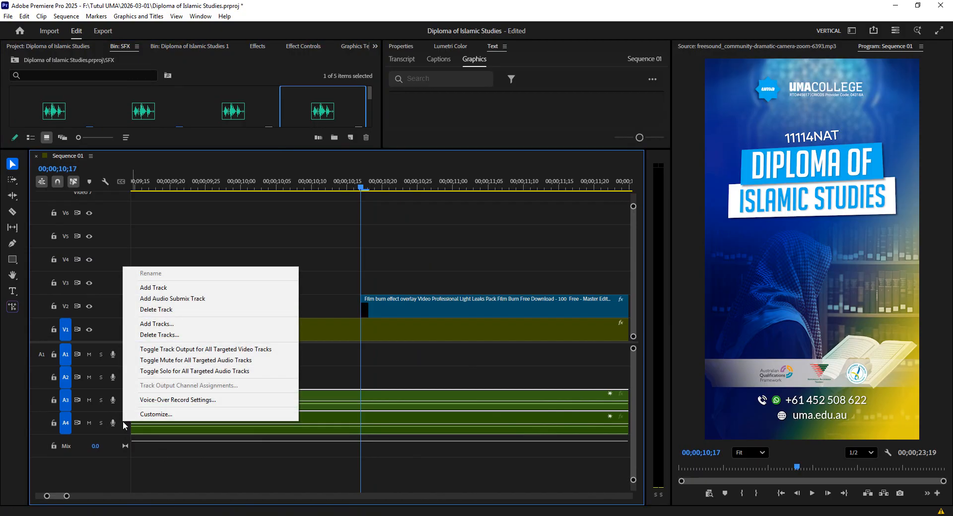
pyautogui.click(158, 288)
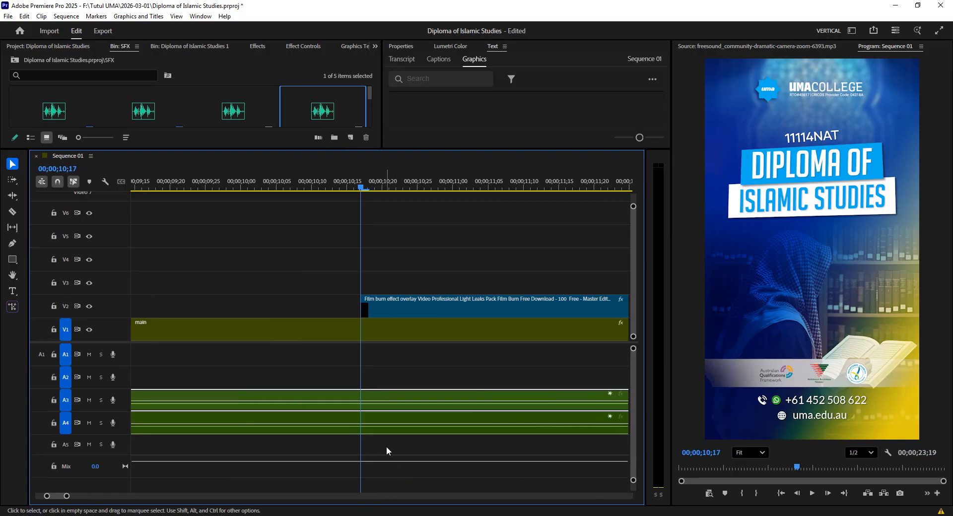
# Place the malarbrush camera-flash sound on audio track A5 at about 00;00;10;12 and play it against the film burn overlay
pyautogui.scroll(-3, 385, 445)
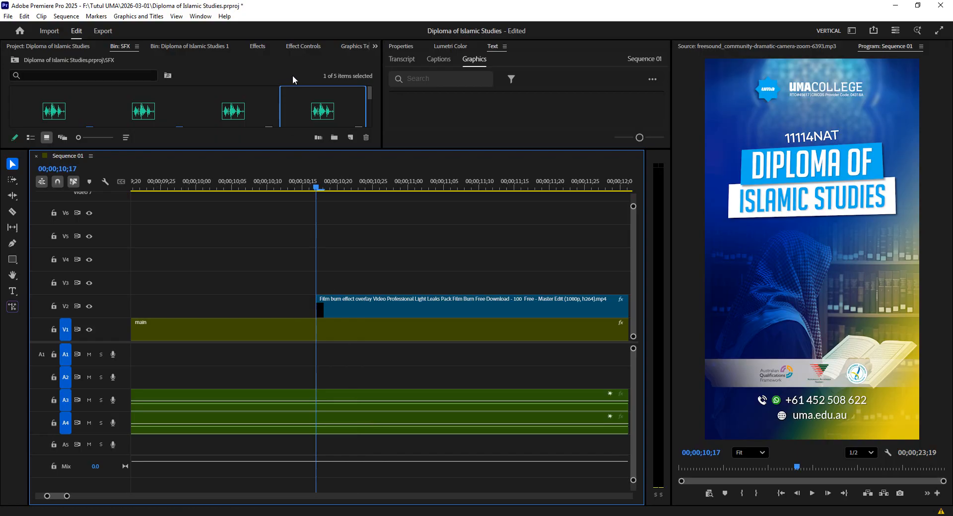
pyautogui.moveTo(322, 119); pyautogui.dragTo(320, 443)
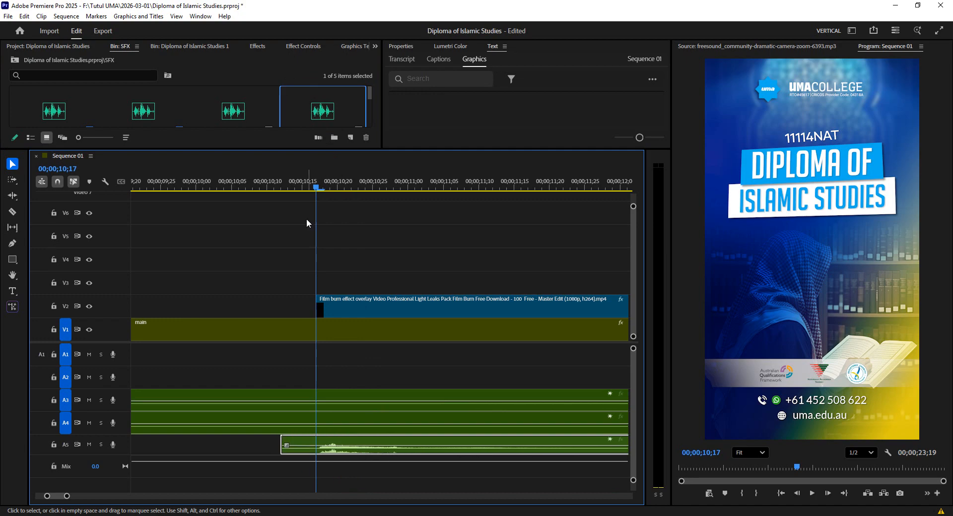
pyautogui.moveTo(319, 188); pyautogui.dragTo(217, 216)
pyautogui.press('space')
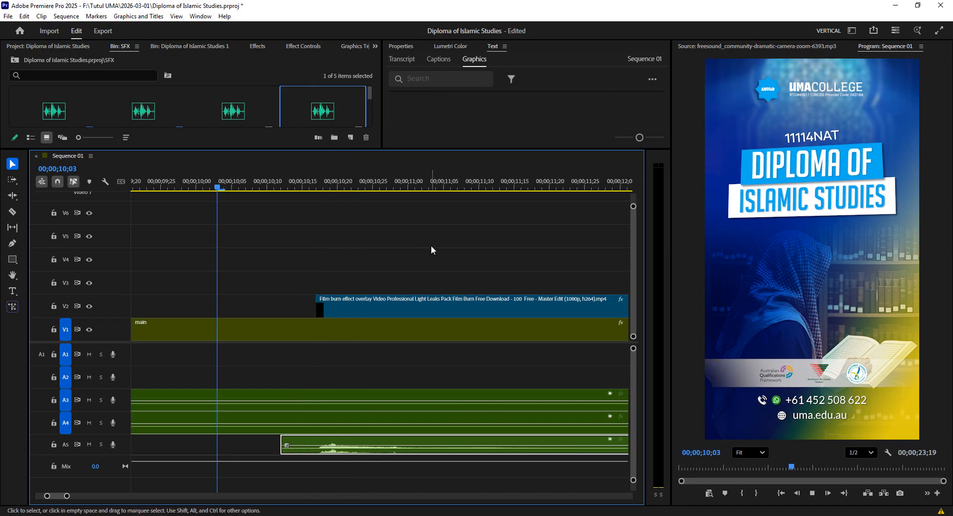
pyautogui.press('space')
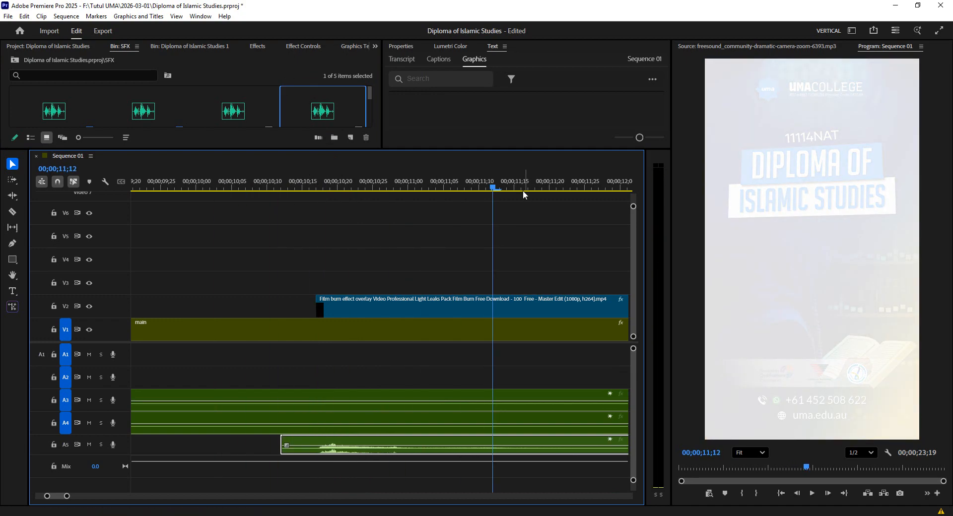
# Shift the camera-flash sound on A5 to start at about 00;00;10;19 and play the film burn transition from 00;00;10;24
pyautogui.moveTo(494, 189); pyautogui.dragTo(366, 209)
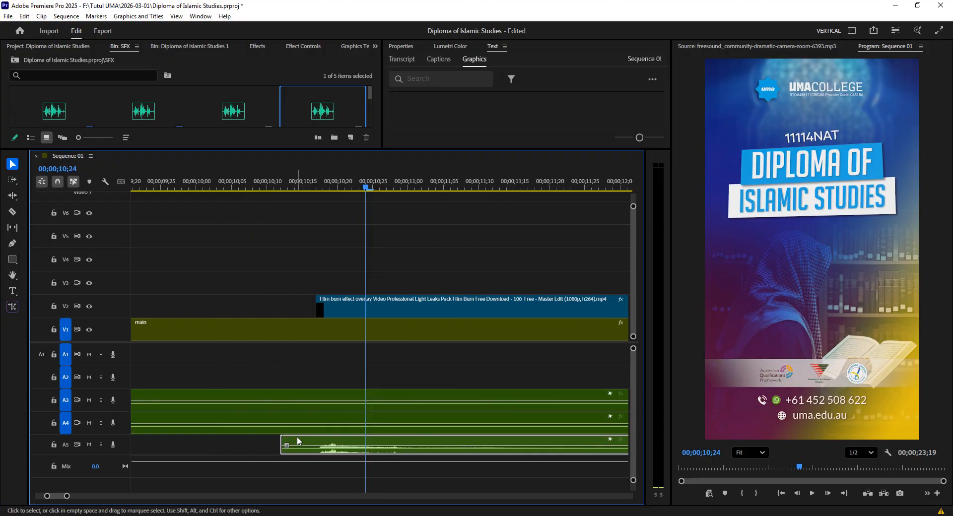
pyautogui.moveTo(297, 439); pyautogui.dragTo(347, 438)
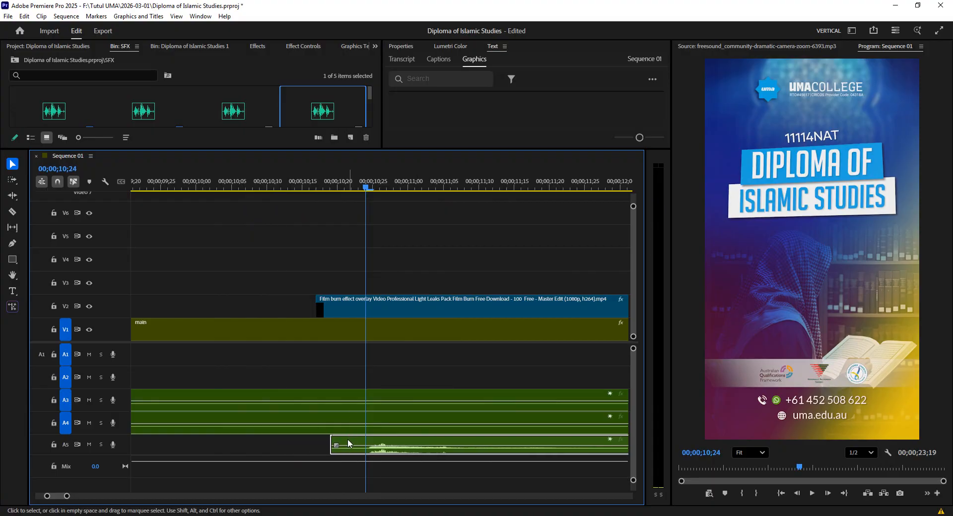
pyautogui.press('space')
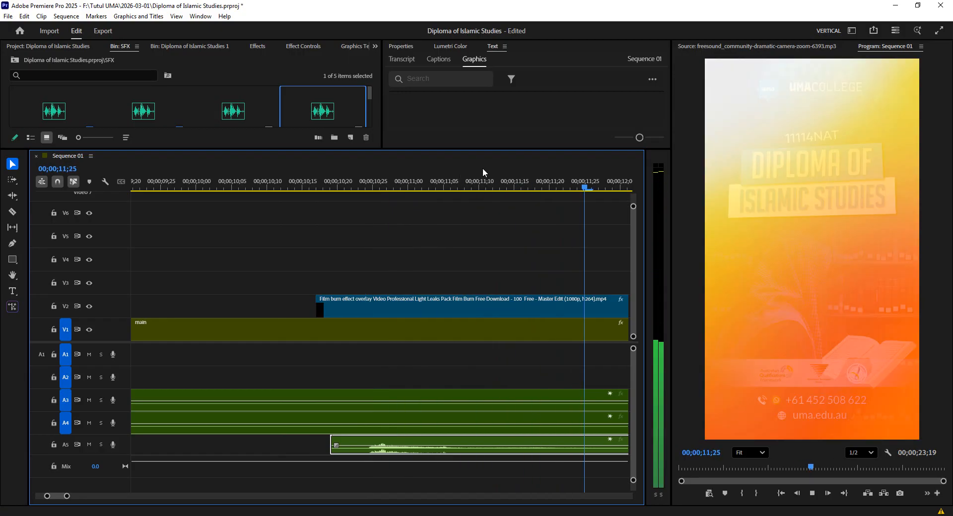
pyautogui.press('space')
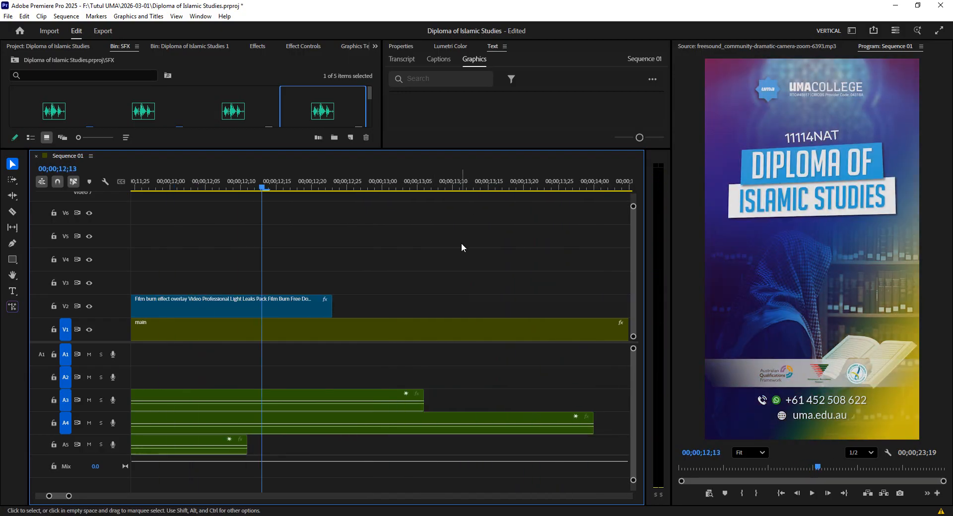
# Return the playhead to the start of the sequence and save the project
pyautogui.hotkey('ctrl', '-')
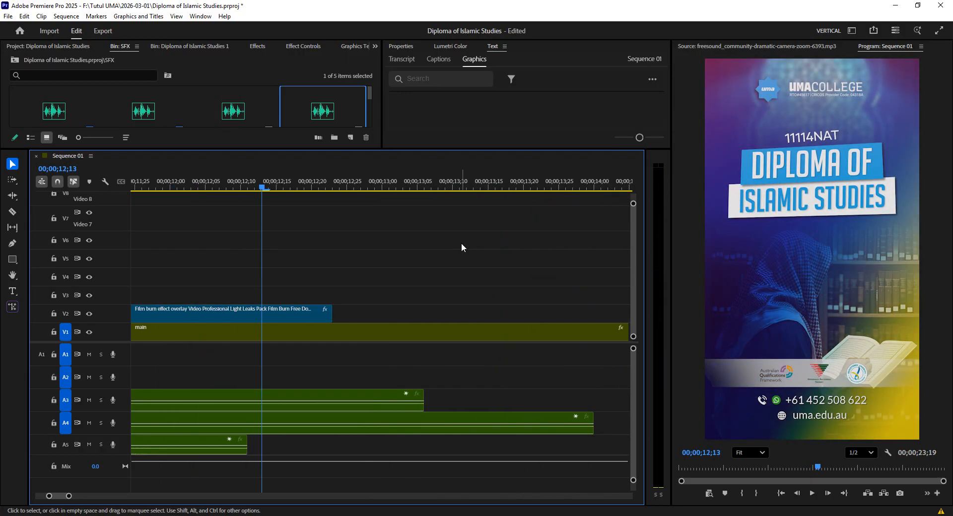
pyautogui.press('-')
pyautogui.press('-')
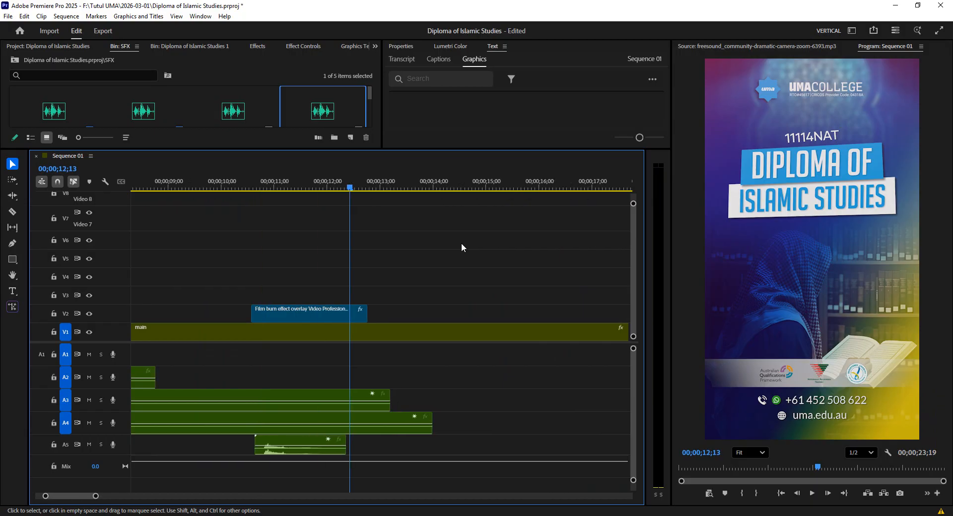
pyautogui.press('Up')
pyautogui.press('Up')
pyautogui.press('Up')
pyautogui.press('Up')
pyautogui.press('Up')
pyautogui.press('Up')
pyautogui.press('Up')
pyautogui.press('Up')
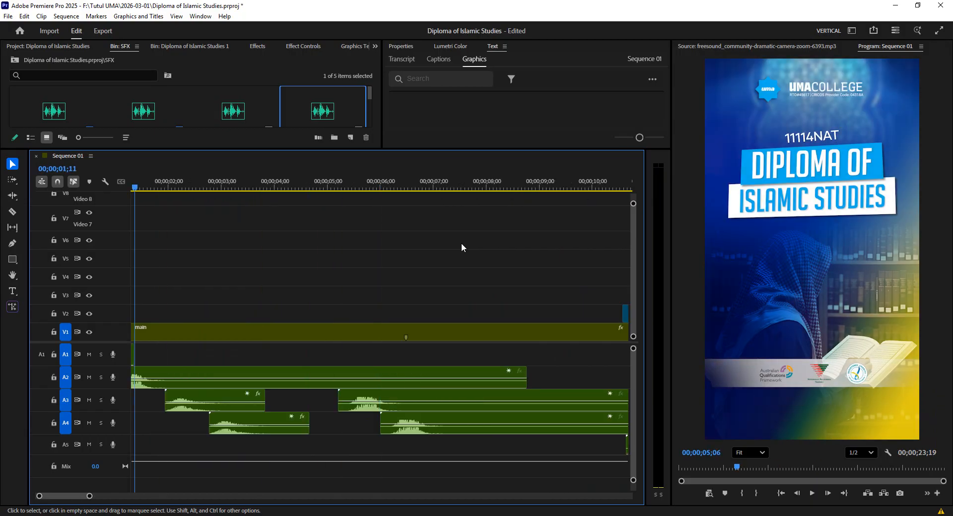
pyautogui.press('Up')
pyautogui.hotkey('ctrl', 's')
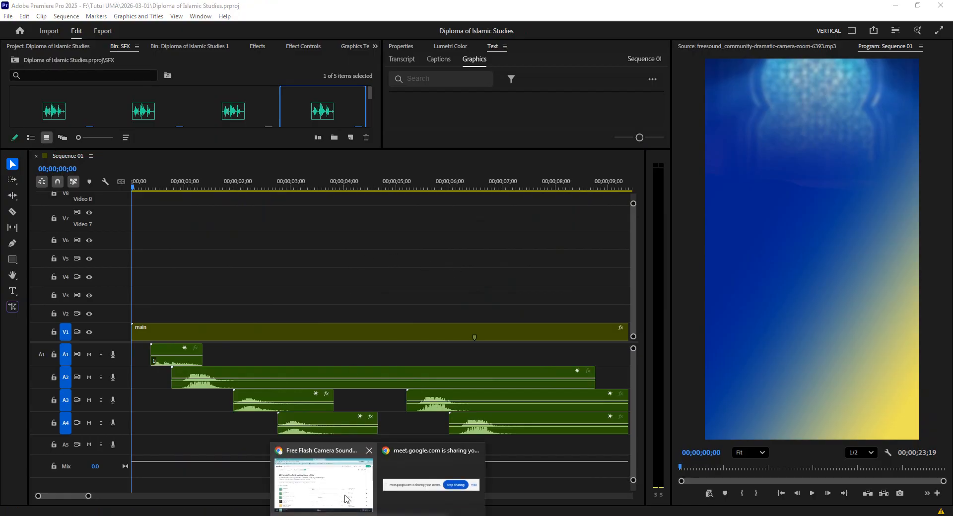
# Import soundreality-whoosh-end-384629.mp3 from the 2026-03-01 folder into the SFX bin
pyautogui.click(323, 478)
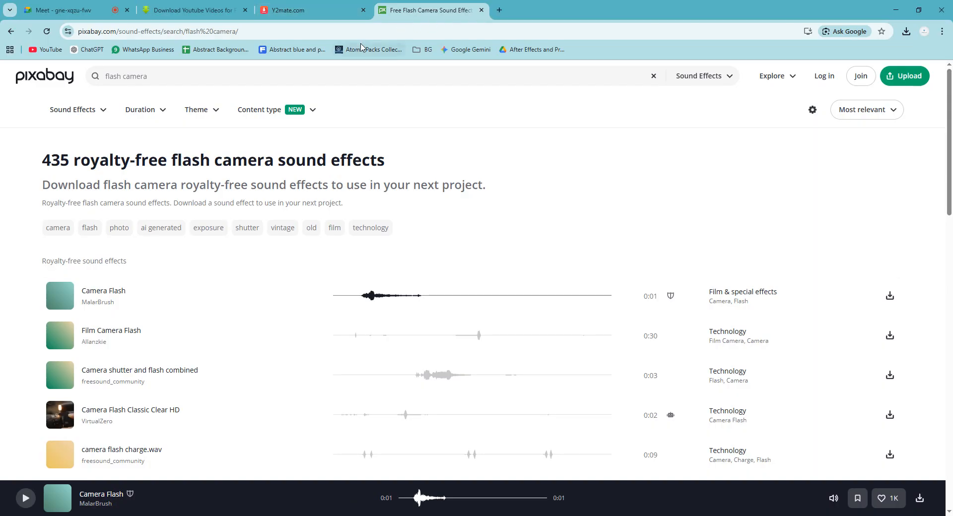
pyautogui.hotkey('alt', 'Tab')
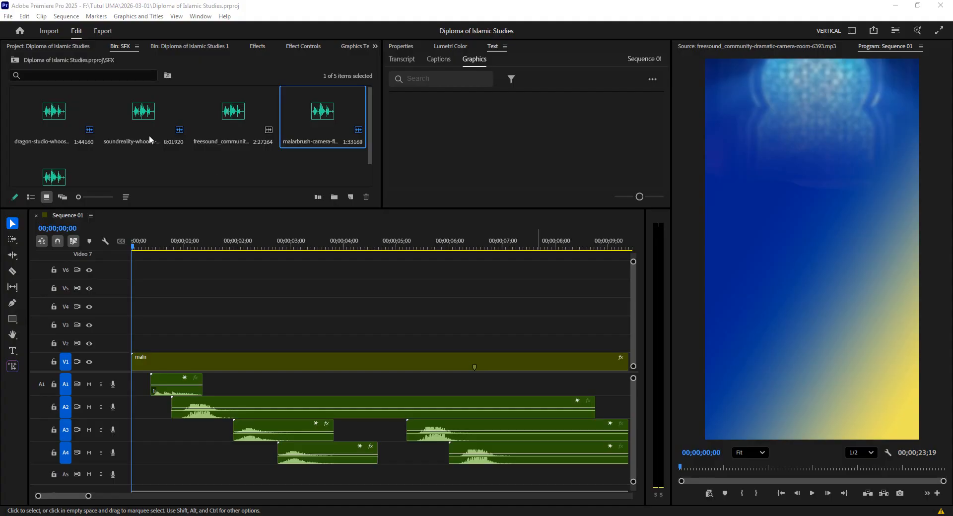
pyautogui.click(186, 163)
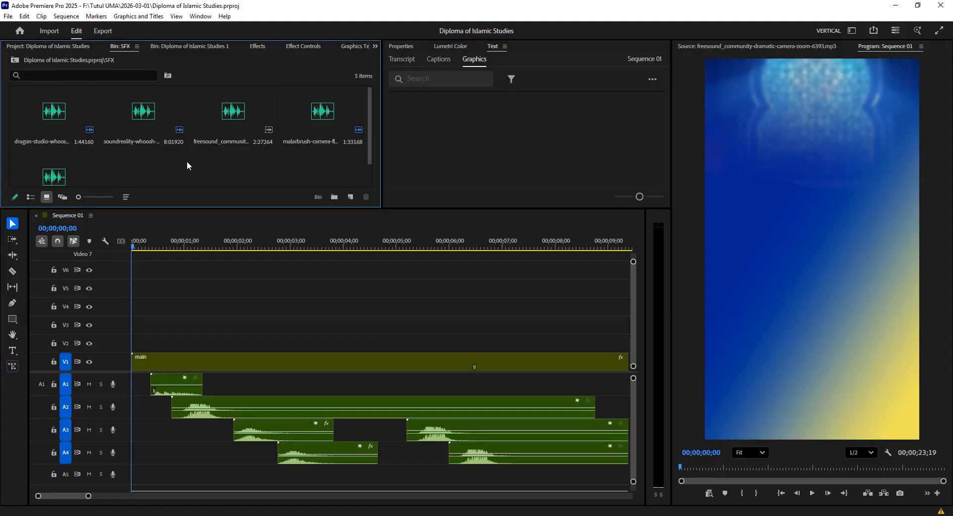
pyautogui.doubleClick(188, 166)
pyautogui.click(261, 269)
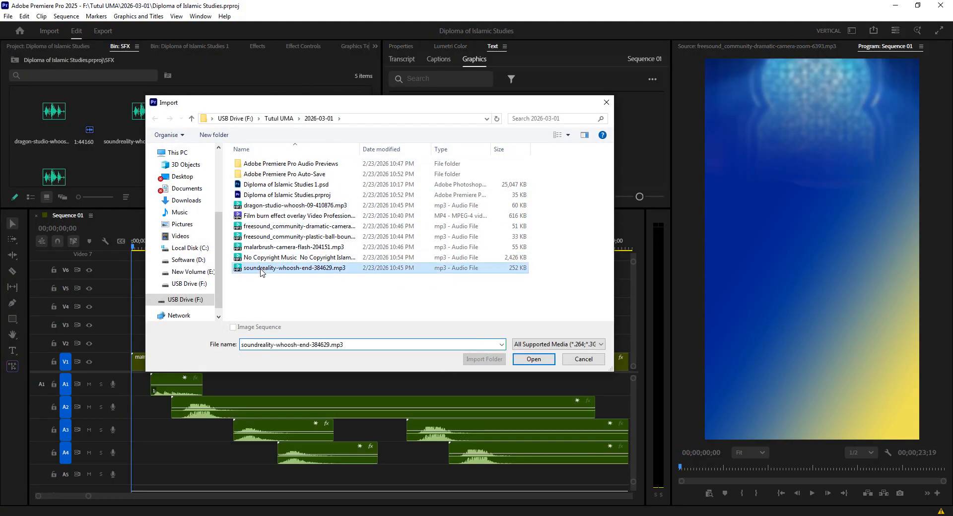
pyautogui.click(534, 359)
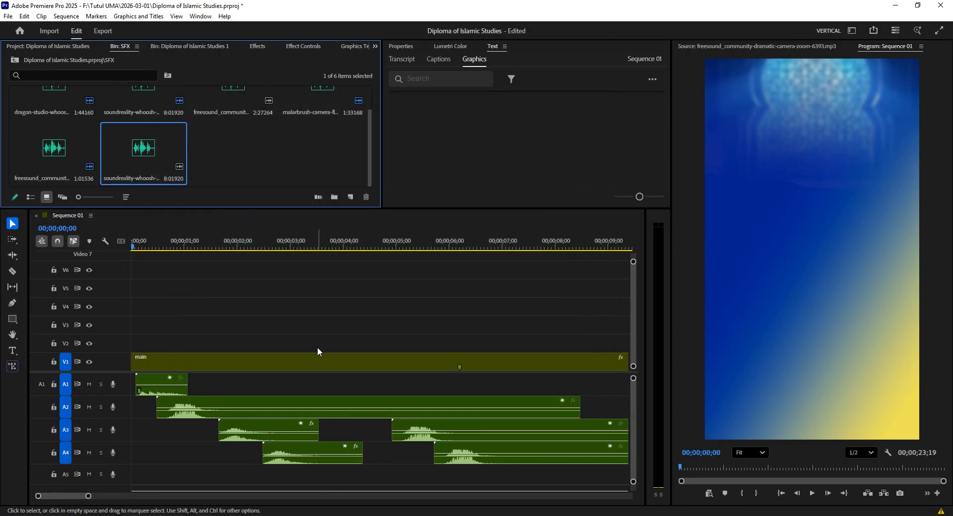
# Try to place the newly imported soundreality whoosh on audio track A5 at the start of the sequence
pyautogui.scroll(-4, 321, 347)
pyautogui.scroll(5, 321, 346)
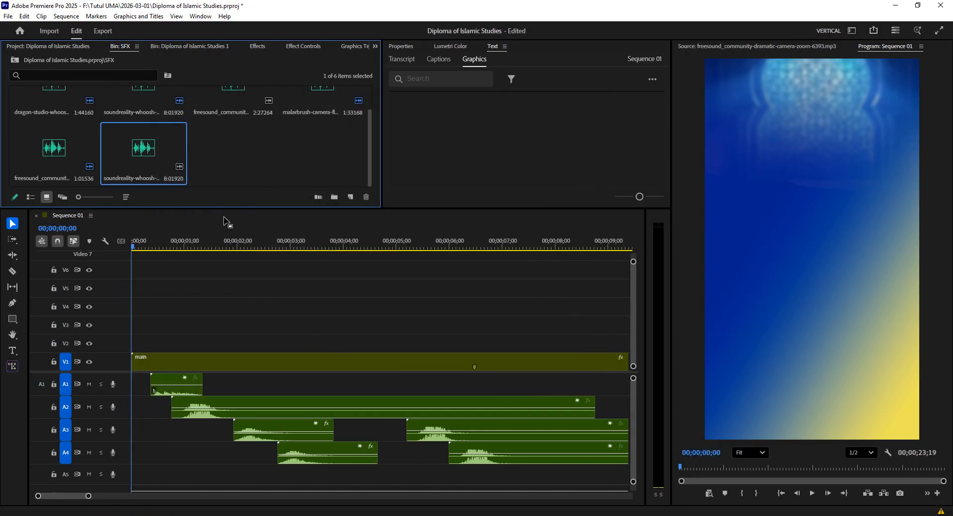
pyautogui.moveTo(180, 247); pyautogui.dragTo(130, 480)
pyautogui.scroll(-5, 402, 423)
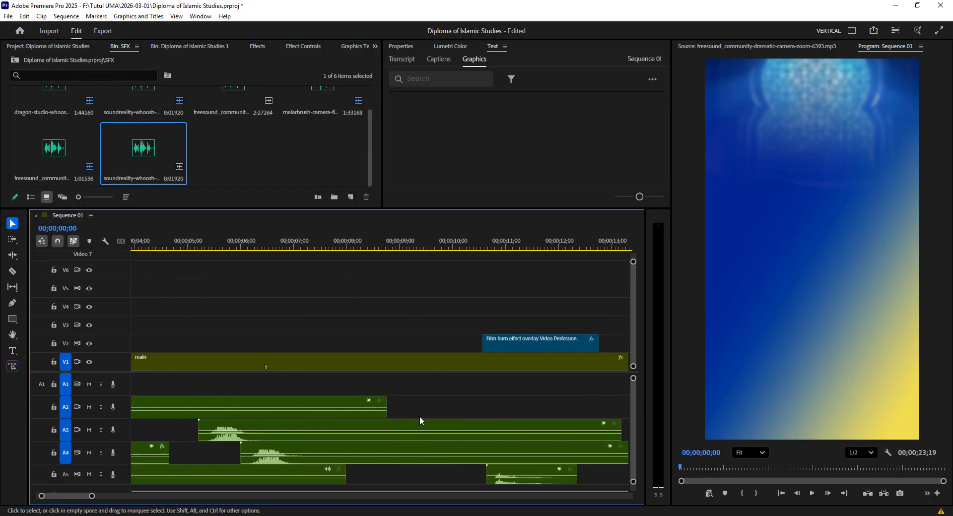
pyautogui.hotkey('ctrl', 'z')
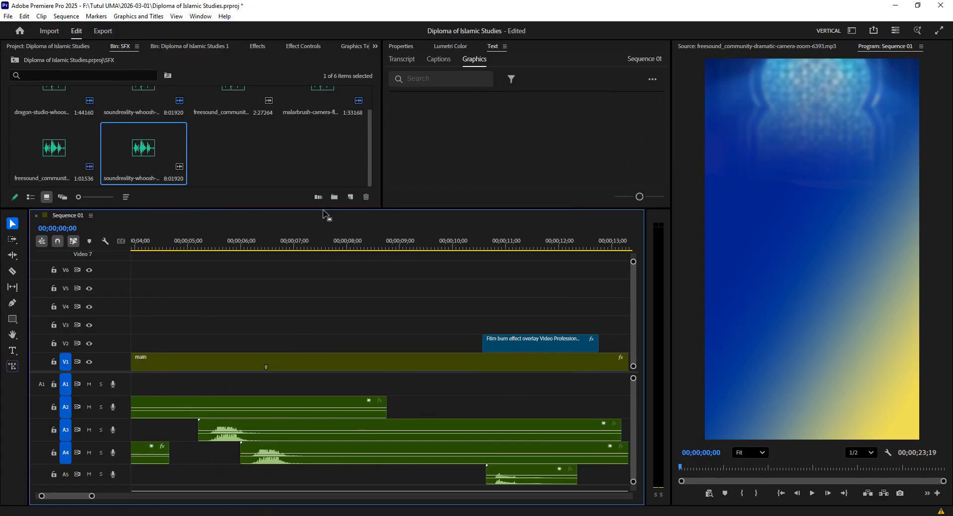
# Enlarge the timeline area and add a new audio track below A5
pyautogui.moveTo(323, 208); pyautogui.dragTo(322, 119)
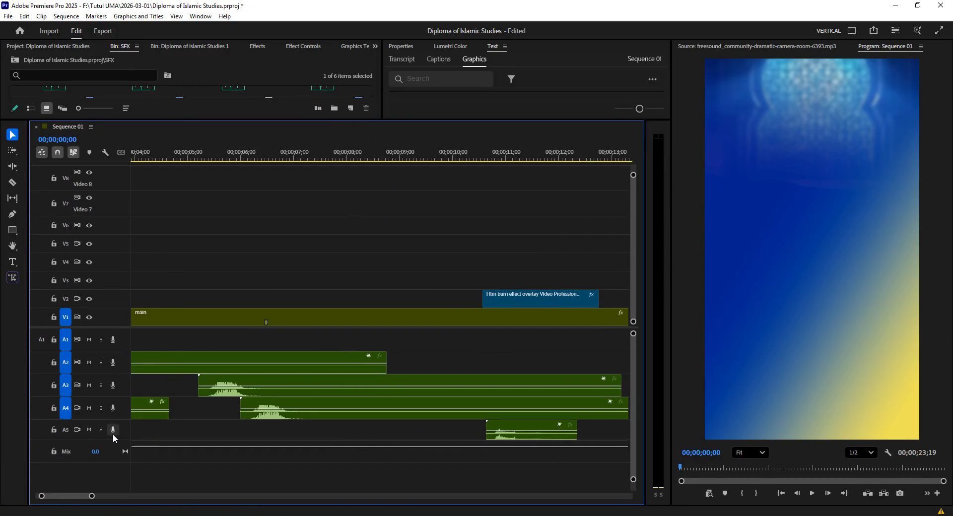
pyautogui.rightClick(123, 428)
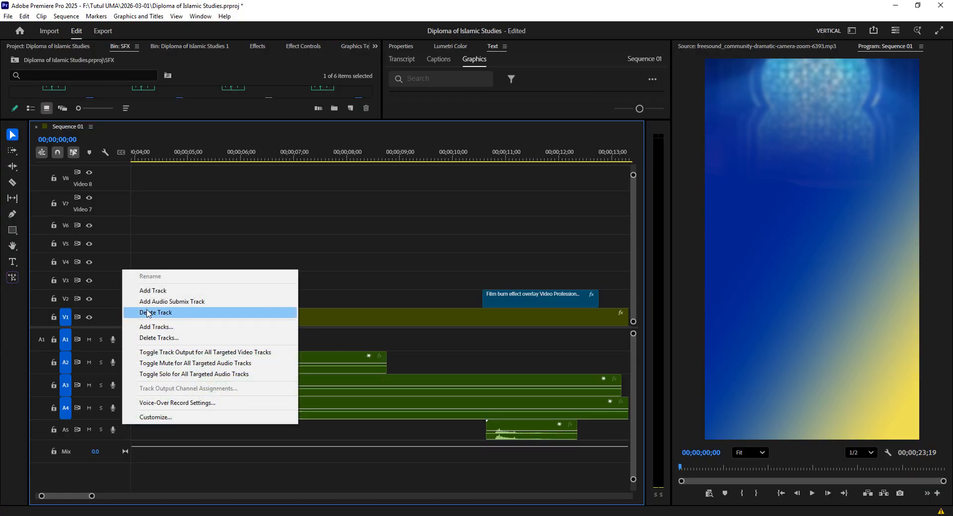
pyautogui.click(153, 291)
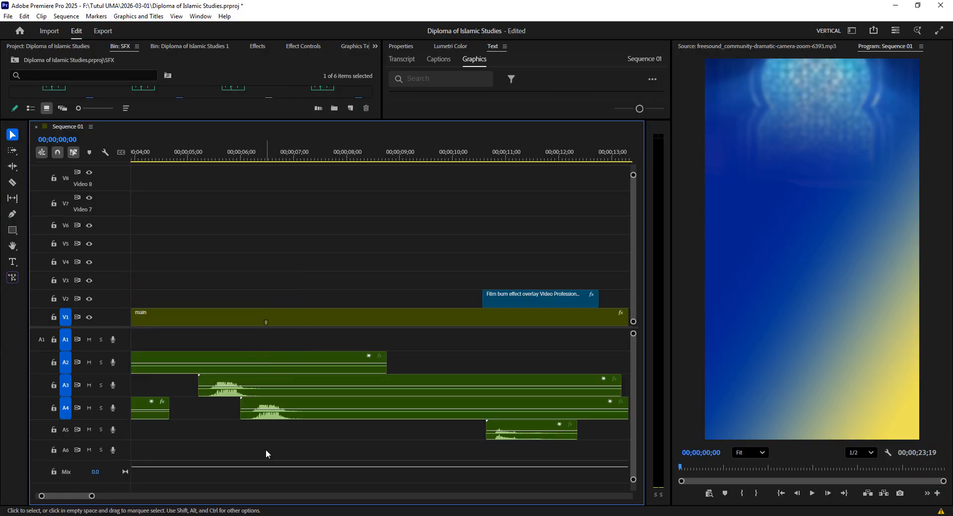
# Place the newly imported soundreality whoosh on audio track A6 and align its start with 00;00;00;00
pyautogui.scroll(1, 266, 449)
pyautogui.scroll(6, 195, 282)
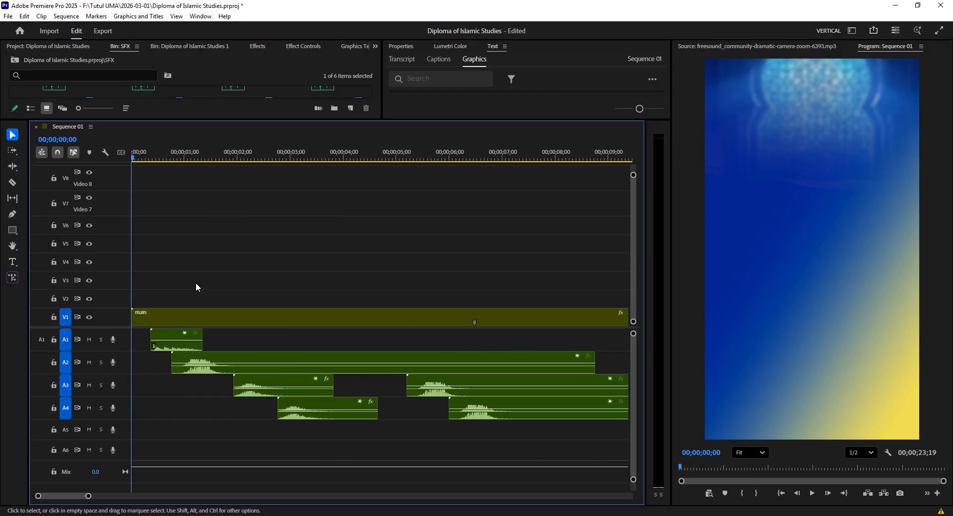
pyautogui.moveTo(128, 120); pyautogui.dragTo(153, 489)
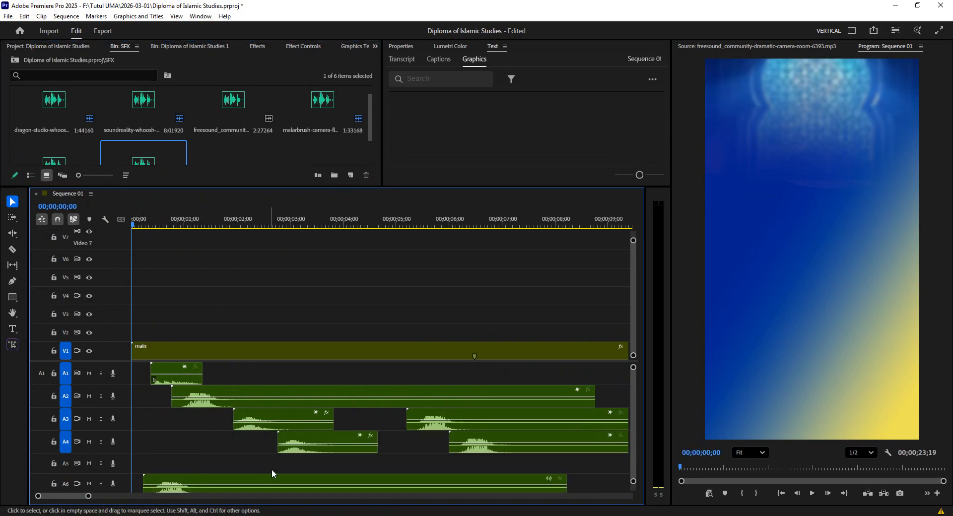
pyautogui.scroll(-5, 272, 469)
pyautogui.scroll(-2, 313, 425)
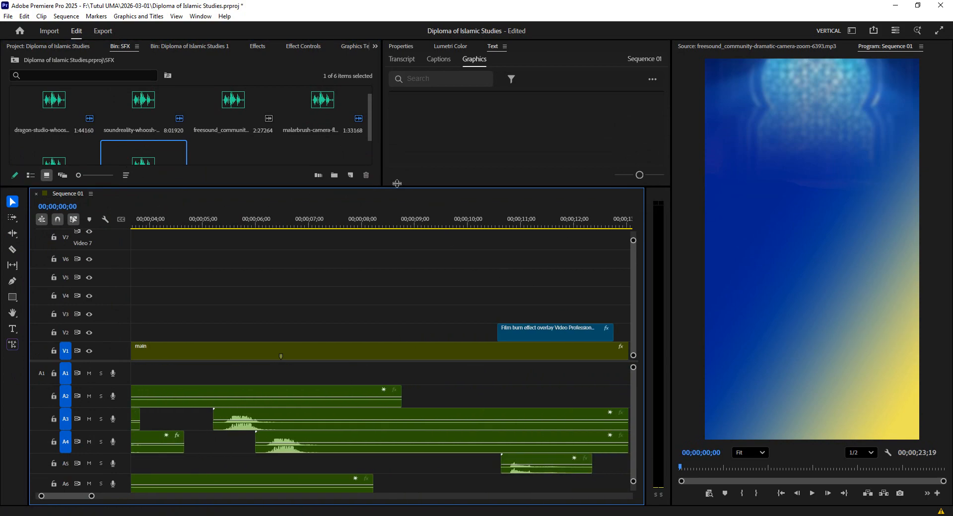
pyautogui.moveTo(396, 187); pyautogui.dragTo(396, 71)
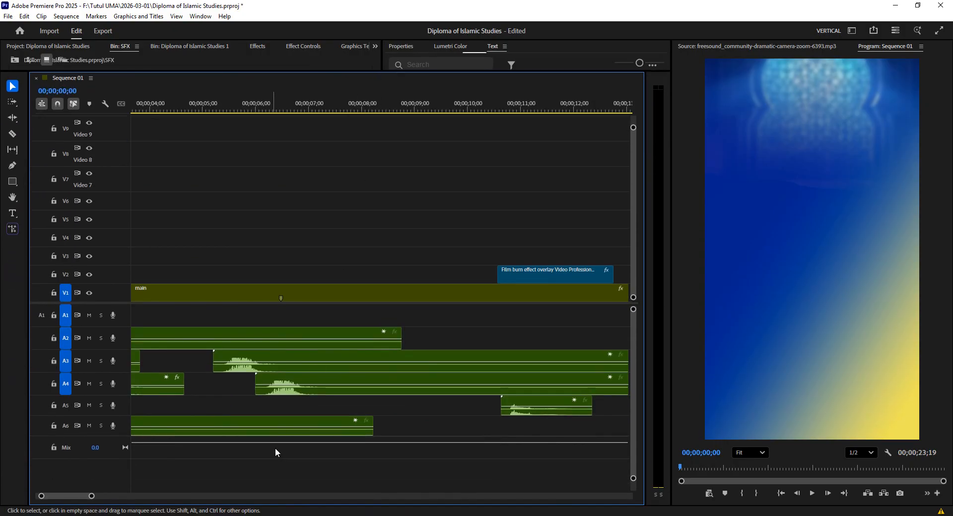
pyautogui.scroll(6, 326, 412)
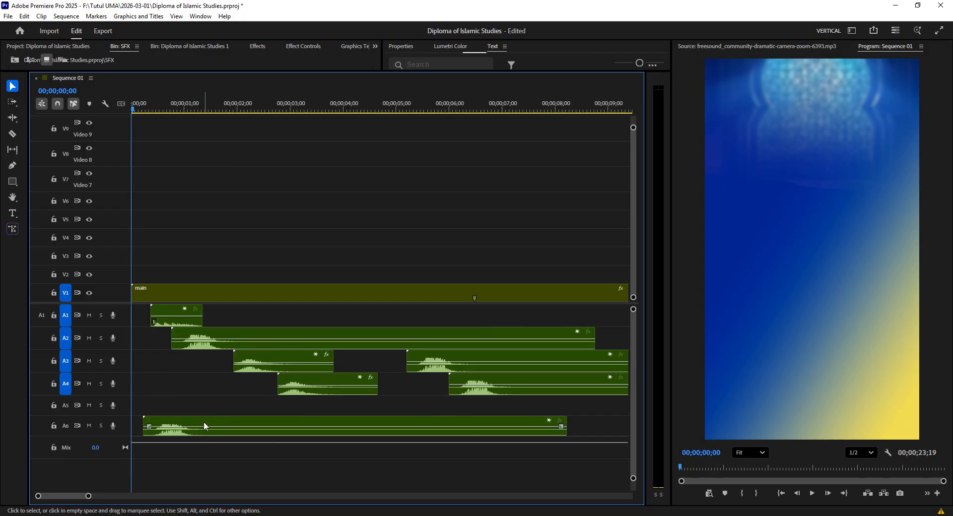
pyautogui.moveTo(204, 425); pyautogui.dragTo(193, 425)
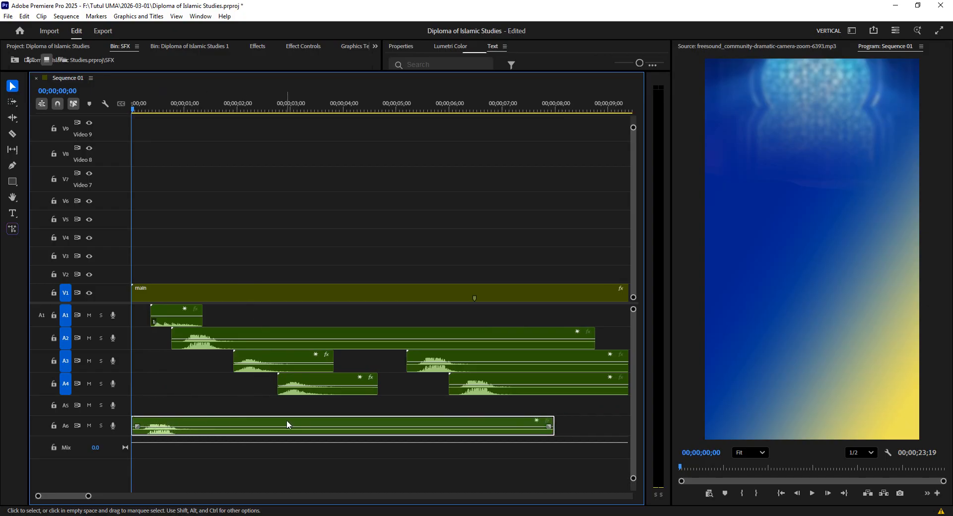
# Delete the soundreality whoosh from audio track A6, enlarge the bin area and open the plastic ball bounce sound in the Source monitor
pyautogui.press('Delete')
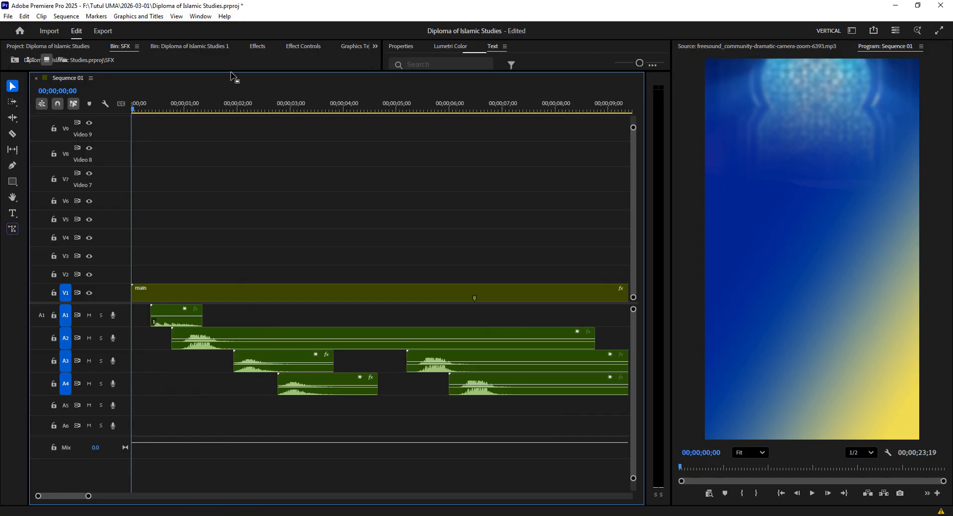
pyautogui.moveTo(231, 70); pyautogui.dragTo(191, 257)
pyautogui.doubleClick(52, 182)
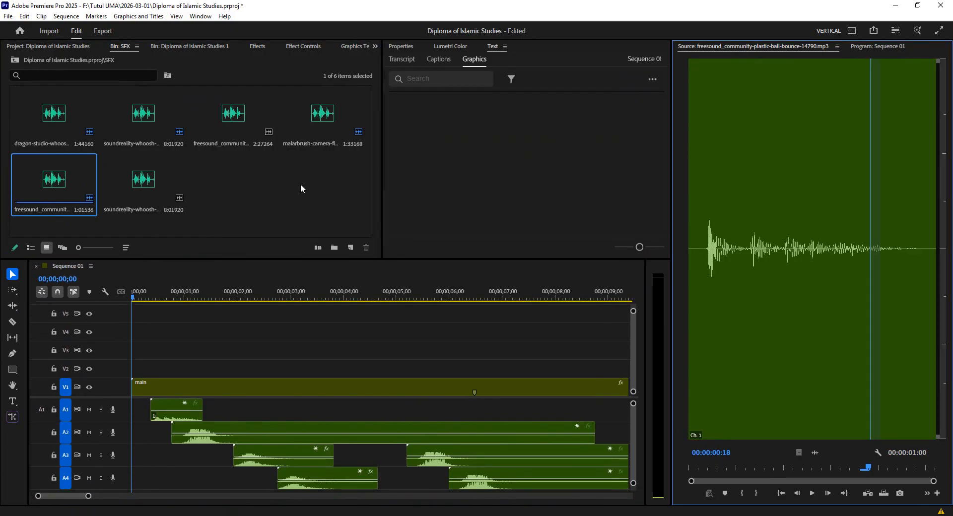
pyautogui.click(259, 184)
pyautogui.doubleClick(242, 181)
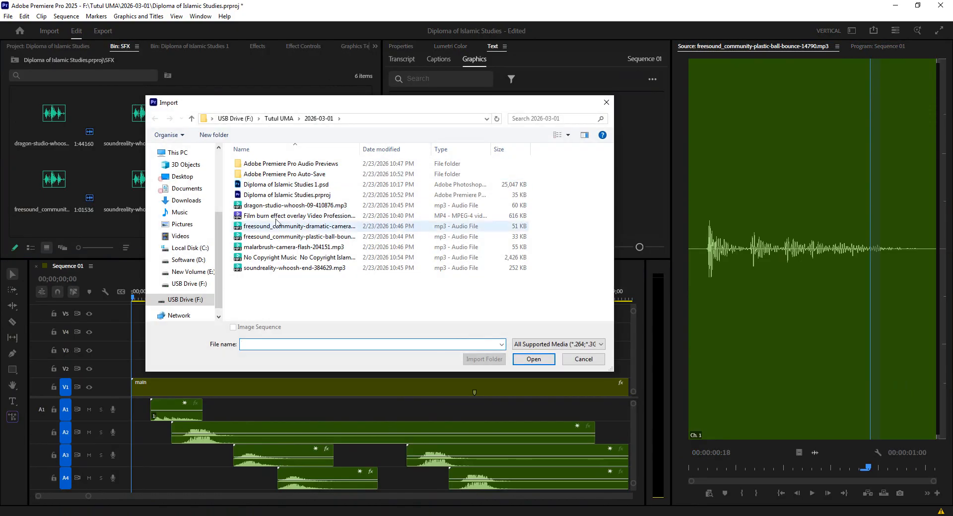
pyautogui.click(262, 271)
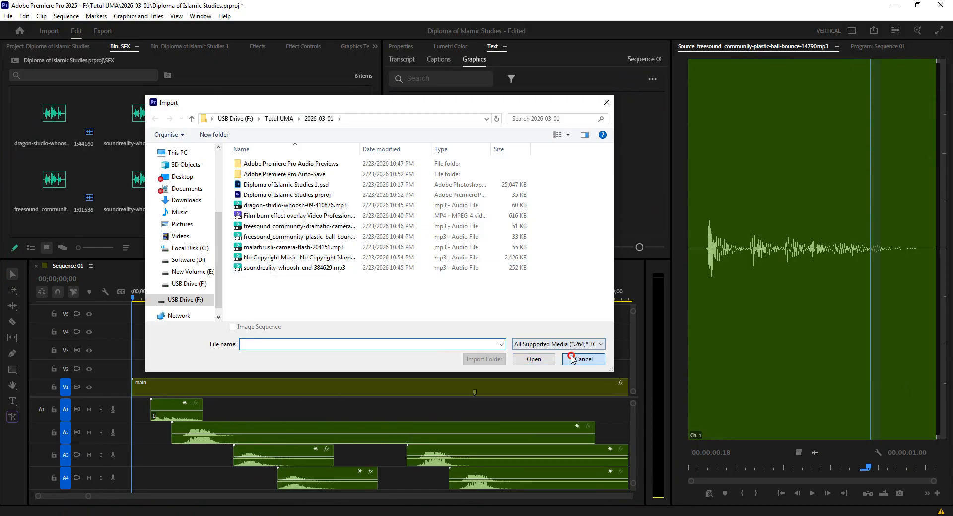
pyautogui.click(534, 359)
# Preview the second soundreality whoosh in the Source monitor and check the 2026-03-01 folder for the downloaded background music file
pyautogui.doubleClick(141, 191)
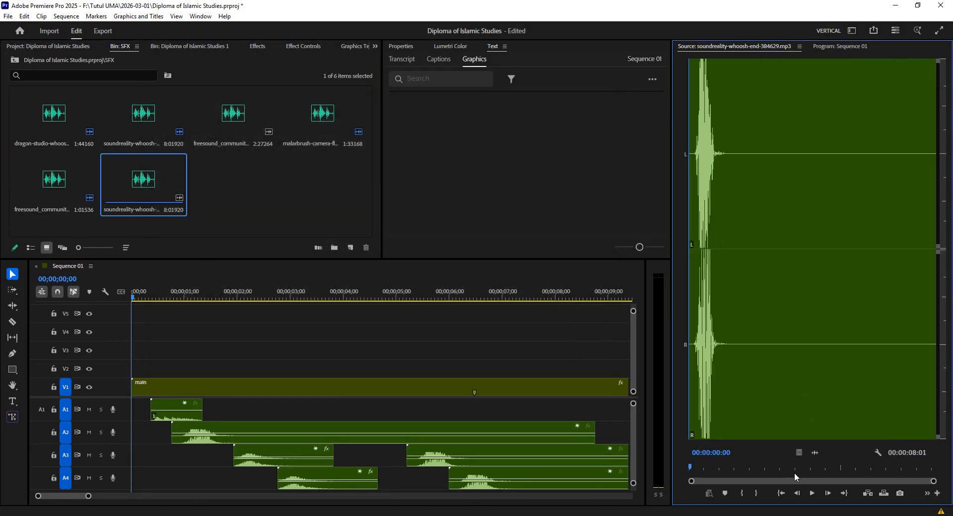
pyautogui.click(812, 494)
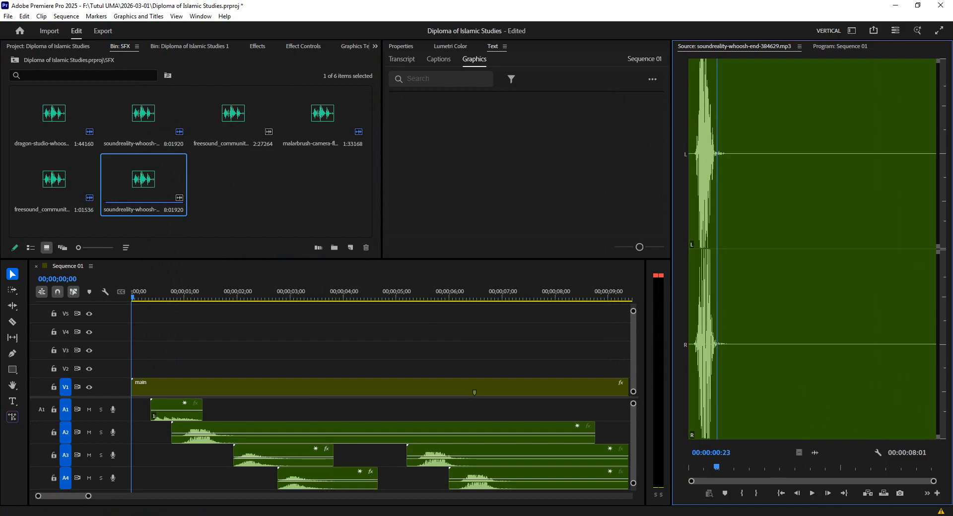
pyautogui.click(378, 515)
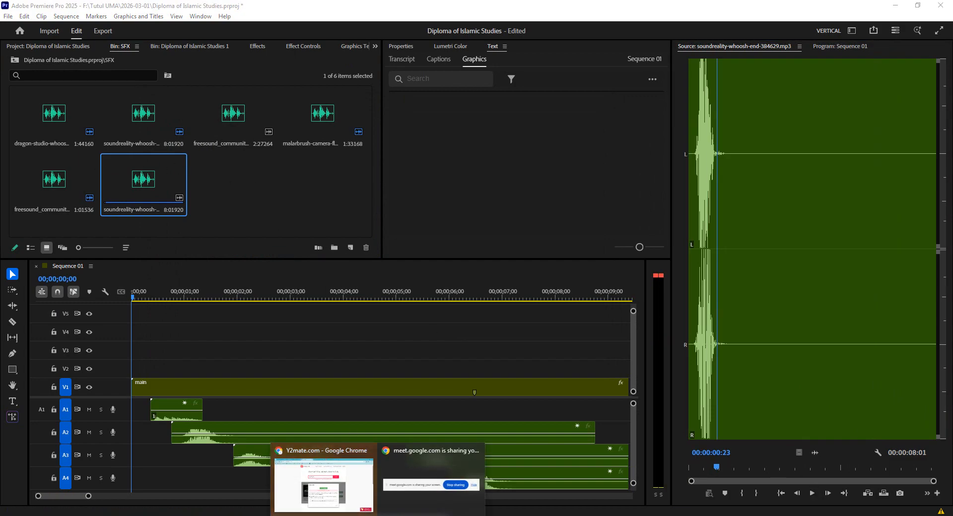
pyautogui.moveTo(159, 515)
pyautogui.click(170, 493)
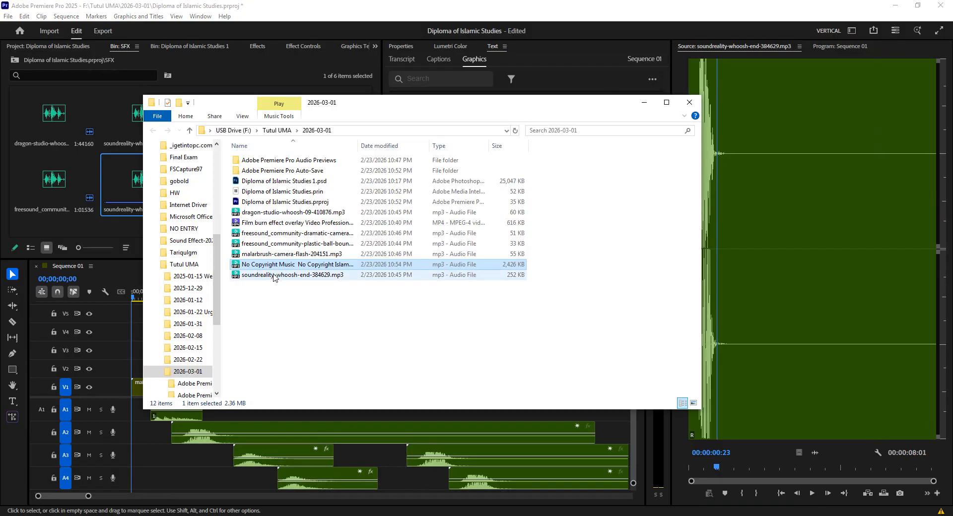
pyautogui.hotkey('alt', 'Tab')
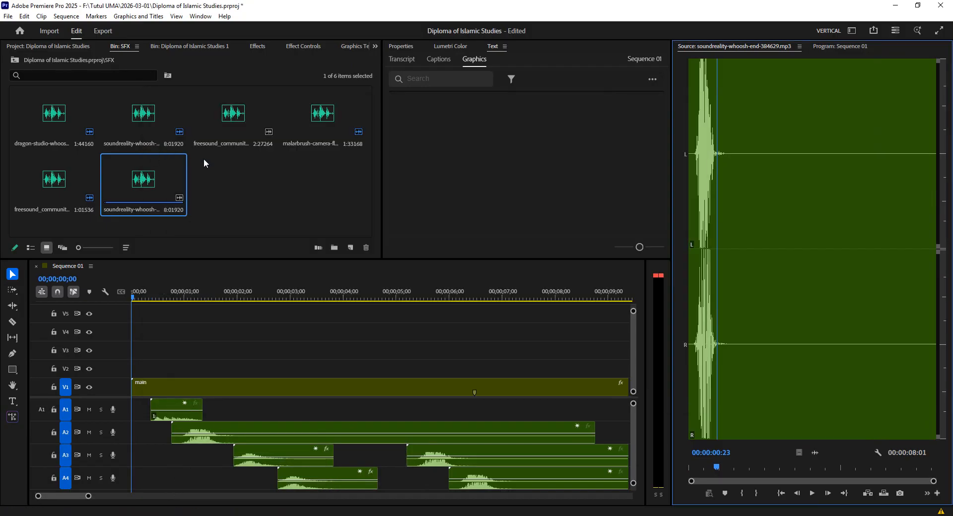
# Import the No Copyright Islamic Background Music mp3 from the 2026-03-01 folder into the SFX bin
pyautogui.doubleClick(234, 170)
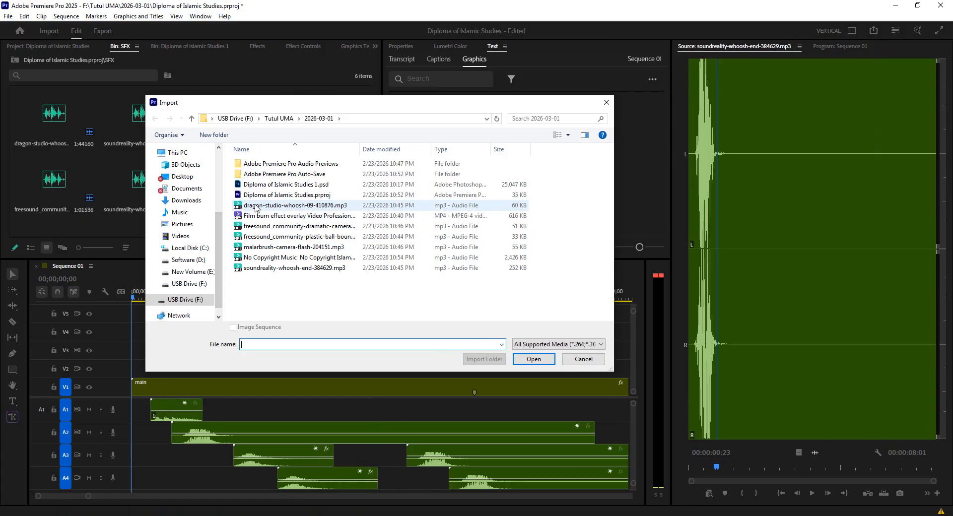
pyautogui.click(256, 209)
pyautogui.click(255, 258)
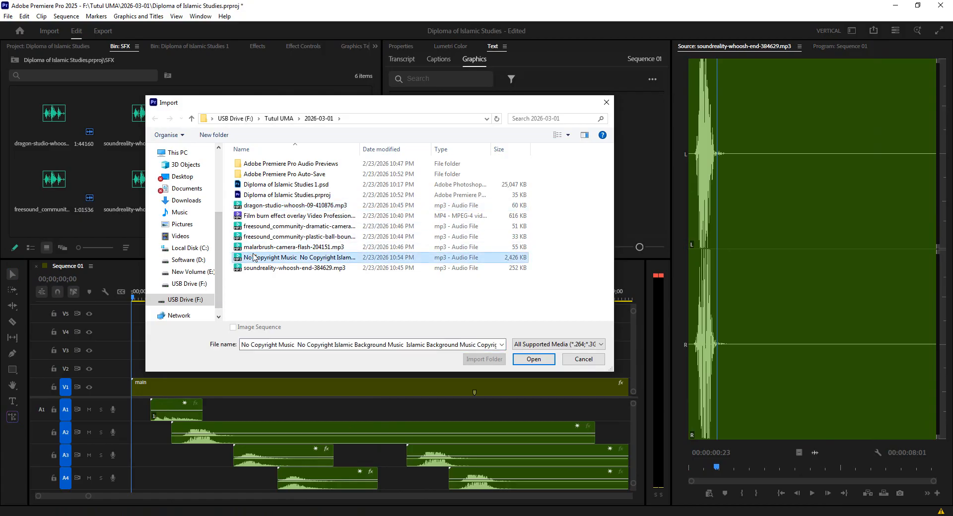
pyautogui.click(530, 359)
# Enlarge the timeline area and place the No Copyright Islamic background music on audio track A6 from 00;00;00;00
pyautogui.scroll(-3, 345, 374)
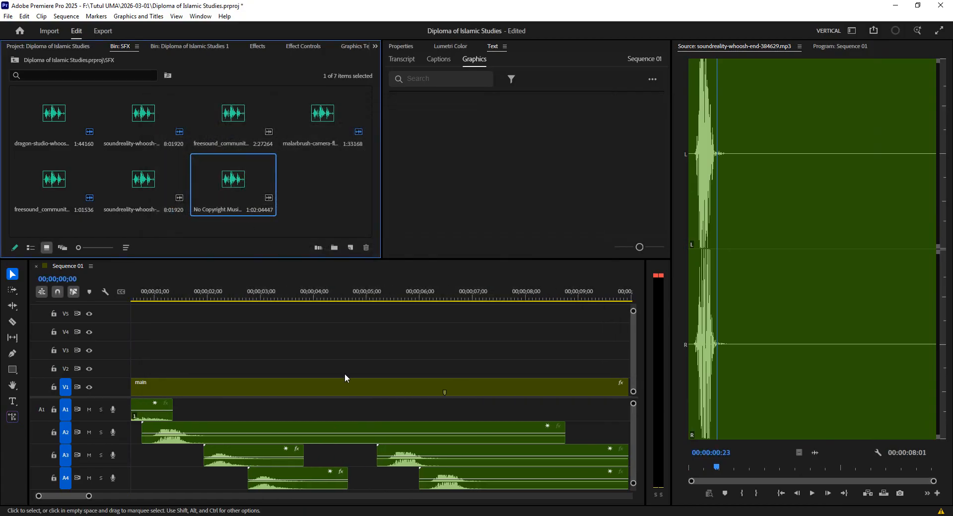
pyautogui.moveTo(247, 197); pyautogui.dragTo(186, 201)
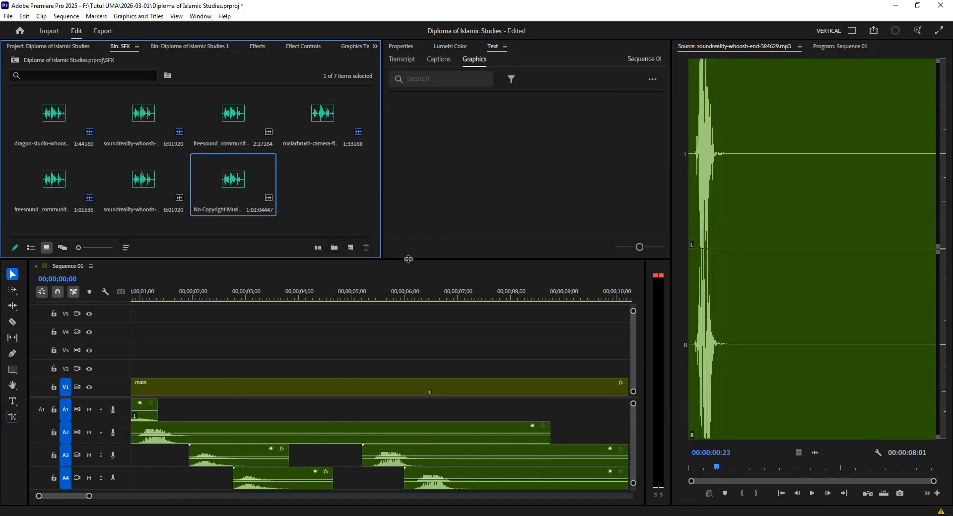
pyautogui.moveTo(409, 258); pyautogui.dragTo(330, 140)
pyautogui.scroll(-2, 287, 126)
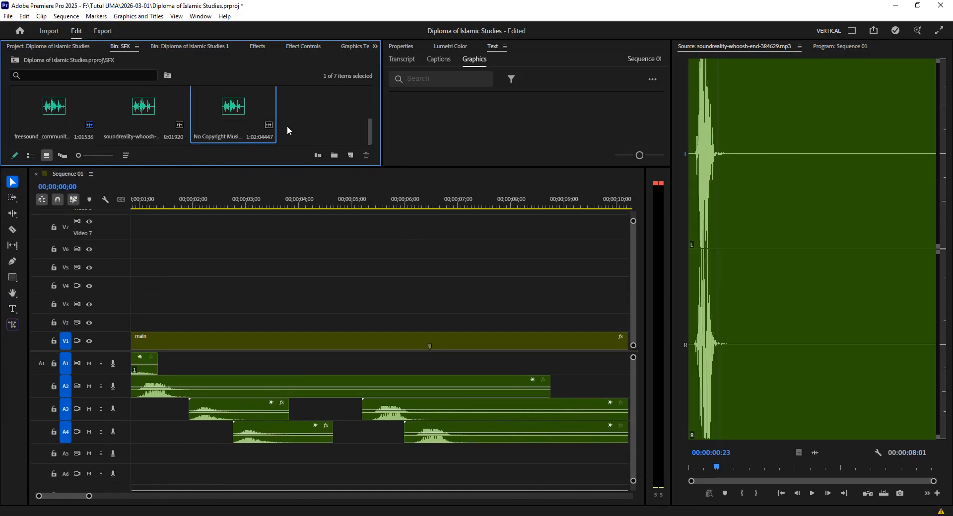
pyautogui.moveTo(248, 121); pyautogui.dragTo(132, 475)
pyautogui.hscroll(10, 395, 448)
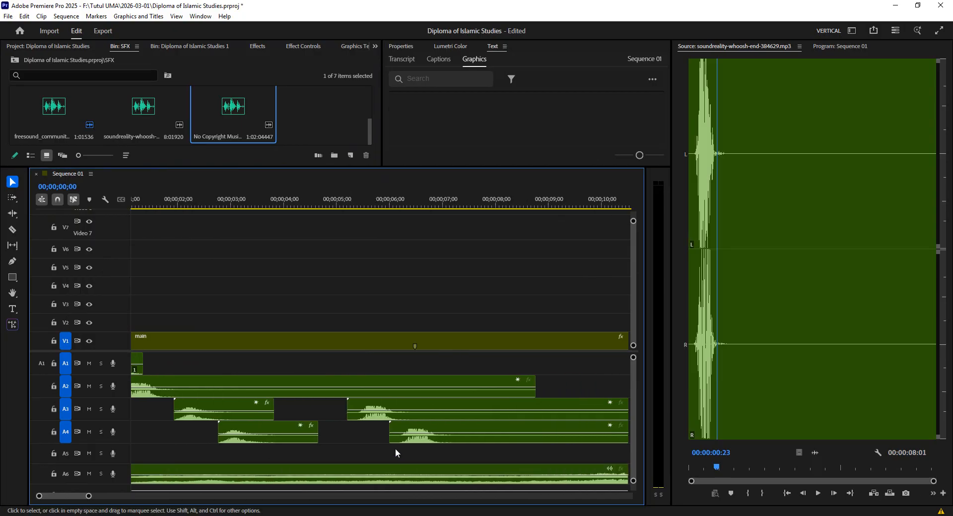
# Play the opening of the sequence with the music and lower the A6 music clip's volume to -7.6 dB
pyautogui.press('space')
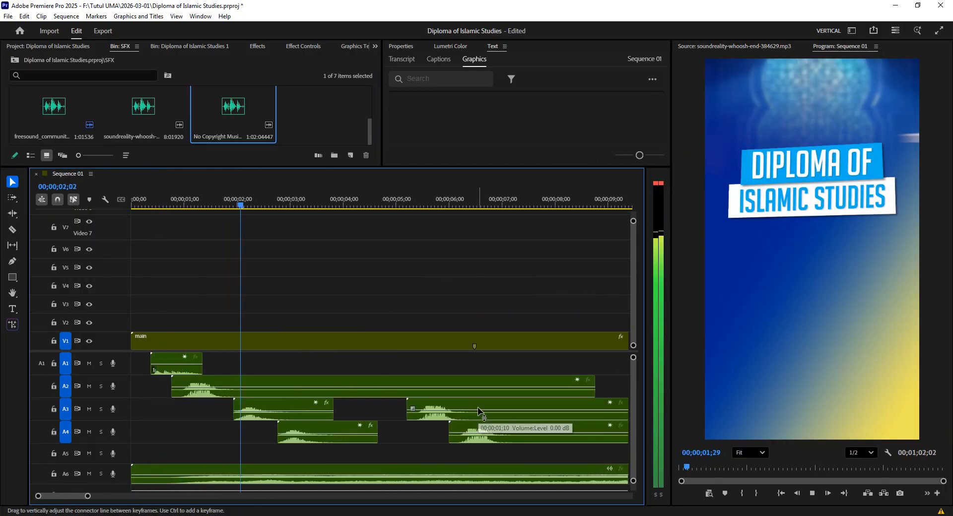
pyautogui.press('space')
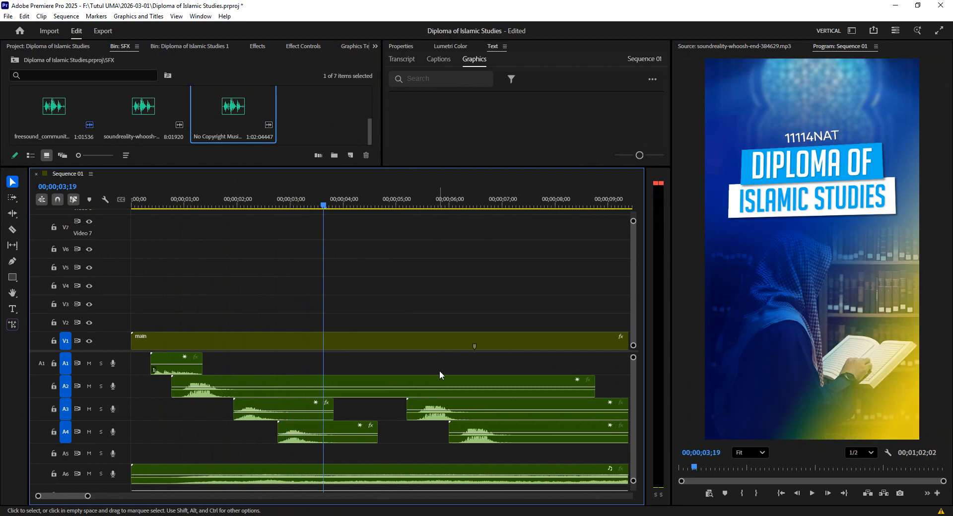
pyautogui.hscroll(1, 440, 371)
pyautogui.click(317, 475)
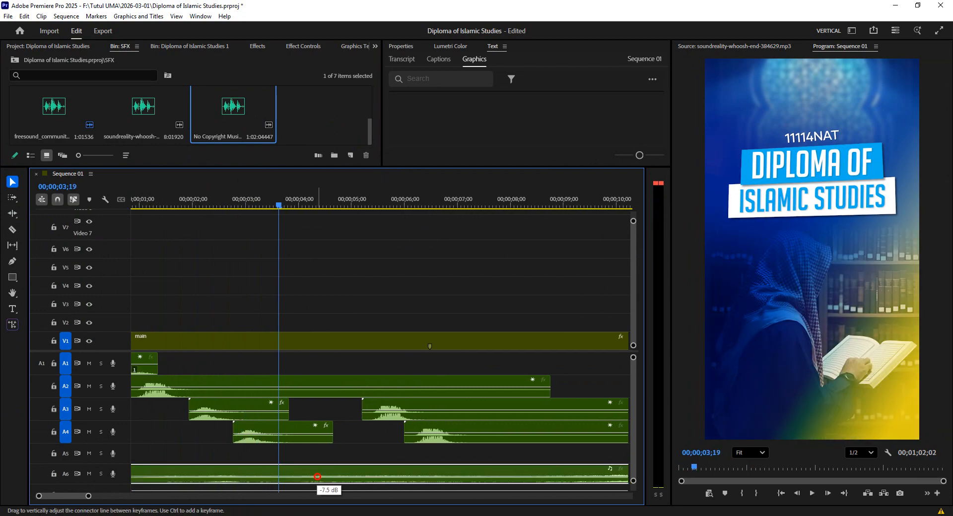
# Play the sequence with the lowered music up to 00;00;16;00 and set the sequence's out point there
pyautogui.press('space')
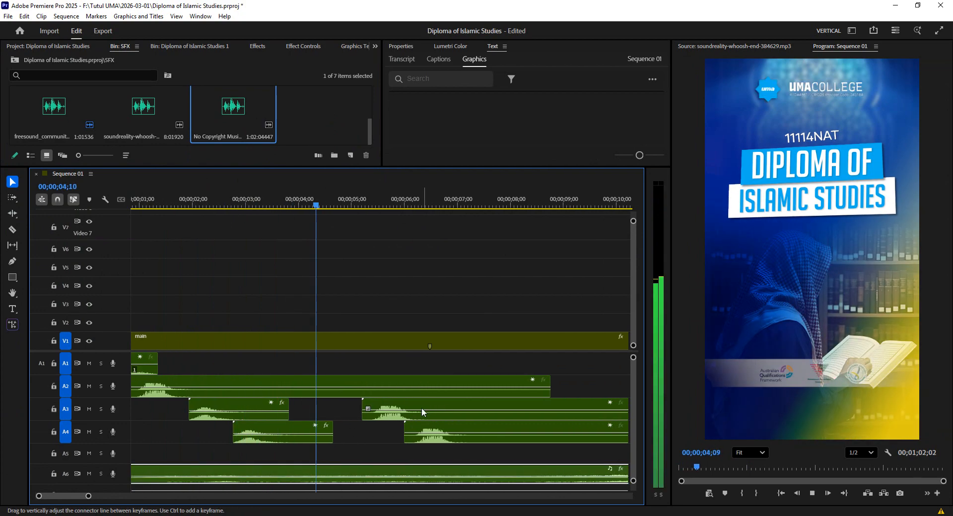
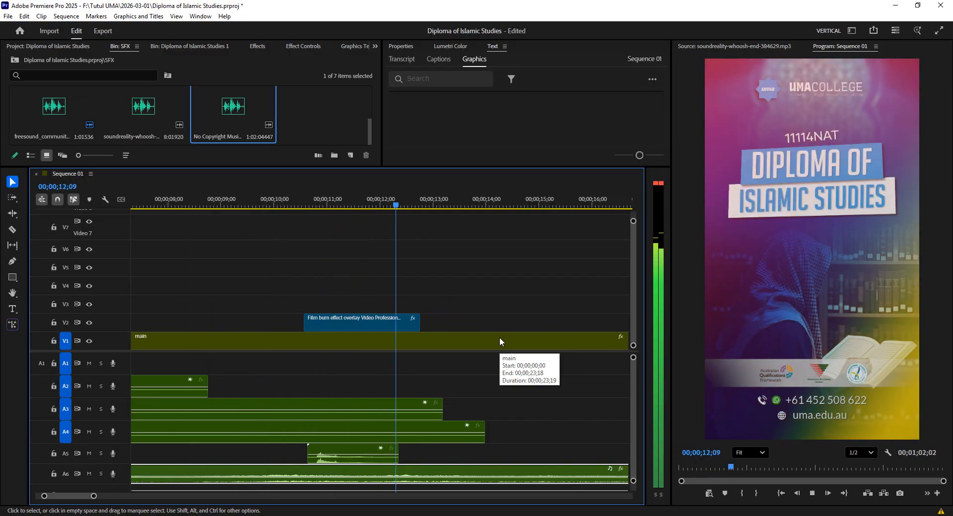
pyautogui.press('space')
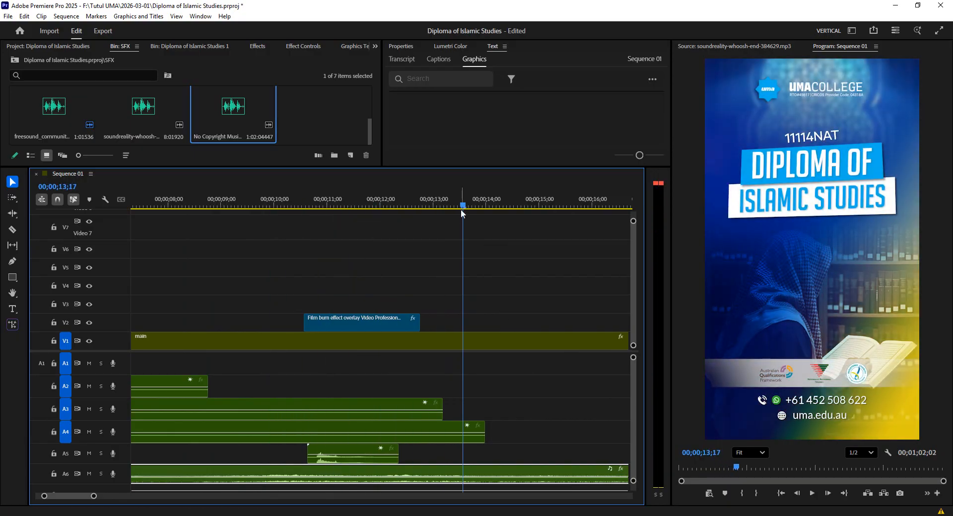
pyautogui.press('space')
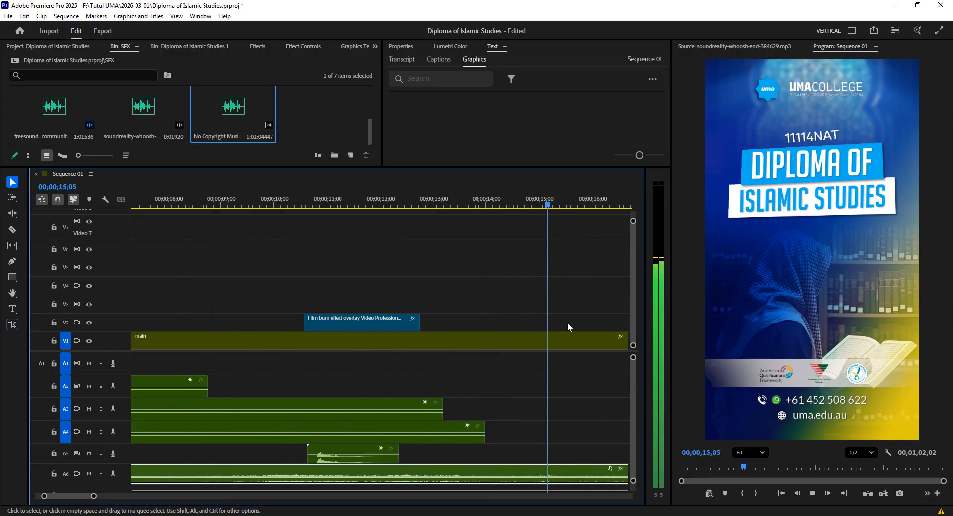
pyautogui.press('space')
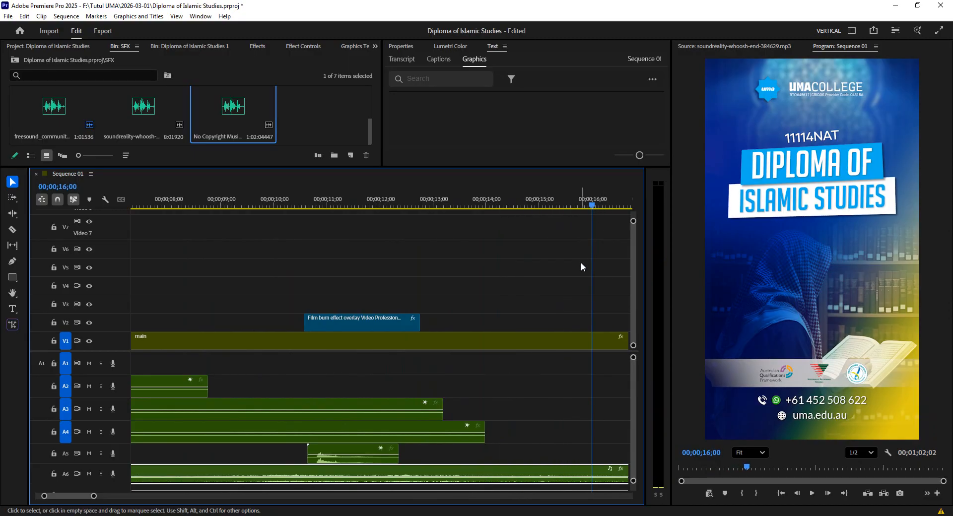
pyautogui.scroll(-3, 581, 260)
pyautogui.scroll(-10, 523, 342)
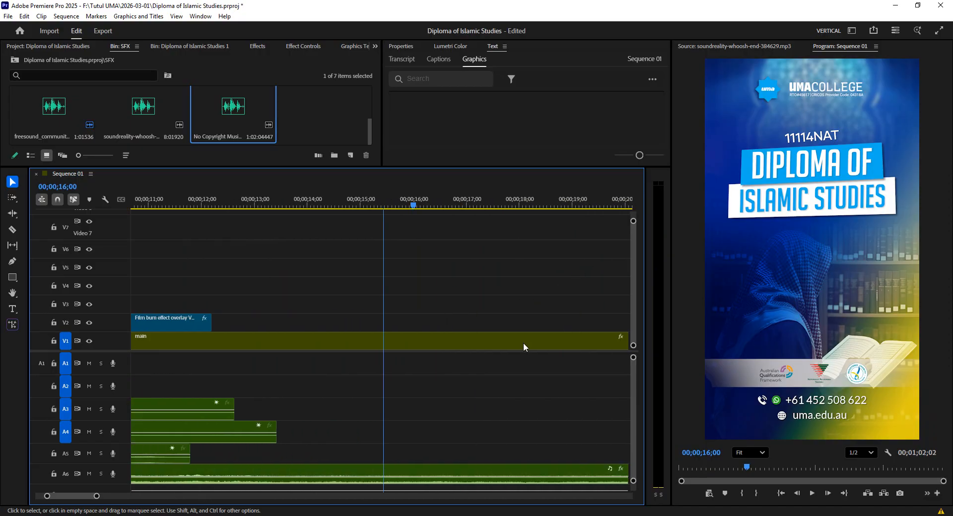
pyautogui.press('-')
pyautogui.press('-')
pyautogui.press('-')
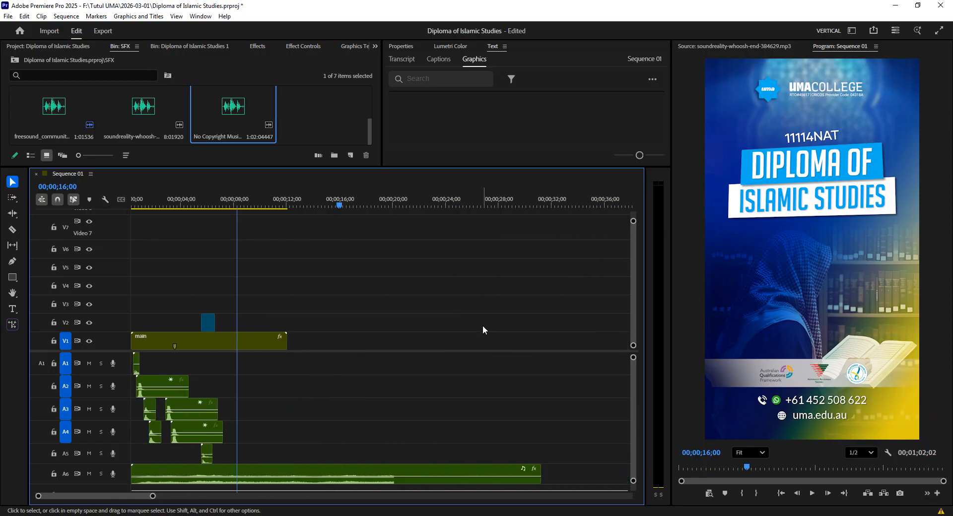
pyautogui.press('=')
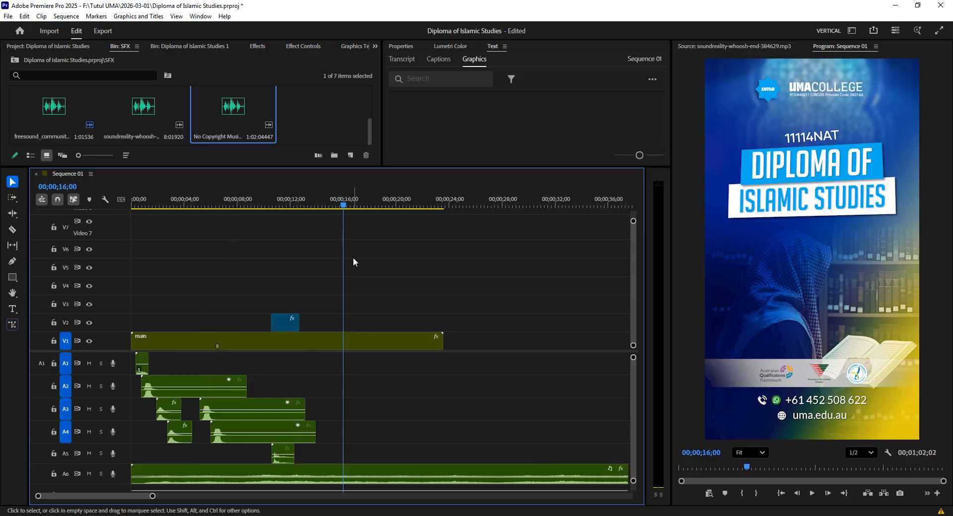
pyautogui.press('o')
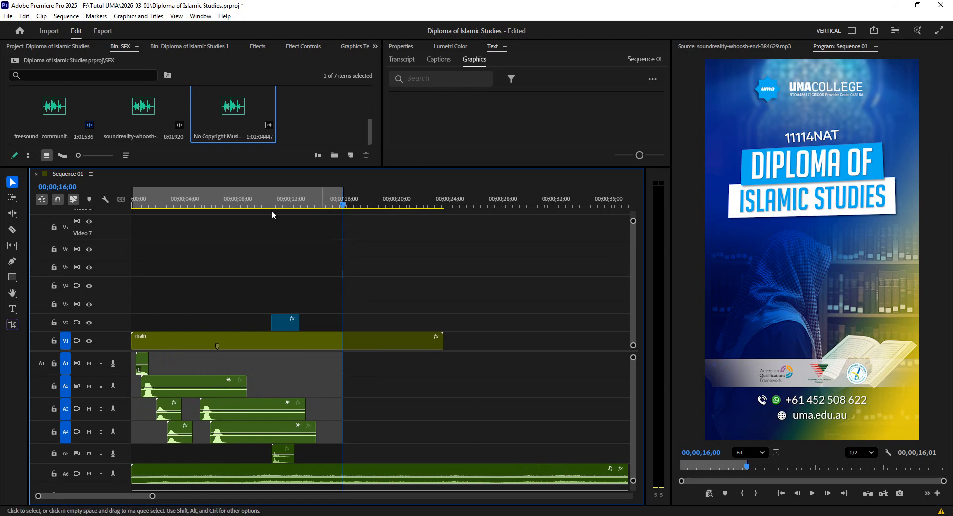
# Select the background music clip on A6 and inspect its Volume settings in Effect Controls
pyautogui.scroll(-3, 419, 265)
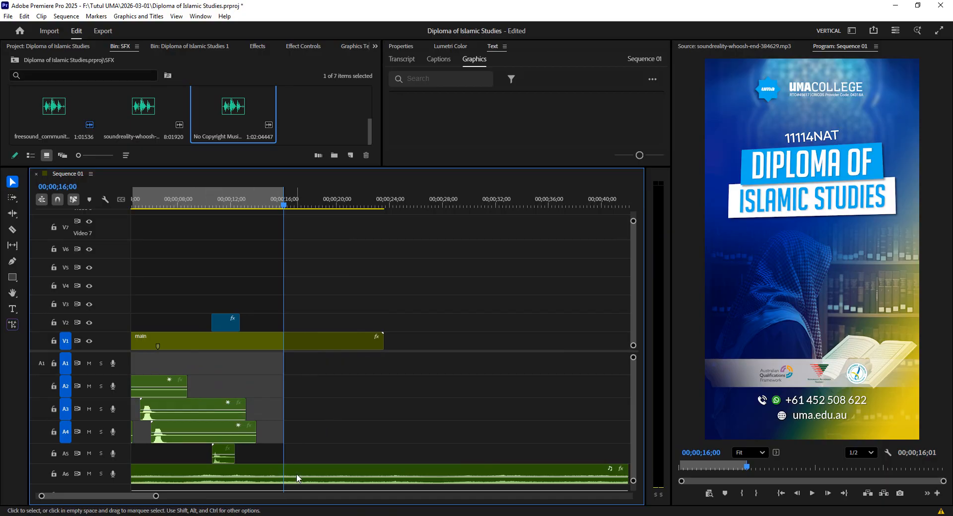
pyautogui.scroll(-3, 301, 466)
pyautogui.scroll(6, 301, 468)
pyautogui.click(362, 471)
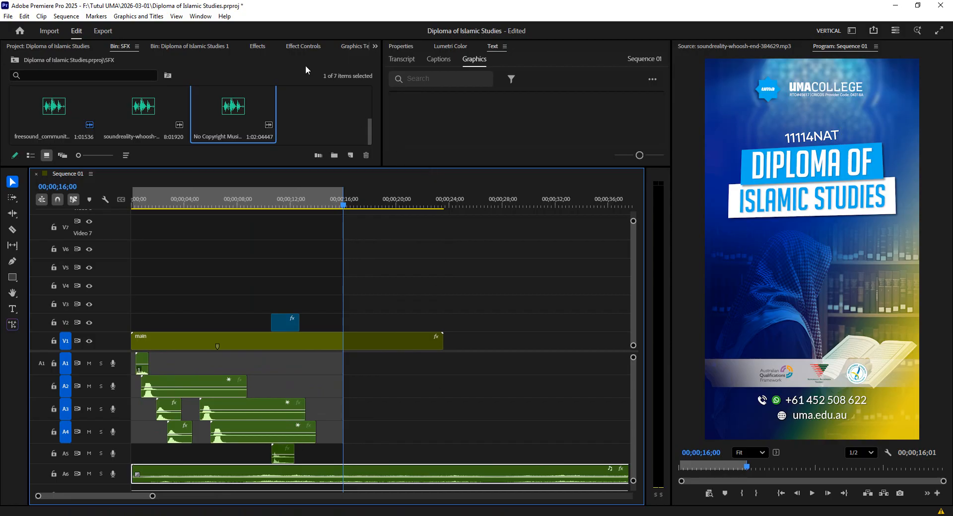
pyautogui.click(304, 46)
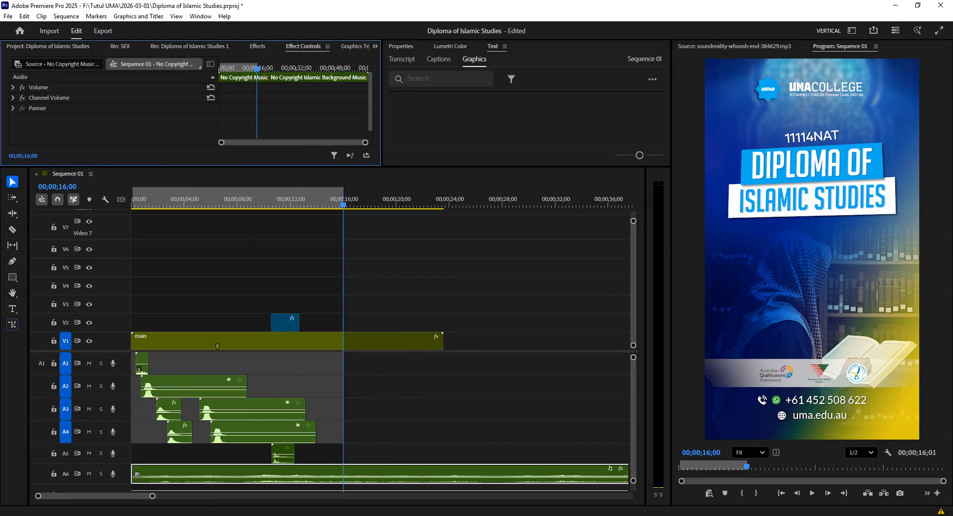
pyautogui.click(376, 469)
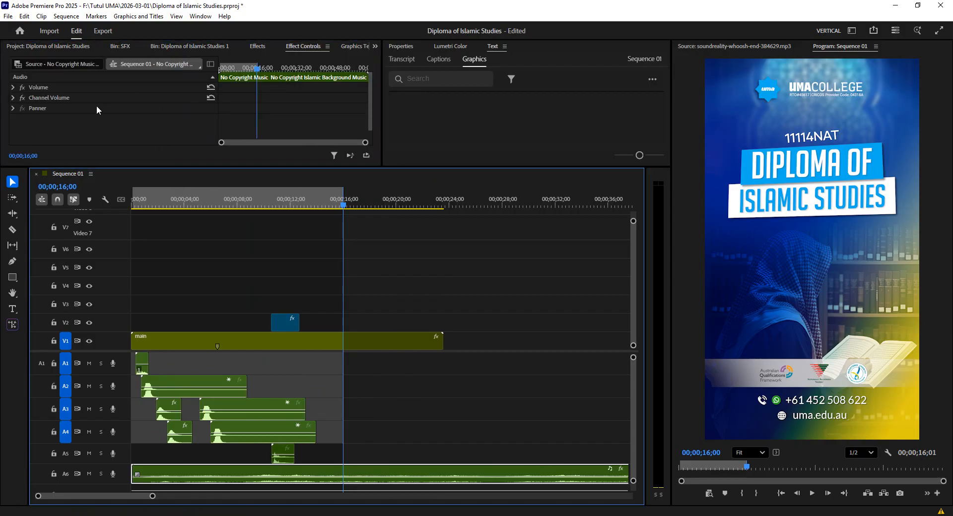
pyautogui.click(13, 87)
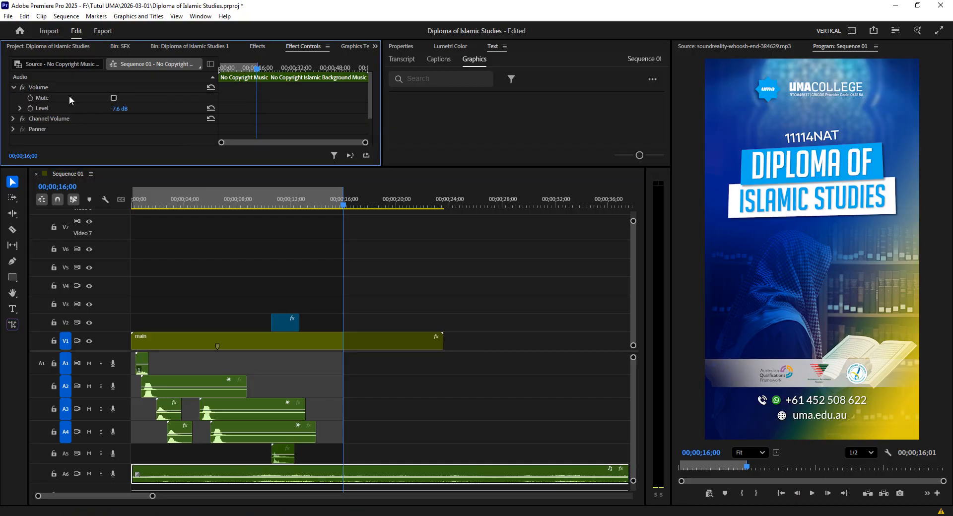
pyautogui.click(13, 88)
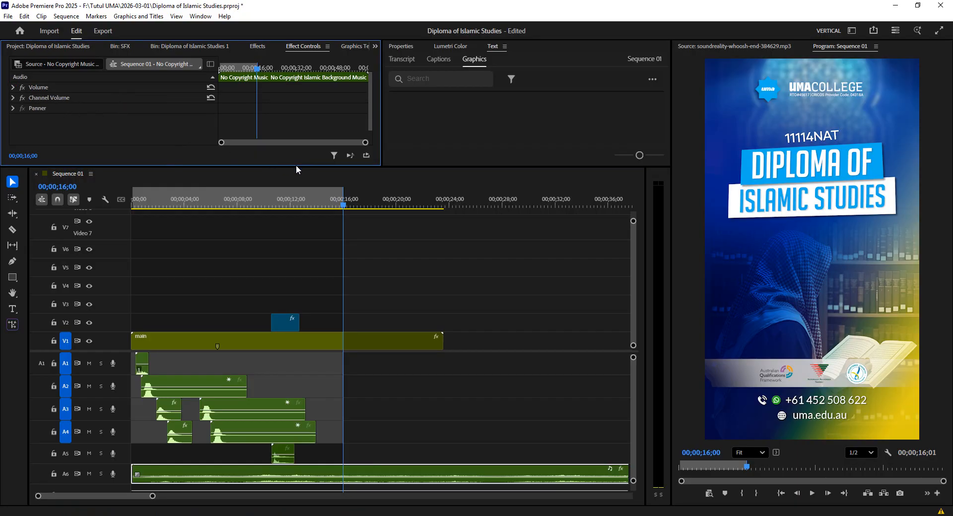
# Add a volume keyframe to the A6 background music at 00;00;16;00 with the Pen tool
pyautogui.click(11, 259)
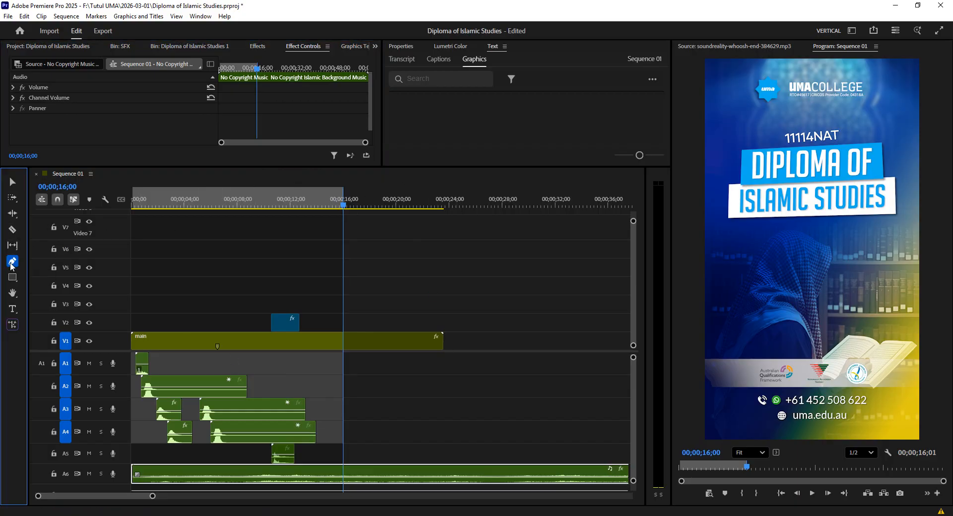
pyautogui.click(344, 477)
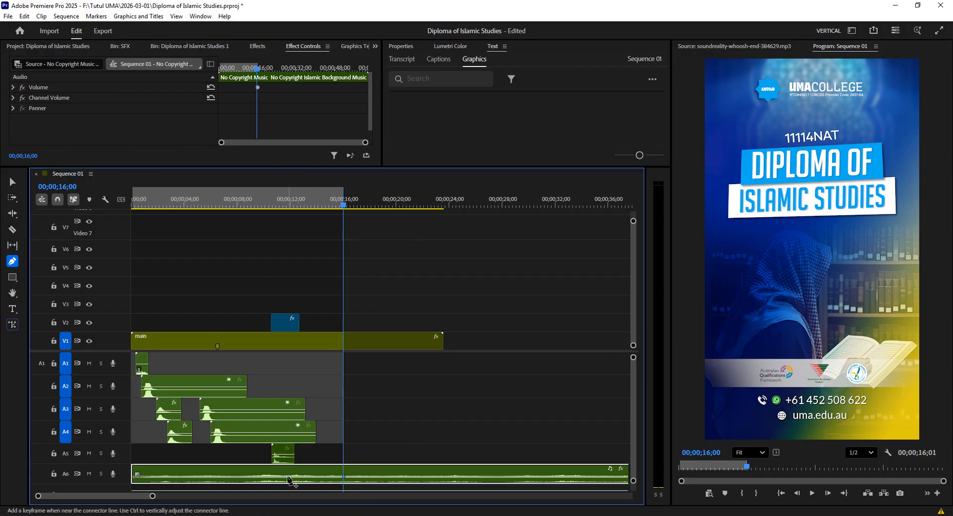
# Fade out the A6 music by adding a volume keyframe just before 00;00;12;00 and lowering the end keyframe to -999.0 dB near 00;00;16;06
pyautogui.click(284, 477)
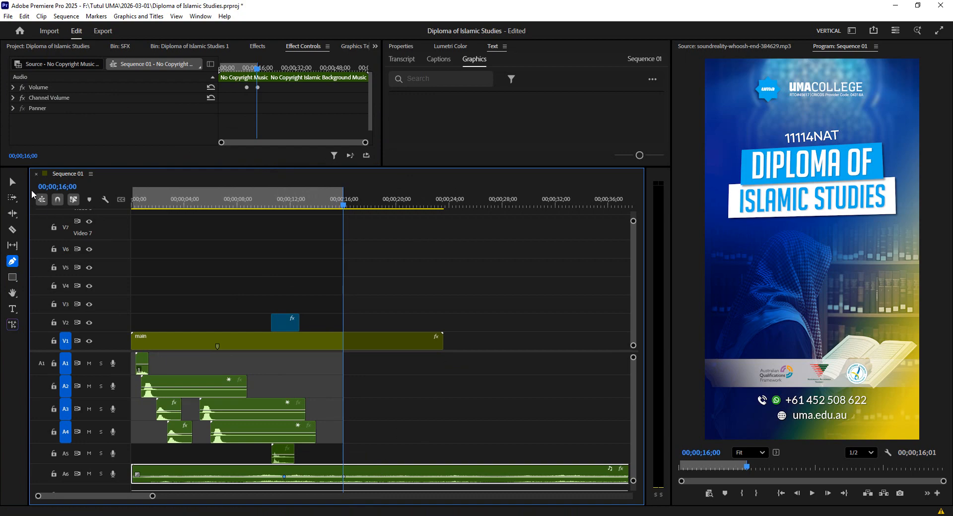
pyautogui.click(16, 184)
pyautogui.moveTo(343, 477); pyautogui.dragTo(346, 481)
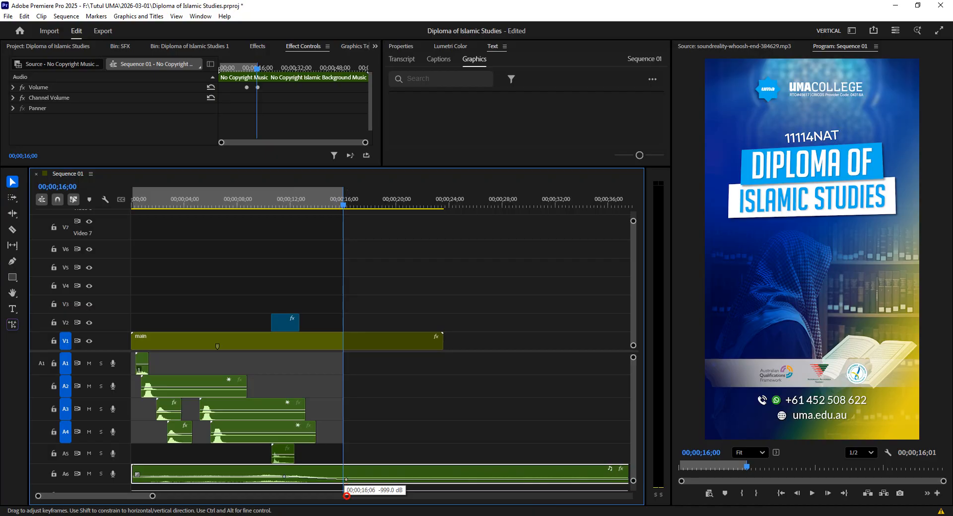
pyautogui.moveTo(347, 503); pyautogui.dragTo(350, 507)
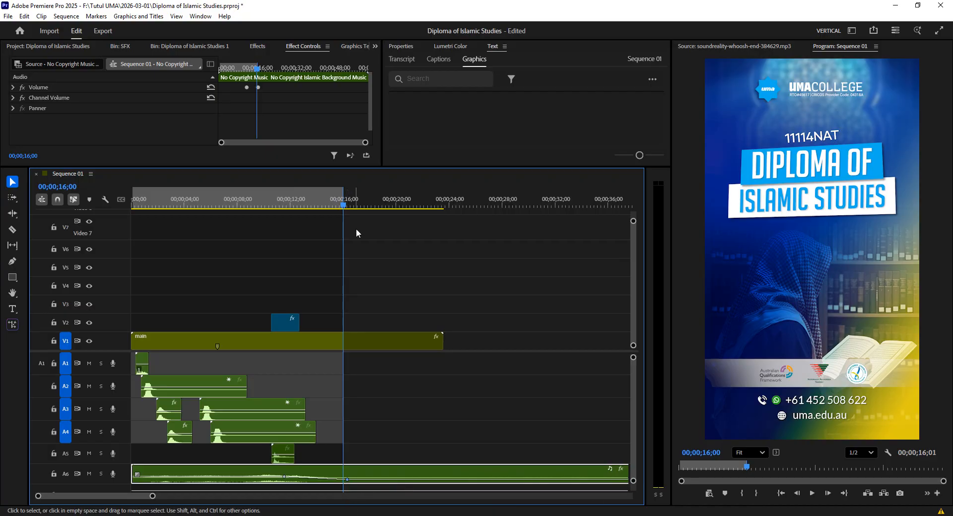
# Play the sequence through the music fade-out up to about 00;00;15;12 and save the project
pyautogui.click(221, 234)
pyautogui.click(192, 241)
pyautogui.press('space')
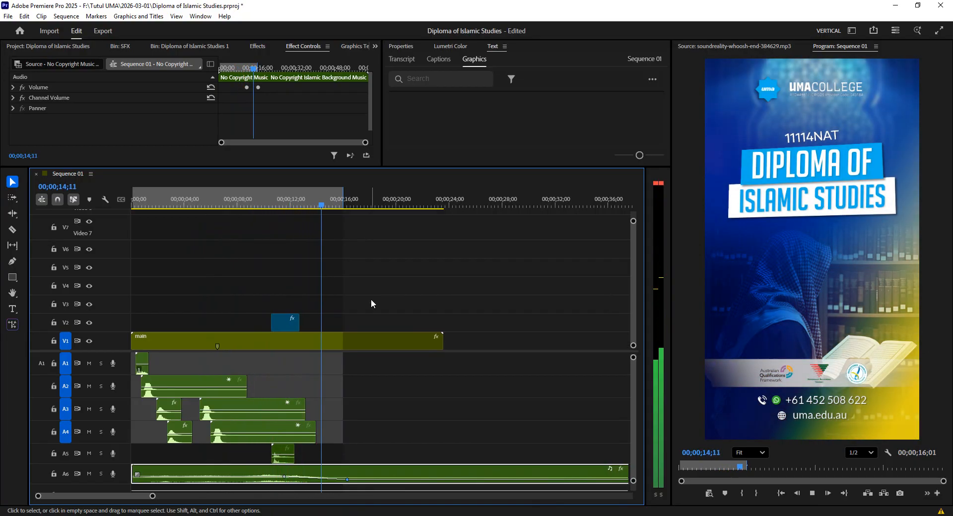
pyautogui.press('space')
pyautogui.hotkey('ctrl', 's')
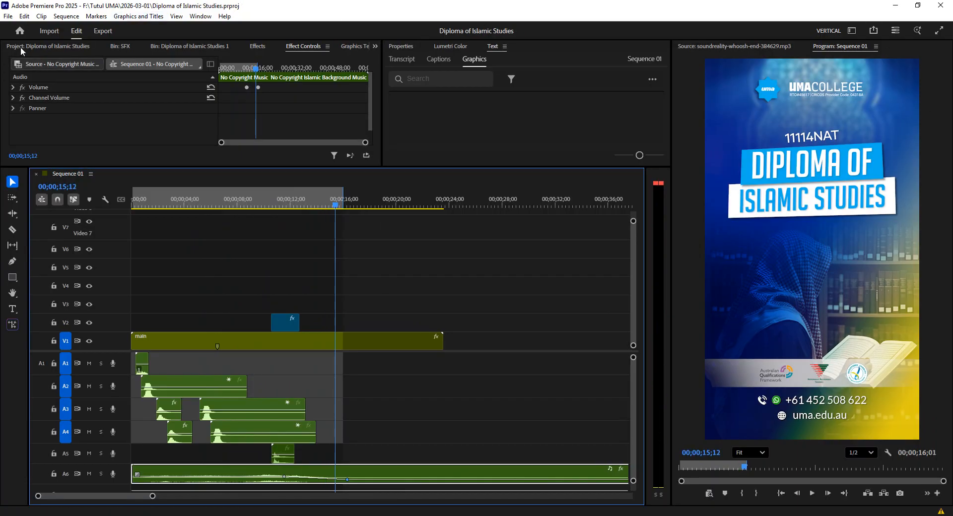
# Open the media export settings for Sequence 01 and name the output file "Diploma of Islamic Studies 1"
pyautogui.click(8, 15)
pyautogui.moveTo(33, 330)
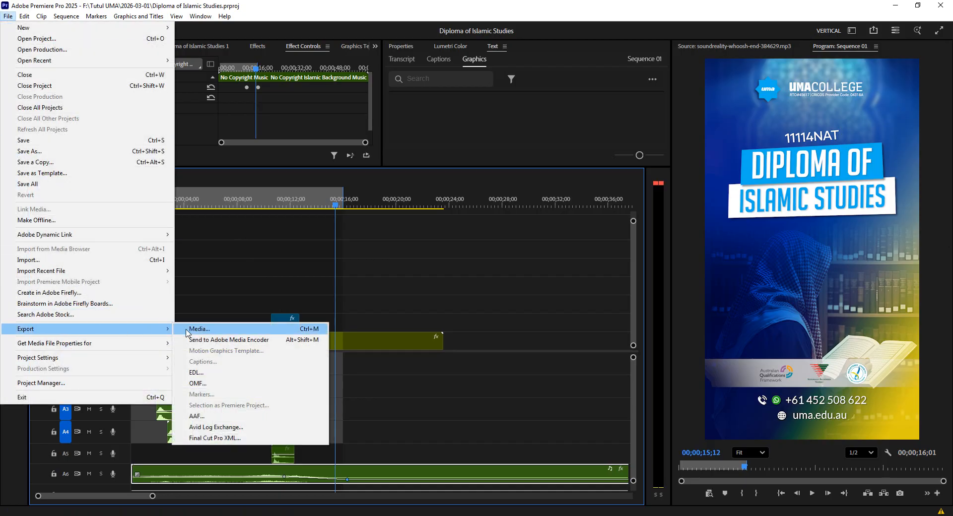
pyautogui.click(201, 329)
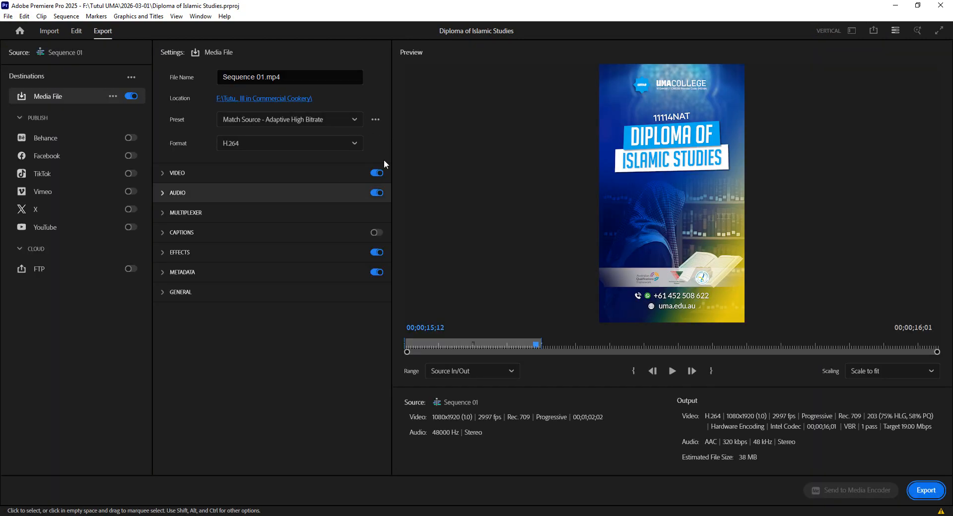
pyautogui.click(172, 76)
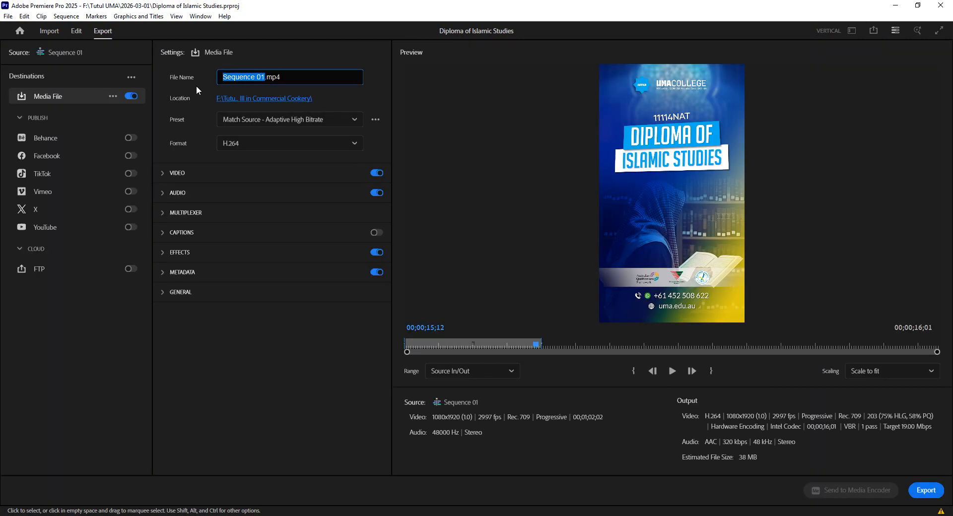
pyautogui.write('dIPLOMA')
pyautogui.press('BackSpace')
pyautogui.press('BackSpace')
pyautogui.press('BackSpace')
pyautogui.press('BackSpace')
pyautogui.press('BackSpace')
pyautogui.press('BackSpace')
pyautogui.press('BackSpace')
pyautogui.write('Diploma of Islmaic')
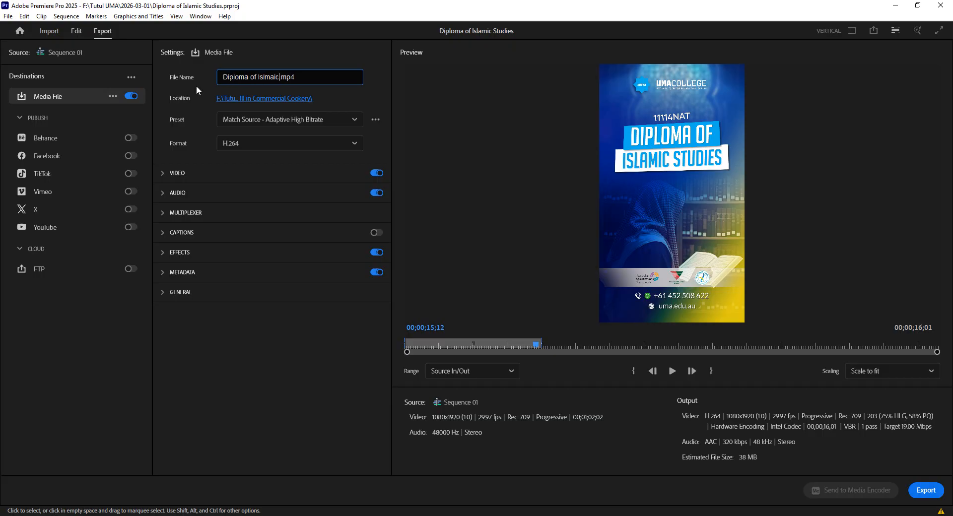
pyautogui.press('BackSpace')
pyautogui.press('BackSpace')
pyautogui.press('BackSpace')
pyautogui.press('BackSpace')
pyautogui.press('BackSpace')
pyautogui.write('amic Studies 1')
# Set the export location to the 2026-03-01 project folder using its path copied from File Explorer, and export the video
pyautogui.click(173, 476)
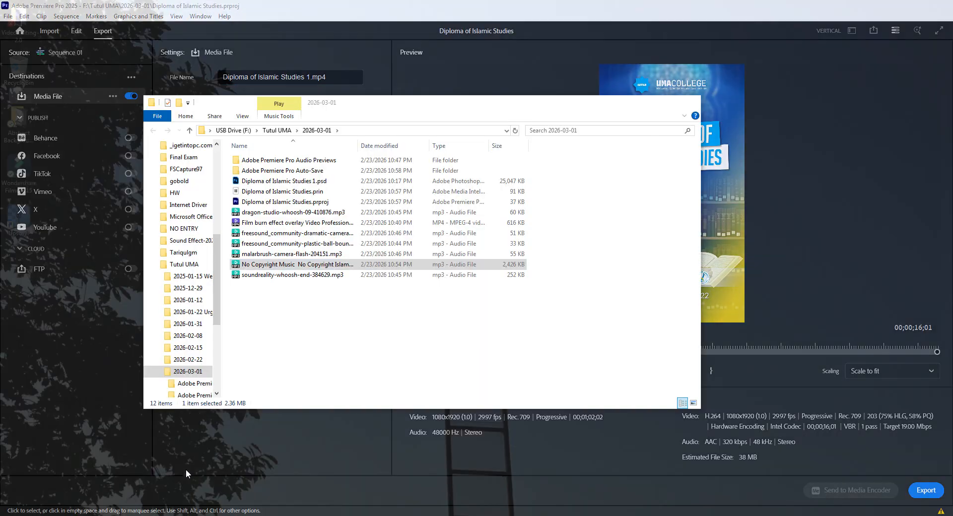
pyautogui.click(353, 131)
pyautogui.hotkey('ctrl', 'c')
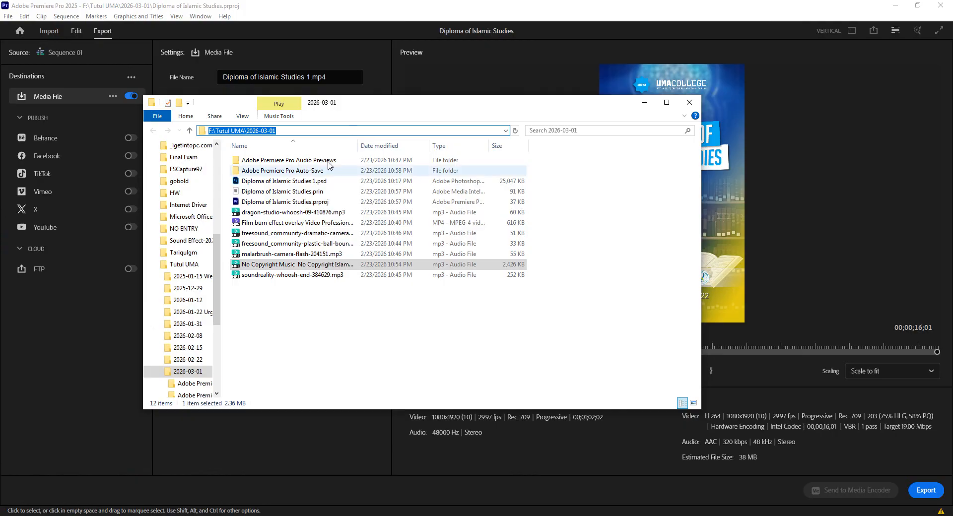
pyautogui.click(230, 489)
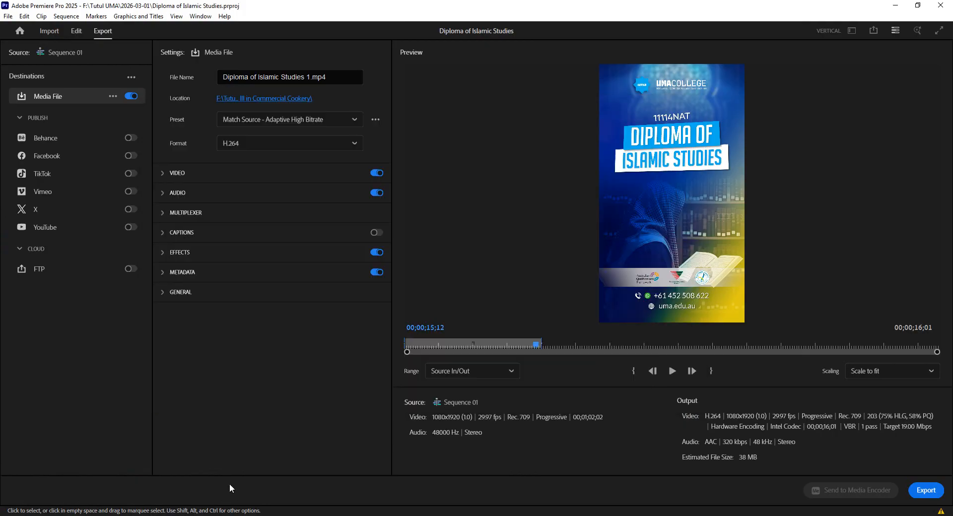
pyautogui.click(291, 99)
pyautogui.click(446, 118)
pyautogui.hotkey('ctrl', 'v')
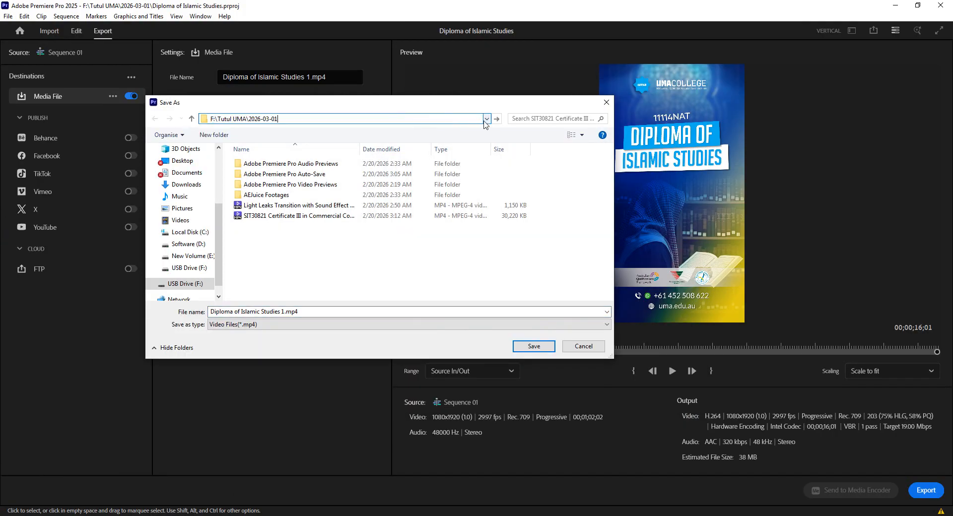
pyautogui.click(497, 118)
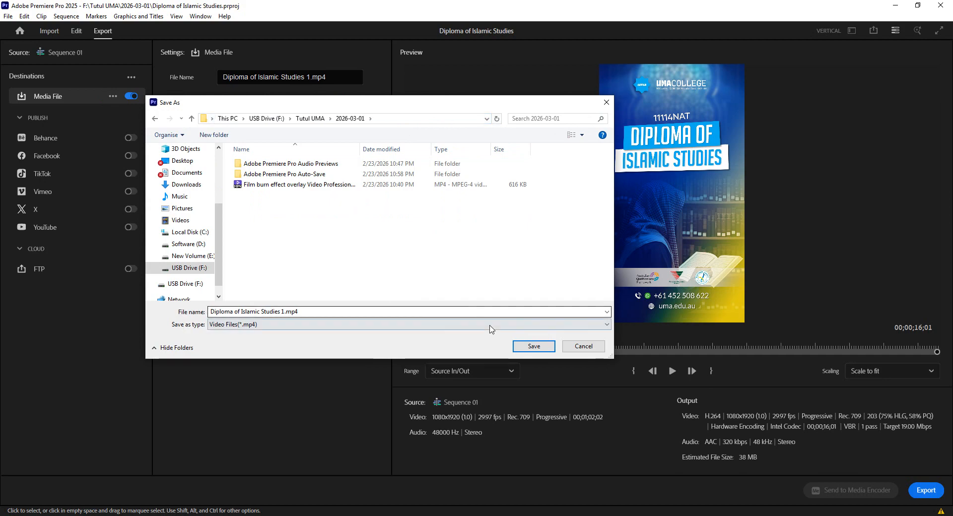
pyautogui.click(532, 346)
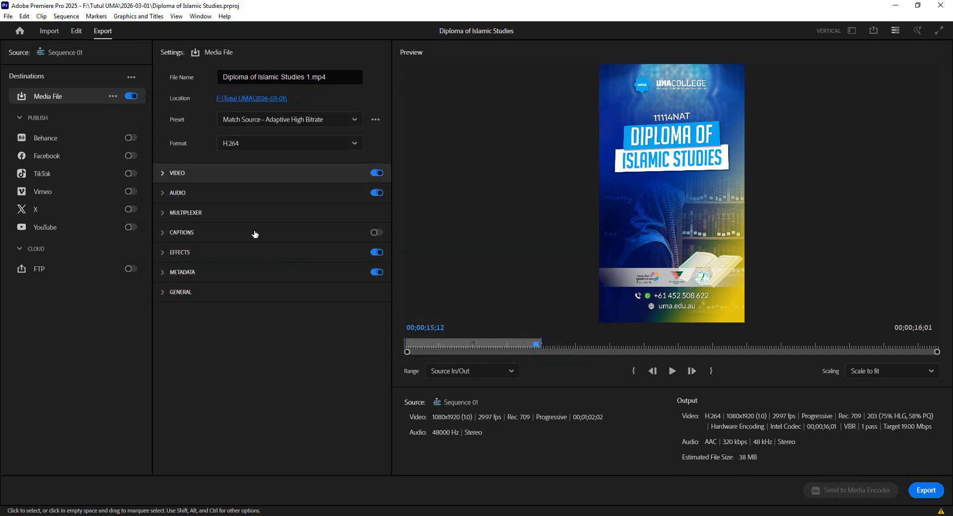
pyautogui.click(926, 496)
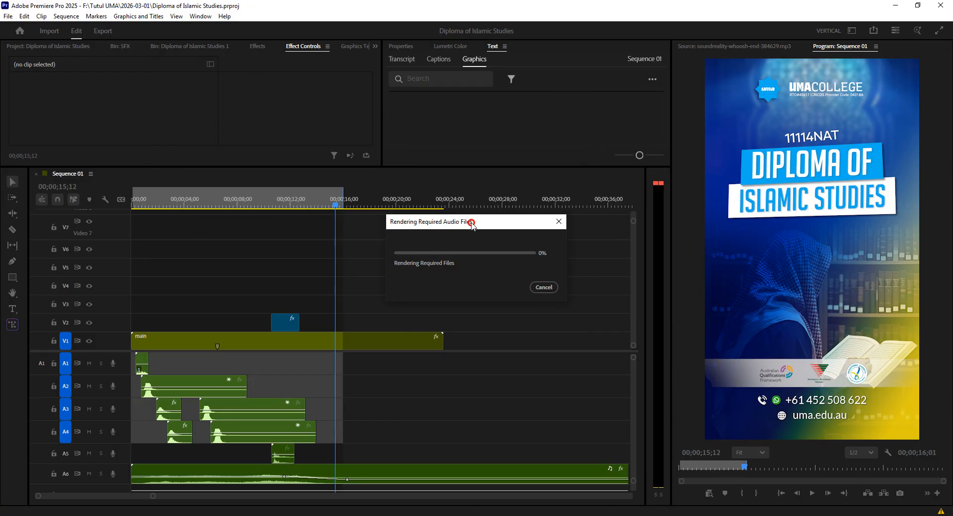
pyautogui.moveTo(472, 223); pyautogui.dragTo(415, 128)
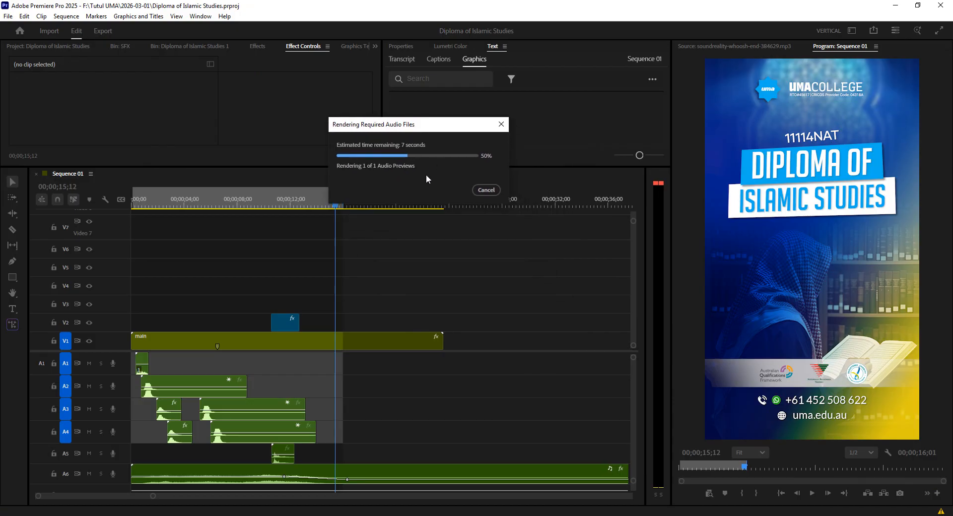